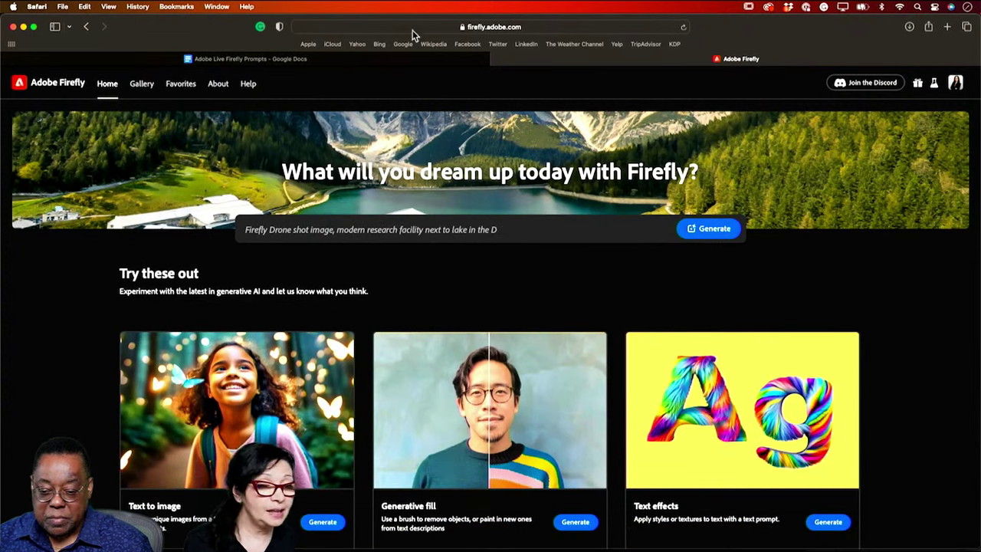
Switch to the 'Adobe Live Firefly Prompts' Google Docs tab
left_click(410, 56)
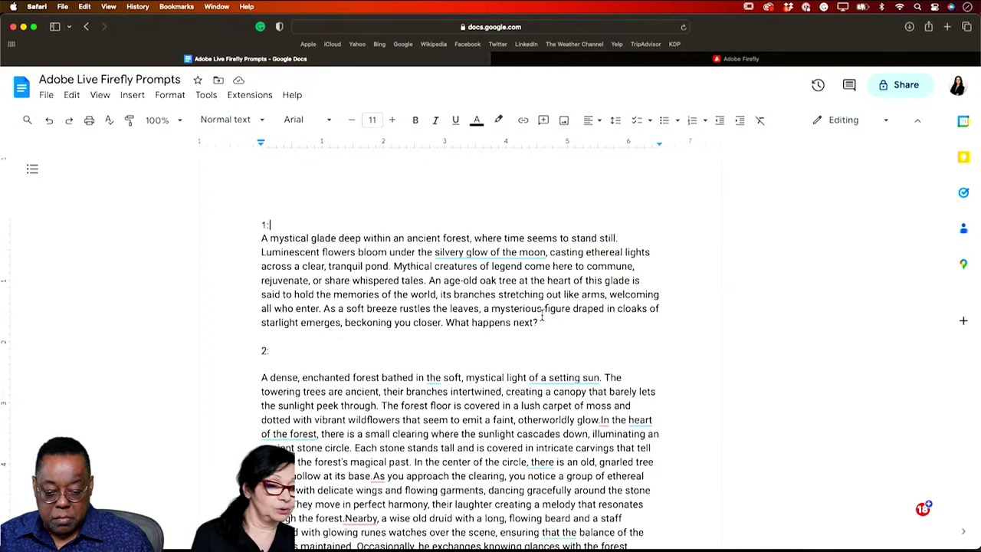
Copy prompt 1's mystical forest-glade paragraph from the doc and return to the Firefly tab
scroll(468, 306, "down", 10)
scroll(468, 306, "down", 10)
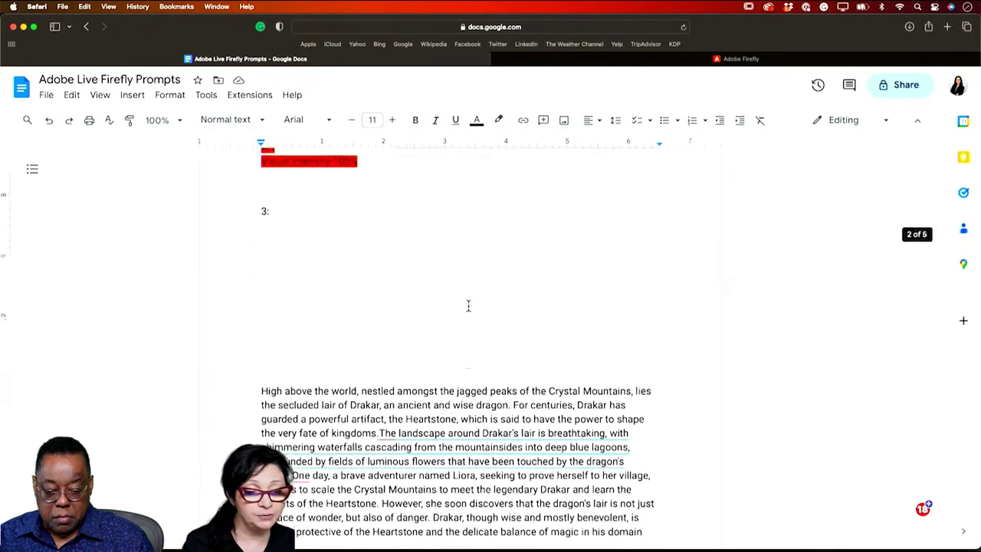
scroll(468, 306, "down", 1)
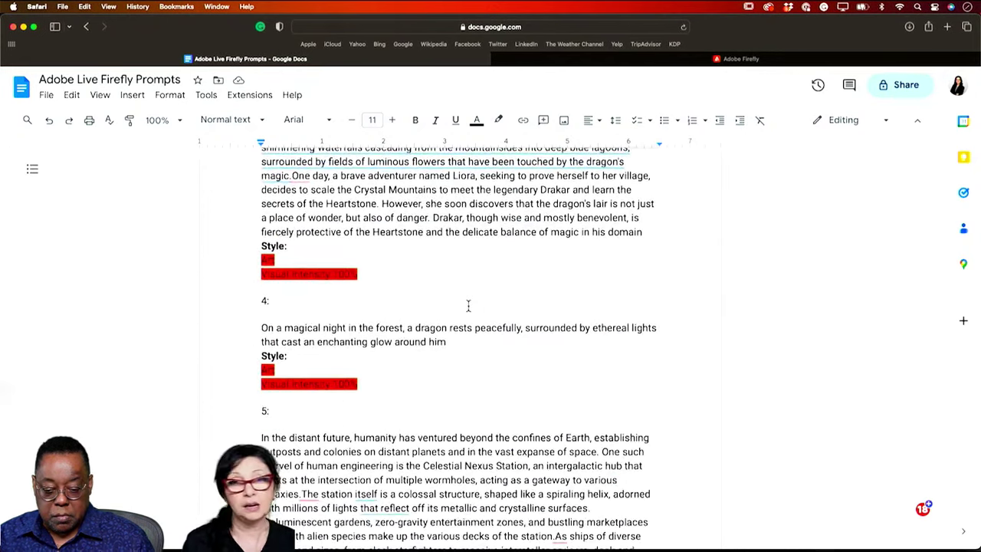
scroll(468, 306, "down", 3)
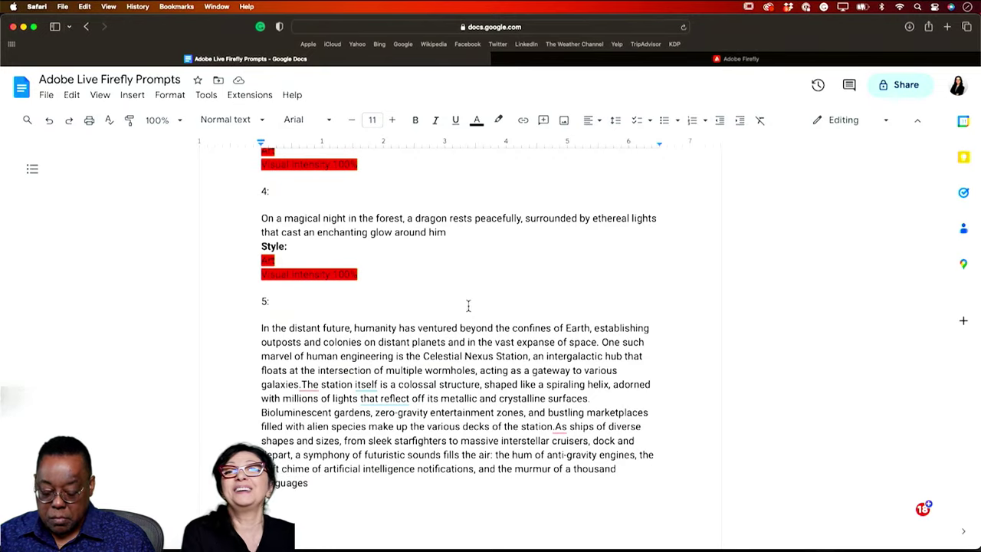
scroll(468, 306, "up", 20)
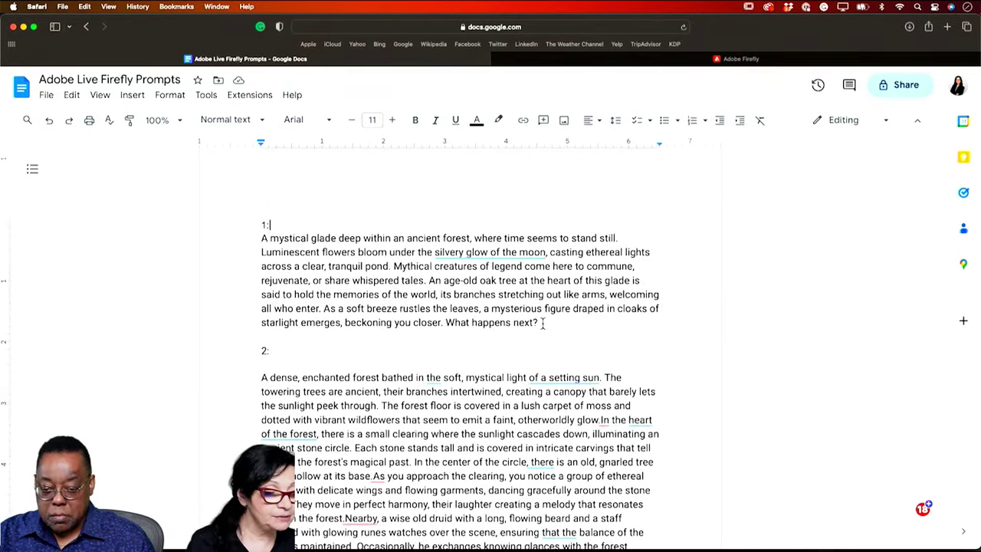
left_click_drag(539, 323, 257, 240)
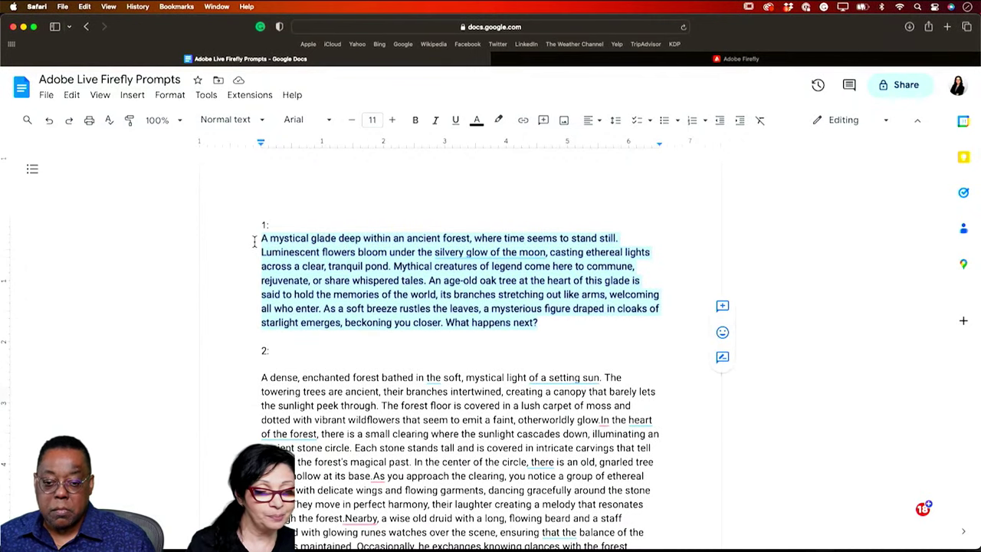
right_click(315, 251)
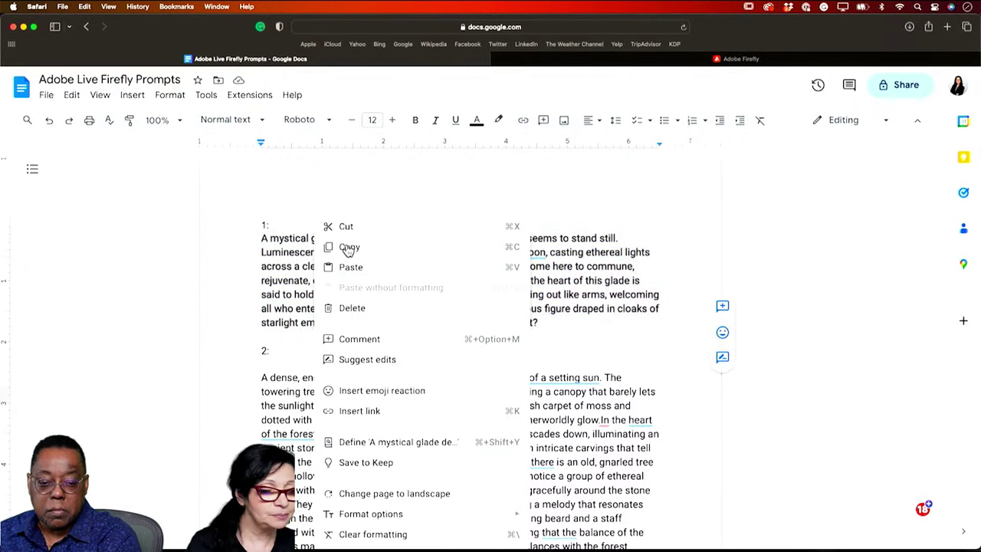
left_click(345, 246)
left_click(699, 58)
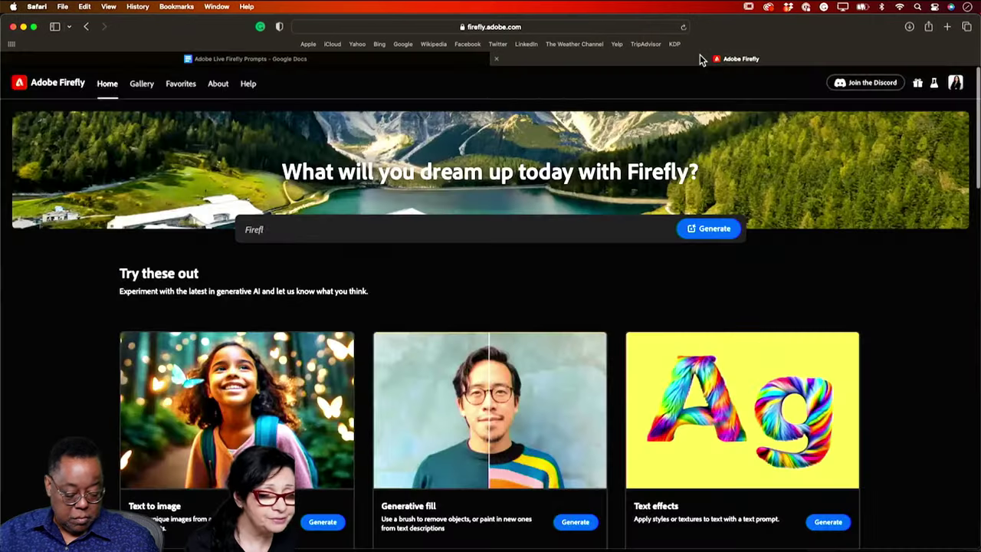
Paste the copied forest-glade prompt into Text to image and generate four images
left_click(323, 523)
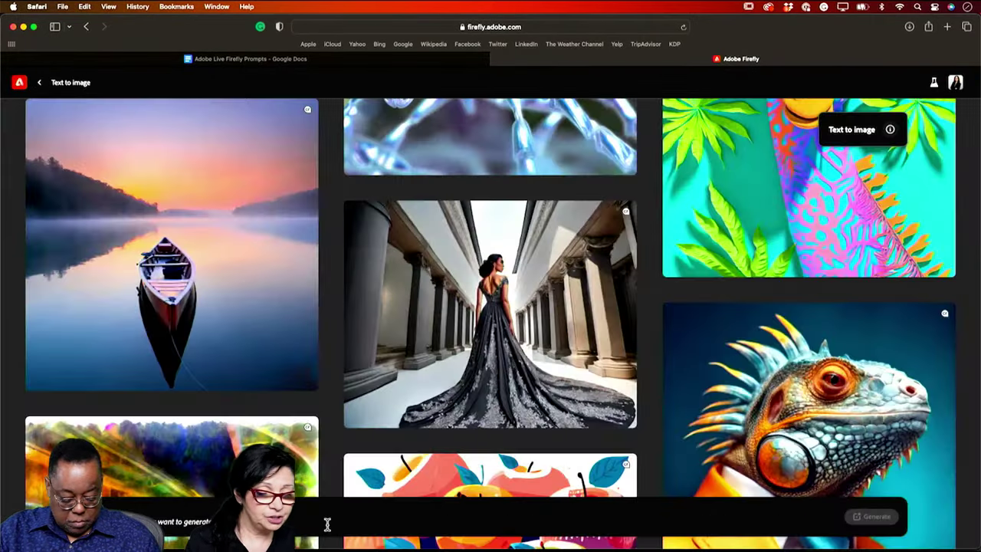
right_click(182, 518)
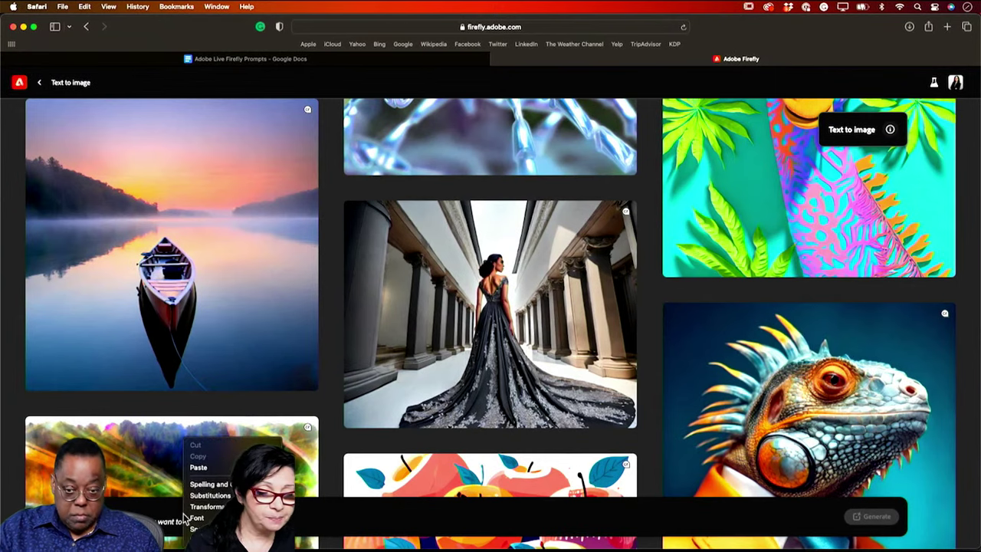
left_click(198, 468)
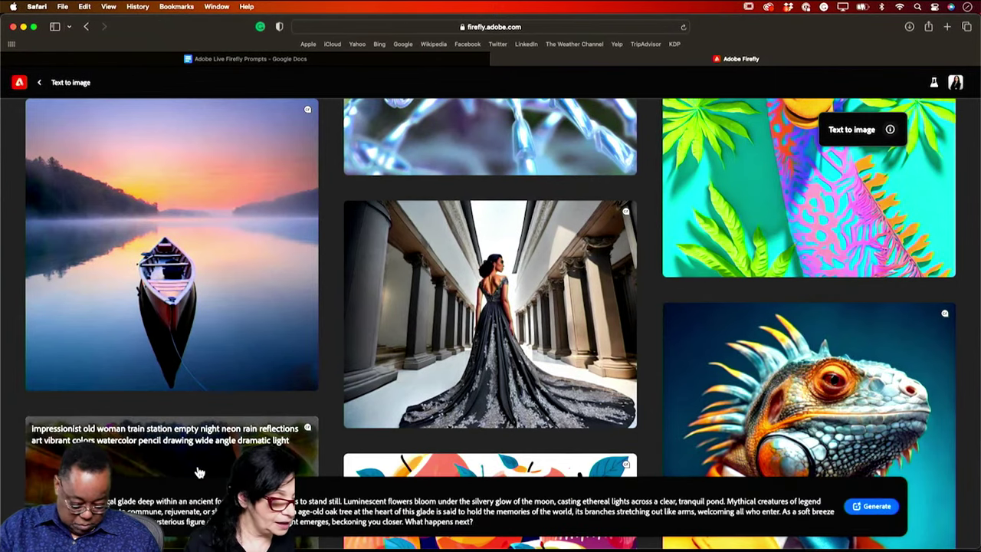
key("Return")
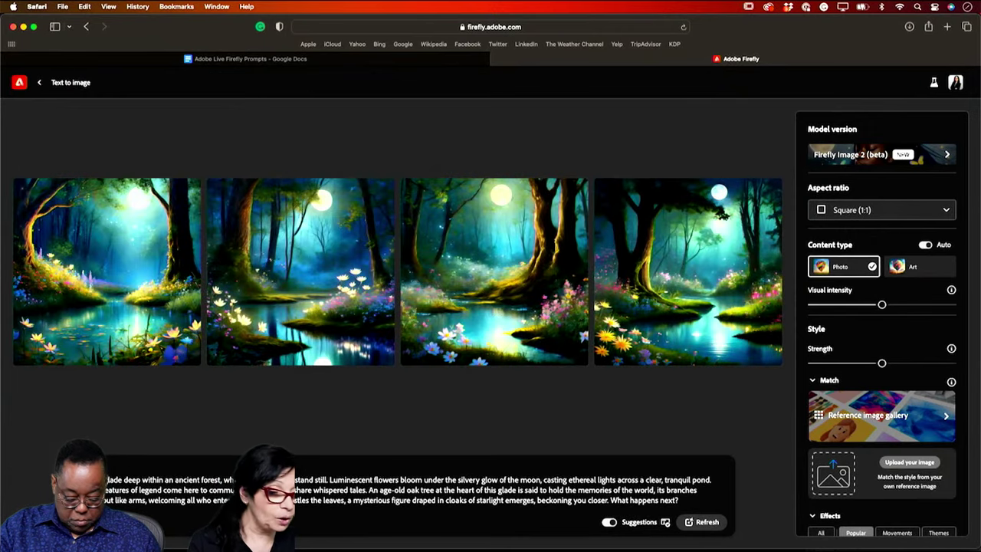
left_click(111, 270)
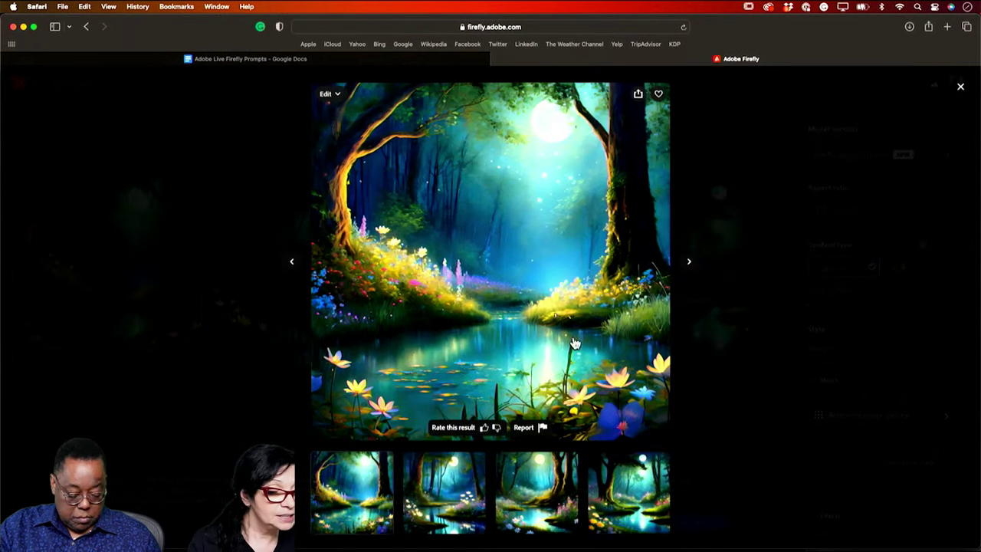
left_click(690, 263)
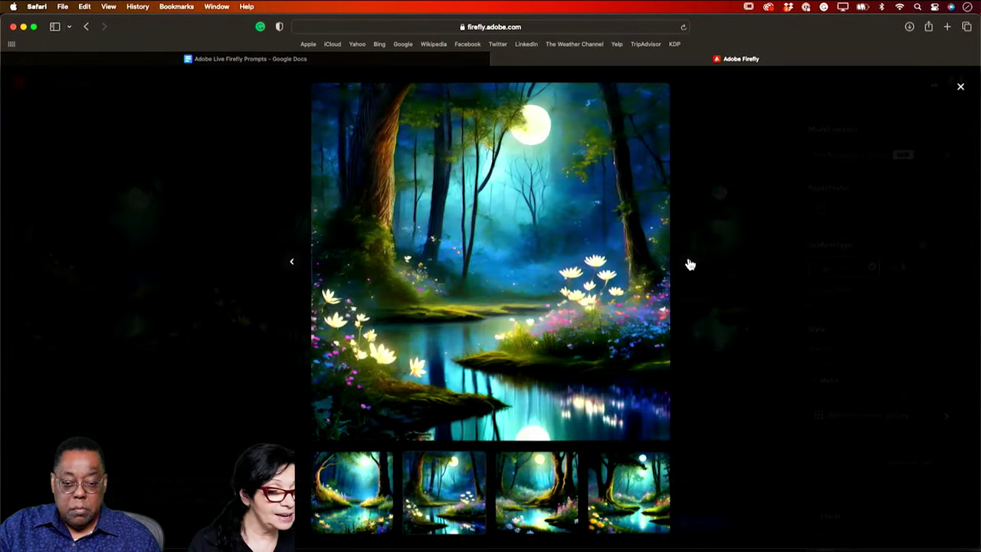
left_click(690, 264)
left_click(690, 264)
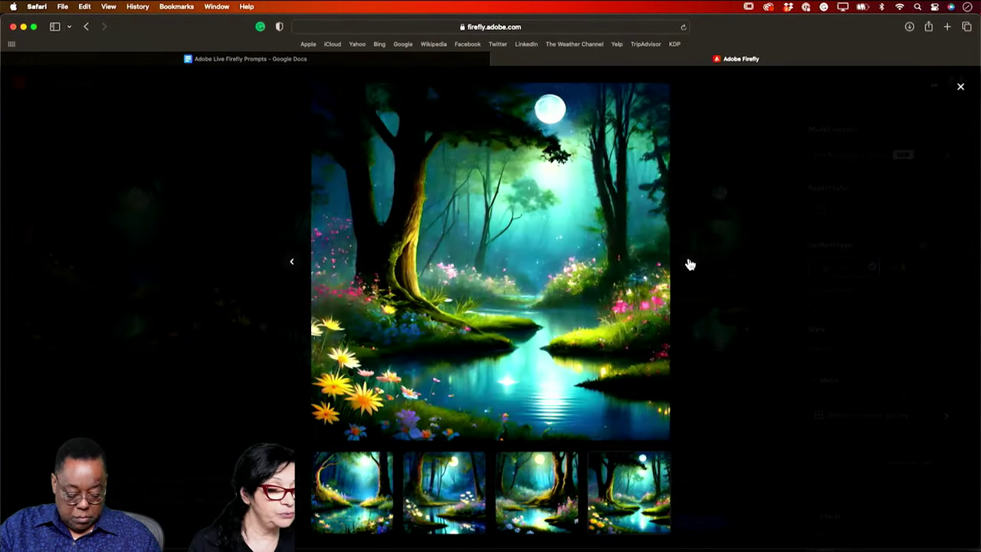
left_click(749, 415)
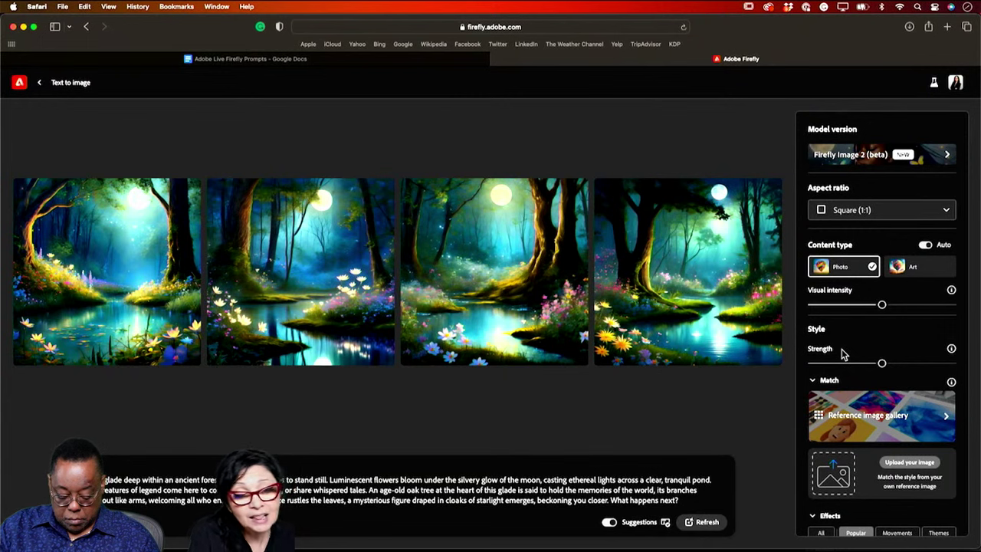
Set the aspect ratio to Landscape (4:3) and regenerate the glade images
left_click(901, 212)
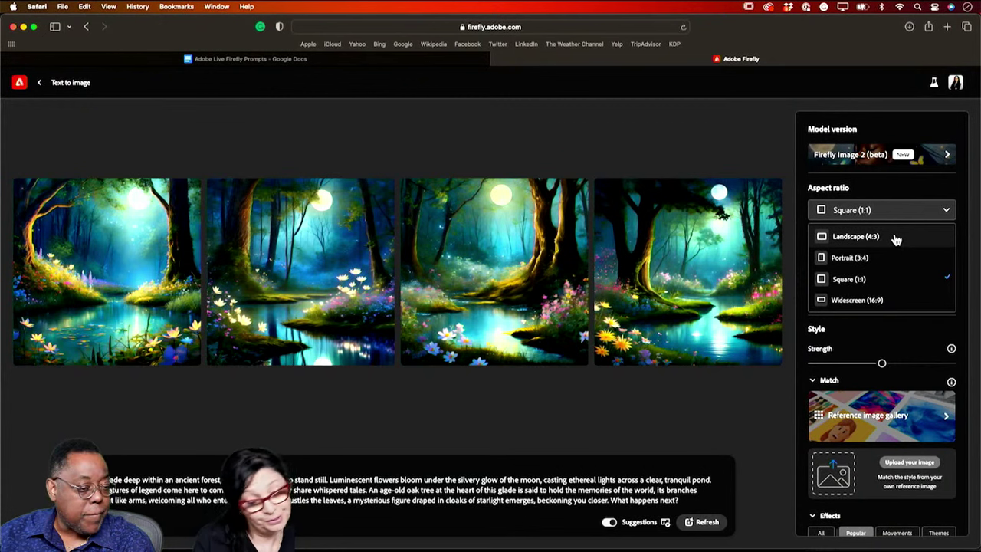
left_click(897, 238)
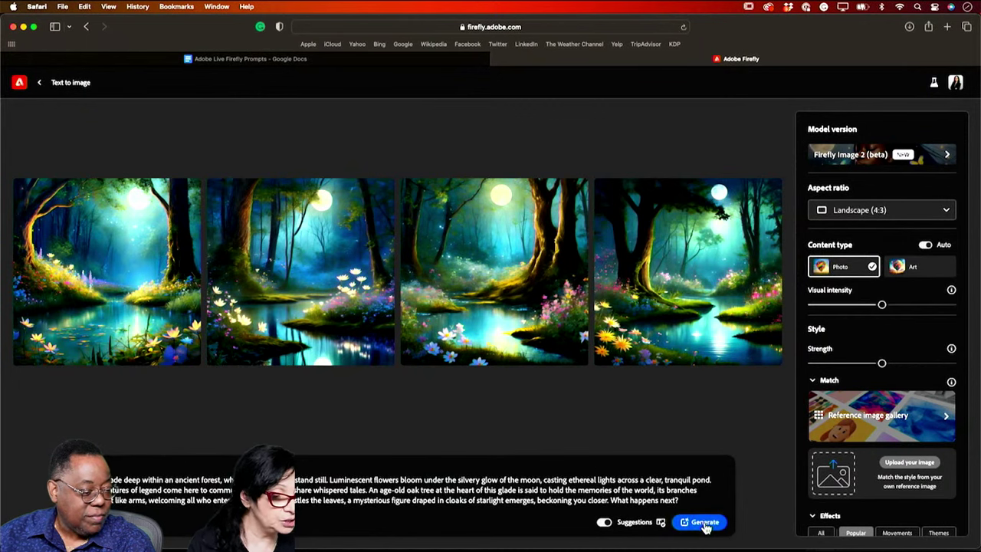
left_click(702, 523)
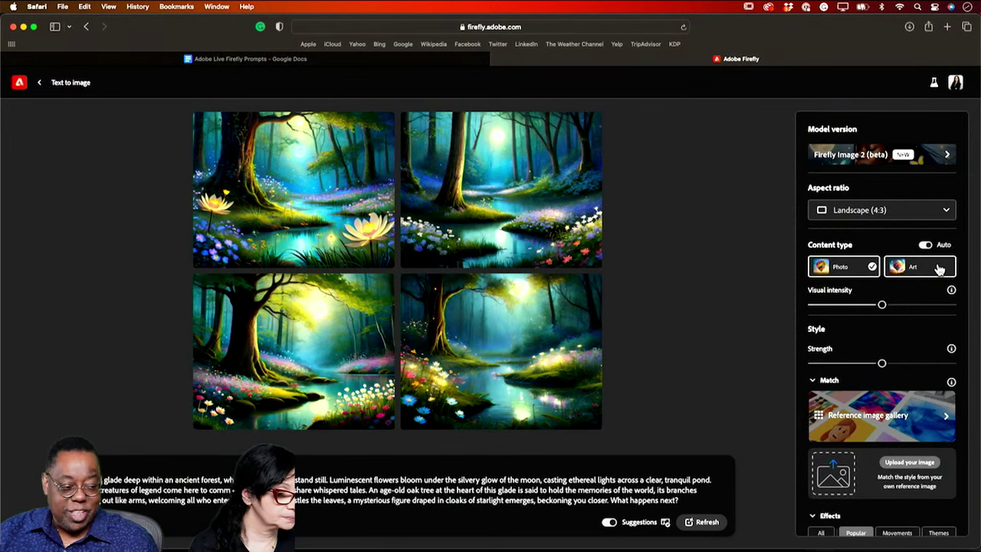
scroll(900, 377, "down", 5)
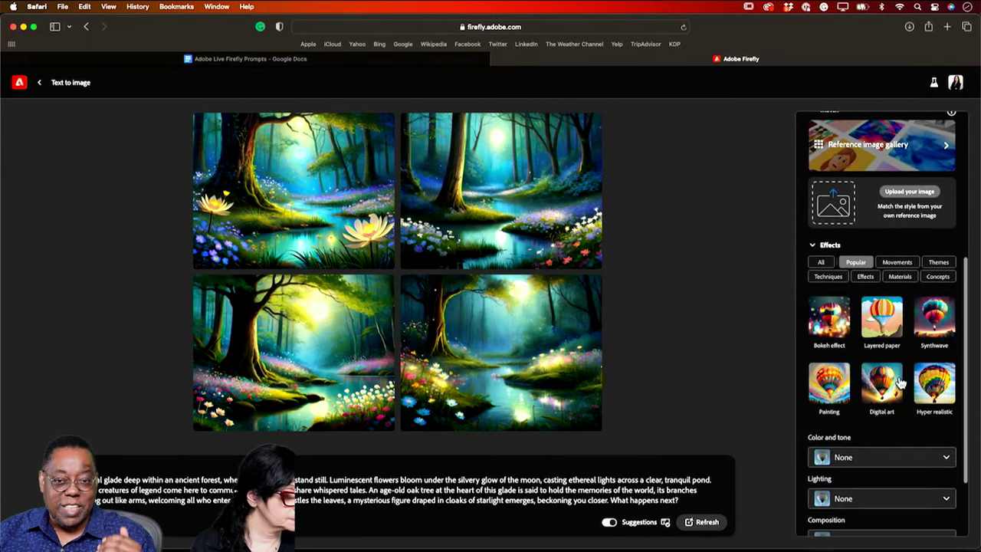
scroll(899, 377, "up", 5)
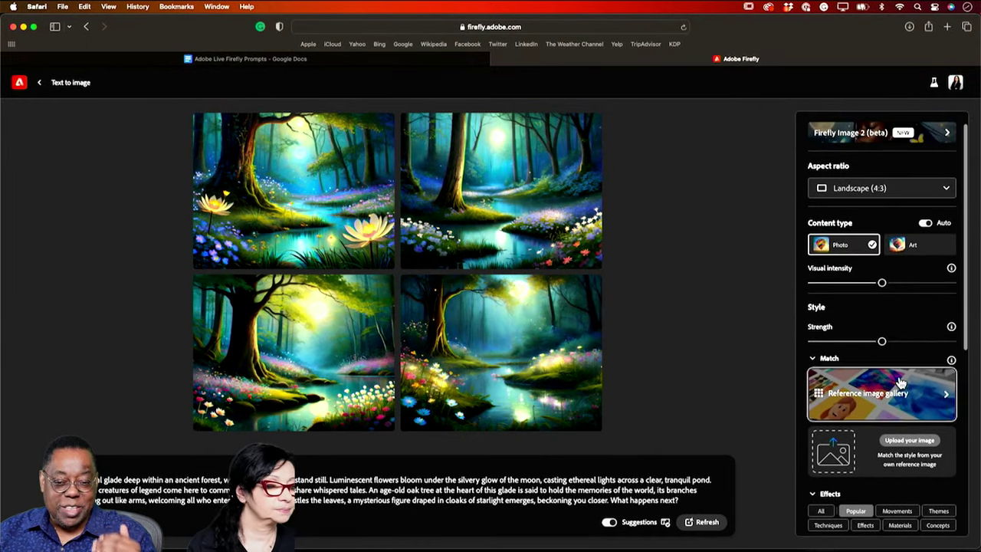
scroll(902, 382, "up", 1)
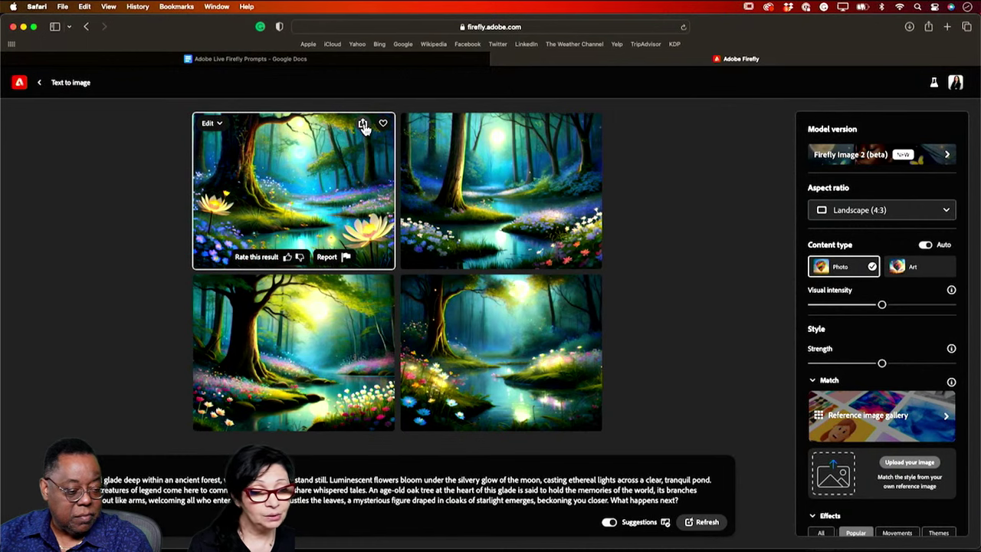
left_click(332, 153)
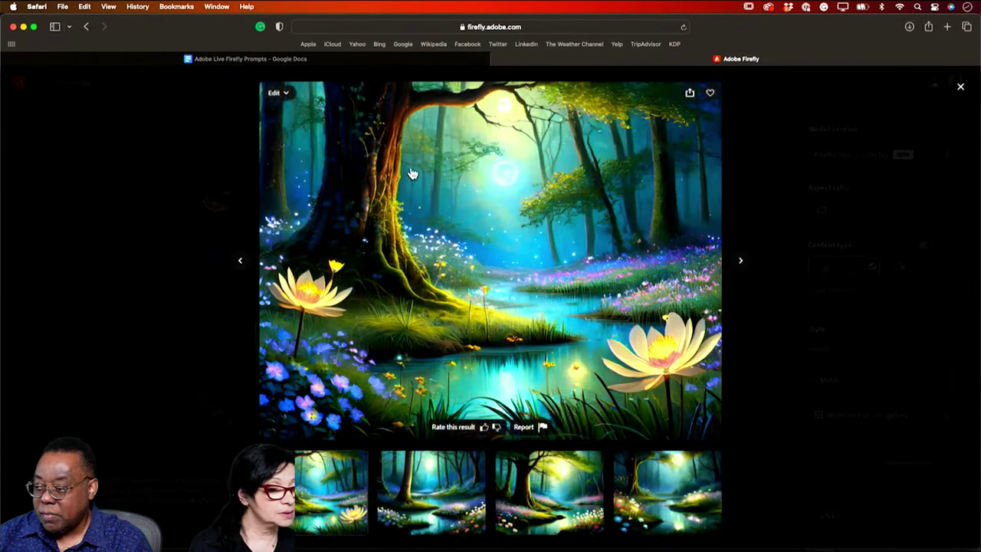
left_click(690, 93)
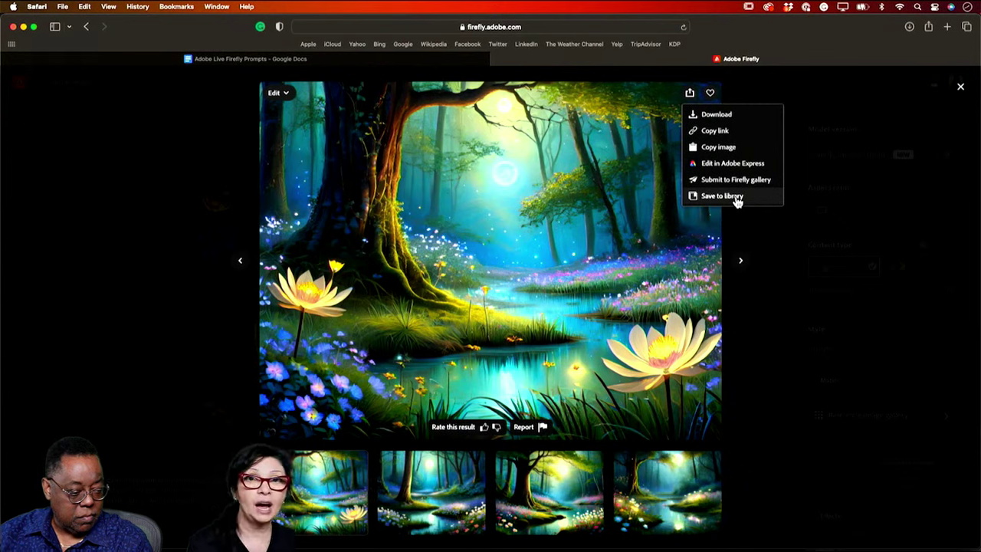
left_click(301, 114)
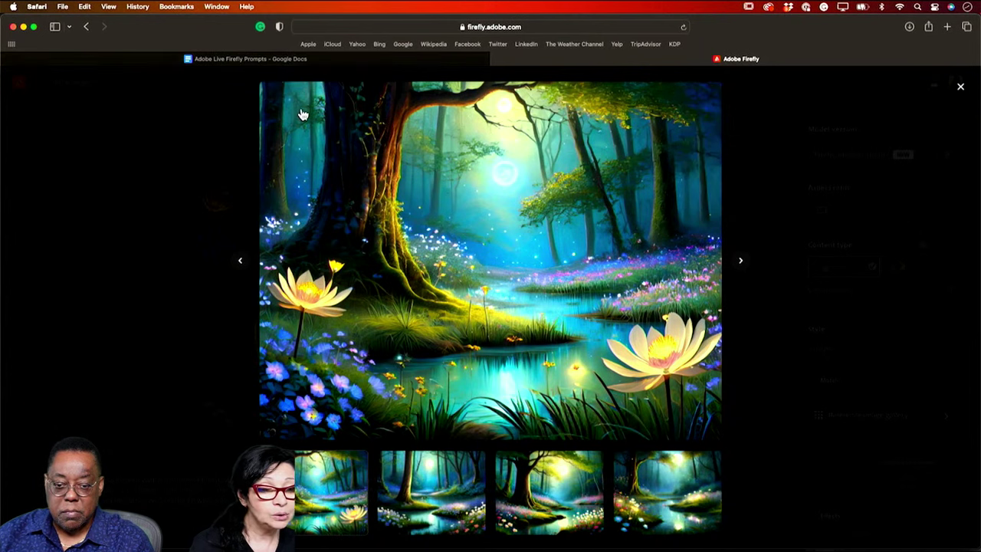
mouse_move(289, 93)
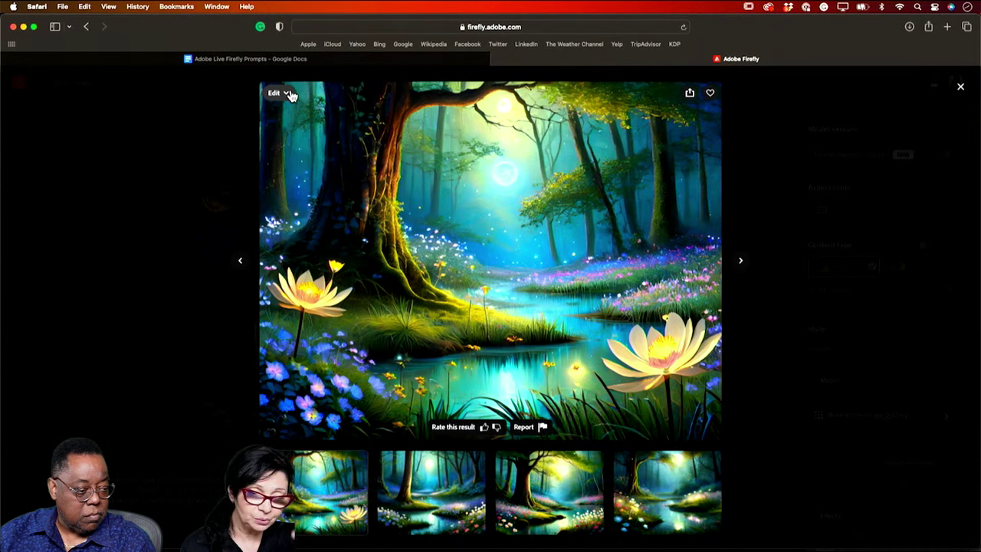
left_click(291, 94)
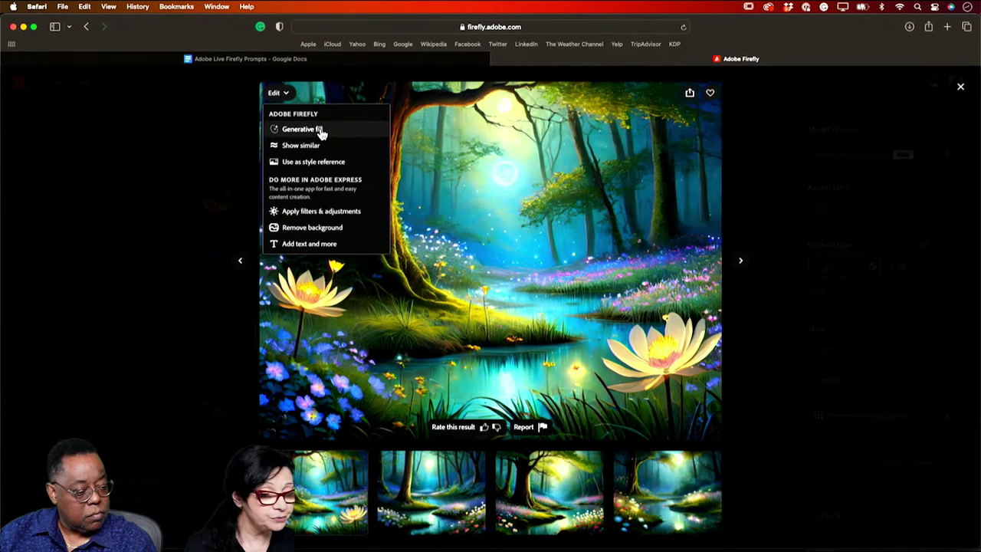
left_click(748, 334)
left_click(759, 345)
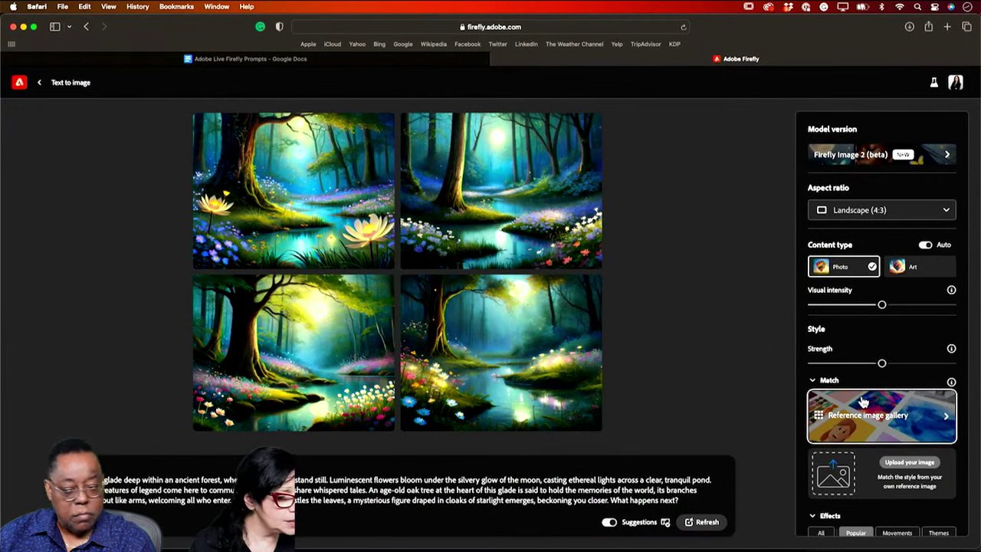
Browse the Effects options, viewing the Themes group
scroll(863, 399, "down", 3)
scroll(863, 401, "down", 2)
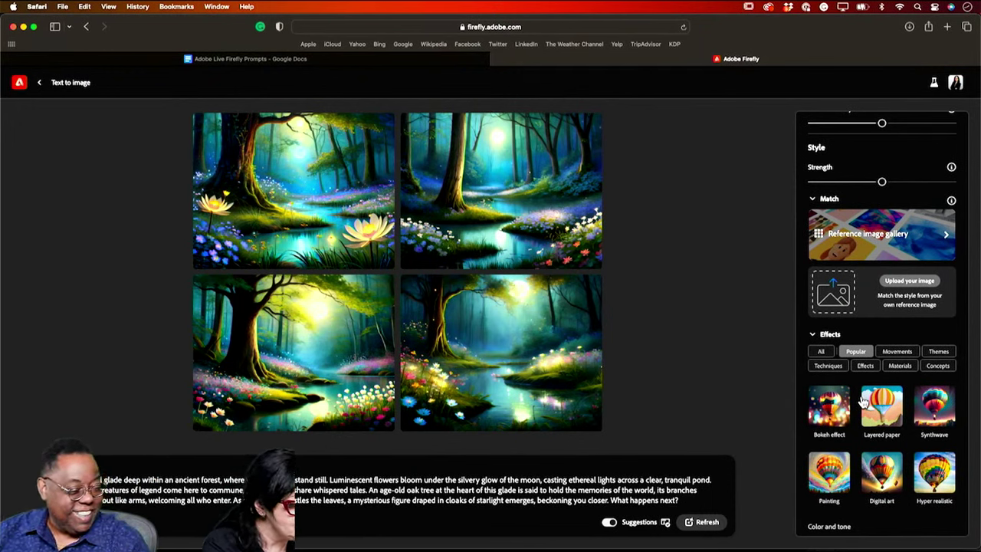
scroll(864, 403, "down", 5)
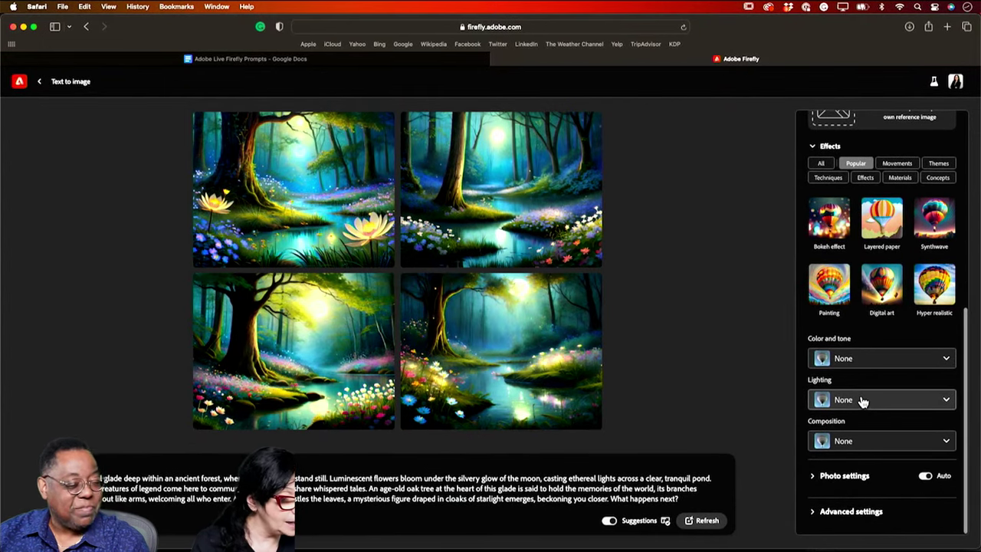
scroll(862, 400, "up", 2)
scroll(871, 370, "up", 10)
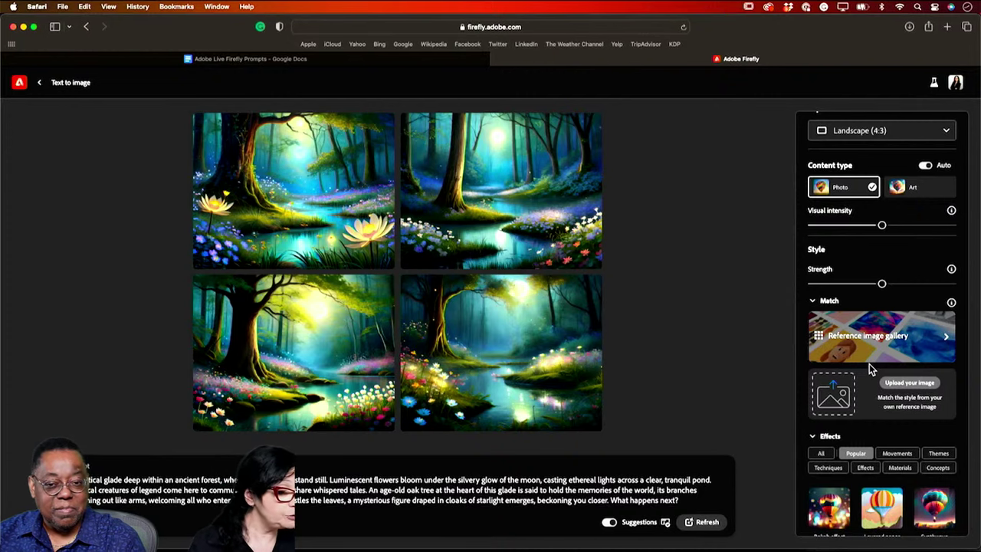
scroll(869, 364, "down", 1)
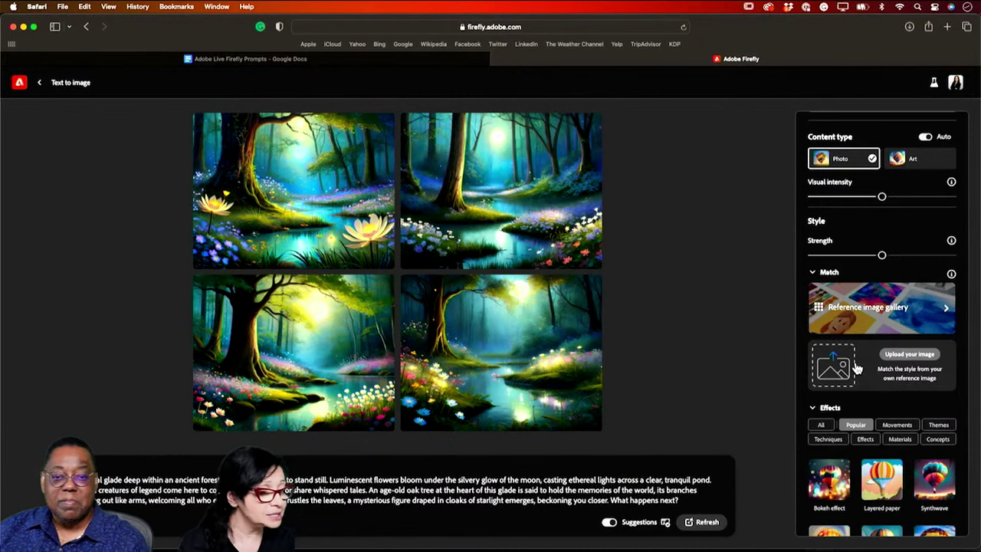
scroll(857, 383, "down", 2)
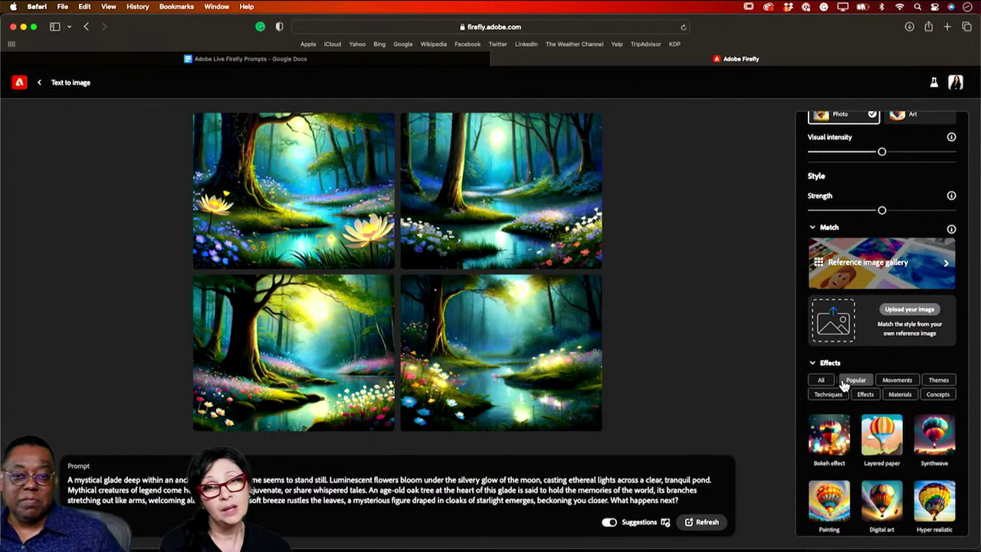
scroll(894, 429, "down", 2)
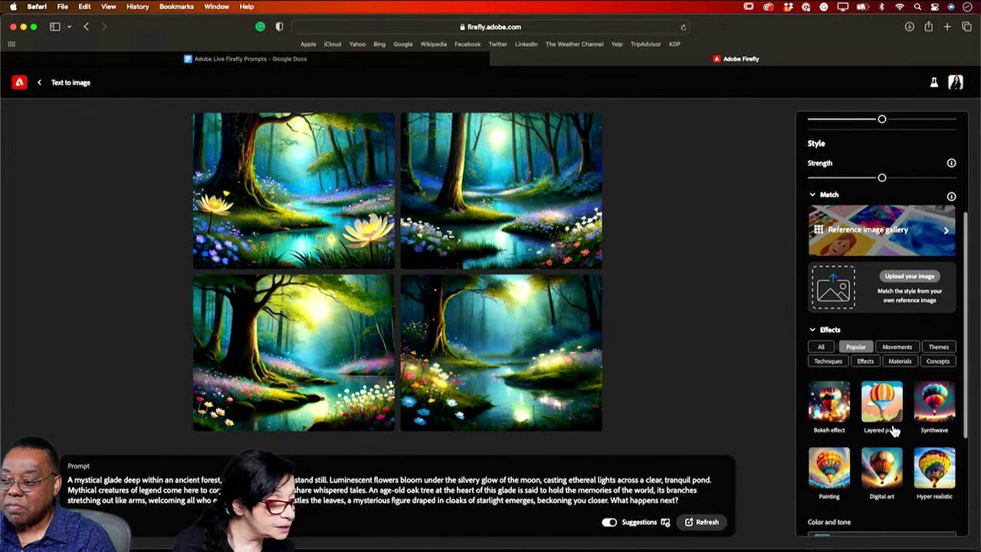
left_click(940, 349)
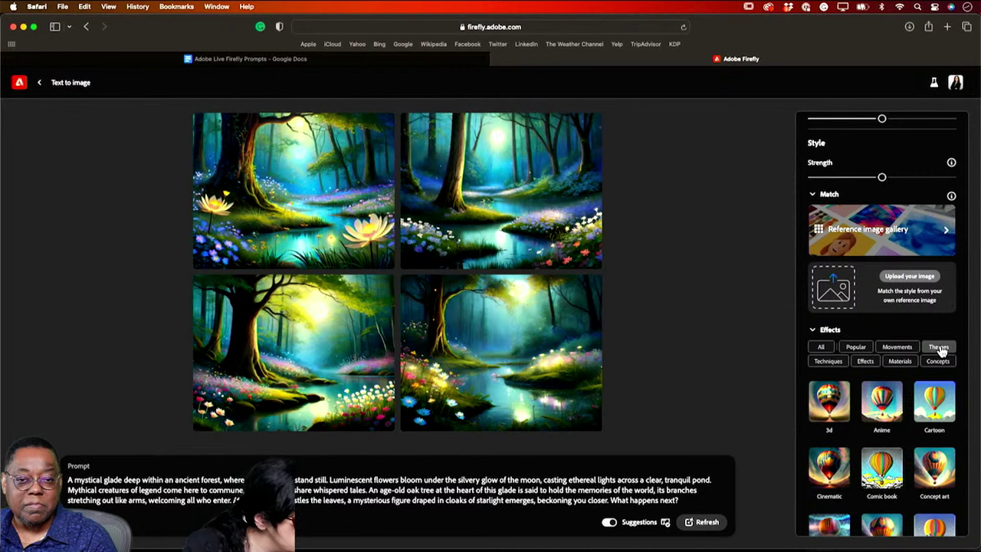
scroll(928, 414, "down", 5)
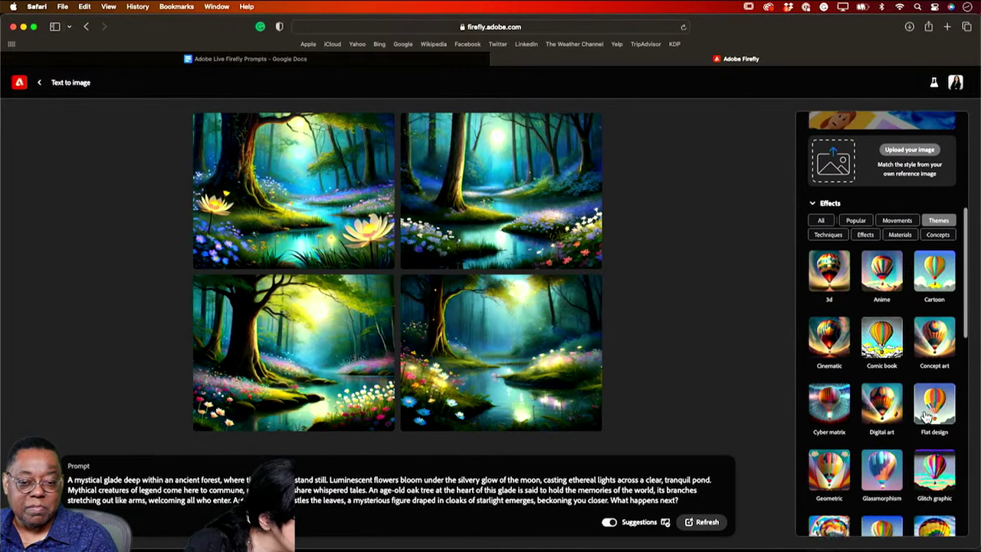
scroll(928, 416, "down", 7)
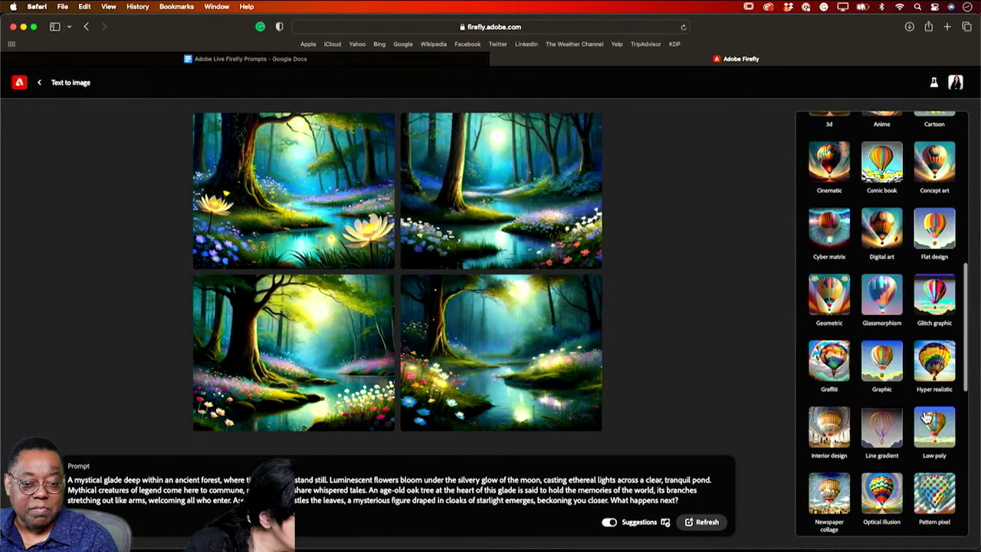
scroll(926, 418, "up", 12)
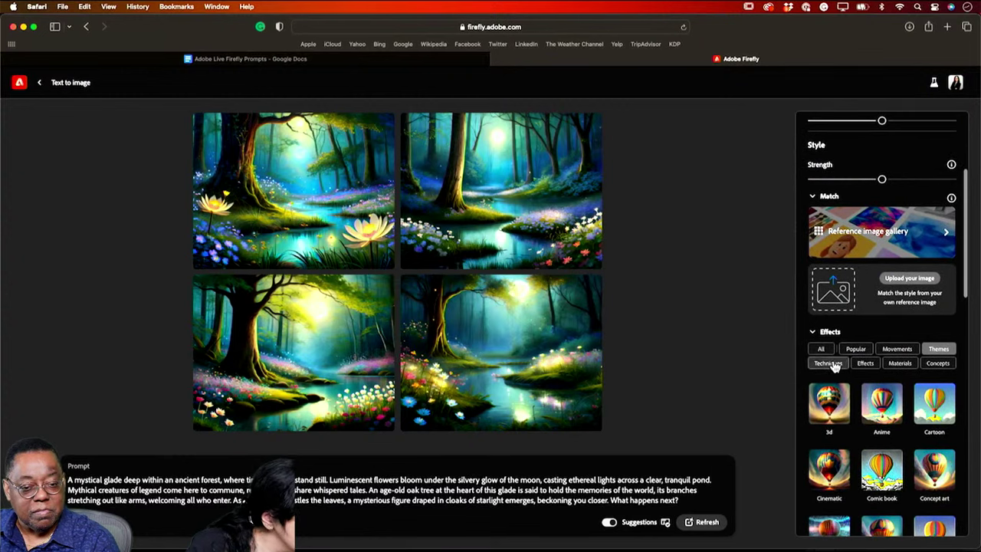
Apply the Oil paint effect from Techniques and generate new glade images
left_click(830, 363)
scroll(855, 442, "down", 5)
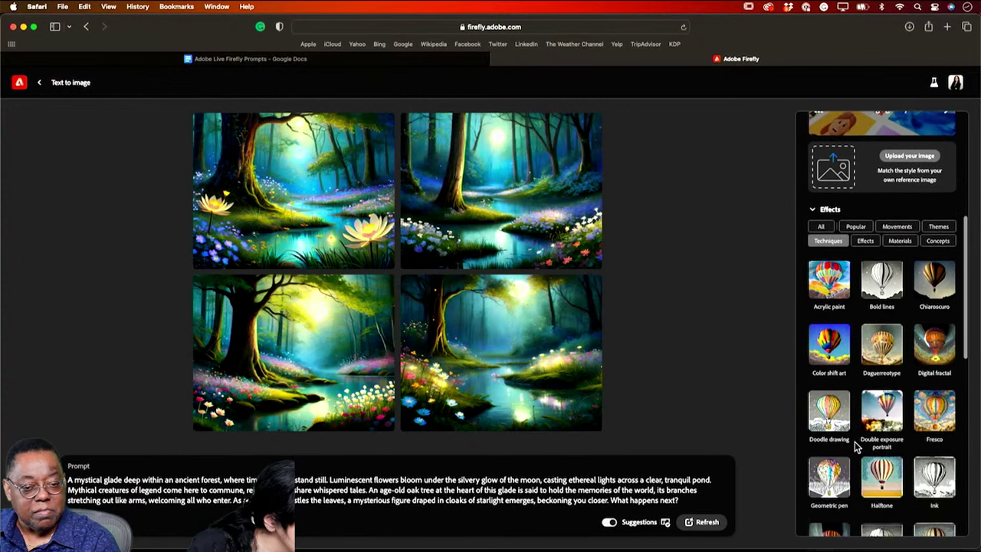
scroll(854, 442, "down", 5)
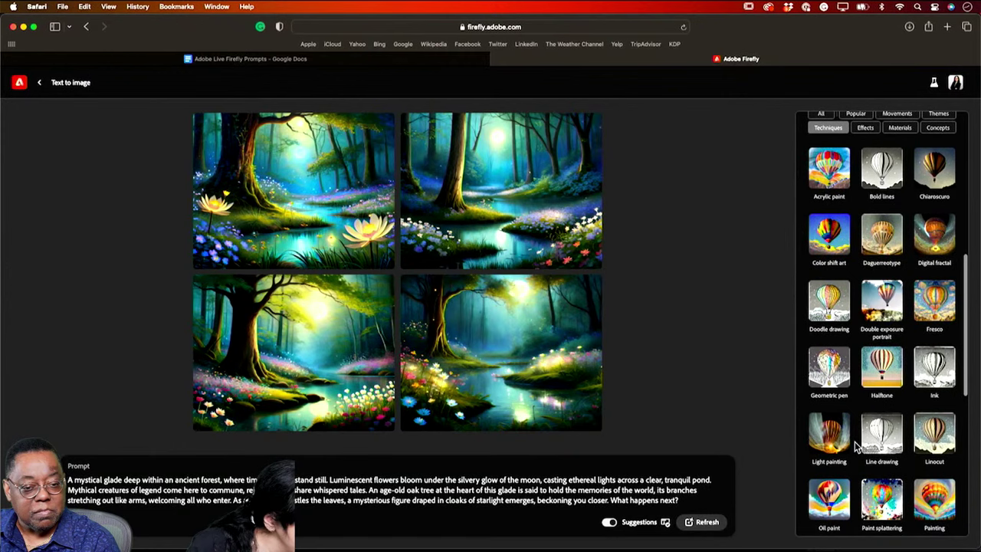
scroll(854, 442, "down", 4)
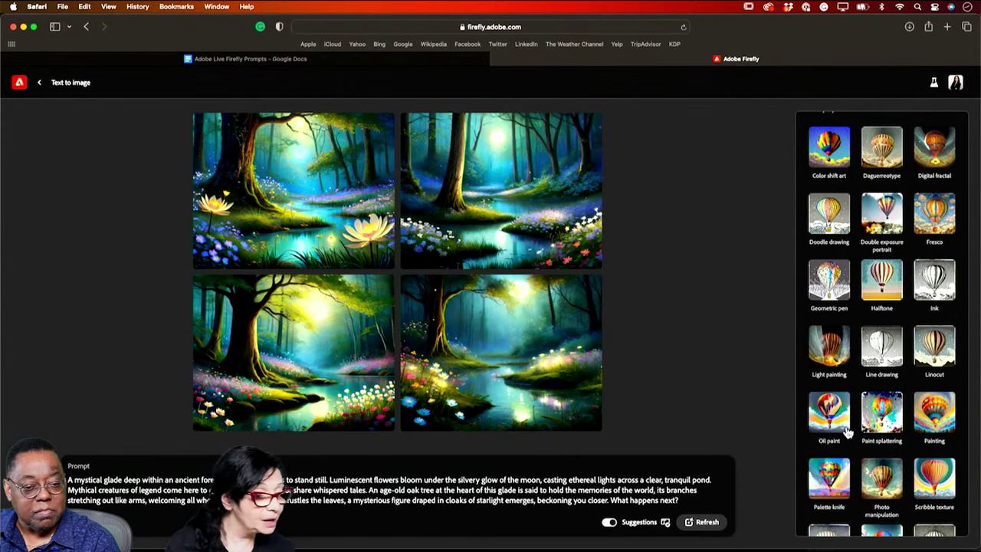
left_click(836, 415)
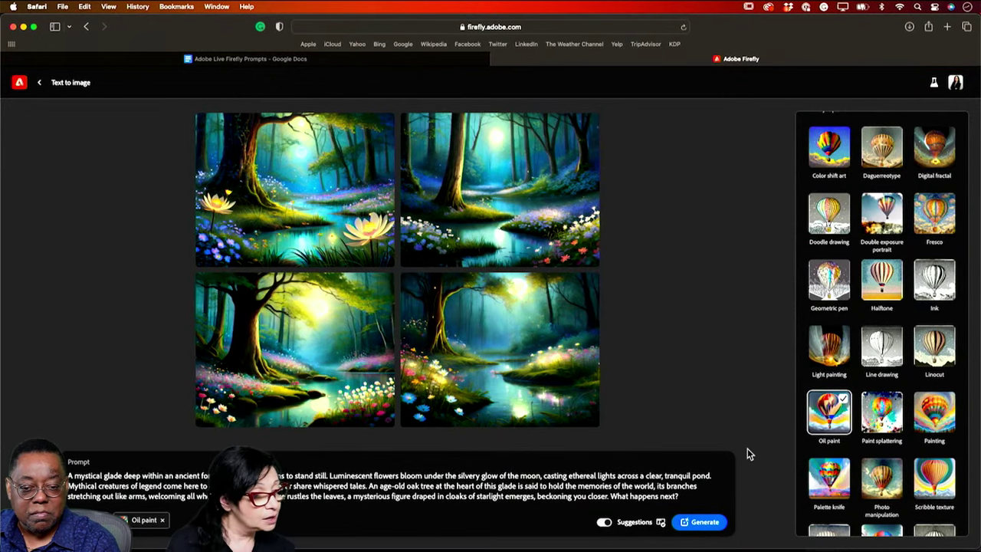
left_click(710, 529)
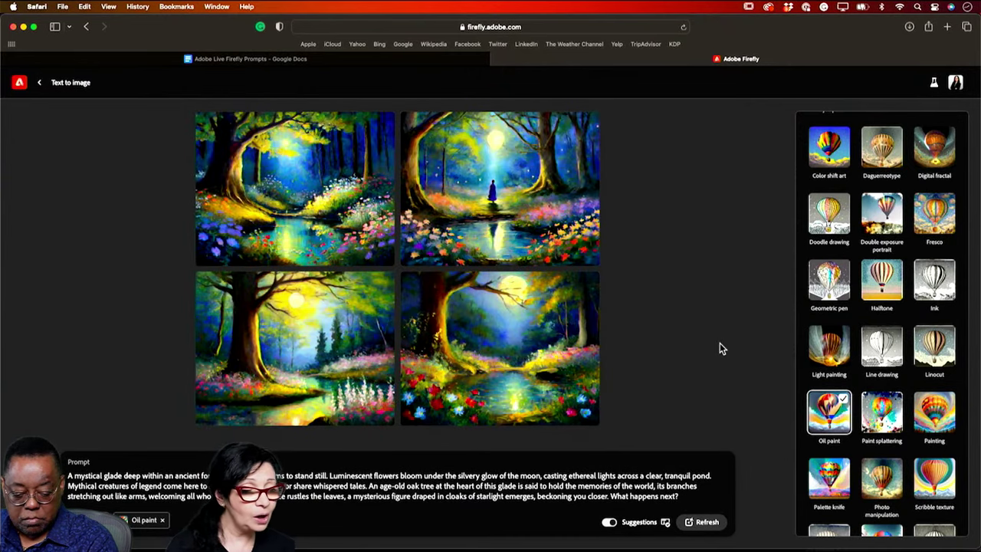
View the first oil-painted glade image full size, then close the viewer
left_click(320, 178)
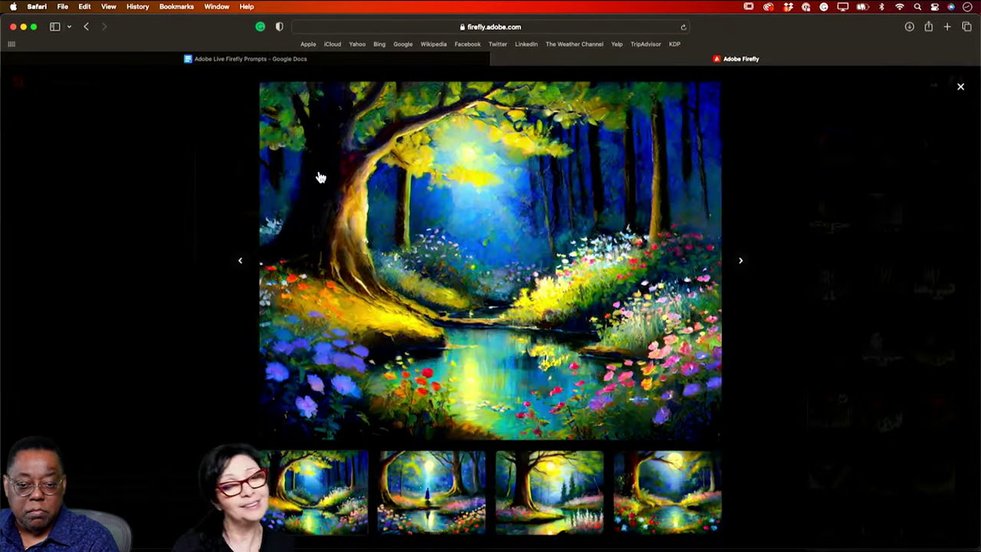
mouse_move(421, 288)
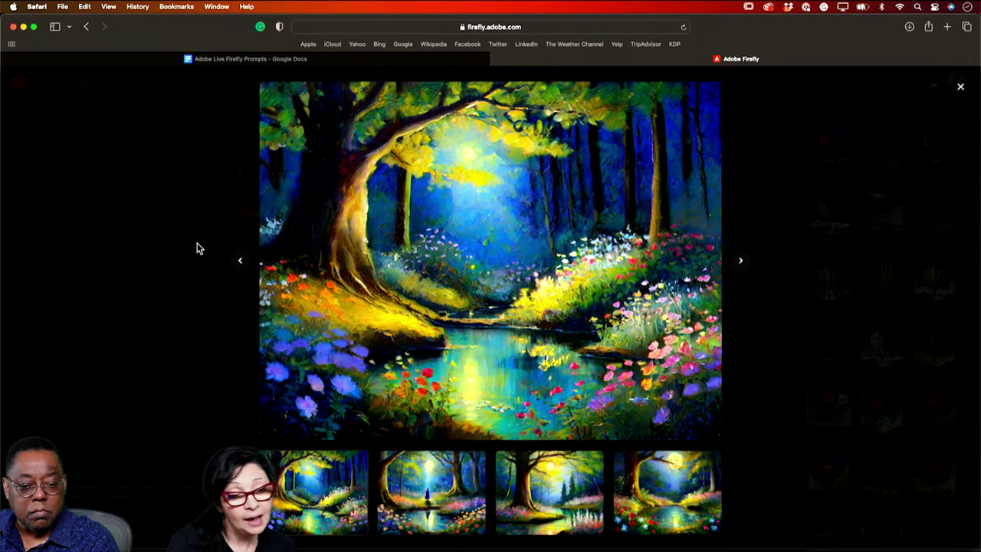
left_click(182, 254)
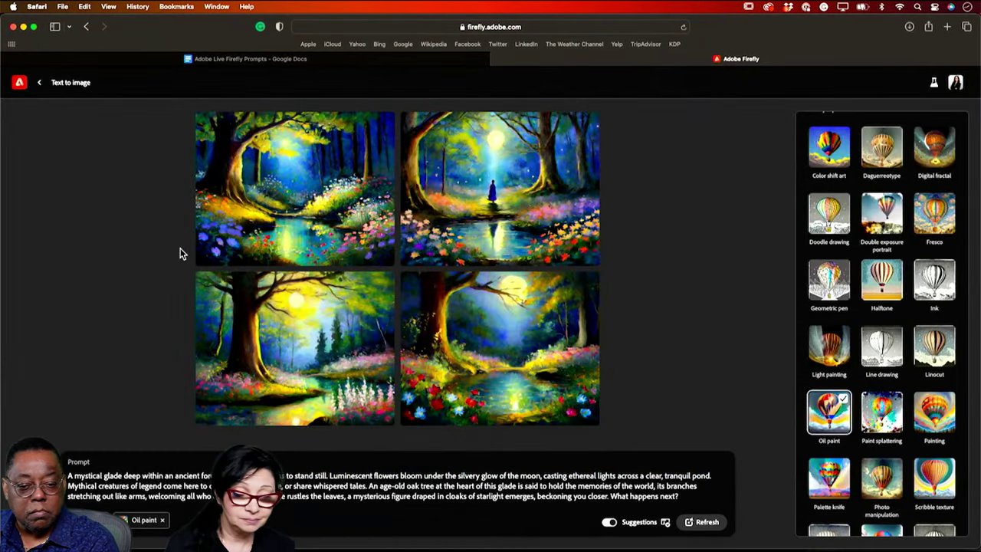
Copy prompt 2's enchanted-forest paragraph from Google Docs and return to Firefly
left_click(199, 61)
scroll(485, 358, "down", 5)
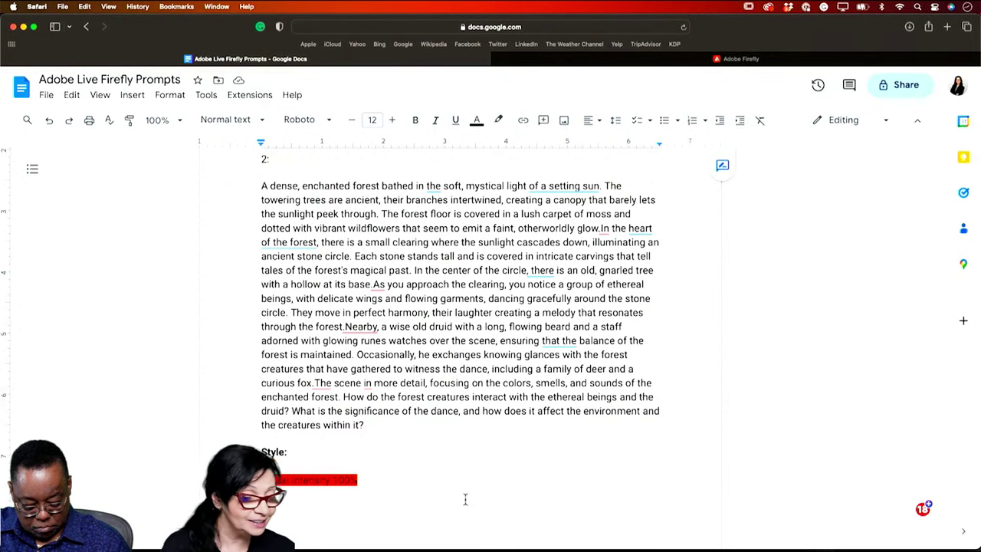
left_click_drag(366, 427, 255, 185)
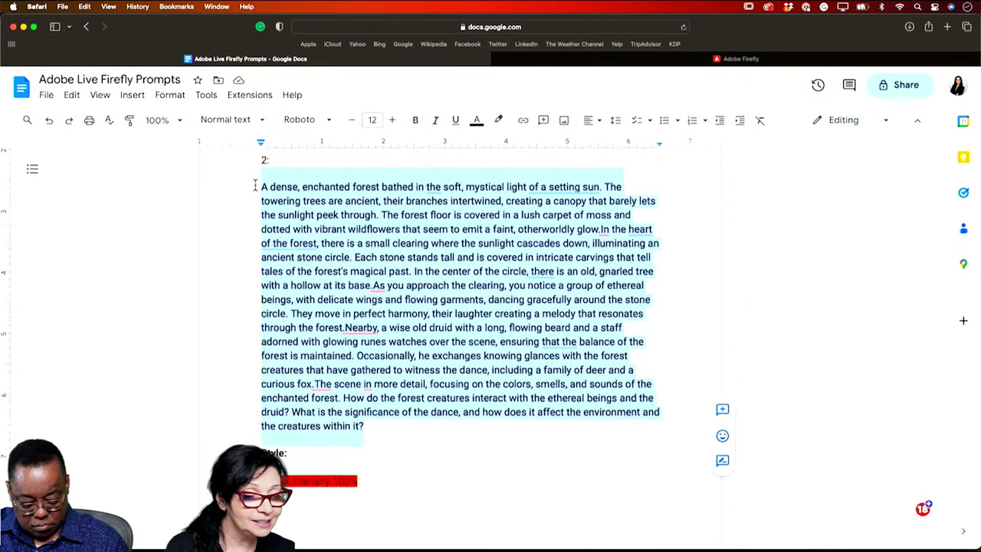
right_click(312, 218)
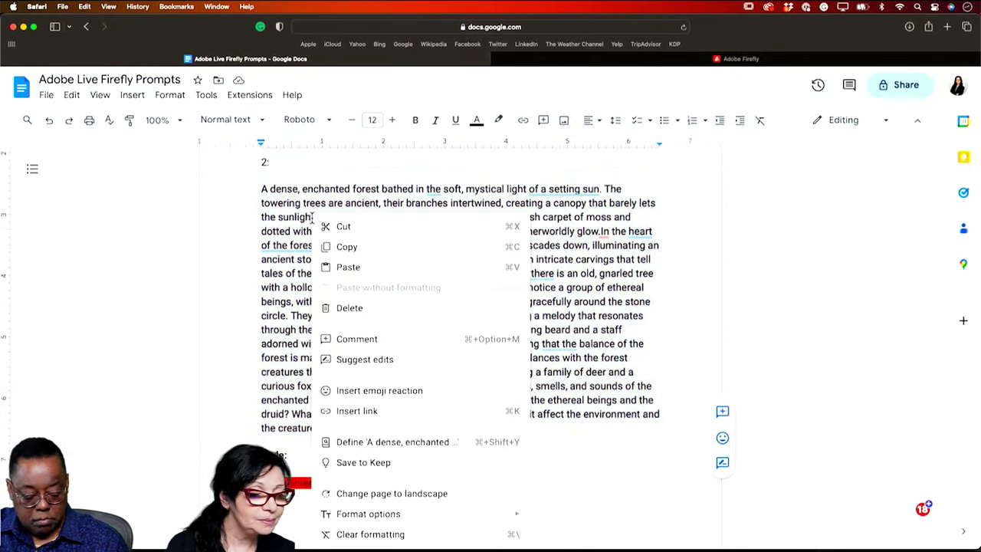
left_click(338, 246)
left_click(737, 59)
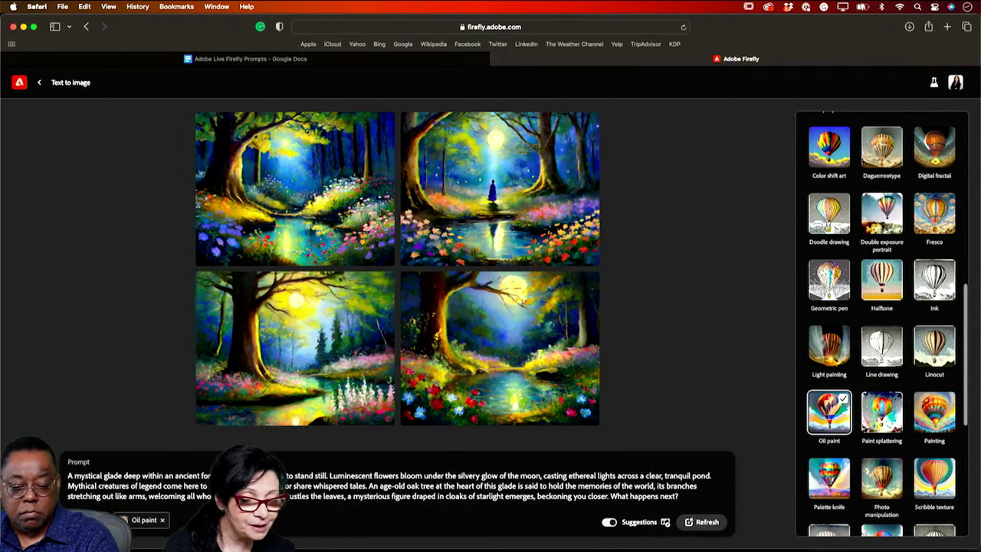
Remove the Oil paint effect and paste the enchanted-forest paragraph over the prompt
left_click(162, 521)
mouse_move(681, 500)
left_mouse_down()
mouse_move(515, 468)
mouse_move(59, 484)
mouse_move(83, 479)
left_mouse_up()
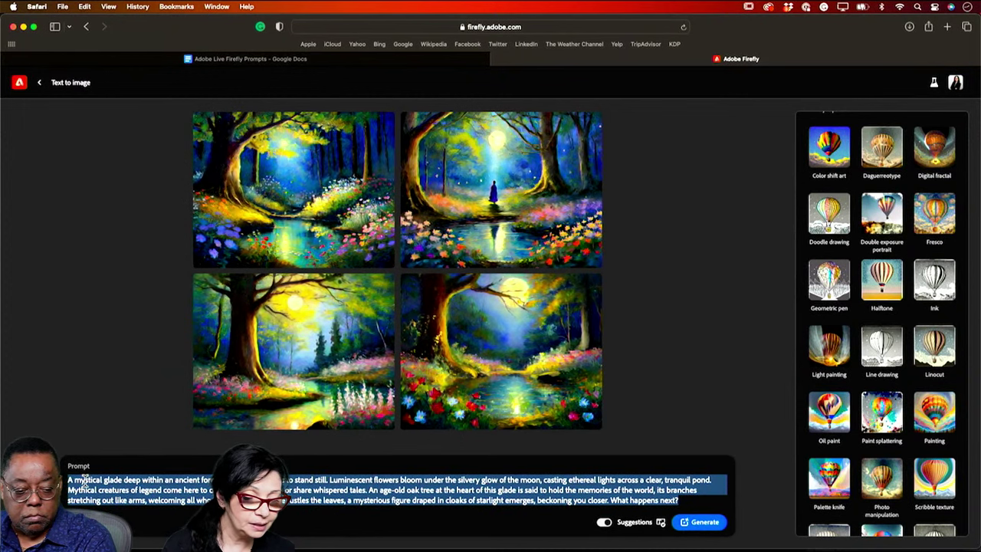
right_click(83, 482)
left_click(106, 428)
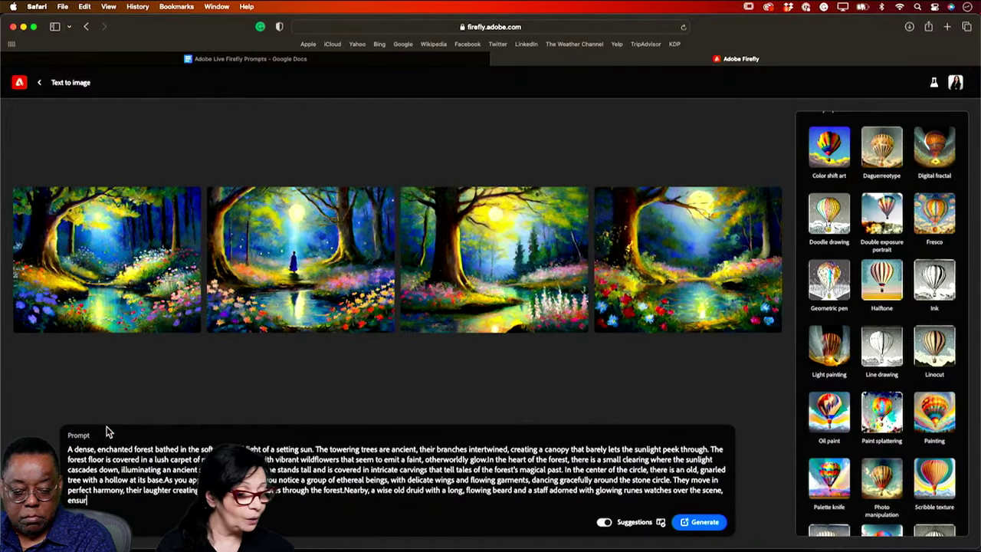
Set the content type to Art and generate new forest images
scroll(870, 268, "up", 10)
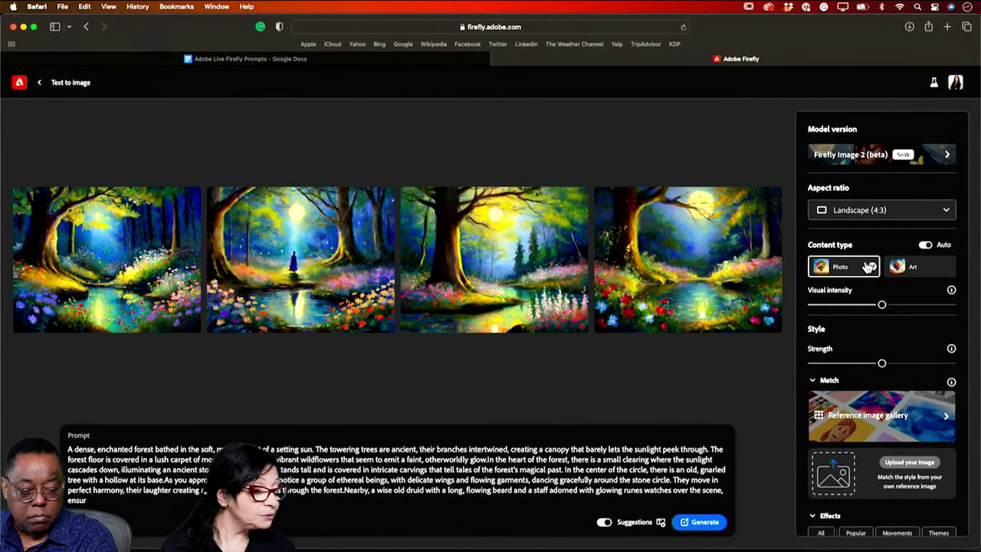
left_click(870, 266)
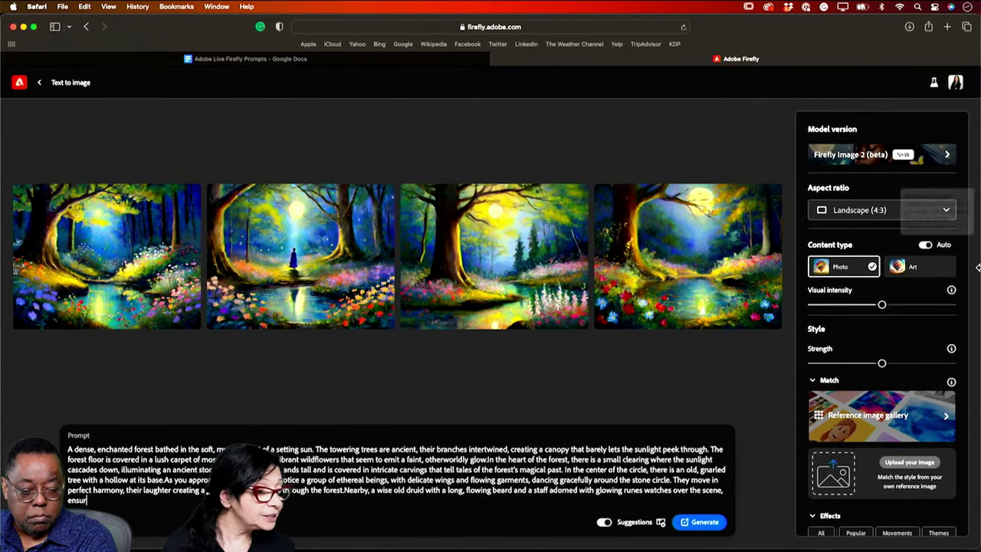
left_click(925, 270)
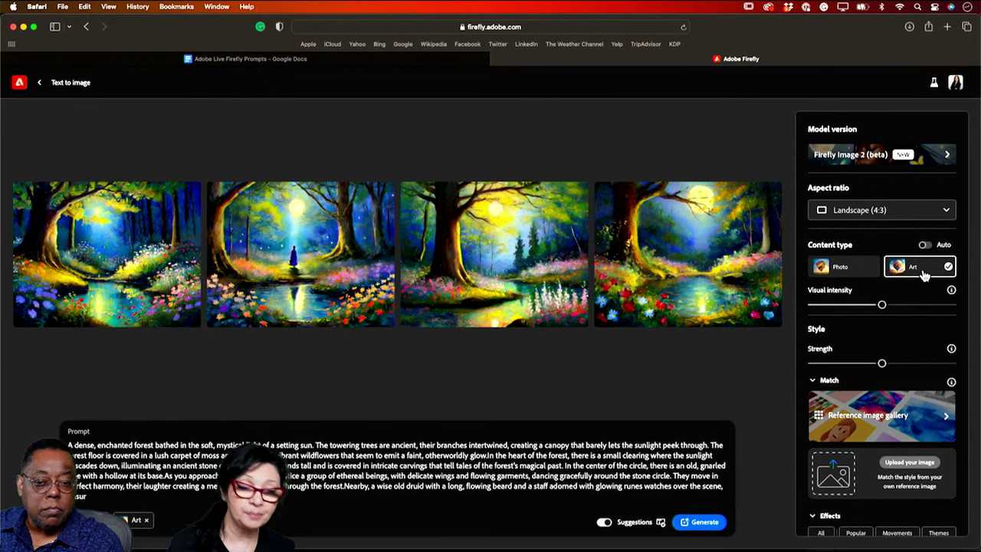
left_click(697, 524)
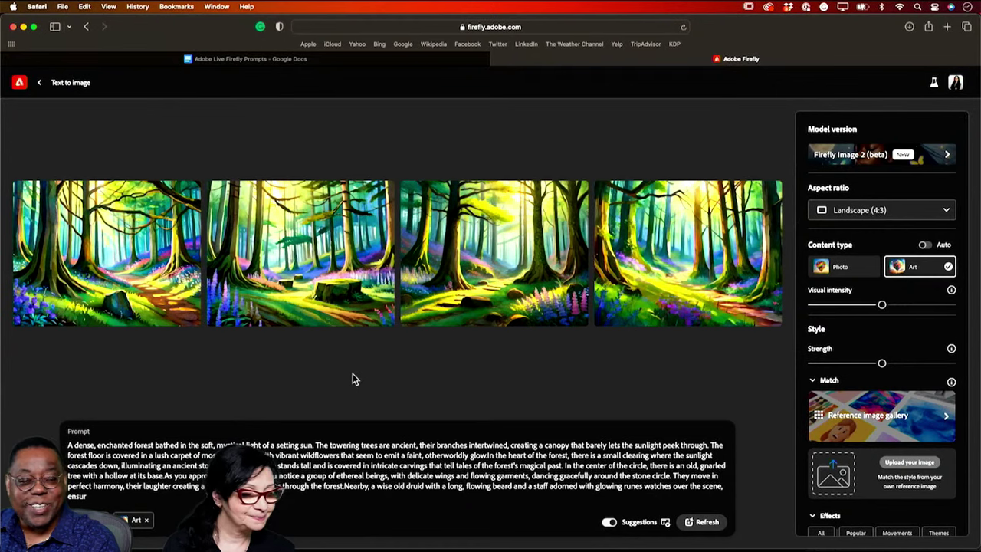
left_click(301, 58)
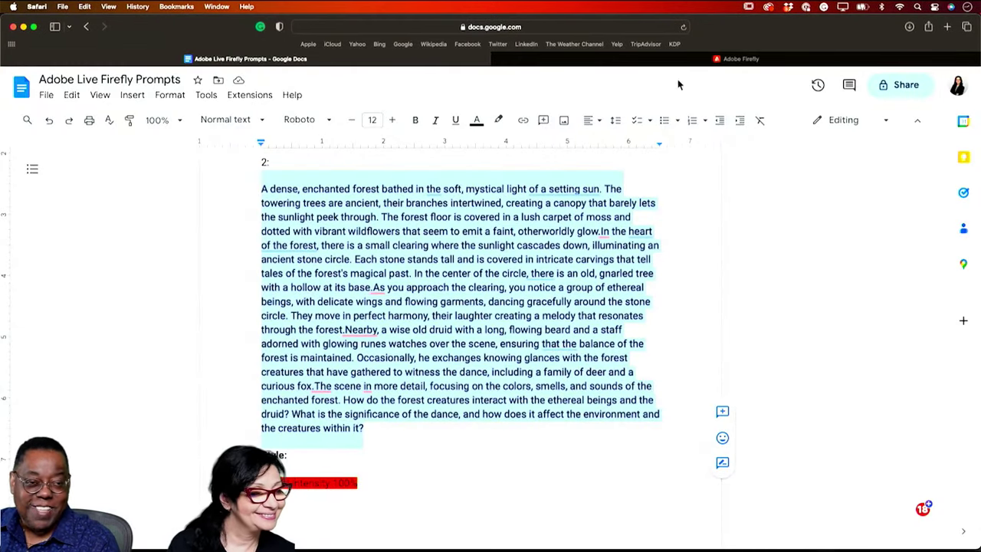
left_click(729, 59)
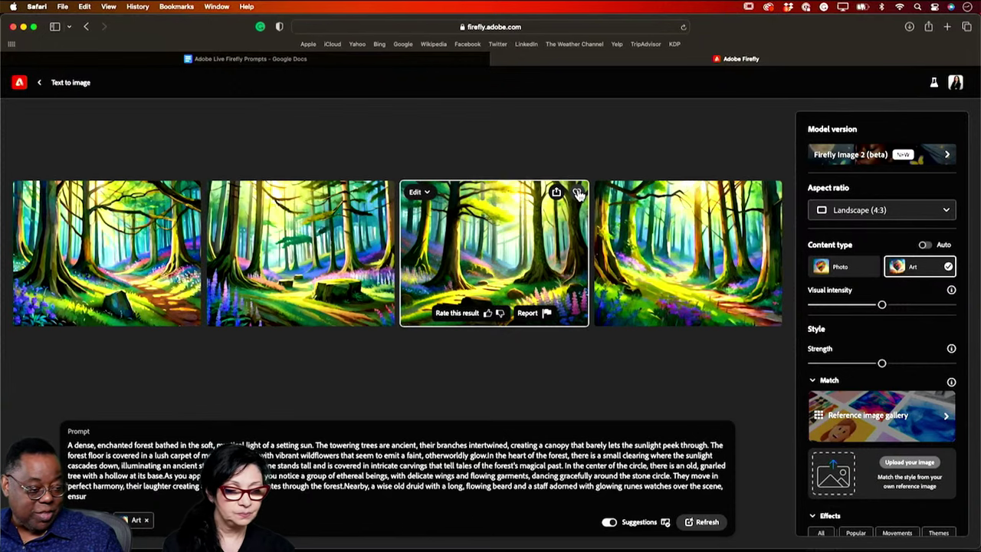
Open the third enchanted-forest image at full size
left_click(522, 226)
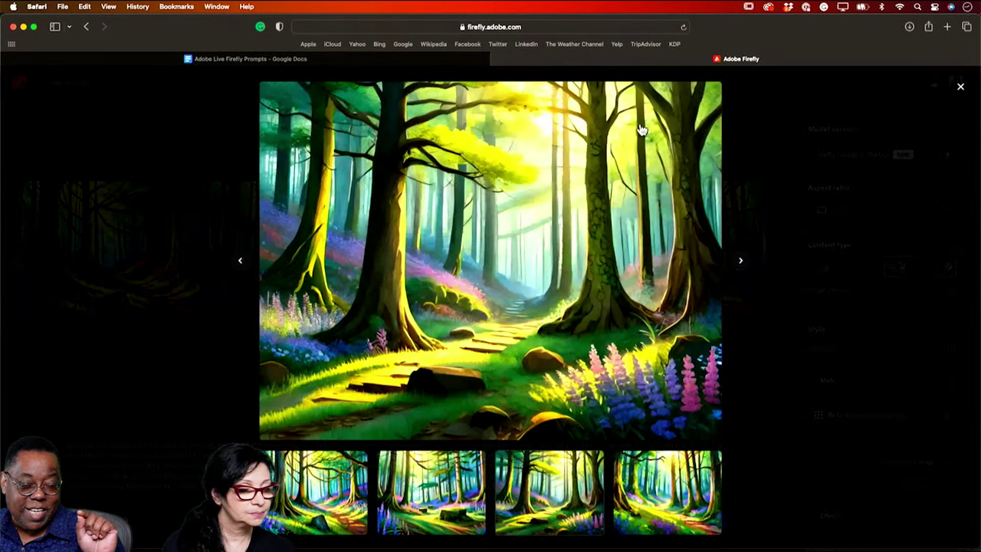
mouse_move(707, 98)
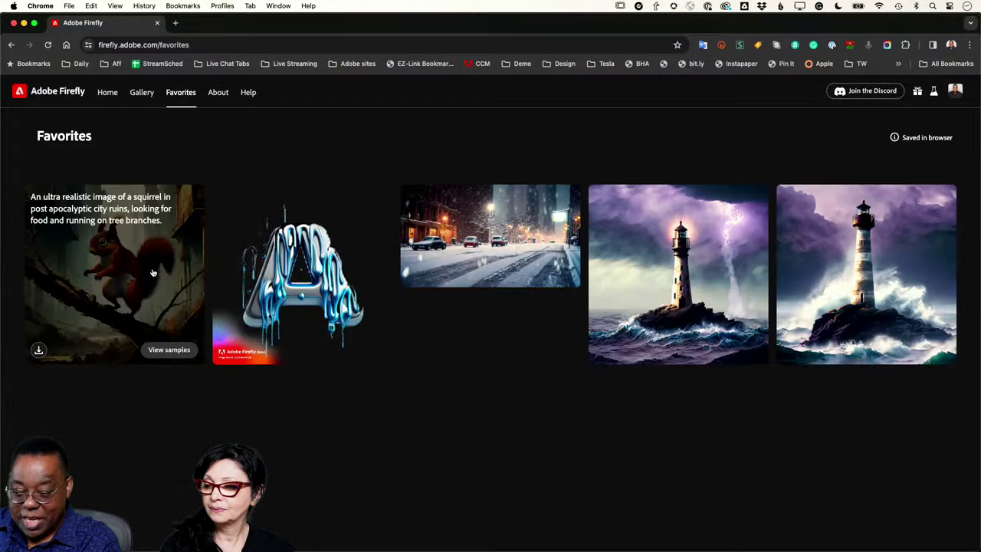
Add the first squirrel image to Favorites and open the Favorites collection
left_click(11, 45)
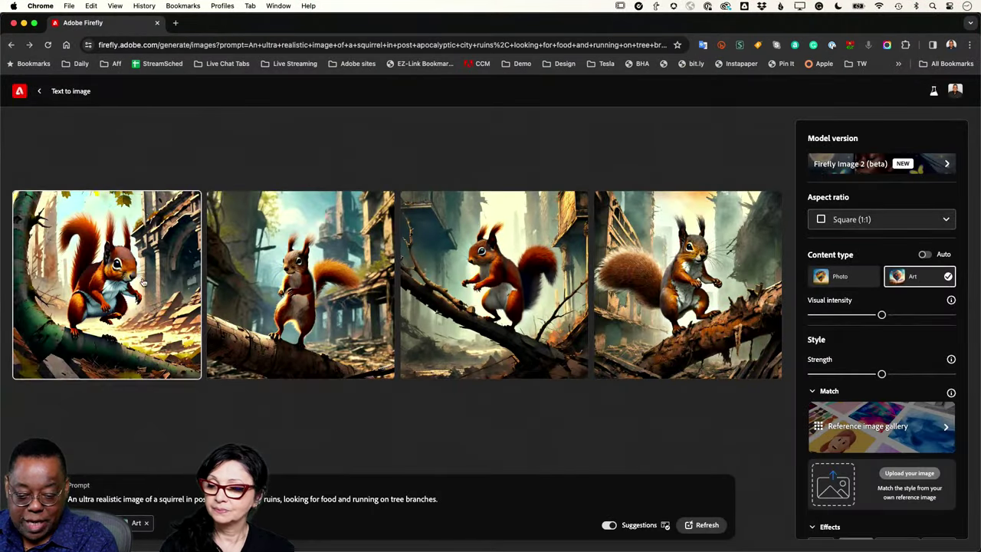
left_click(190, 203)
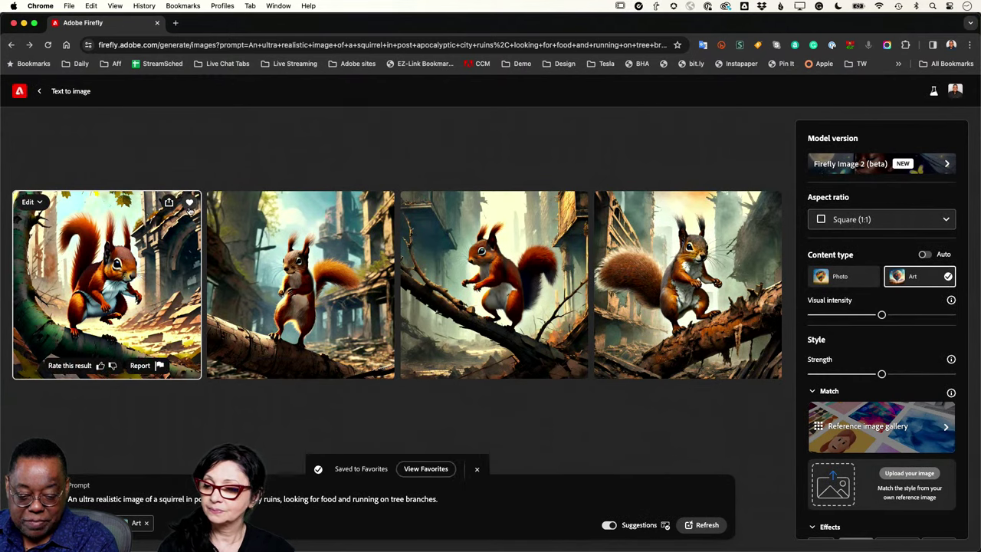
left_click(418, 469)
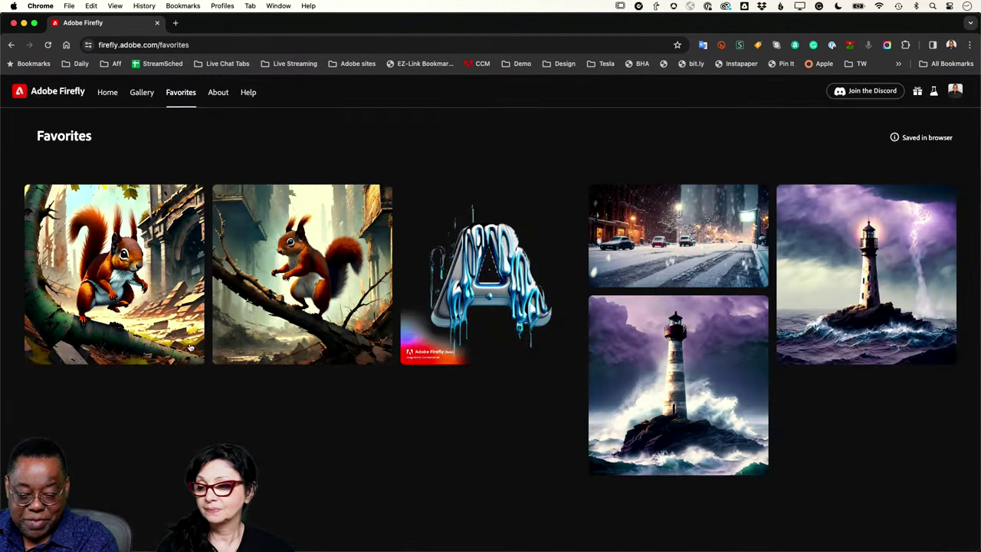
Open the favorited squirrel image's prompt in Text to image
mouse_move(159, 255)
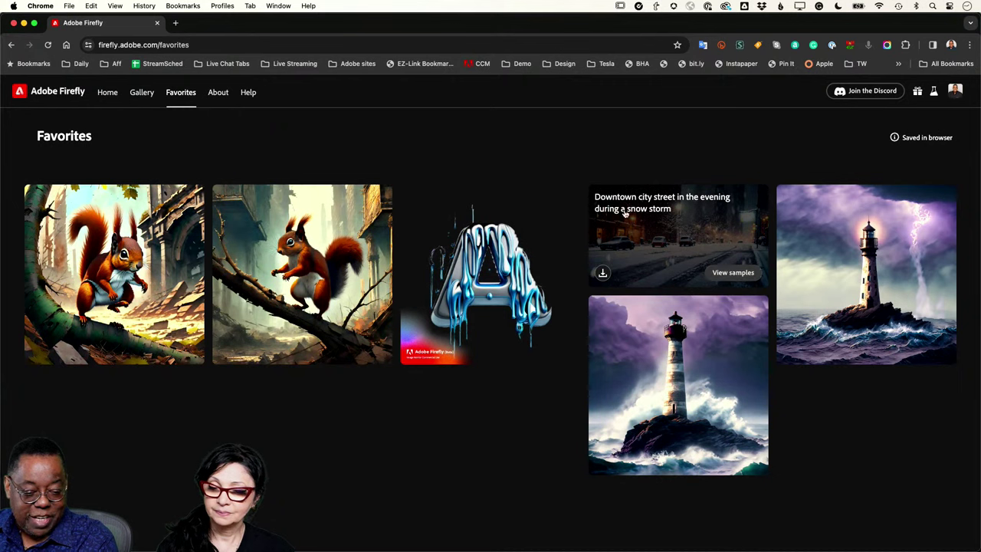
mouse_move(824, 209)
mouse_move(625, 332)
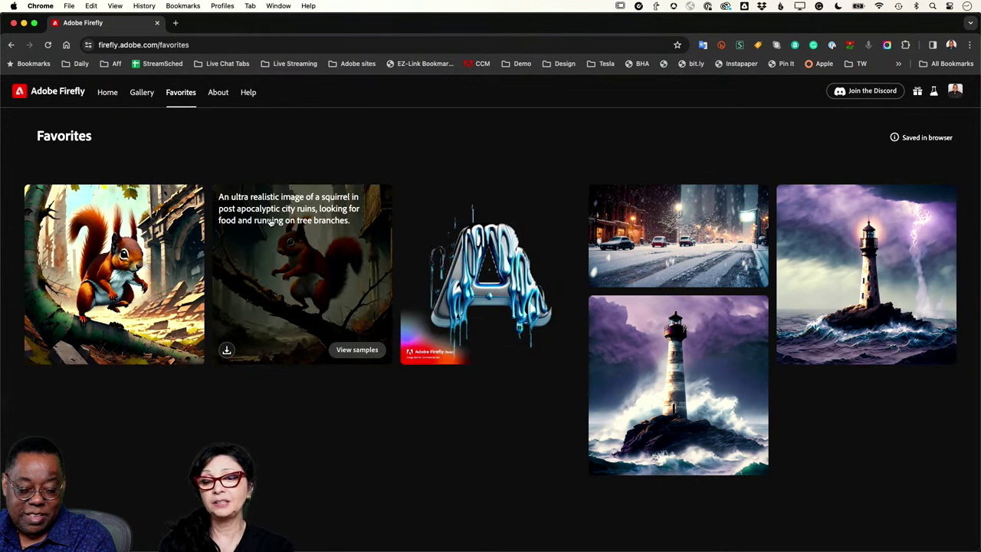
left_click(271, 222)
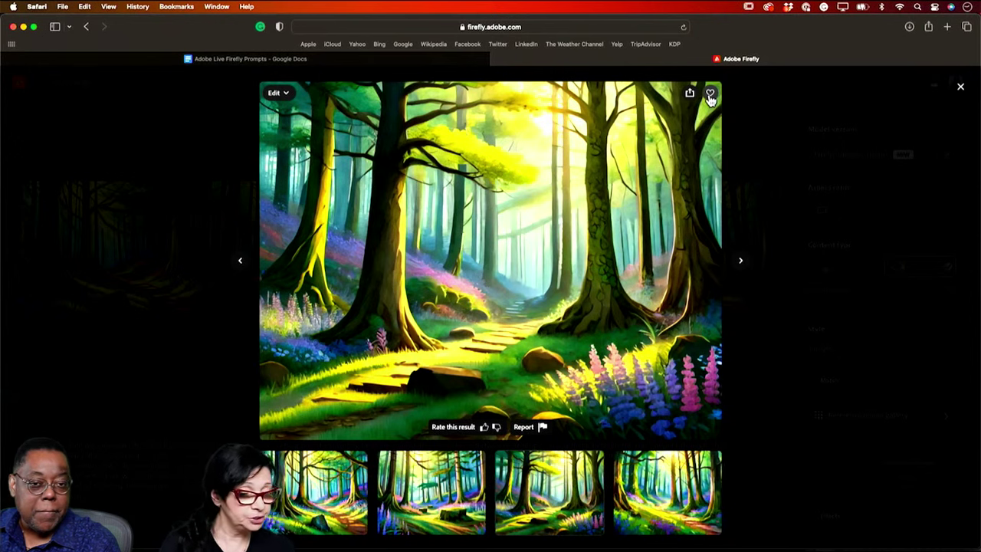
Step through the remaining enchanted-forest Art images, then close the full-size view
left_click(742, 262)
left_click(741, 261)
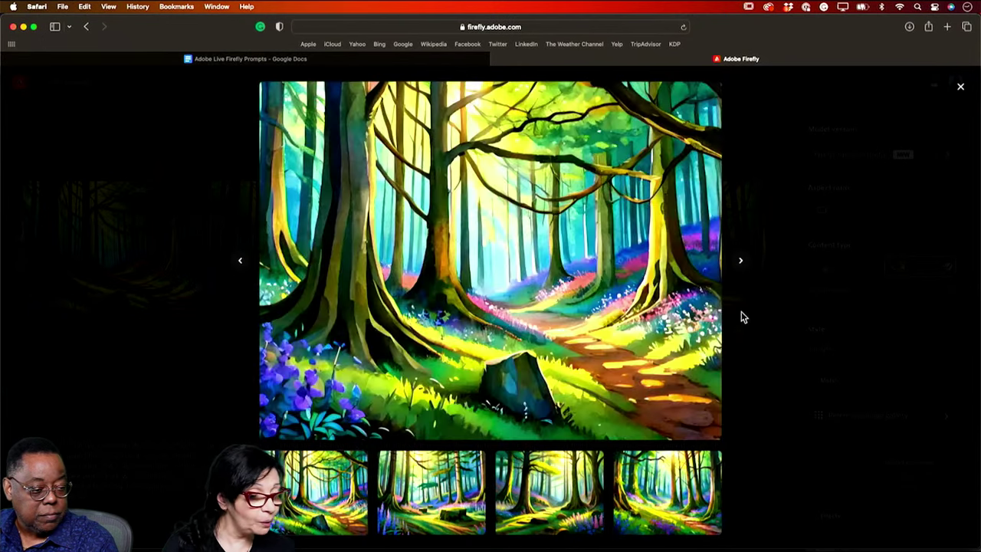
left_click(759, 384)
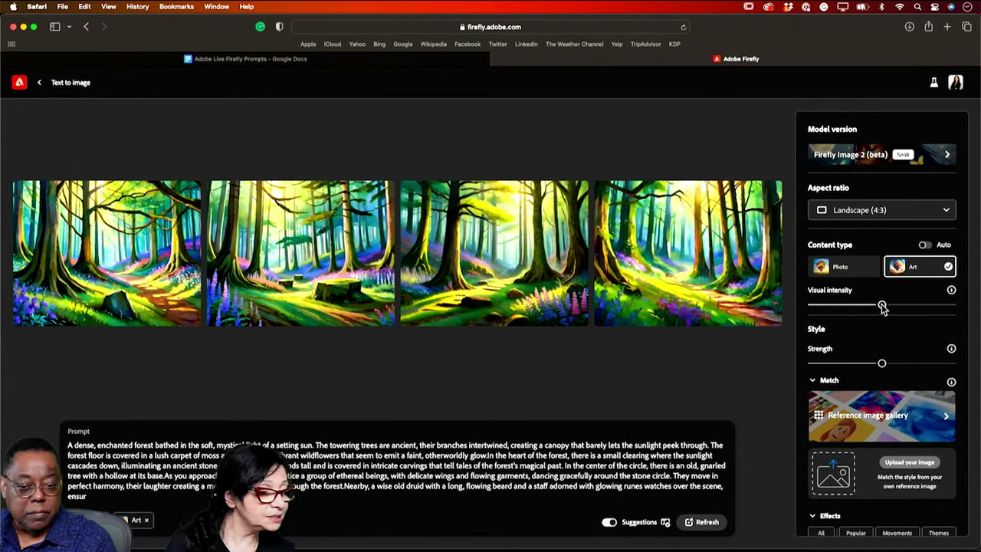
Regenerate the forest images at maximum visual intensity and browse the stone pillar and stone path results
left_click_drag(882, 305, 971, 311)
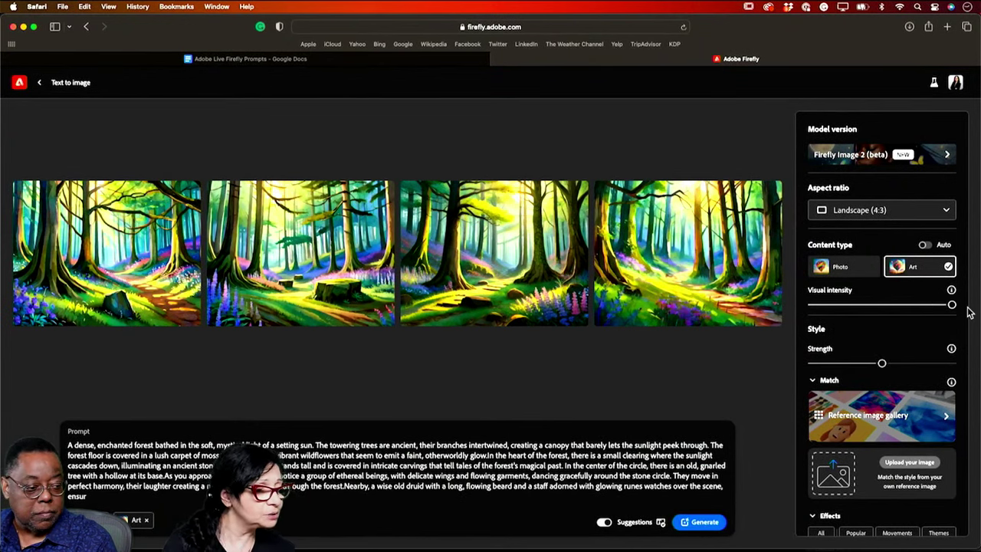
left_click(704, 522)
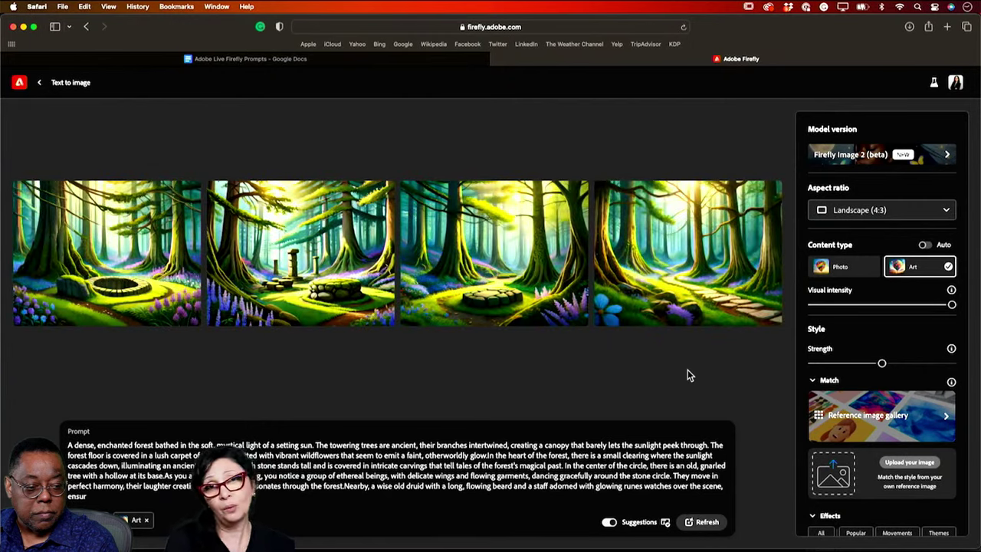
left_click(151, 243)
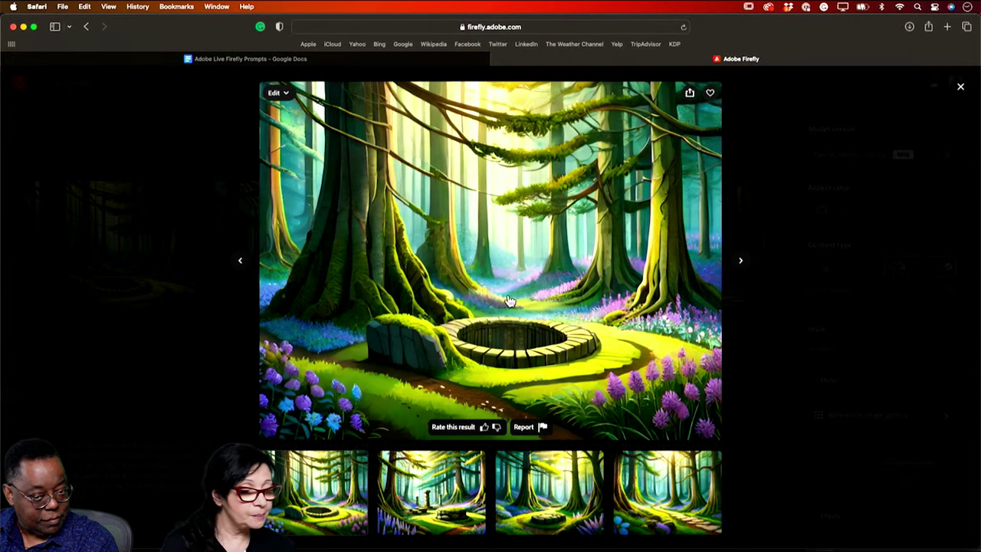
left_click(740, 263)
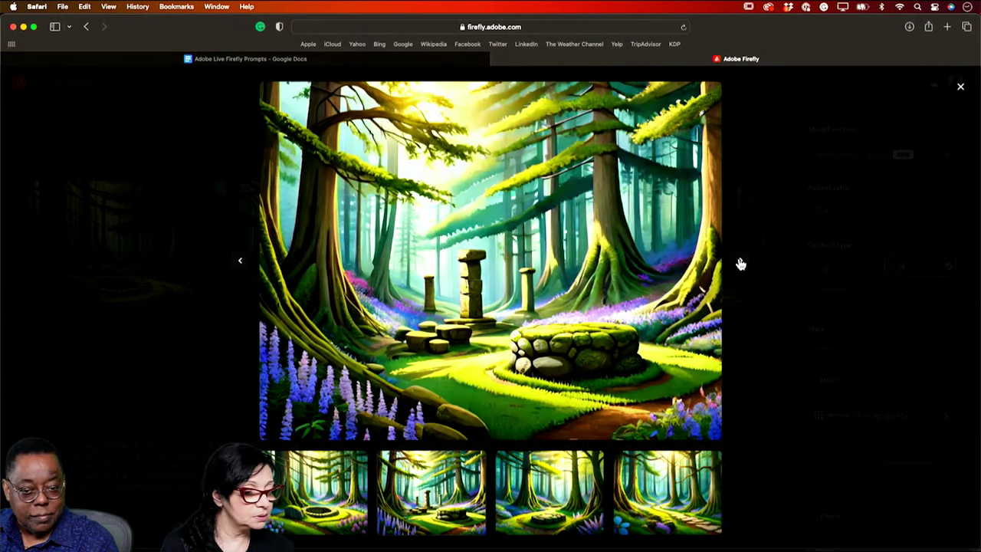
left_click(739, 262)
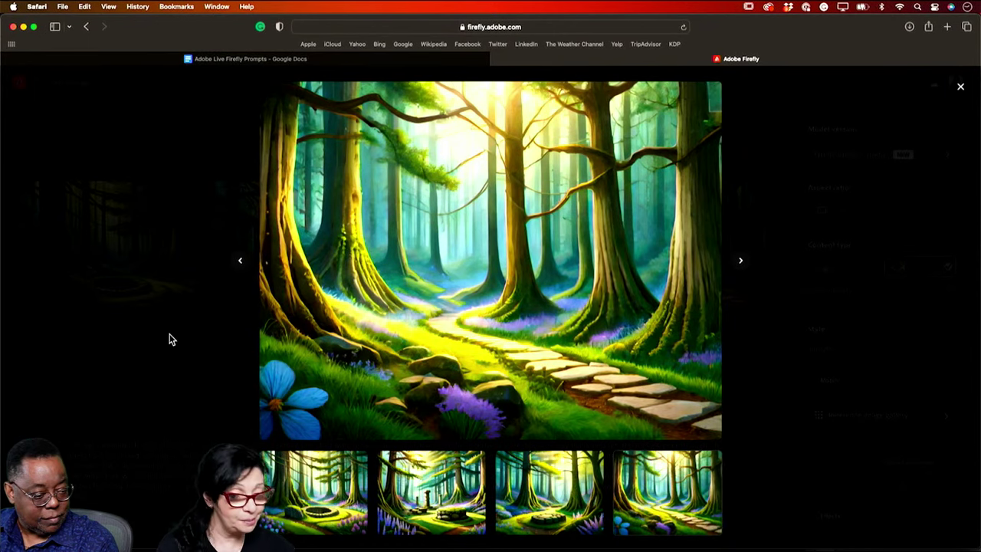
left_click(178, 428)
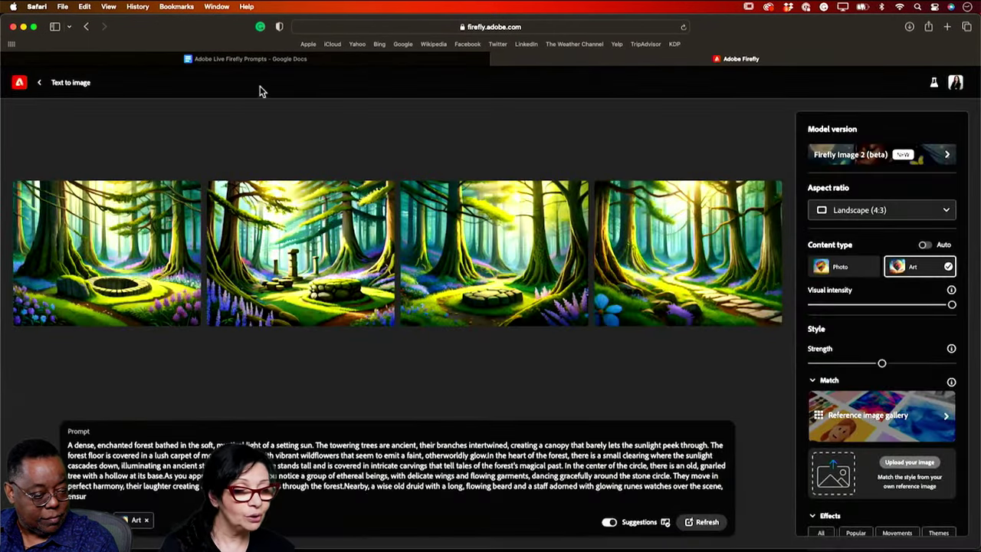
Copy the prompt 5 paragraph on the sunset futuristic city skyline from the prompts document
left_click(276, 60)
scroll(398, 351, "down", 5)
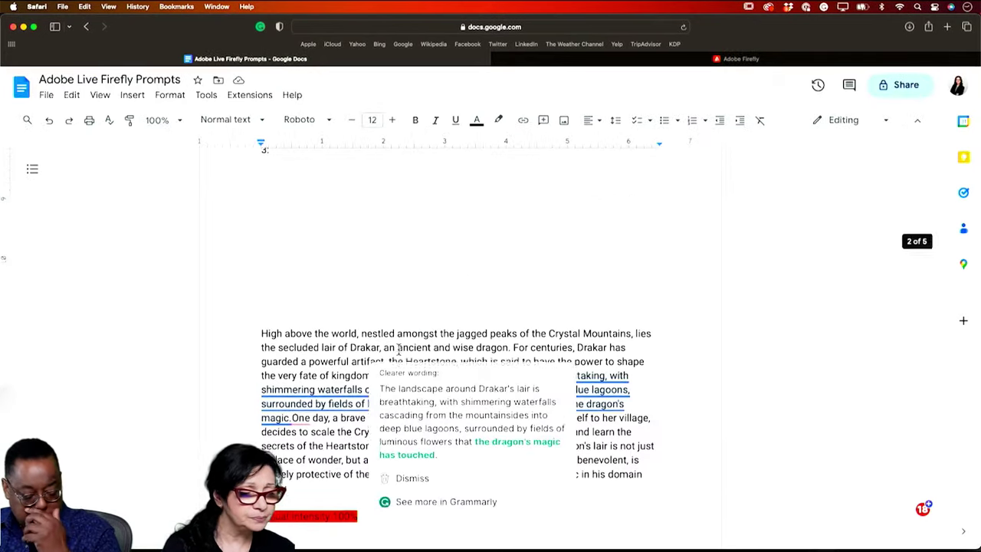
scroll(399, 353, "down", 3)
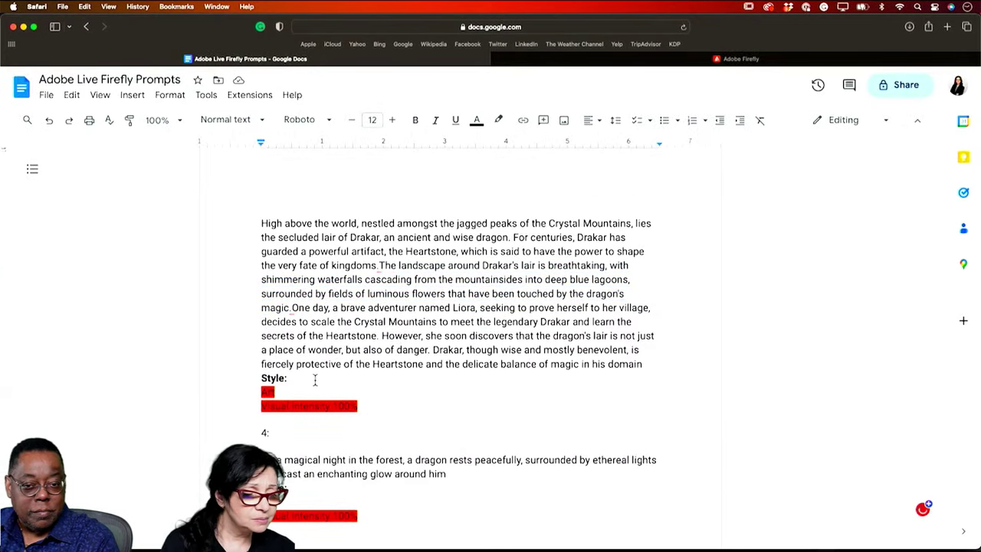
scroll(306, 379, "down", 2)
scroll(305, 378, "down", 10)
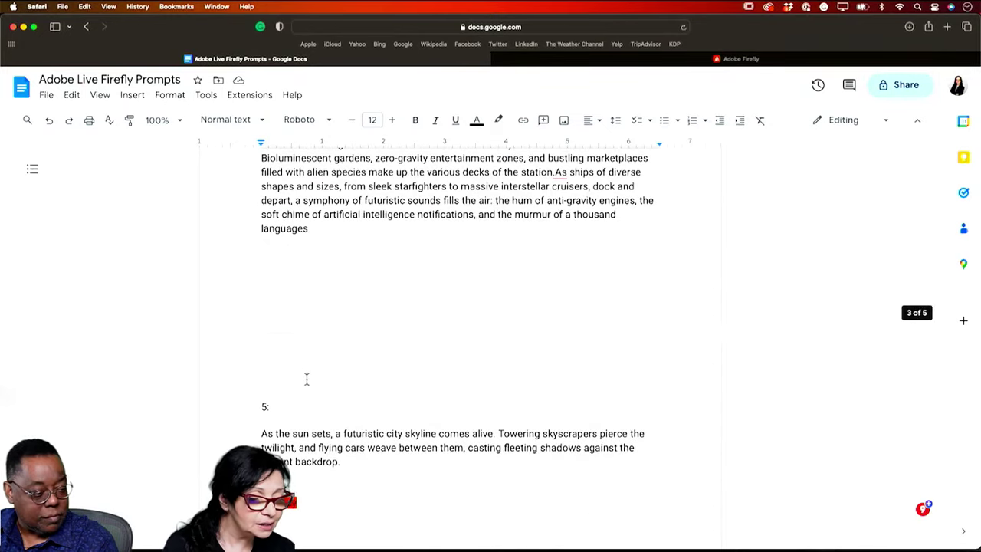
left_click_drag(340, 462, 263, 434)
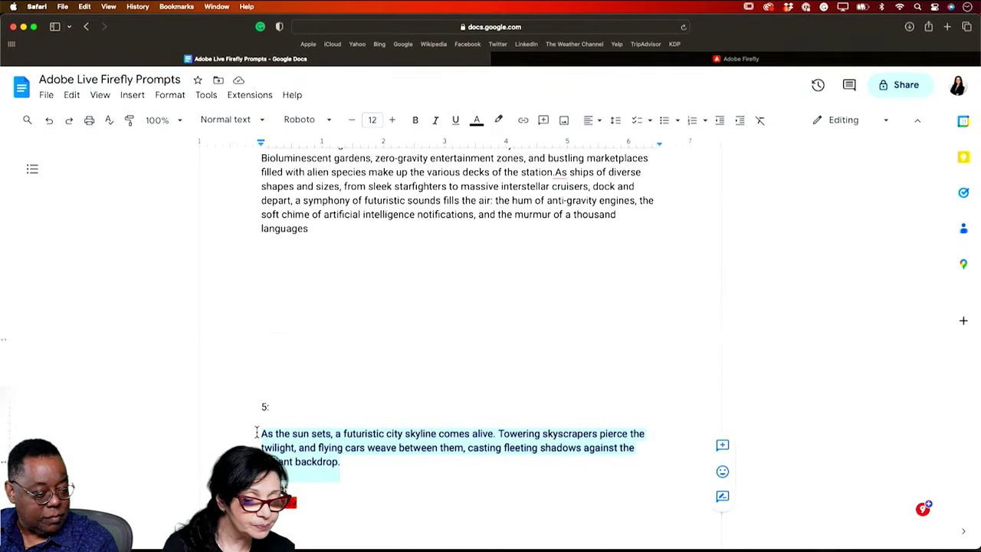
right_click(295, 433)
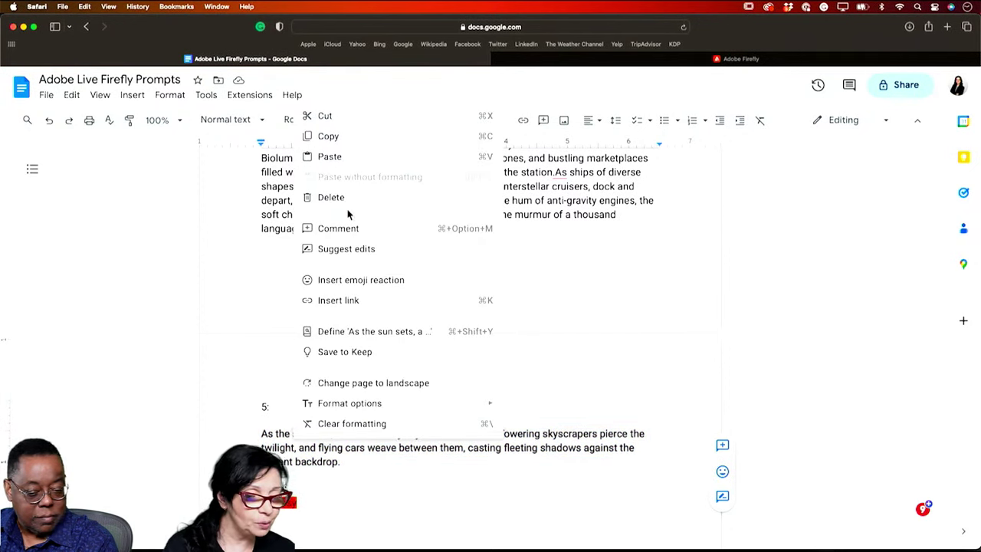
left_click(344, 138)
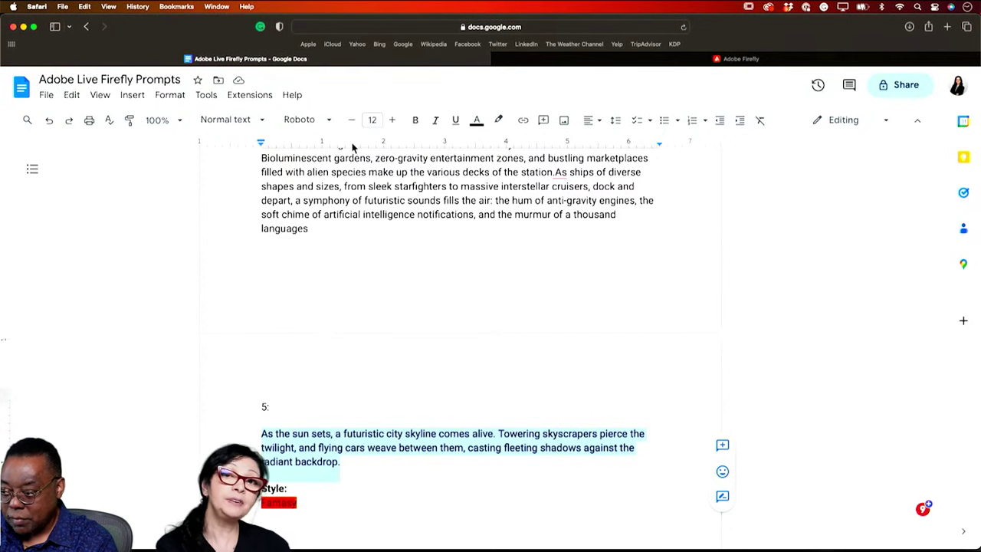
left_click(748, 59)
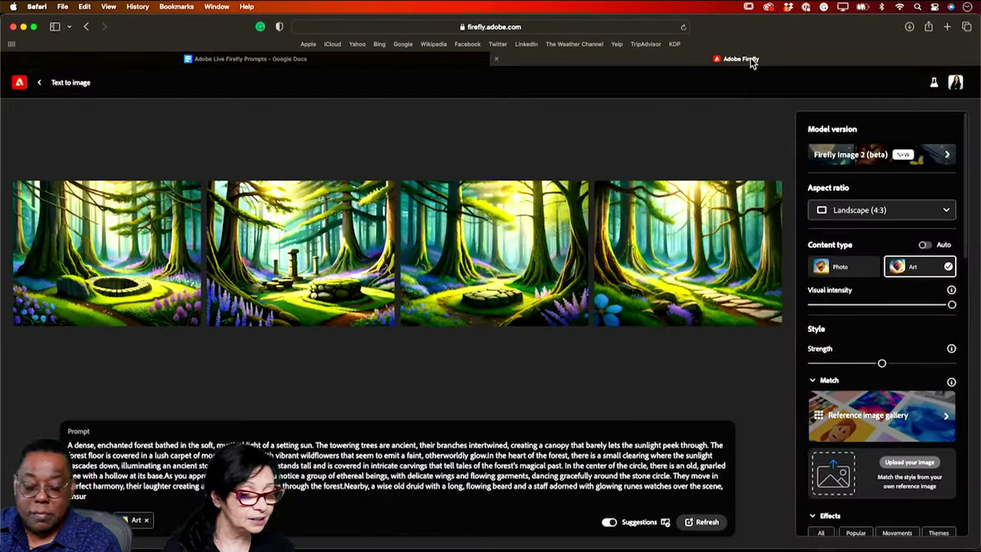
Remove the Art content type, replace the forest prompt with the city-skyline text, and generate
left_click(148, 524)
left_click_drag(87, 499, 67, 446)
right_click(105, 453)
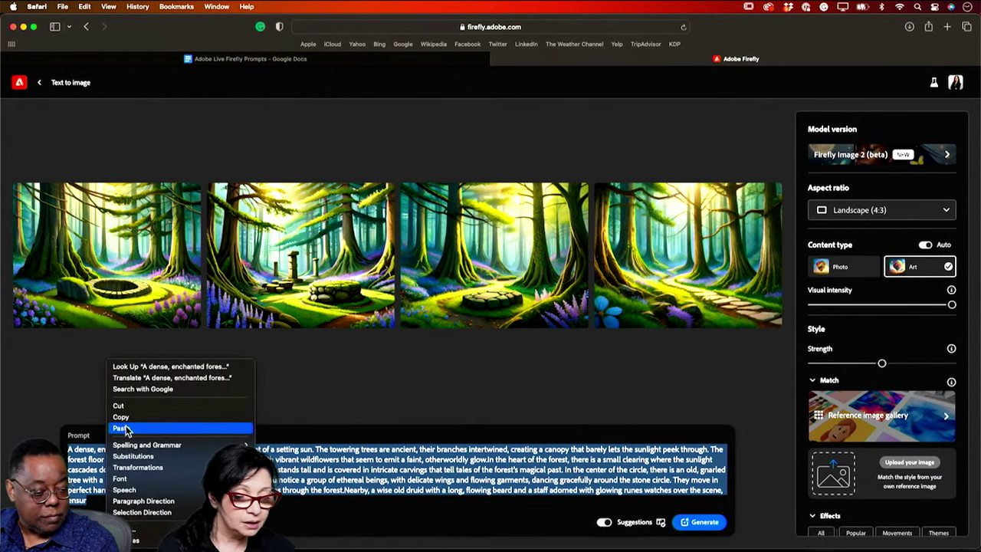
left_click(121, 428)
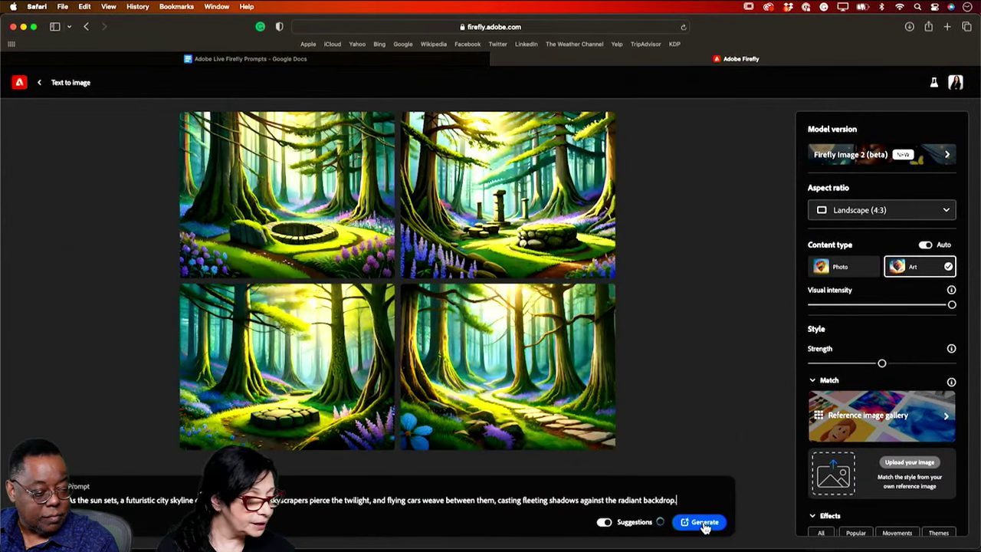
left_click(705, 524)
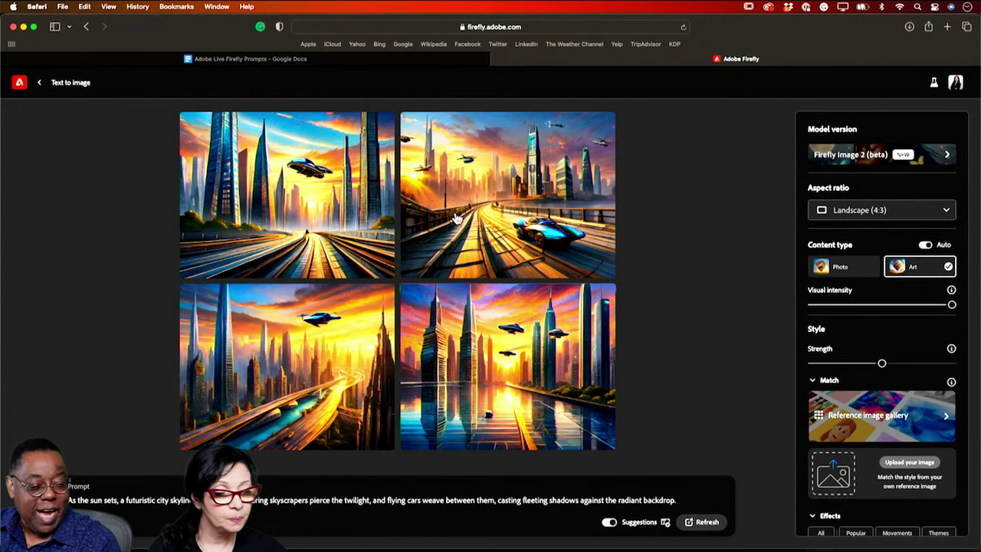
Enlarge the first city image, with the flying craft over rail tracks
left_click(299, 167)
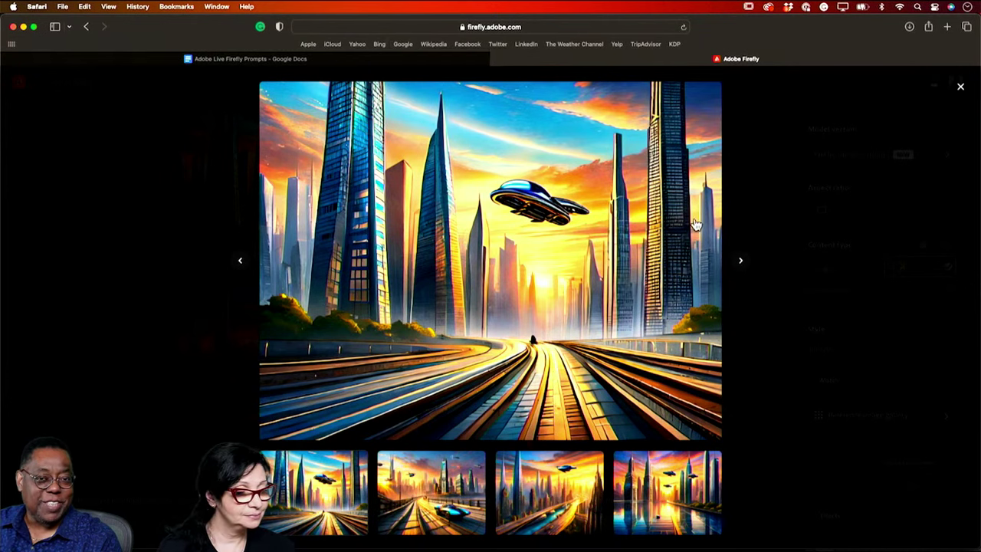
Browse the blue-car boardwalk, city highway and water boulevard images, then close the preview
left_click(743, 266)
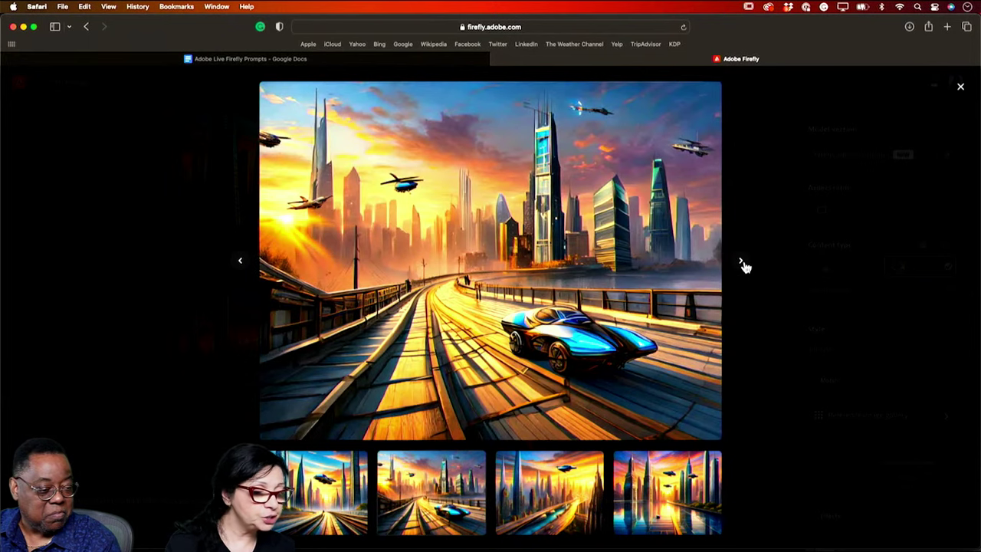
left_click(743, 266)
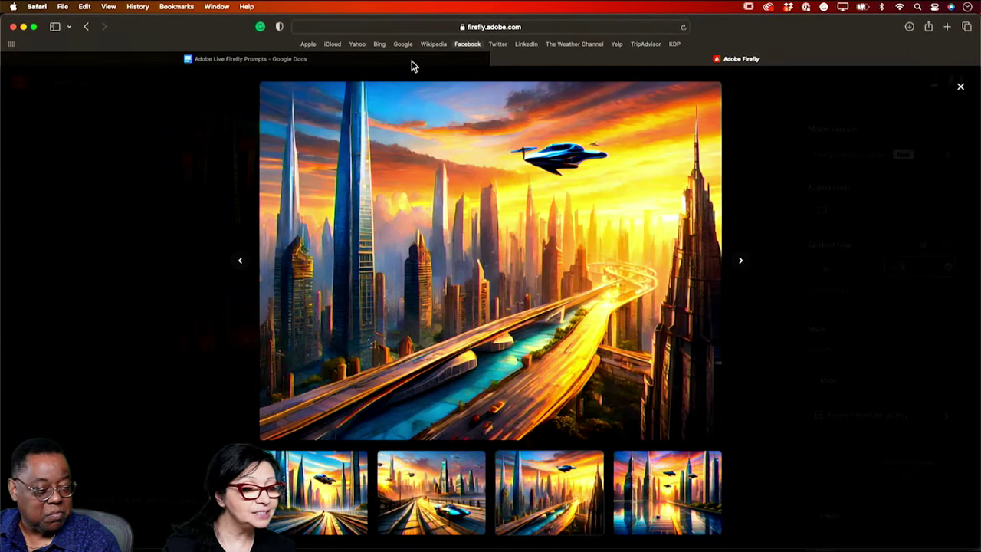
left_click(741, 260)
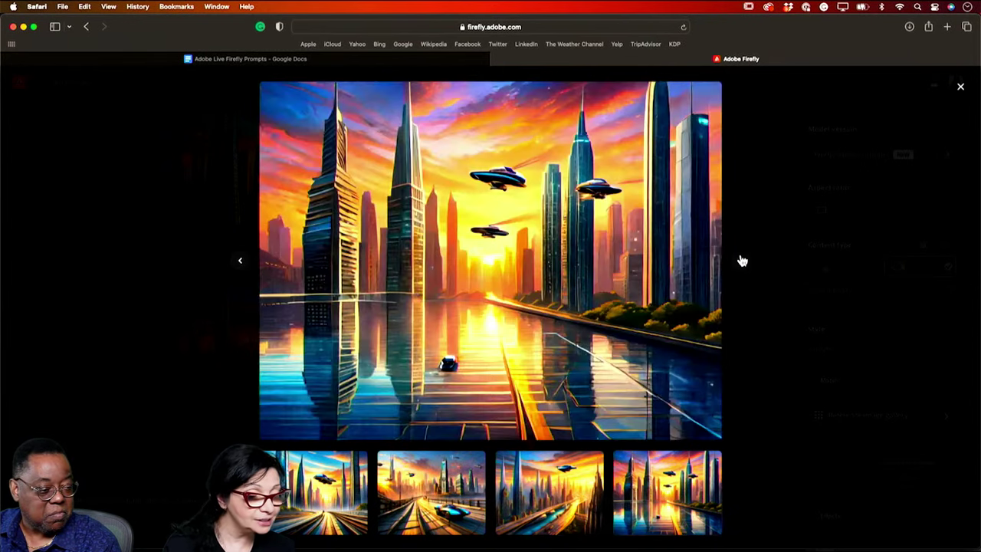
left_click(761, 307)
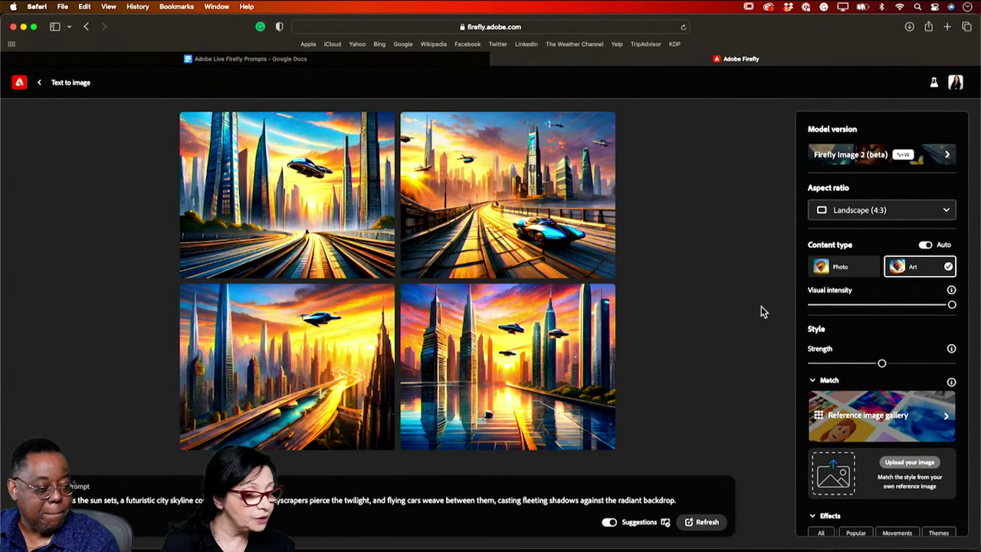
Scroll back up through the prompts document, then return to the Firefly city results
left_click(370, 57)
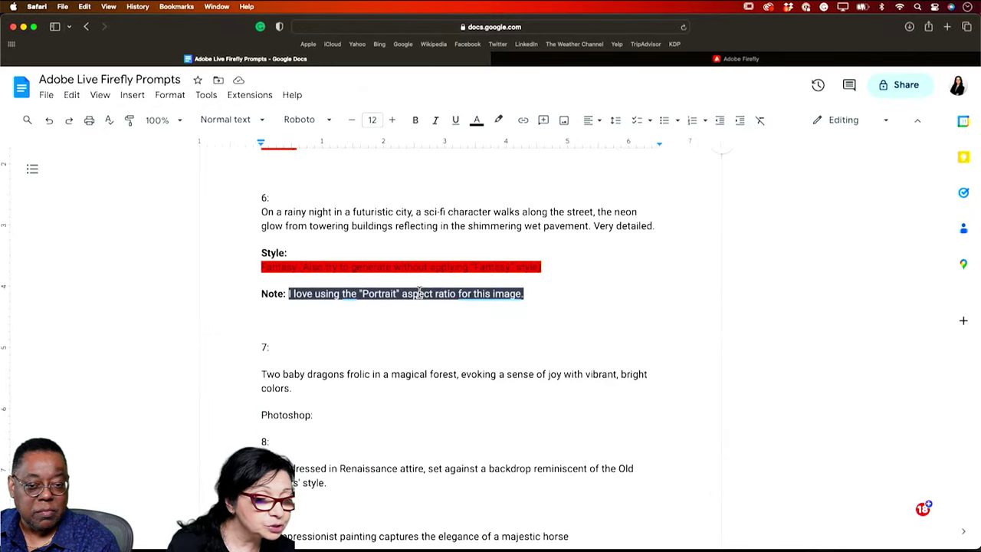
scroll(420, 292, "up", 1)
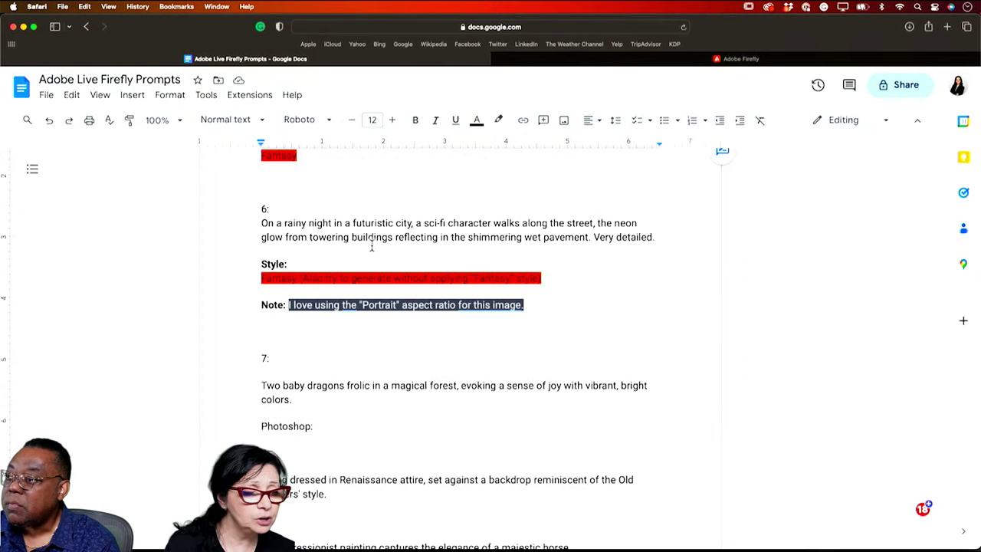
scroll(371, 244, "up", 2)
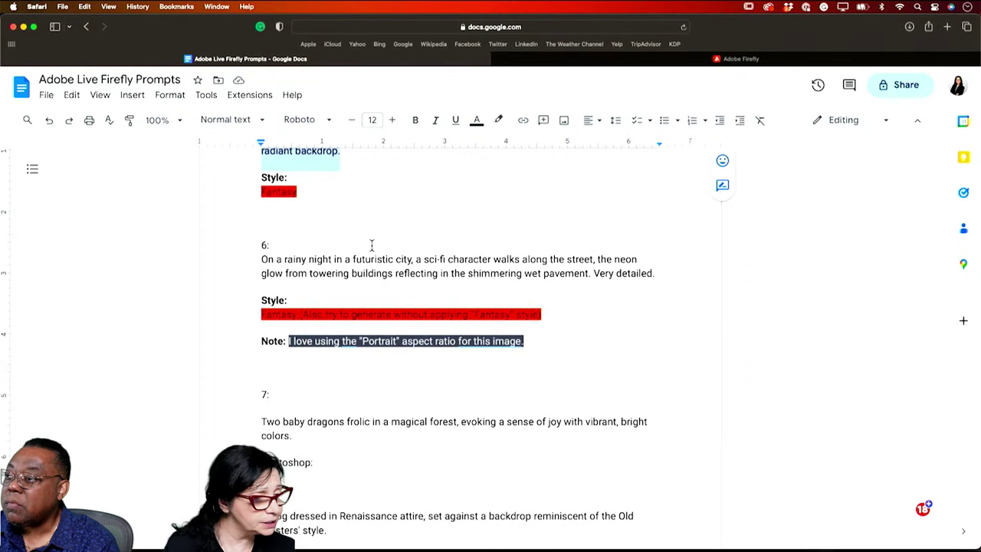
left_click(757, 59)
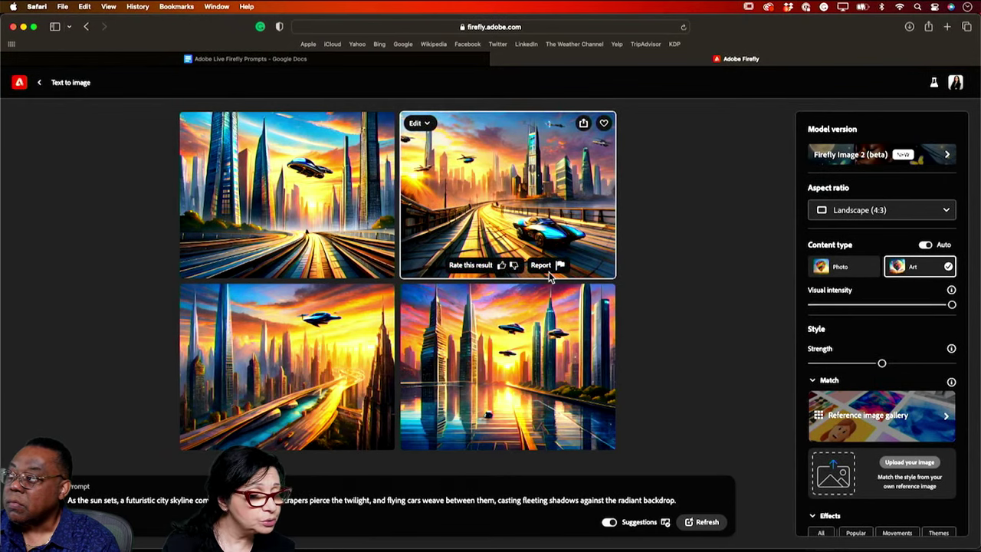
Enlarge the blue-car boardwalk city image and send it to Generative fill
left_click(519, 205)
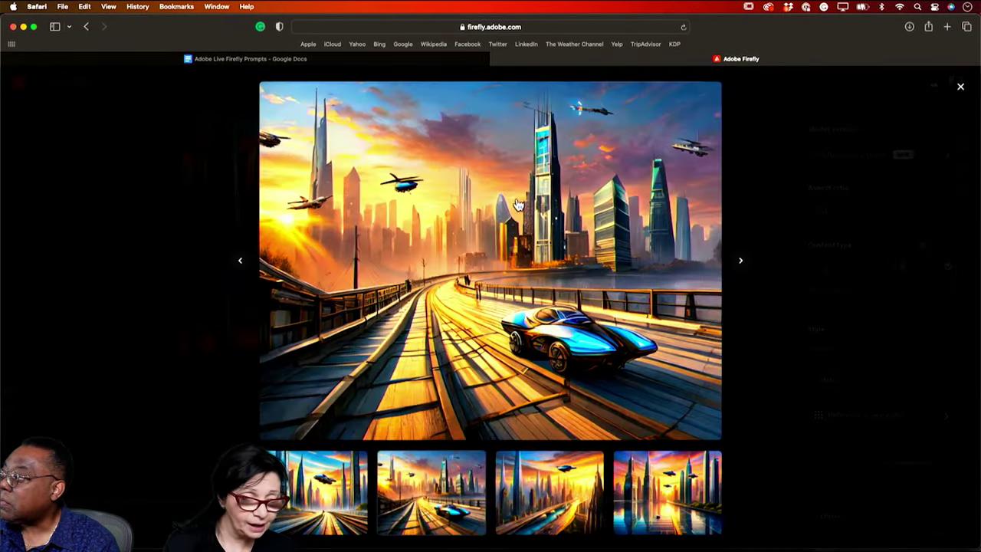
left_click(289, 92)
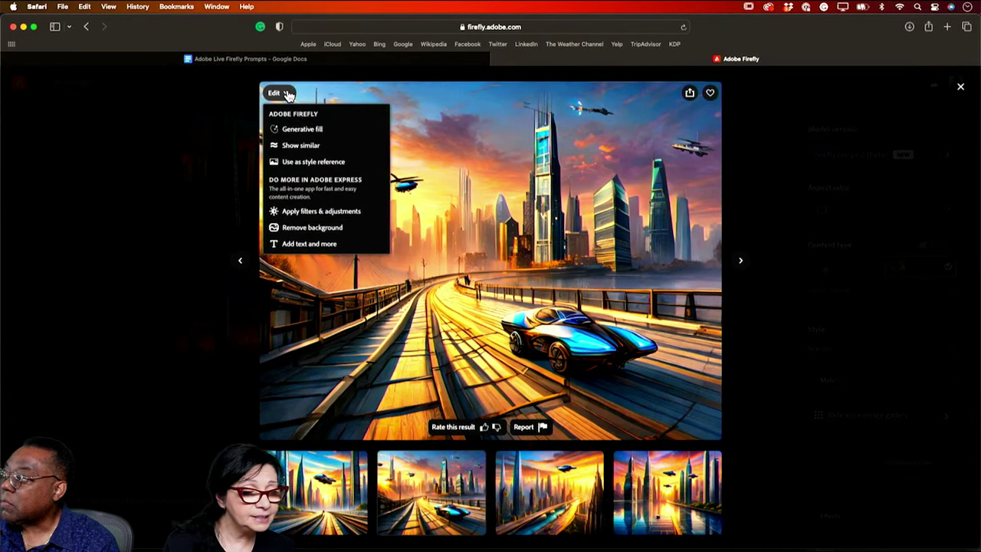
left_click(302, 130)
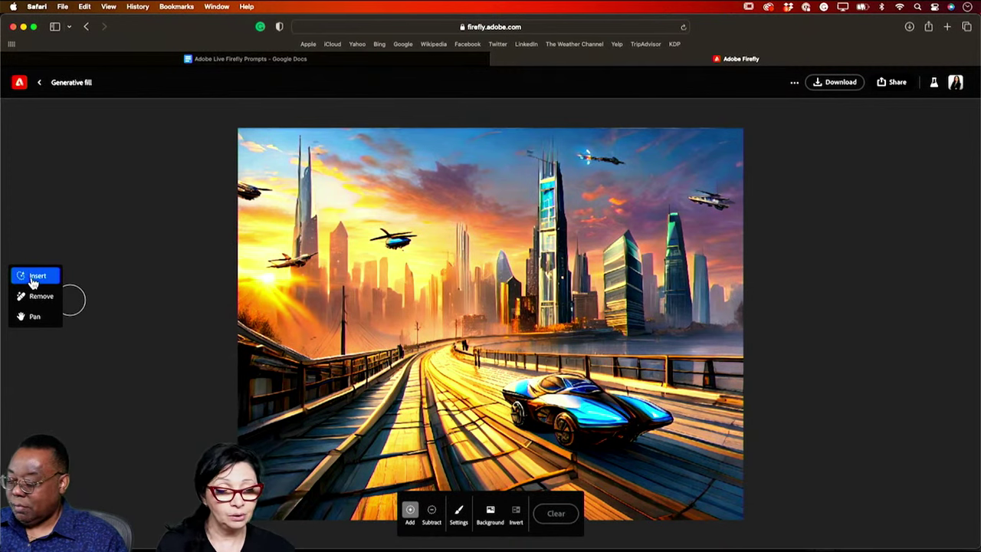
Set the fill brush to 33% size, 36% hardness and 100% opacity
left_click(458, 520)
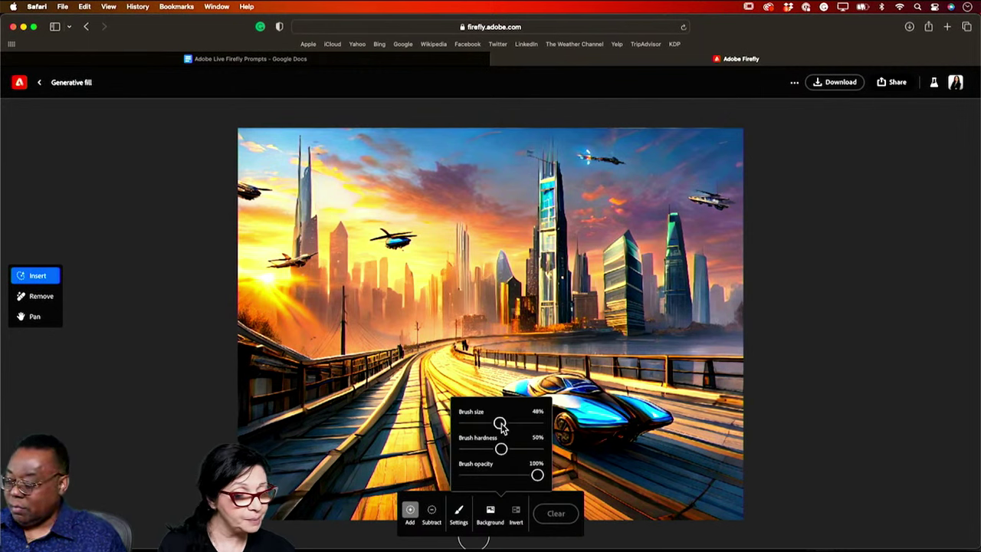
mouse_move(502, 427)
left_mouse_down()
mouse_move(526, 426)
mouse_move(489, 426)
left_mouse_up()
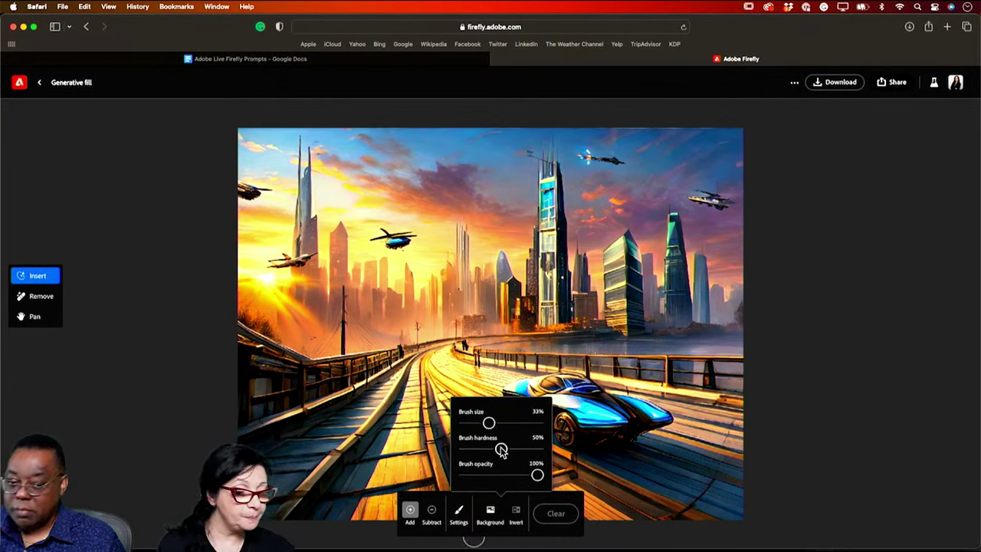
mouse_move(502, 451)
left_mouse_down()
mouse_move(545, 456)
mouse_move(468, 449)
mouse_move(490, 449)
left_mouse_up()
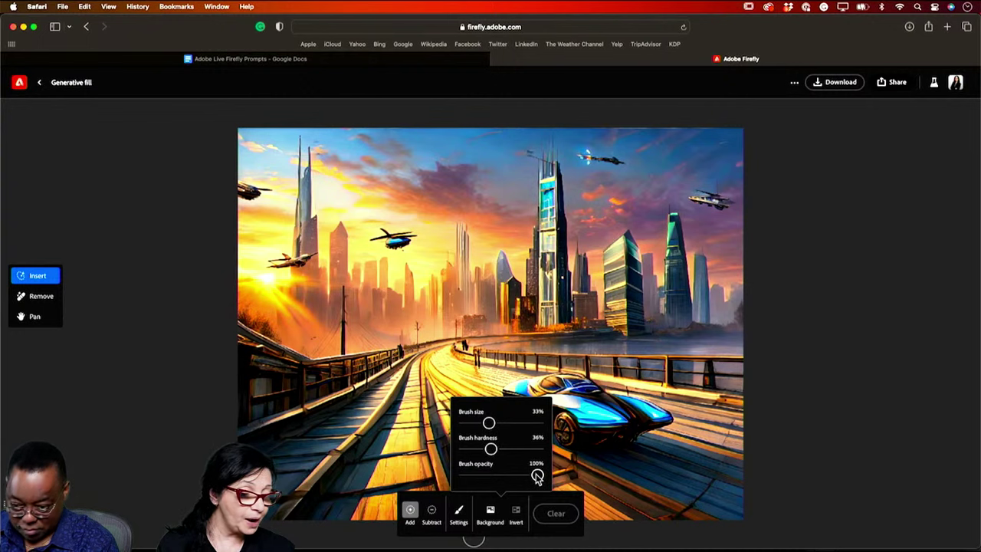
mouse_move(538, 477)
left_mouse_down()
mouse_move(495, 475)
mouse_move(504, 475)
left_mouse_up()
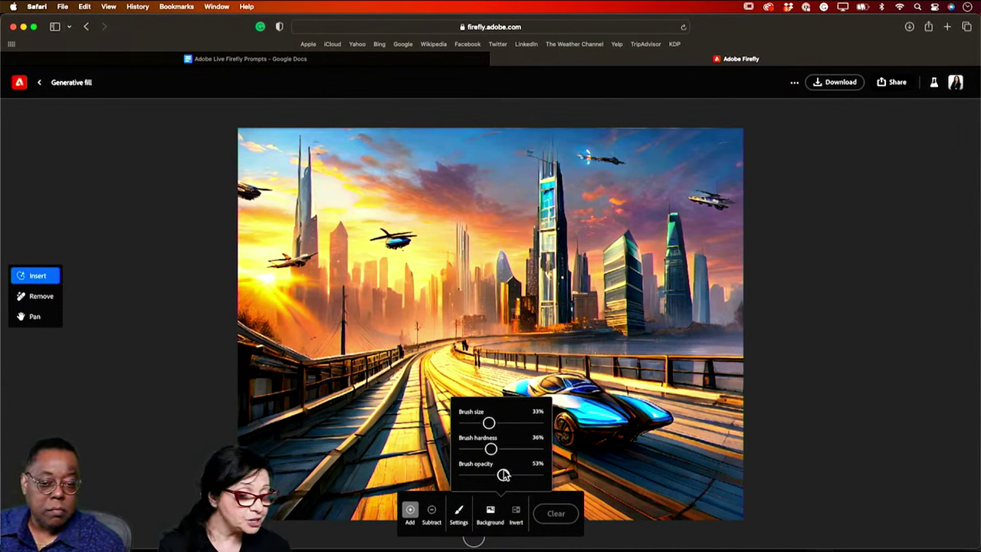
left_click_drag(504, 476, 489, 474)
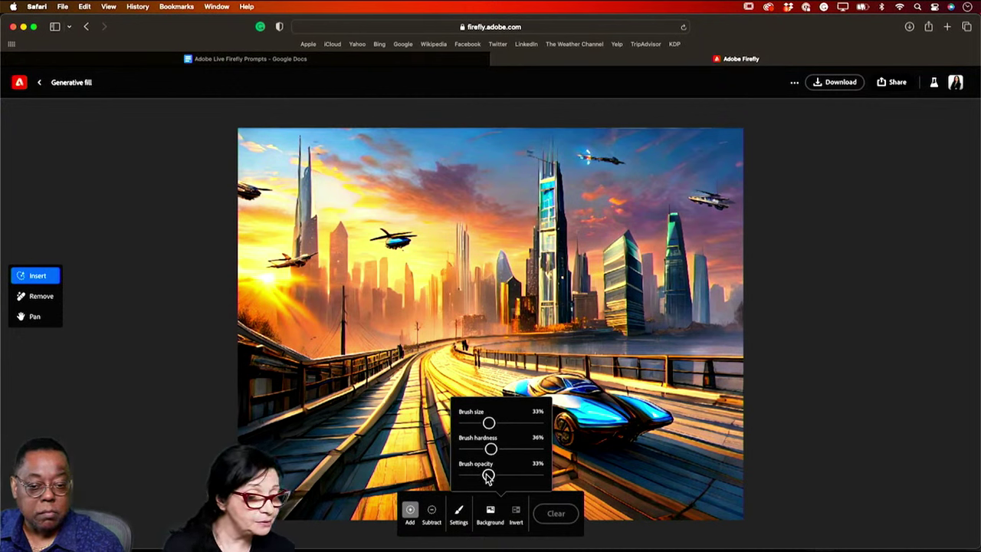
left_click_drag(488, 474, 547, 476)
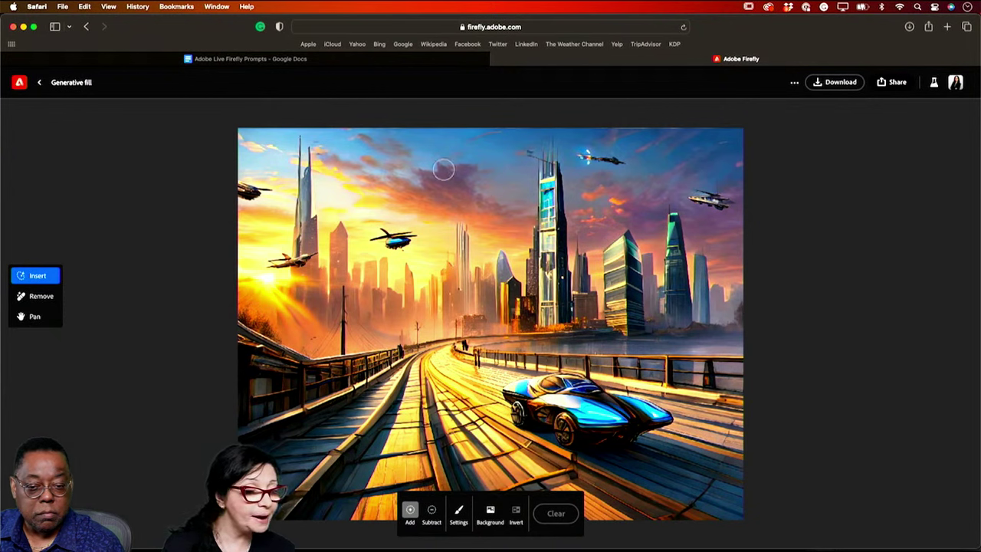
Mask an area of sky above the city and generate 'flying car' there
mouse_move(440, 161)
left_mouse_down()
mouse_move(428, 162)
mouse_move(457, 163)
mouse_move(414, 164)
mouse_move(436, 161)
left_mouse_up()
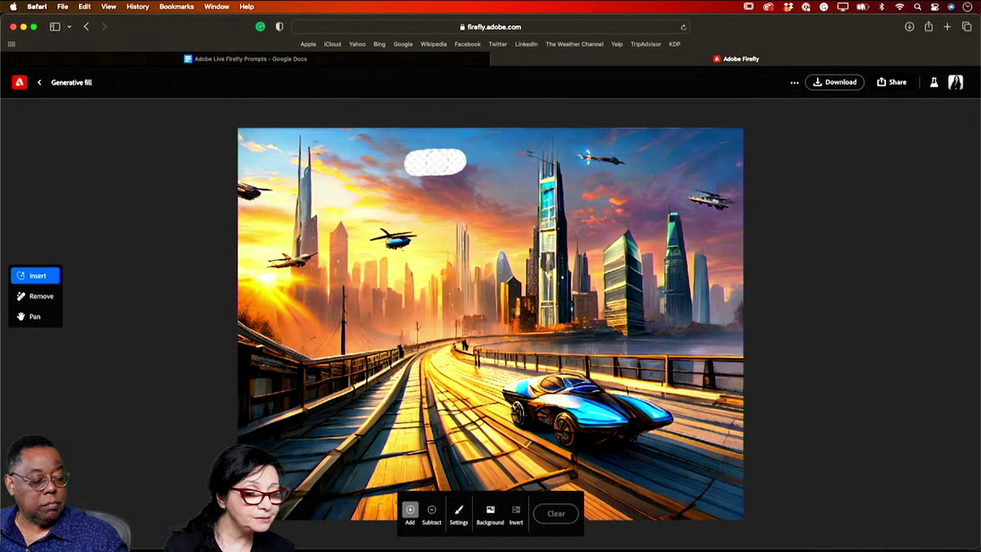
left_click_drag(430, 166, 439, 162)
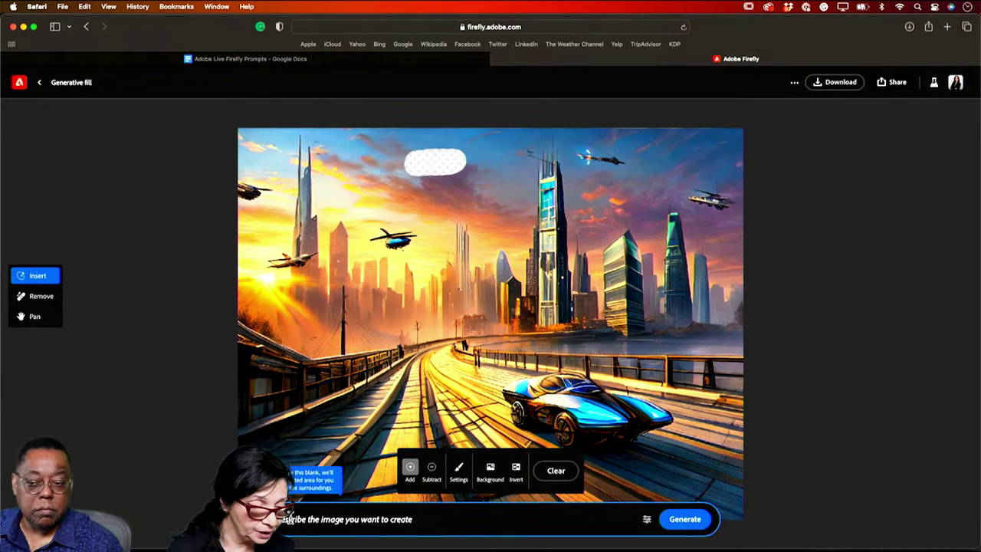
left_click(345, 520)
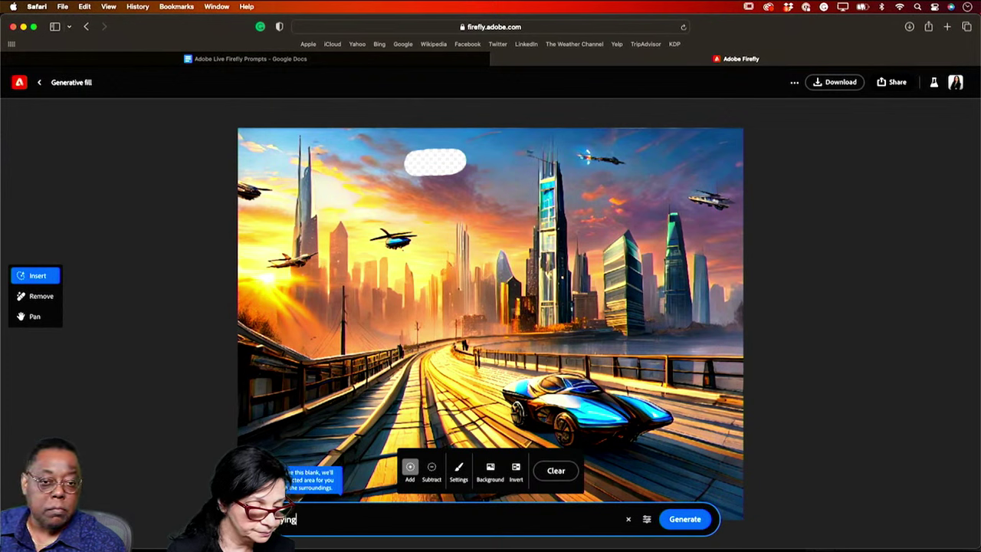
type("flying car")
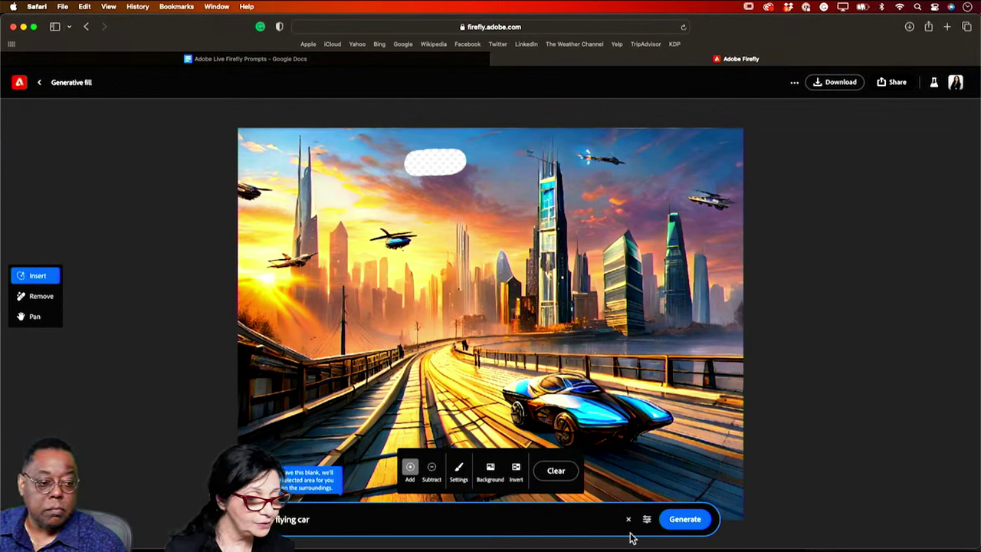
left_click(685, 524)
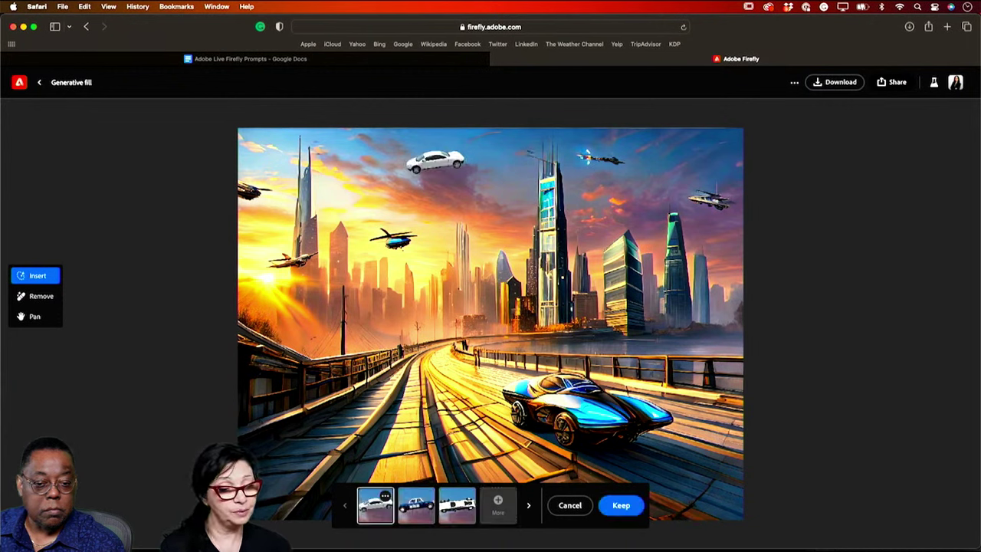
Preview the second and third flying car variations, then bring up the dog photo in Photoshop
left_click(412, 509)
left_click(455, 508)
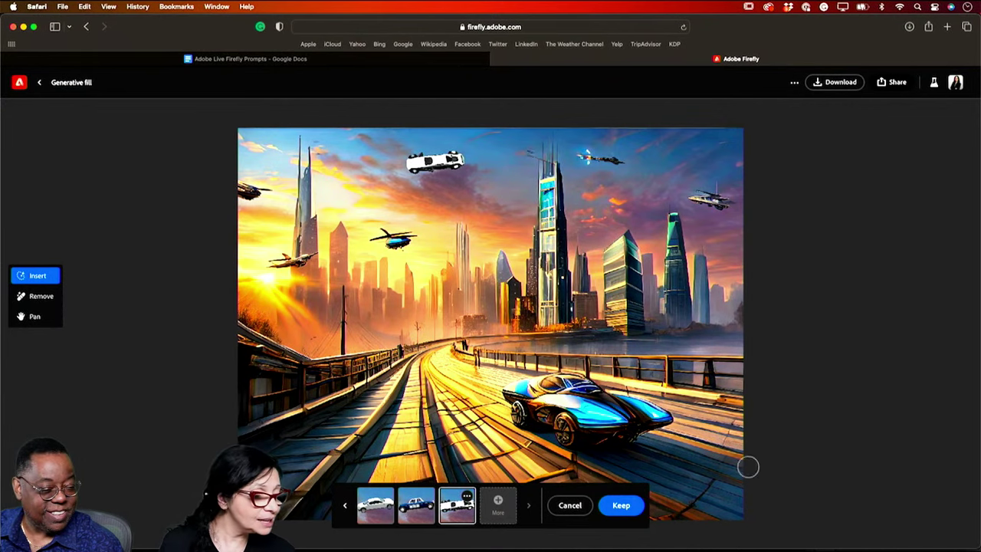
mouse_move(741, 541)
left_click(778, 529)
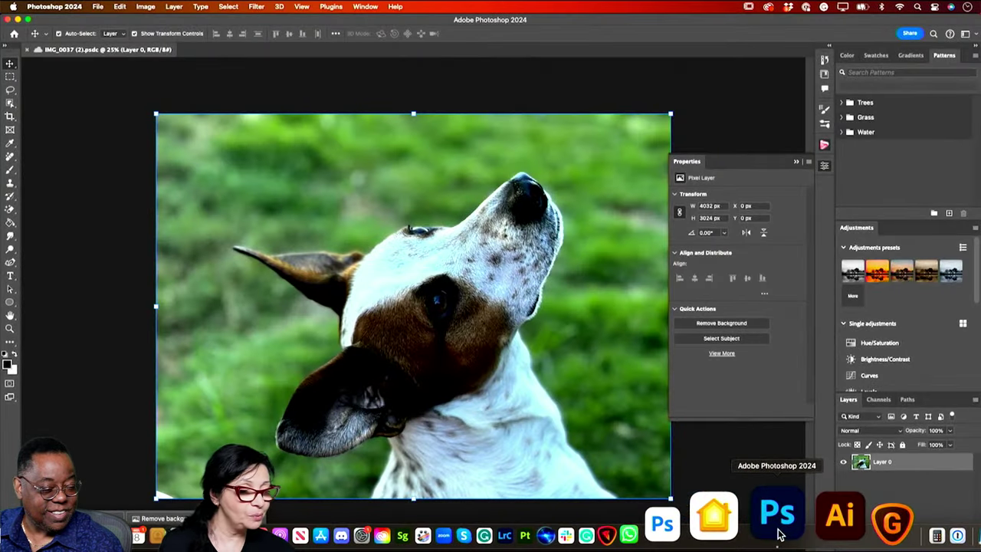
Collapse the Properties panel and open the dog photo in the Camera Raw Filter
left_click(796, 162)
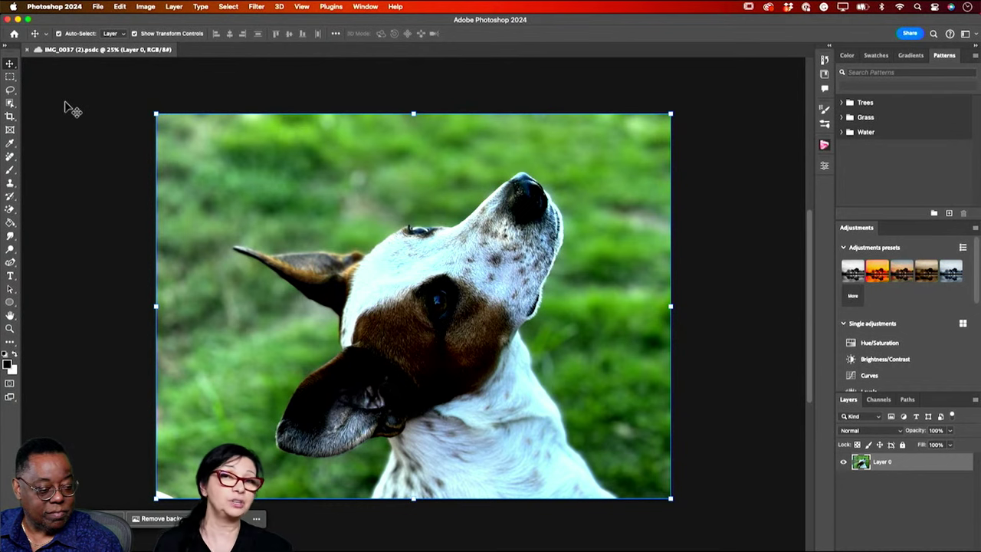
left_click(258, 7)
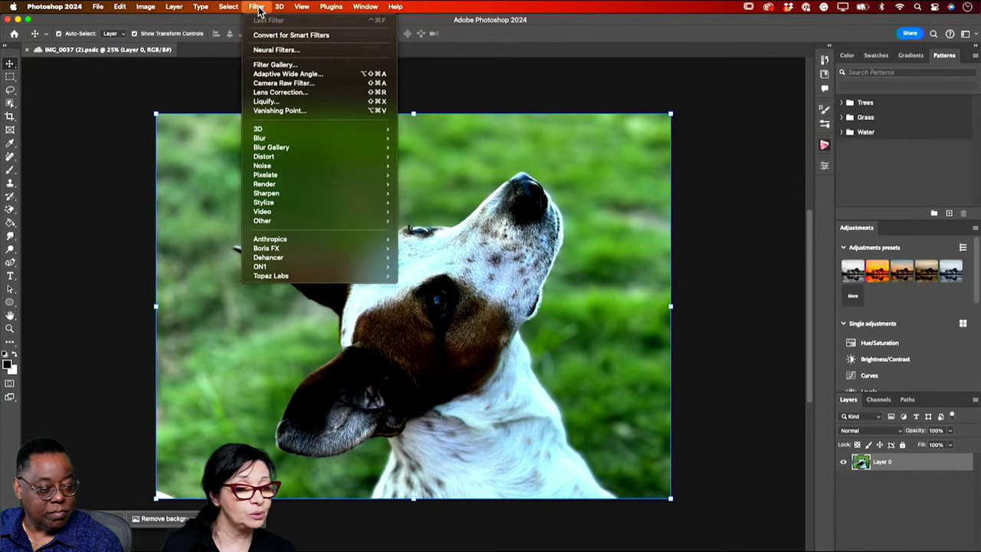
left_click(319, 84)
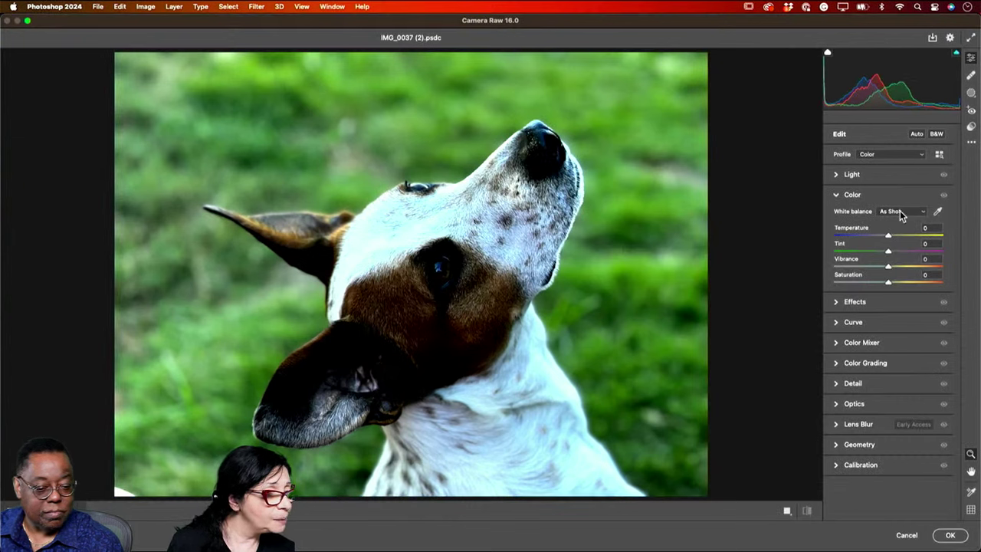
Set Camera Raw white balance to Auto (Temperature +17, Tint +25) and apply it
left_click(901, 210)
left_click(899, 222)
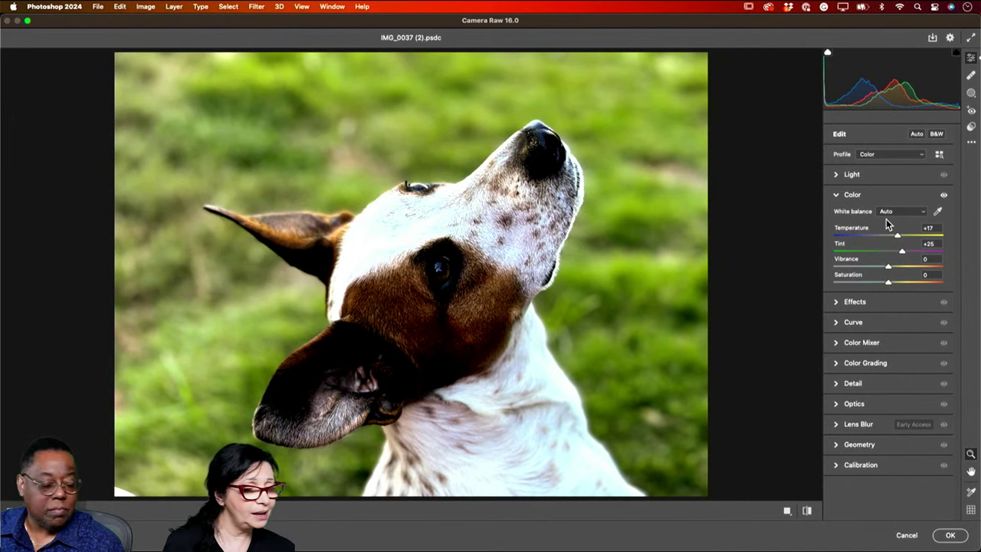
left_click(949, 539)
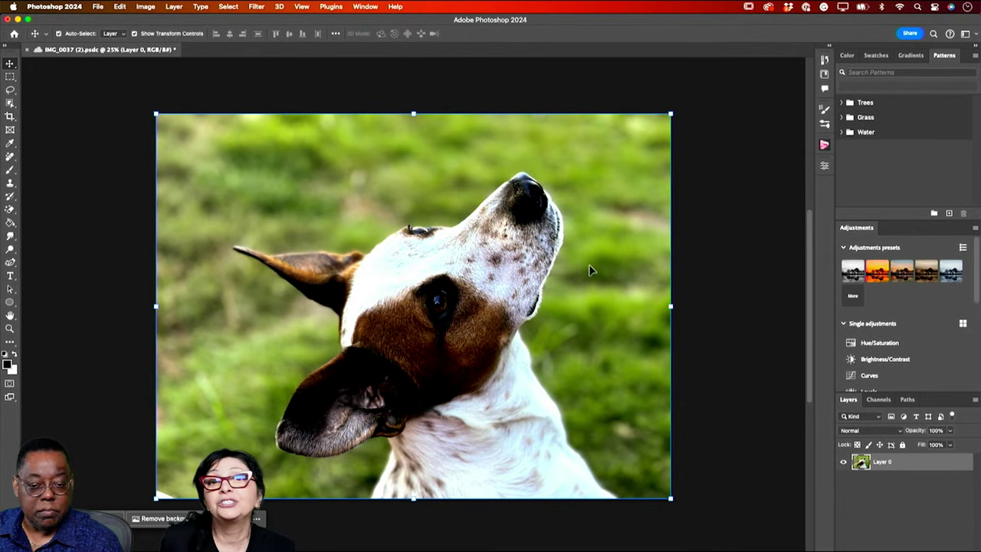
Marquee-select a small rectangle of grass above the dog's nose, moving the task bar above the image
left_click(9, 77)
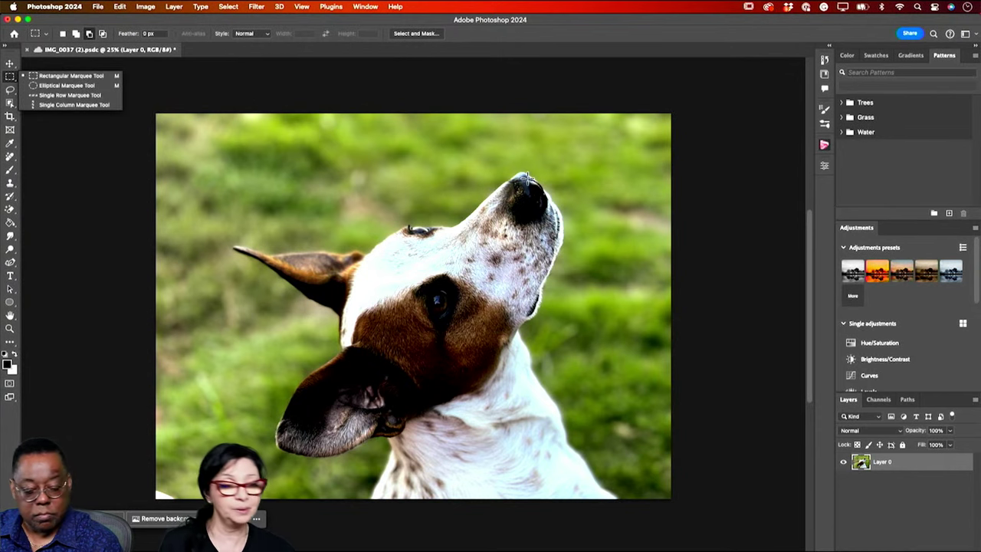
left_click(466, 136)
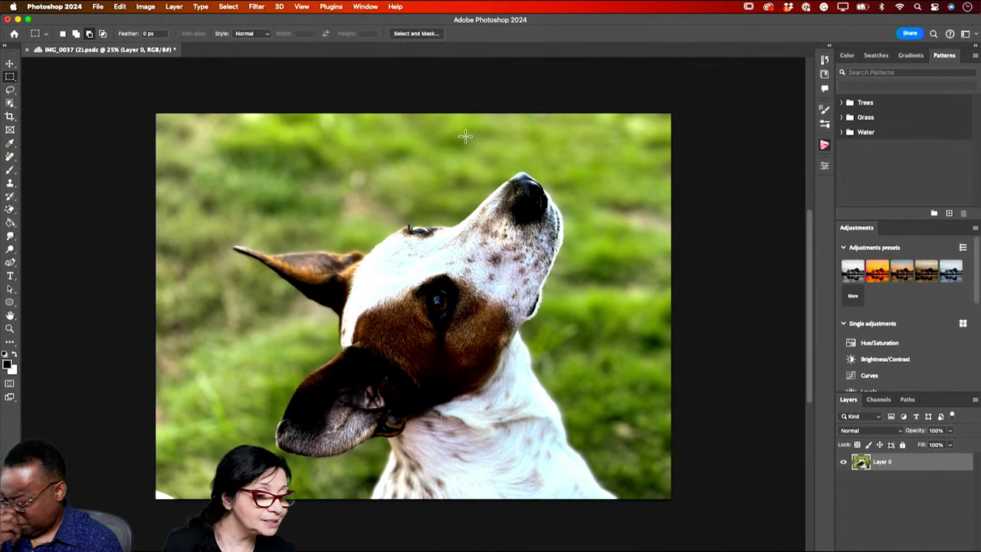
left_click_drag(466, 137, 539, 197)
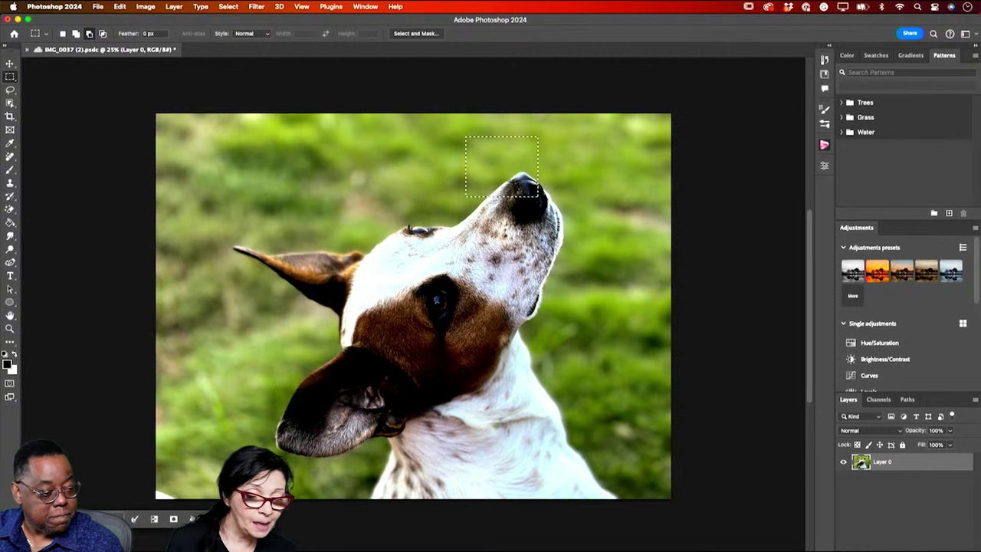
left_click_drag(57, 519, 277, 86)
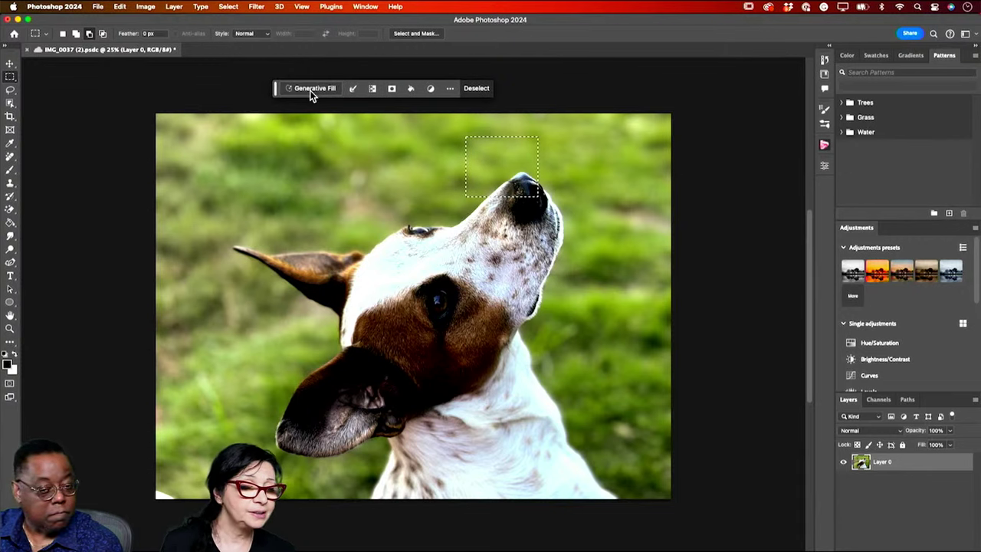
Run Generative Fill with the prompt 'butterfly' on the selected grass
left_click(311, 89)
type("butterfly")
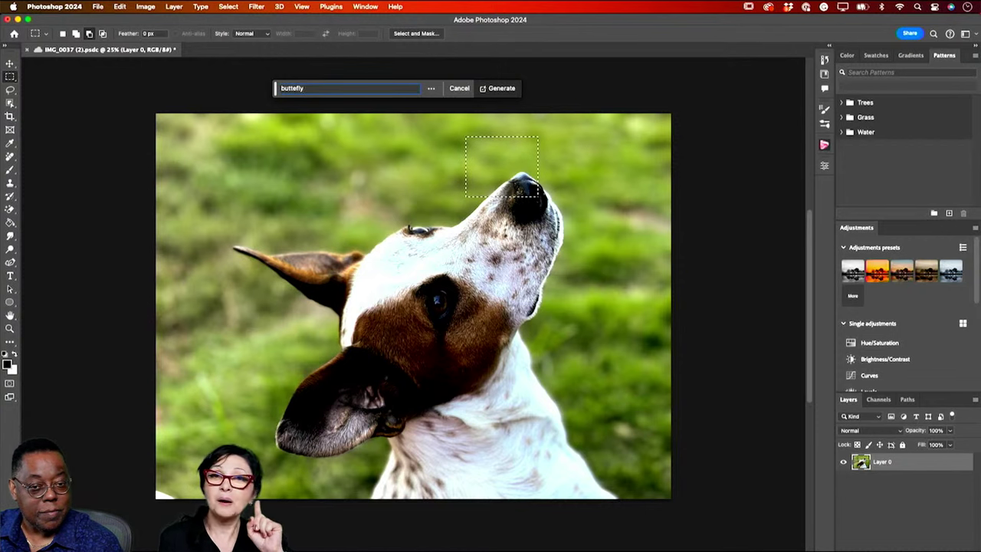
left_click(501, 88)
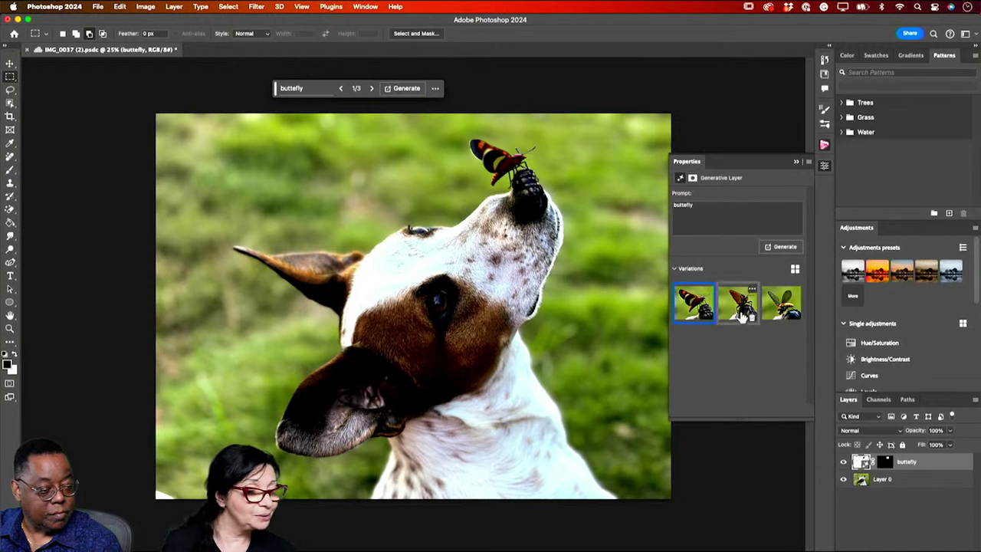
Compare the three butterfly variations, keep the first, and zoom in on it
left_click(725, 318)
left_click(781, 305)
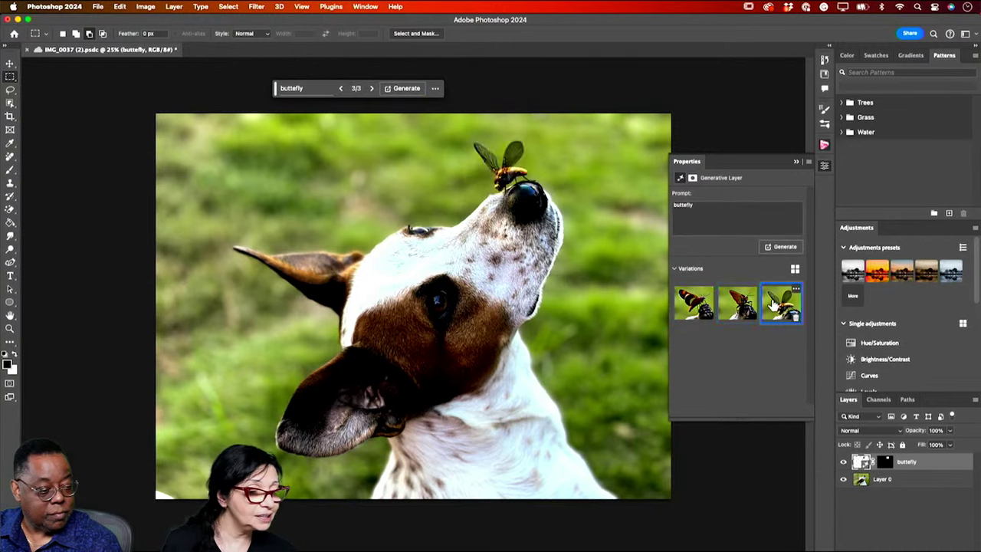
left_click(693, 310)
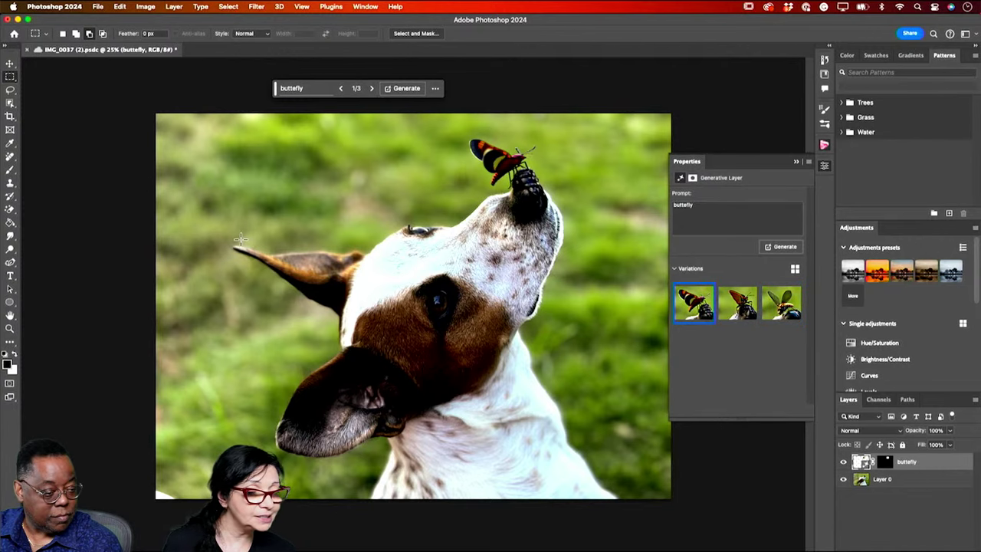
left_click(10, 328)
left_click_drag(509, 145, 523, 174)
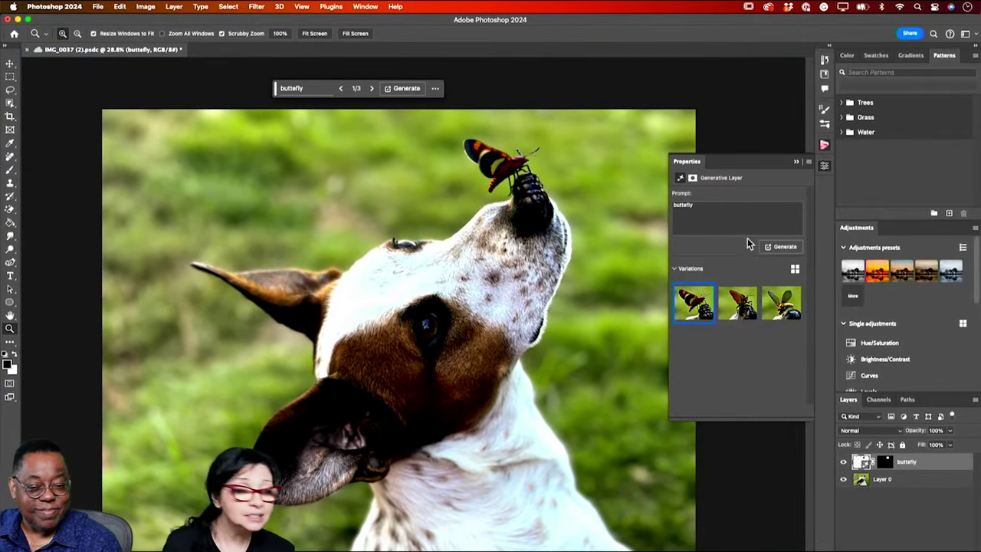
Switch to the Move tool, collapse Properties, and open the Adobe Live Firefly library
mouse_move(732, 313)
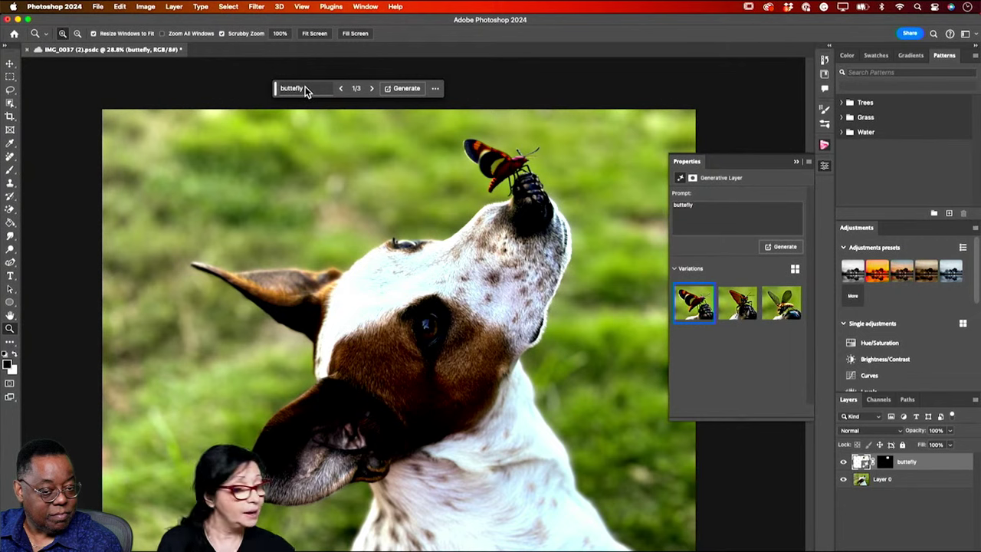
left_click(10, 63)
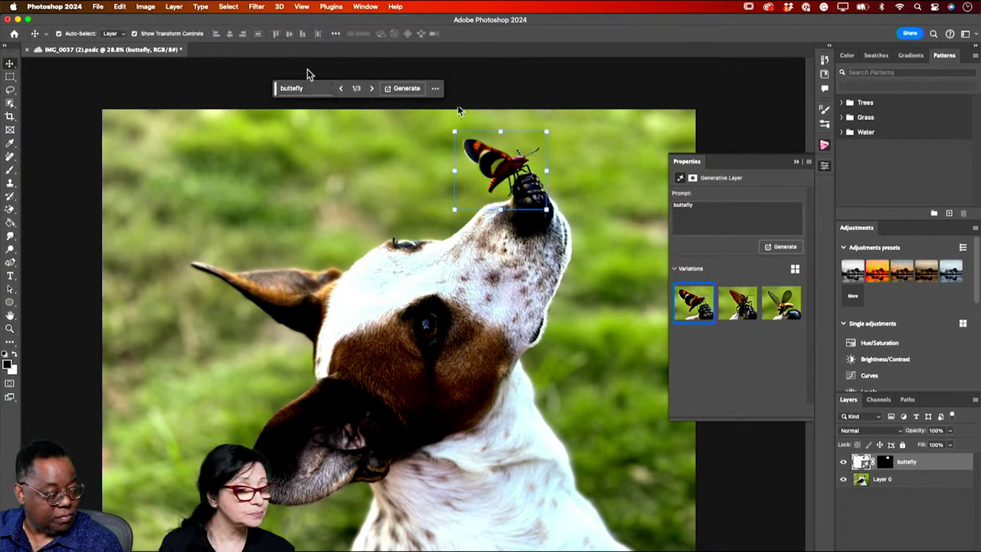
left_click(797, 162)
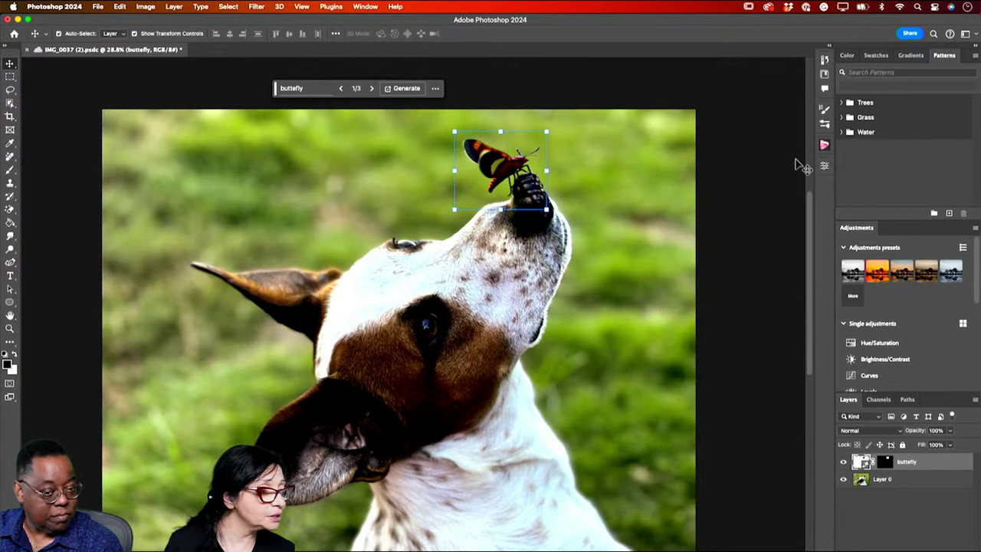
left_click(824, 75)
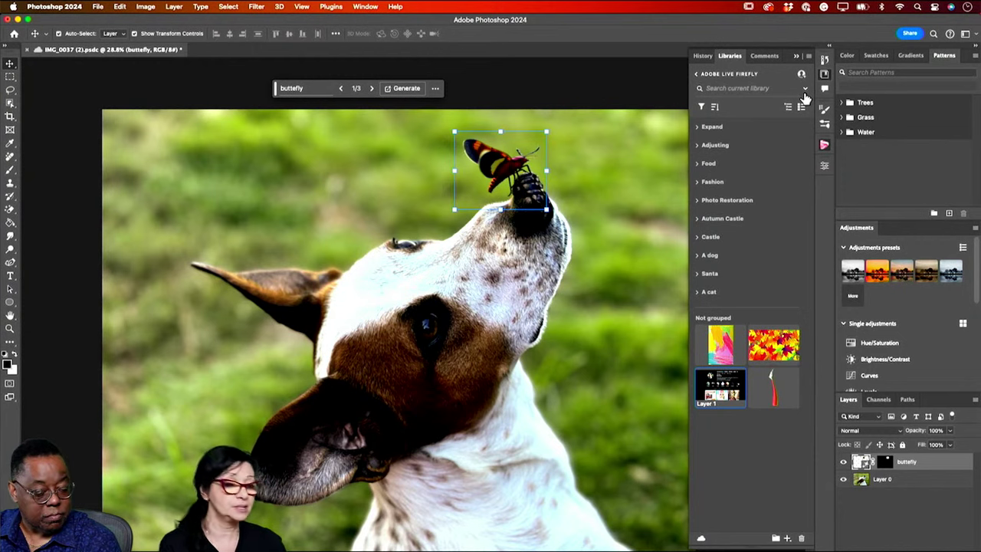
Open Expand.psd from the library's Expand group and zoom out to see the whole portrait
left_click(710, 128)
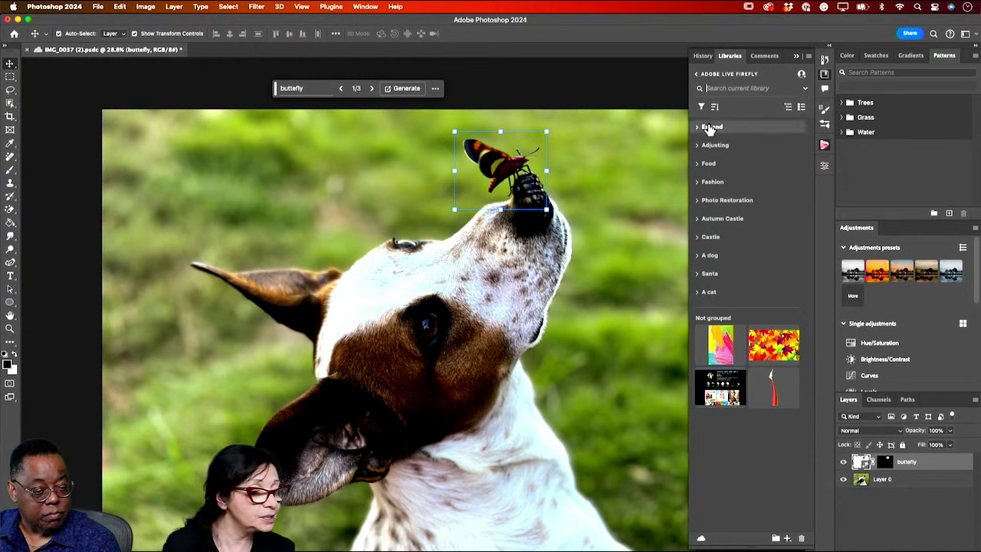
left_click(699, 127)
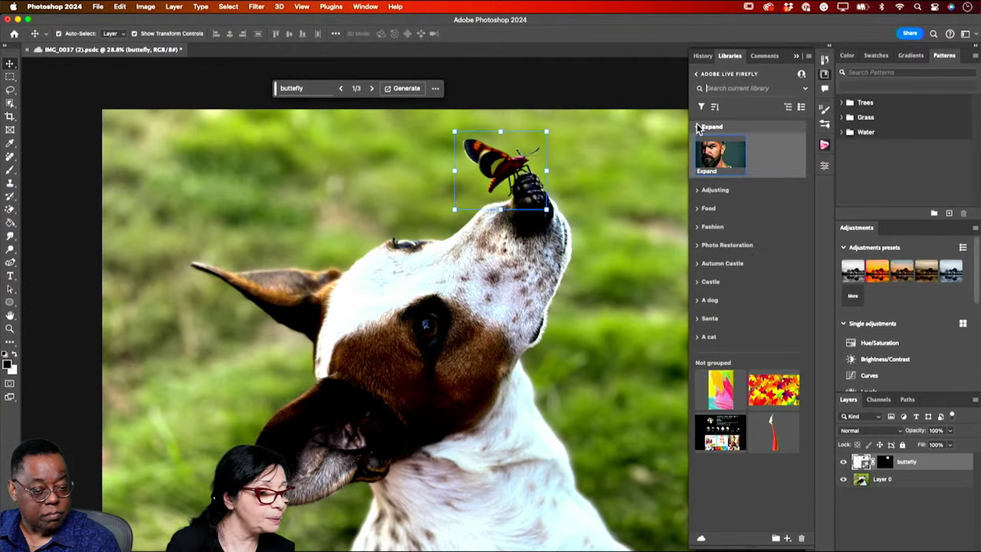
double_click(722, 155)
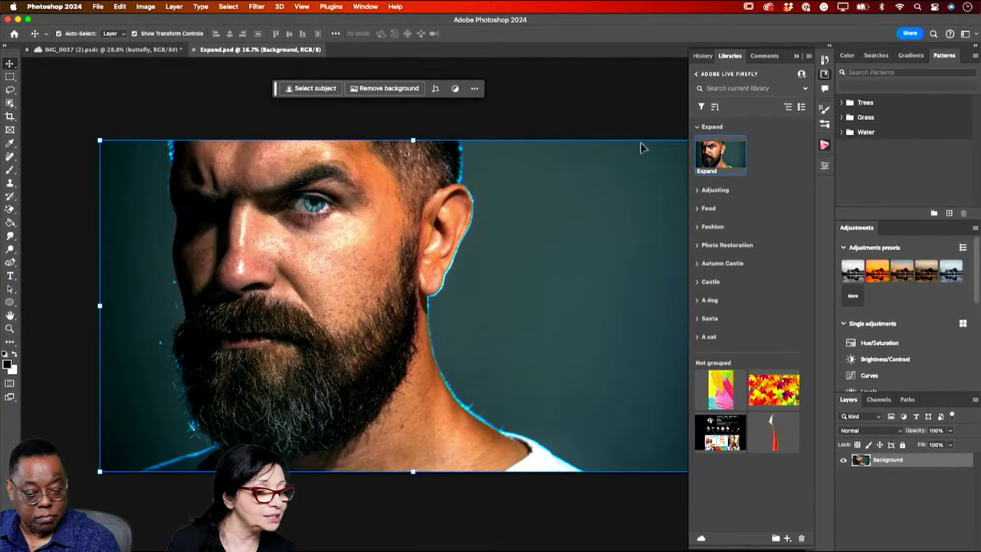
left_click(10, 328)
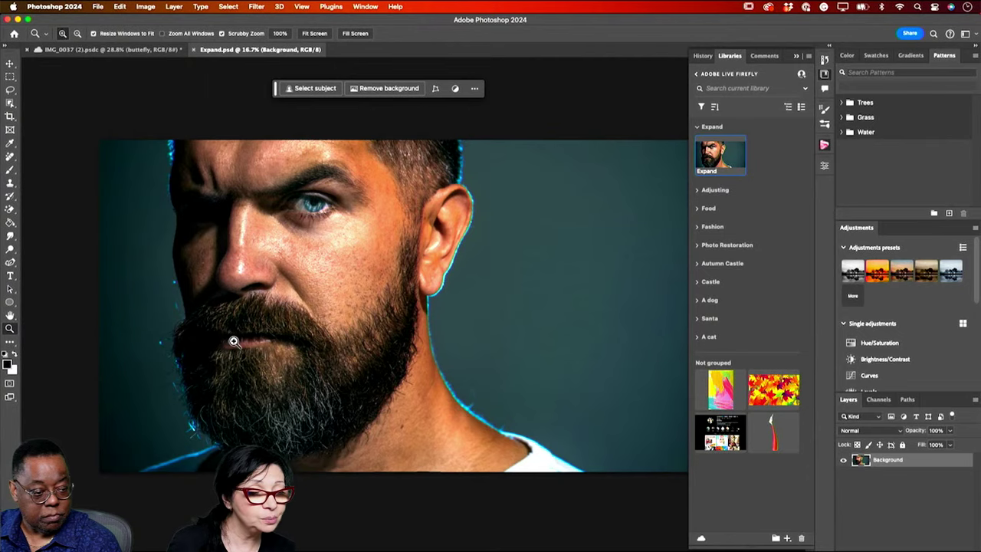
left_click(218, 341, "alt")
scroll(218, 341, "up", 2)
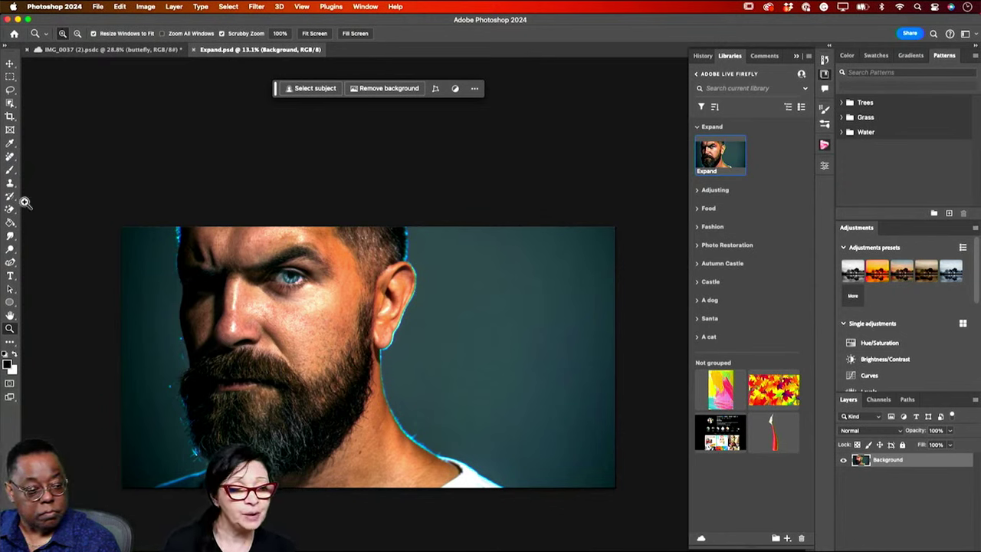
Extend the portrait's canvas upward and downward with the Crop tool and commit using Generative Expand
left_click(10, 117)
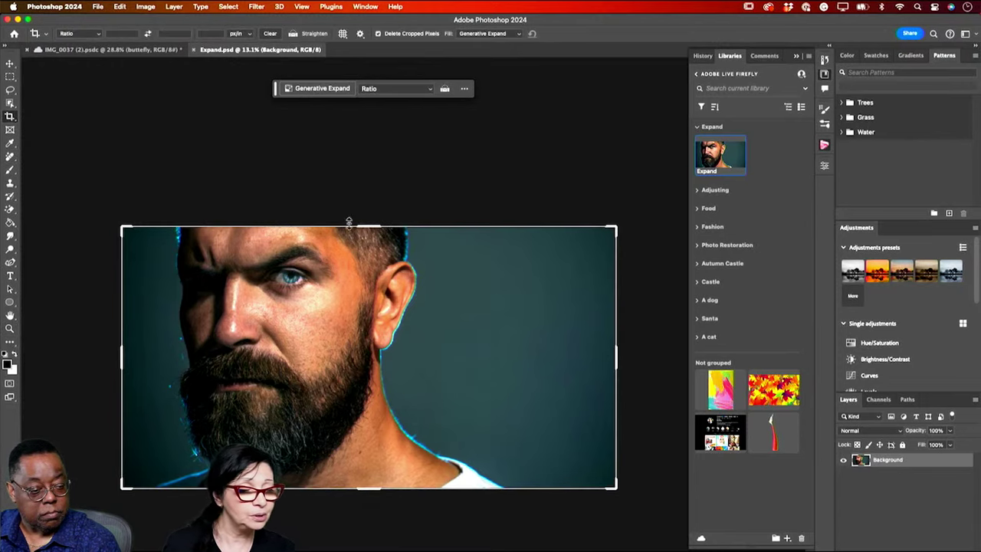
left_click_drag(375, 227, 377, 164)
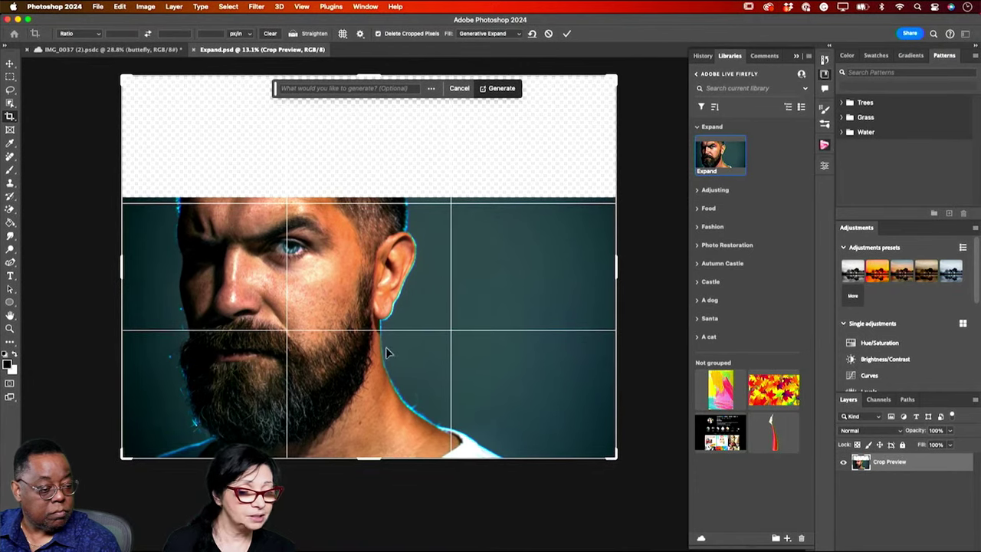
left_click_drag(374, 463, 373, 503)
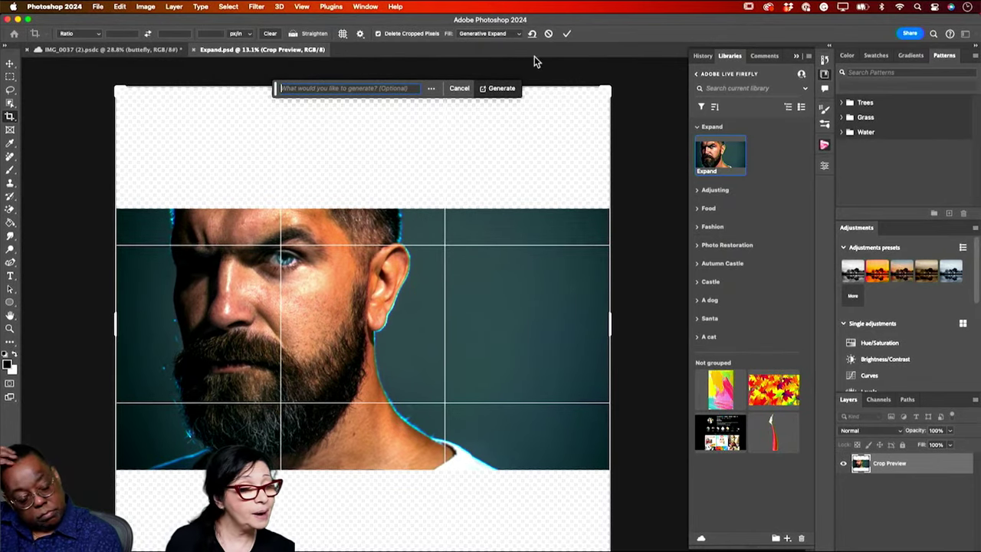
left_click(518, 34)
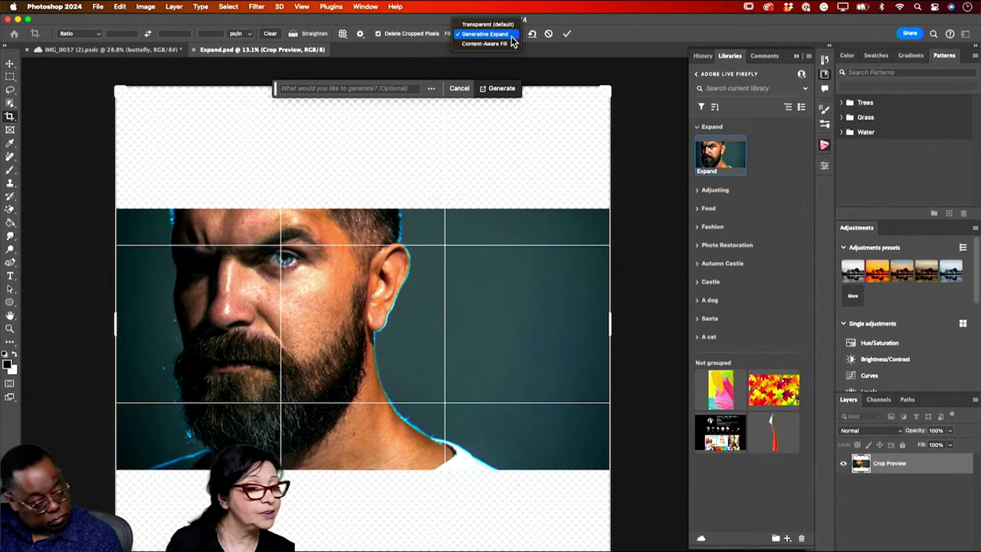
left_click(511, 35)
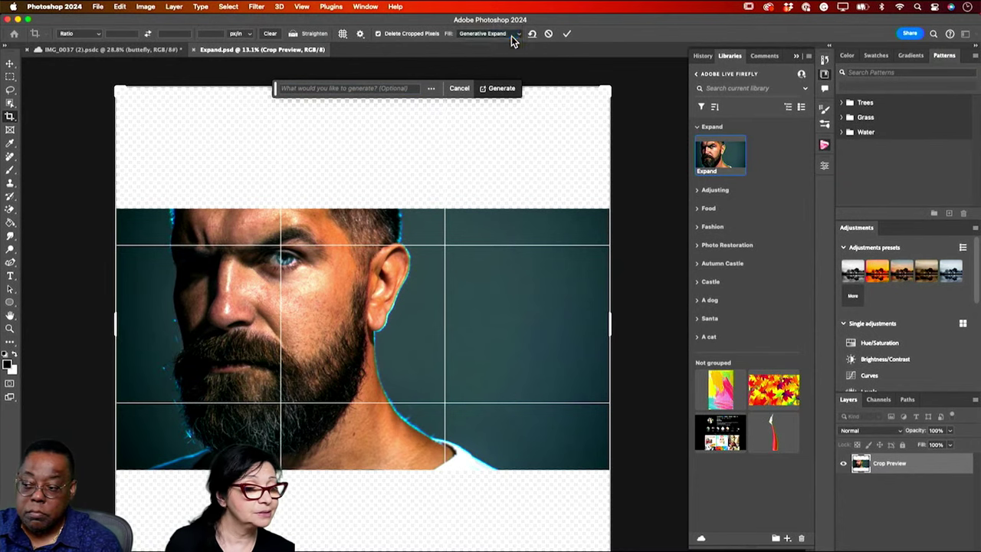
left_click(570, 35)
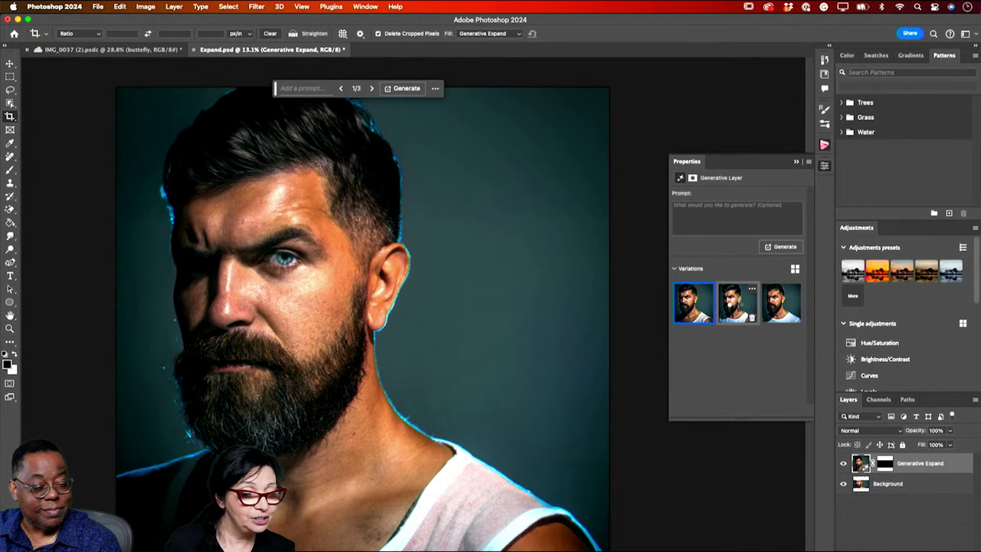
Choose the third expanded variation and zoom in to inspect the man's face and hair
left_click(736, 307)
left_click(776, 304)
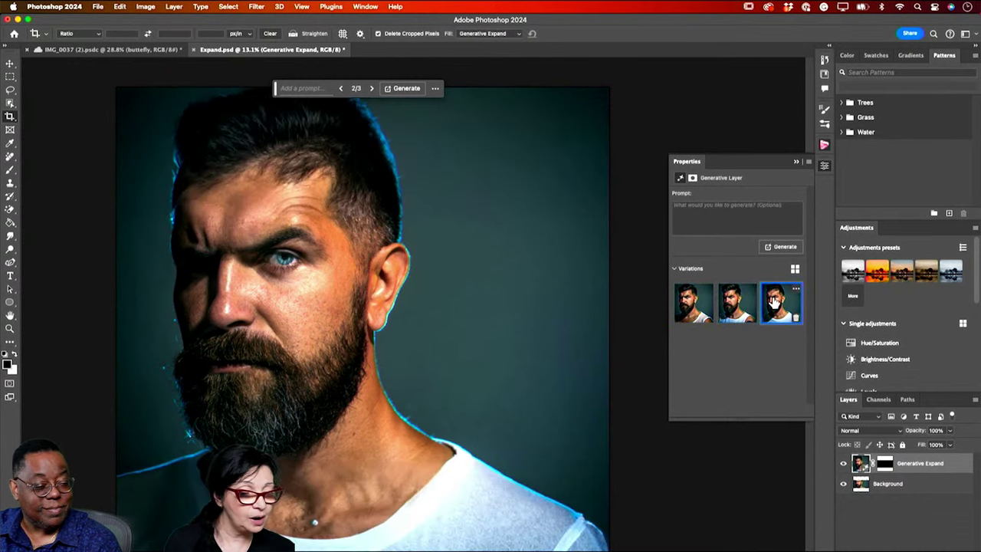
left_click(10, 328)
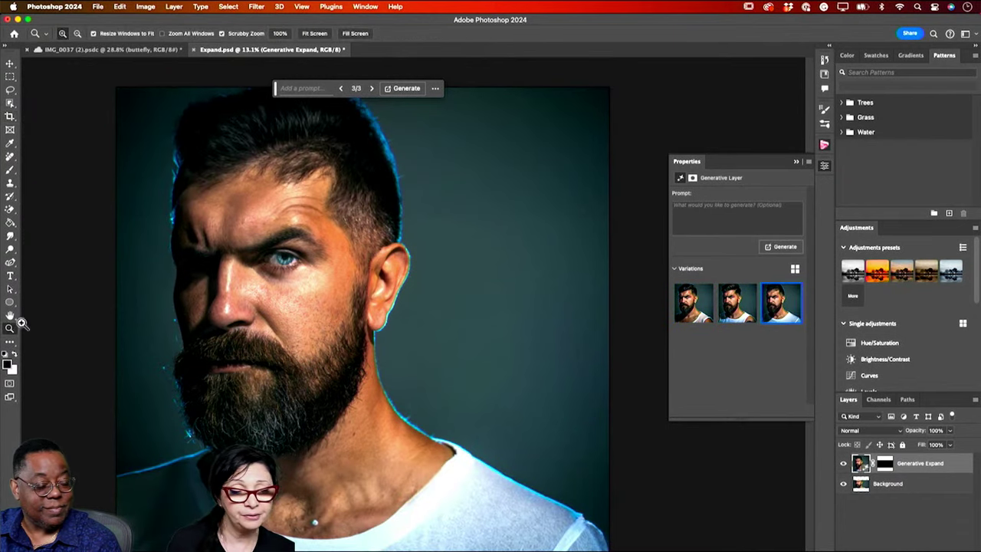
left_click_drag(303, 312, 288, 305)
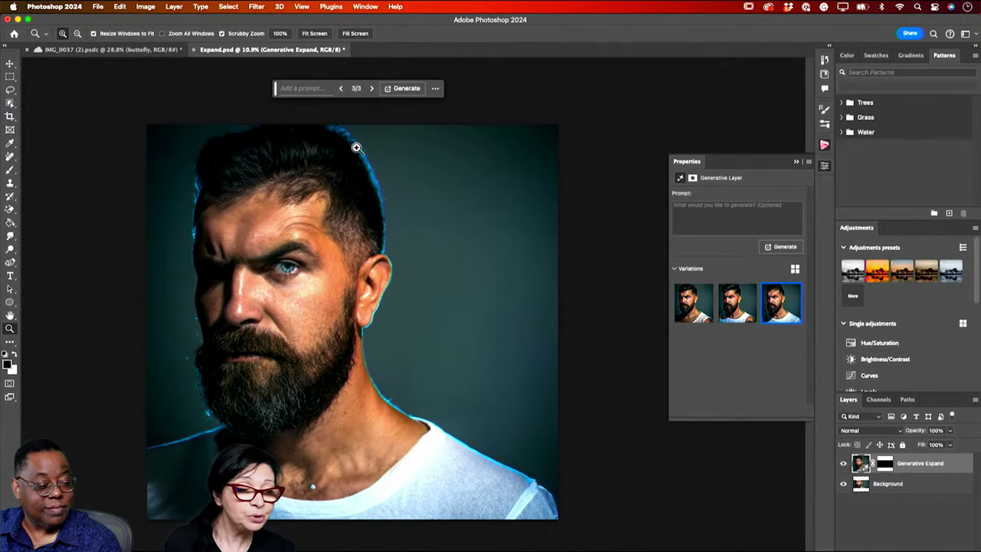
left_click_drag(353, 140, 383, 171)
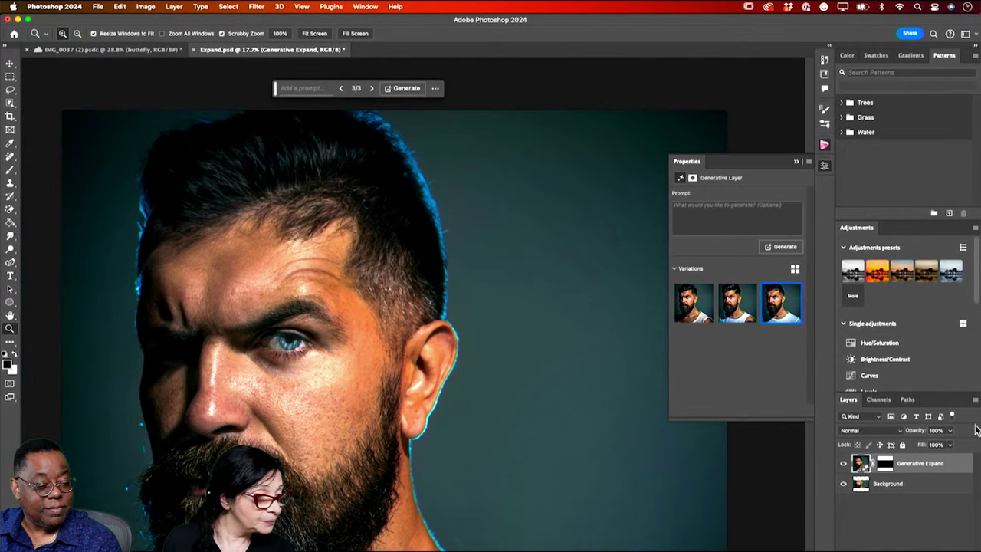
Toggle the Generative Expand layer off and on to compare, then close Expand.psd
left_click(843, 466)
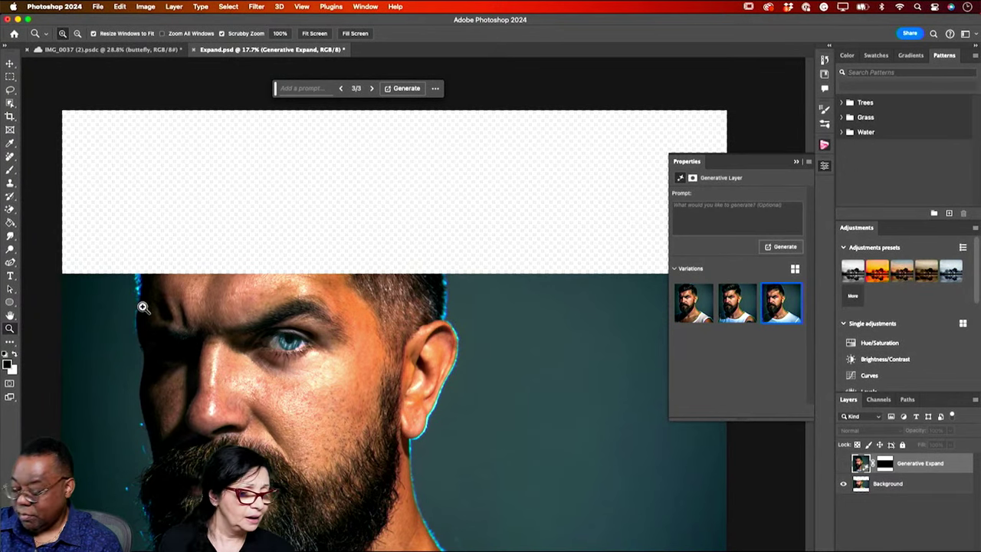
left_click(844, 463)
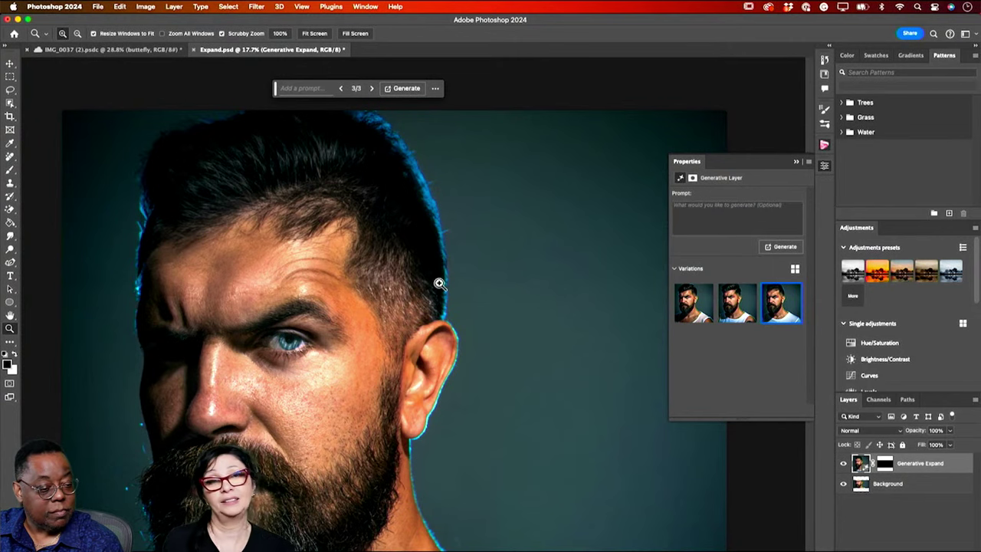
left_click(194, 49)
Answer the save prompt, then open Lisaandthetoy.psd from the library's Adjusting group
left_click(519, 221)
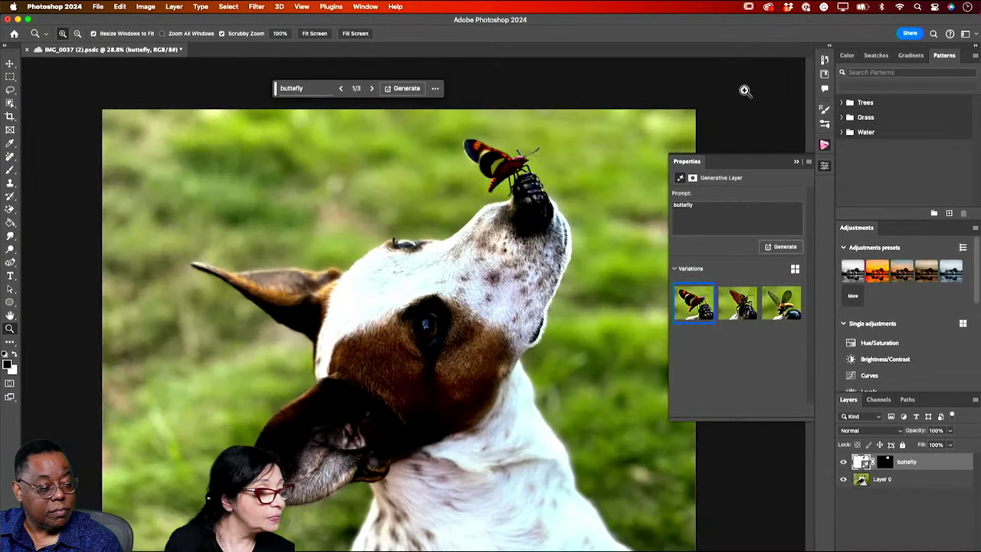
left_click(826, 76)
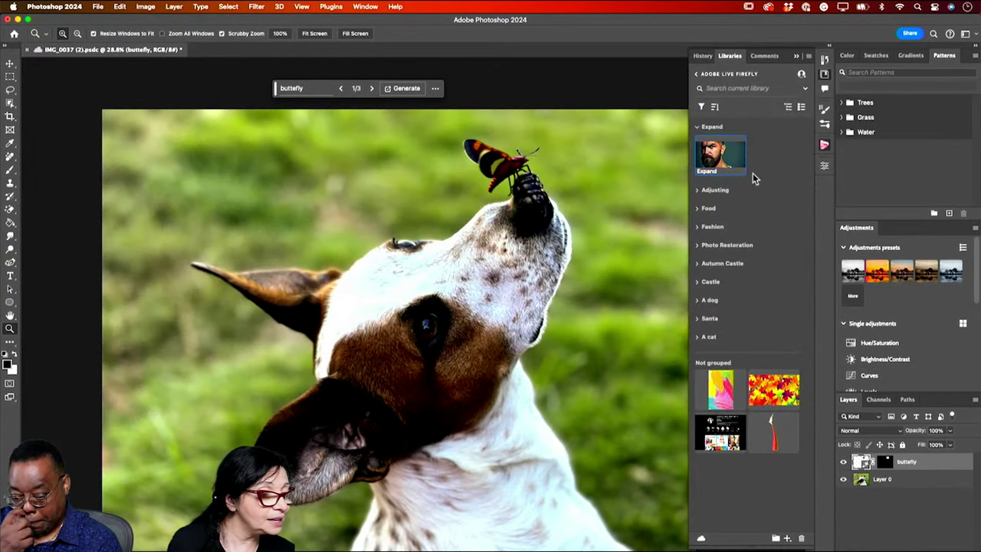
left_click(697, 192)
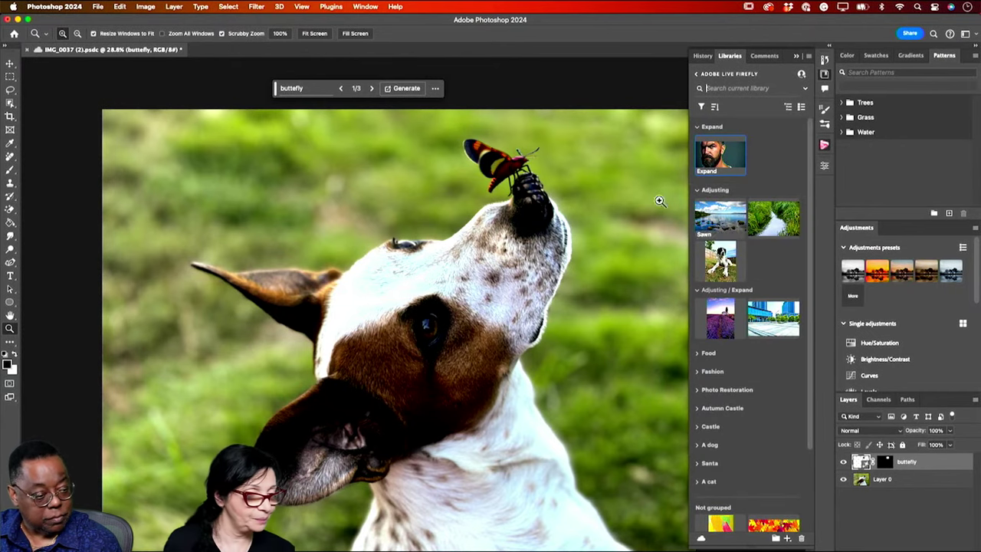
left_click(721, 265)
double_click(721, 264)
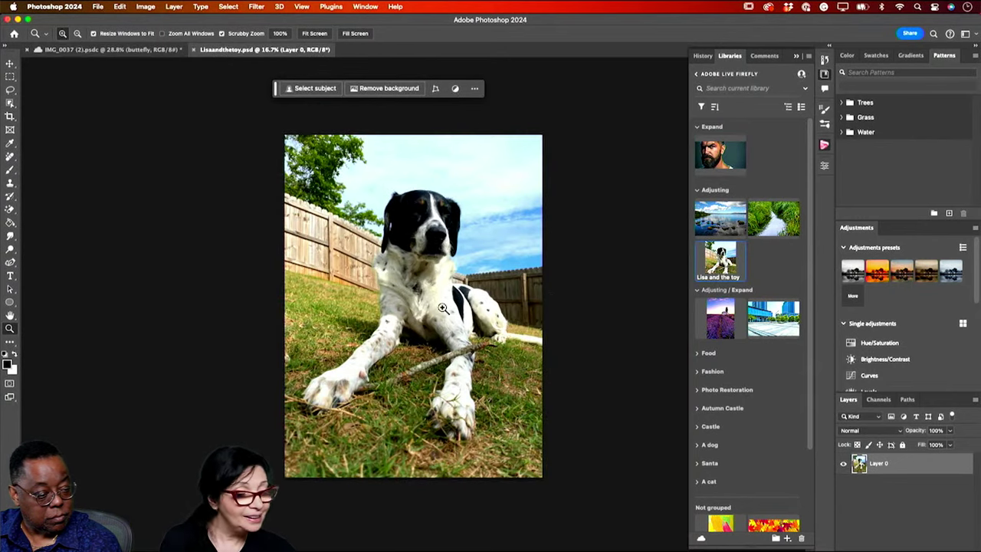
Zoom in on the dog photo and pick the Object Selection tool
mouse_move(421, 256)
left_mouse_down()
mouse_move(456, 289)
mouse_move(429, 269)
left_mouse_up()
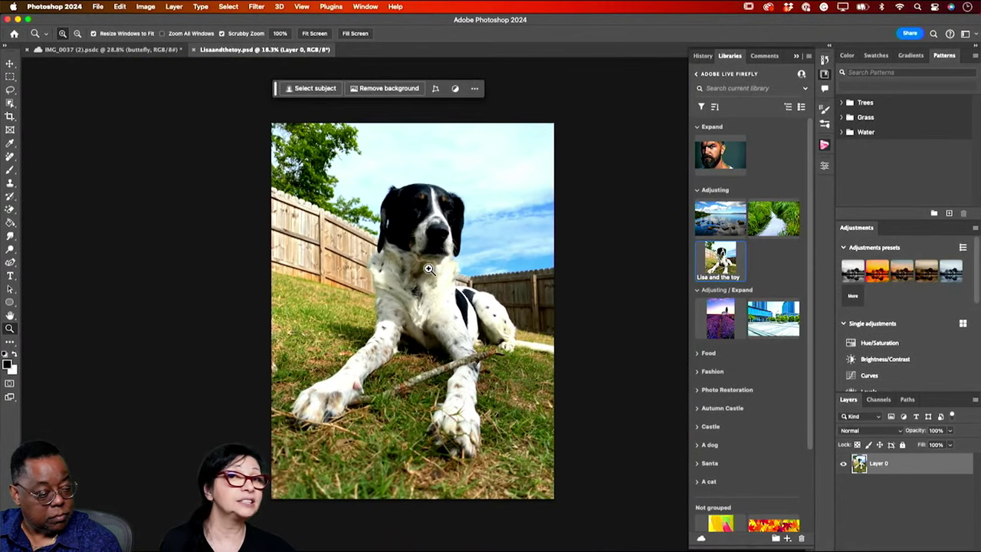
scroll(429, 269, "left", 2)
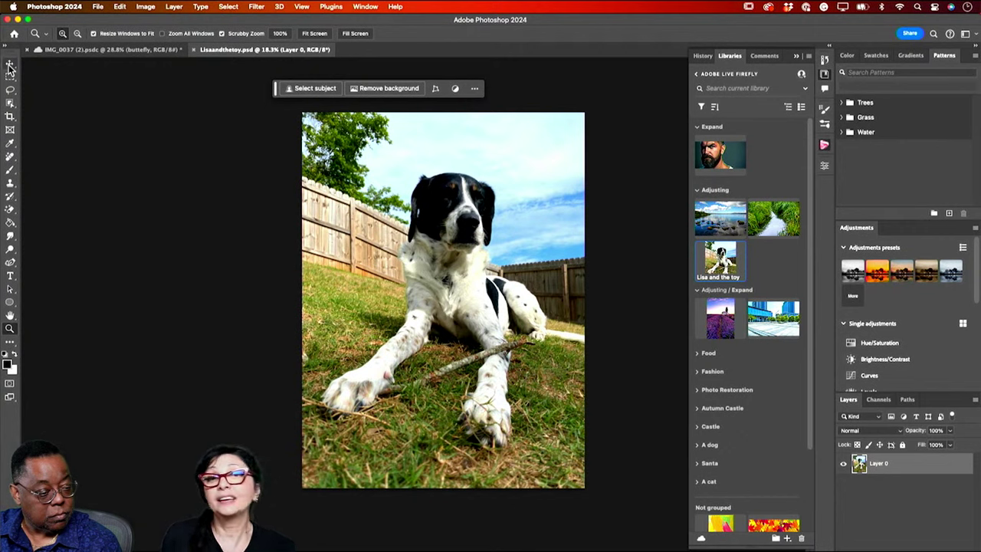
left_click(9, 105)
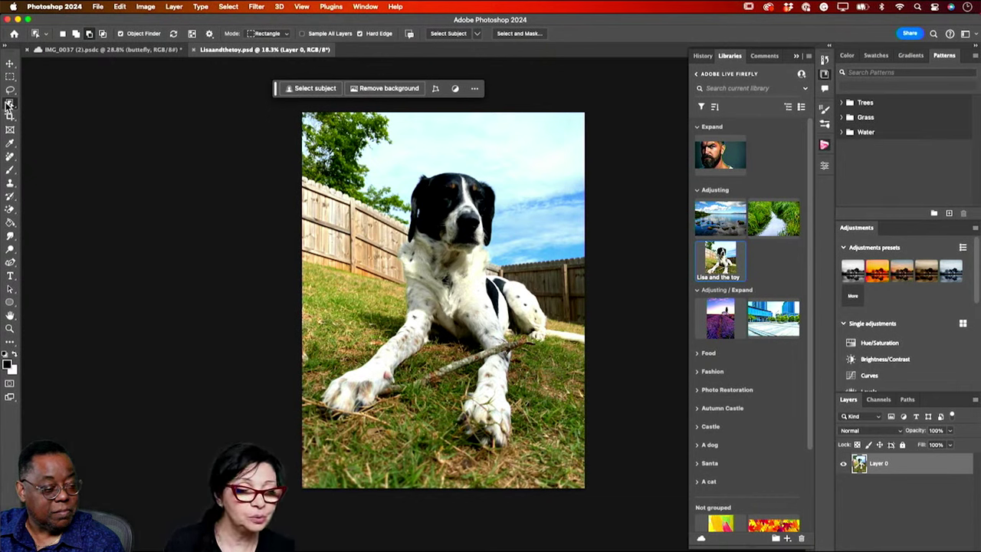
Drag the crop box's left edge outward, run Generative Expand, and keep the first of three variations
left_click(10, 117)
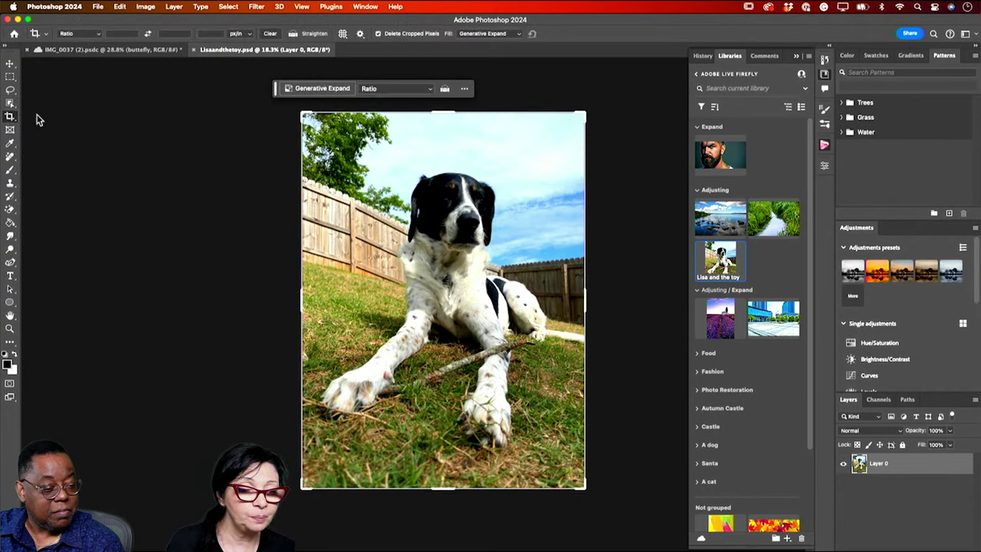
left_click_drag(300, 298, 214, 304)
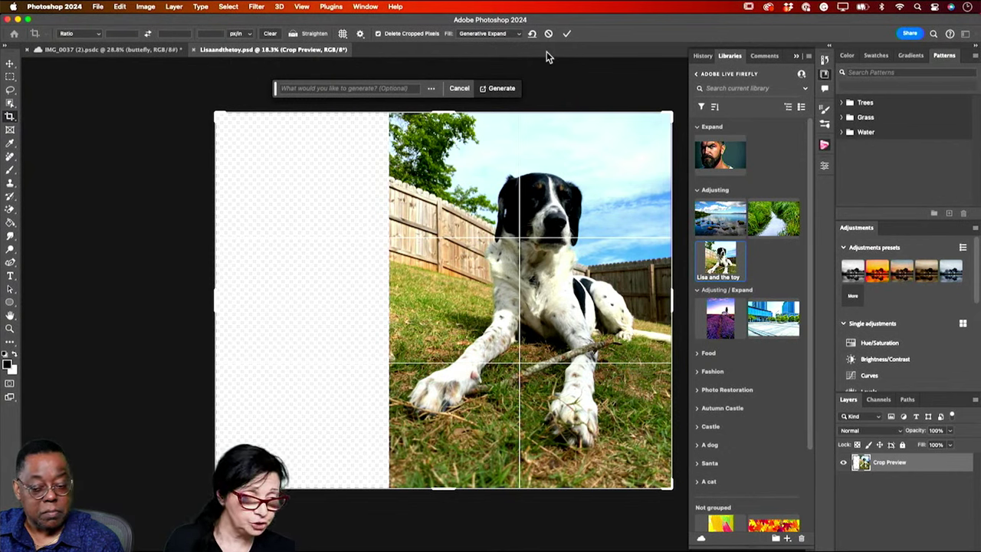
left_click(566, 35)
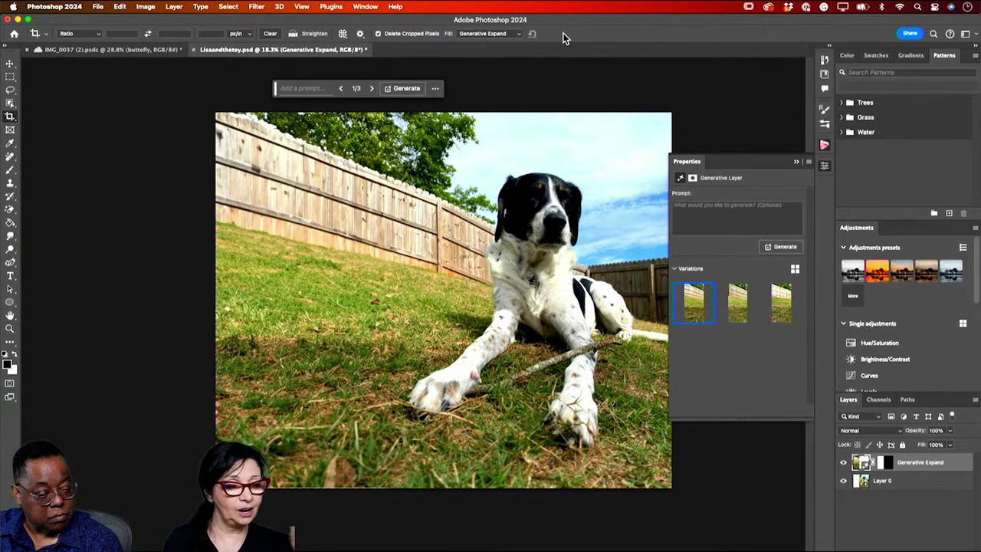
left_click(741, 314)
left_click(774, 305)
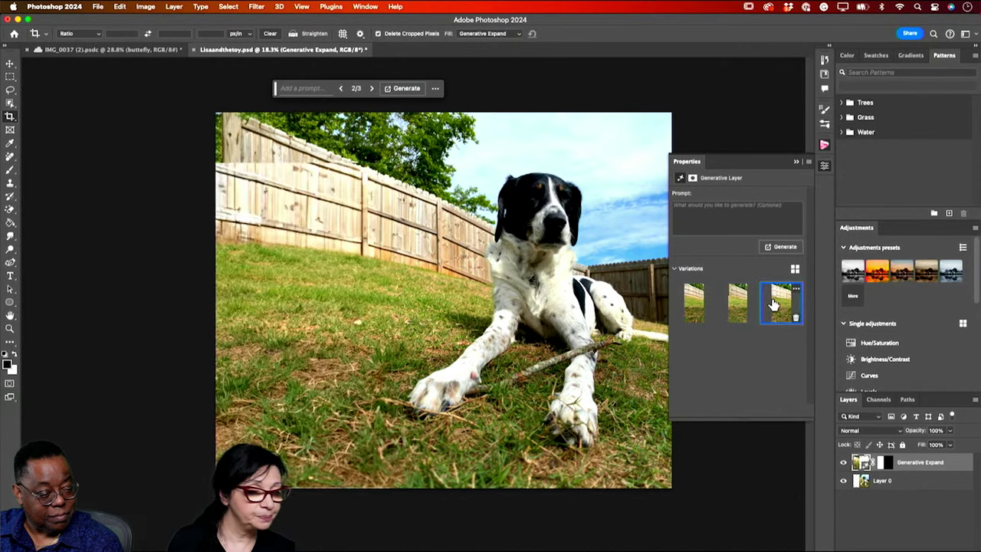
left_click(693, 310)
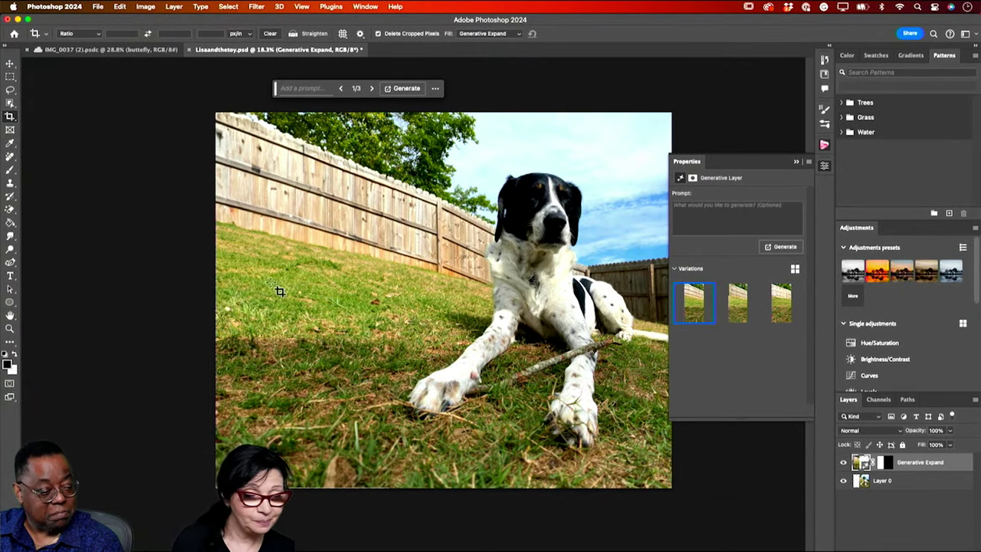
Zoom in on the dog, target the original photo layer, and lasso the stick between its paws
left_click(10, 328)
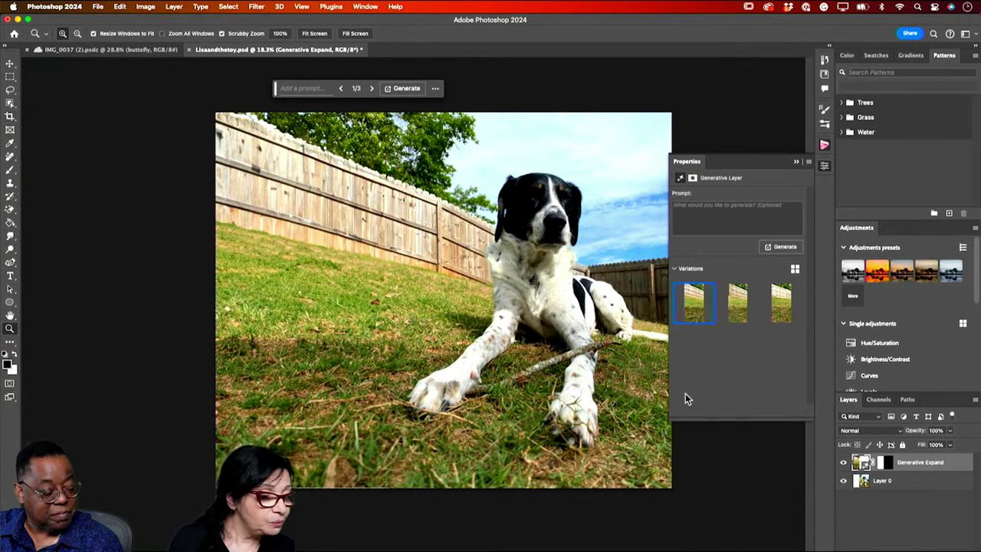
left_click_drag(637, 379, 666, 393)
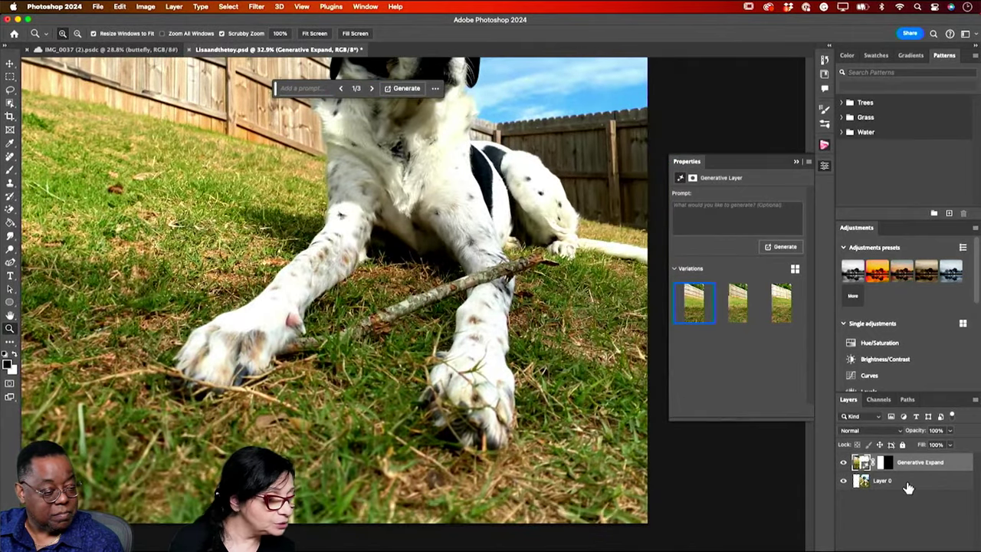
left_click(907, 483)
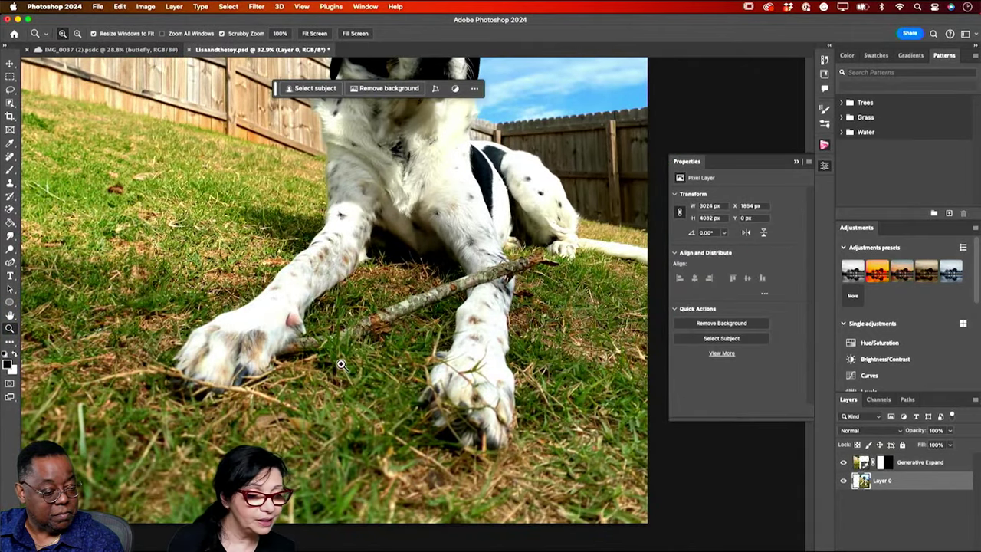
left_click(11, 91)
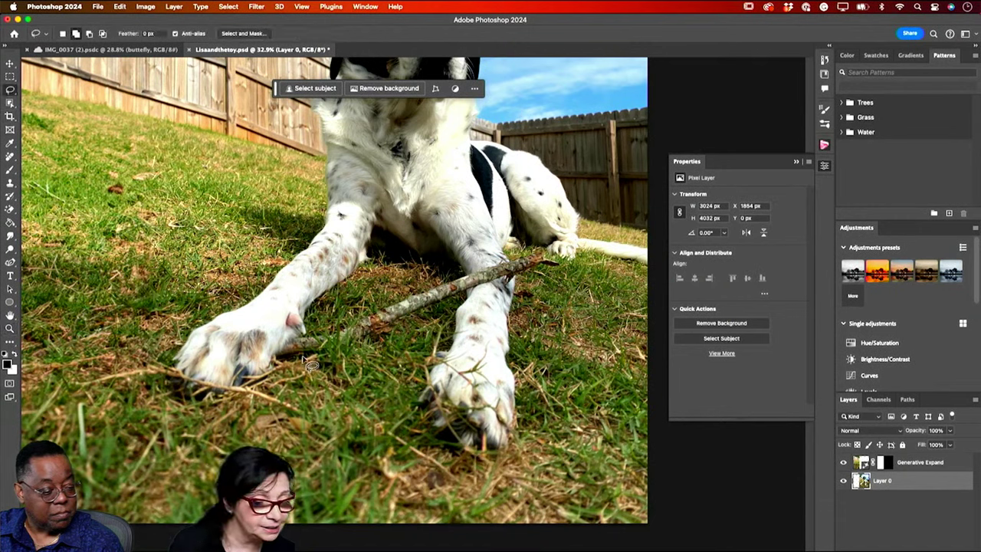
mouse_move(310, 364)
left_mouse_down()
mouse_move(269, 363)
mouse_move(279, 348)
mouse_move(535, 256)
mouse_move(569, 270)
mouse_move(478, 297)
mouse_move(346, 368)
mouse_move(310, 368)
left_mouse_up()
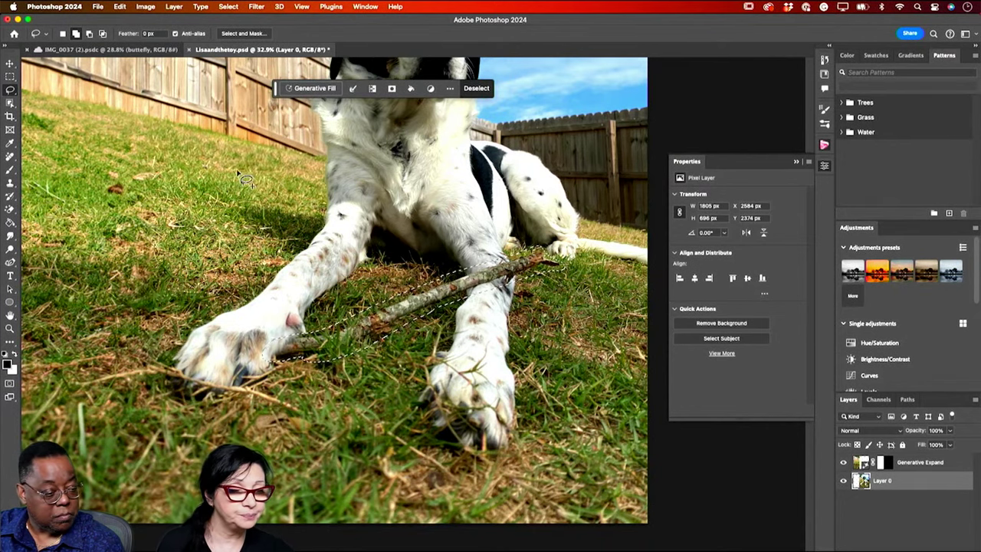
Run Generative Fill with an empty prompt to replace the stick with grass
left_click(311, 88)
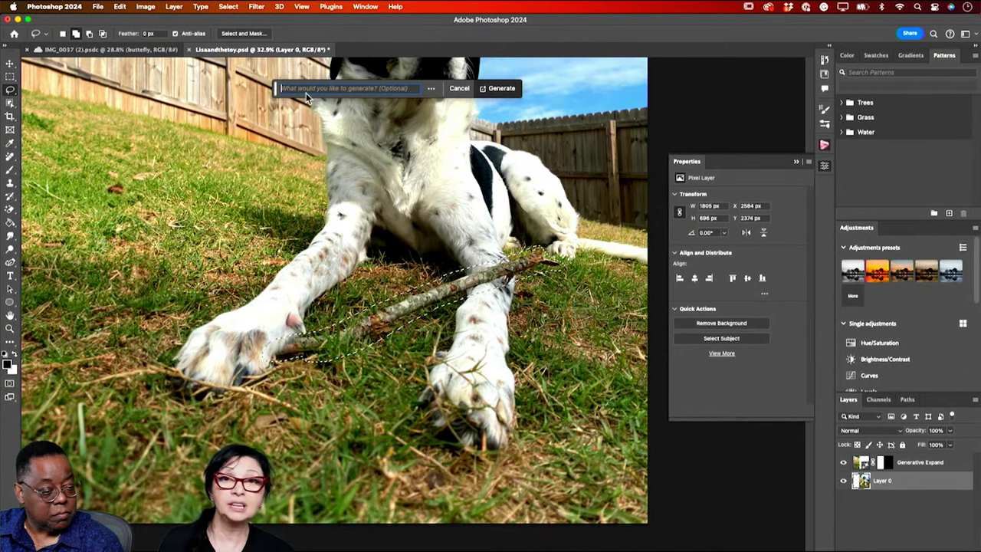
left_click(509, 88)
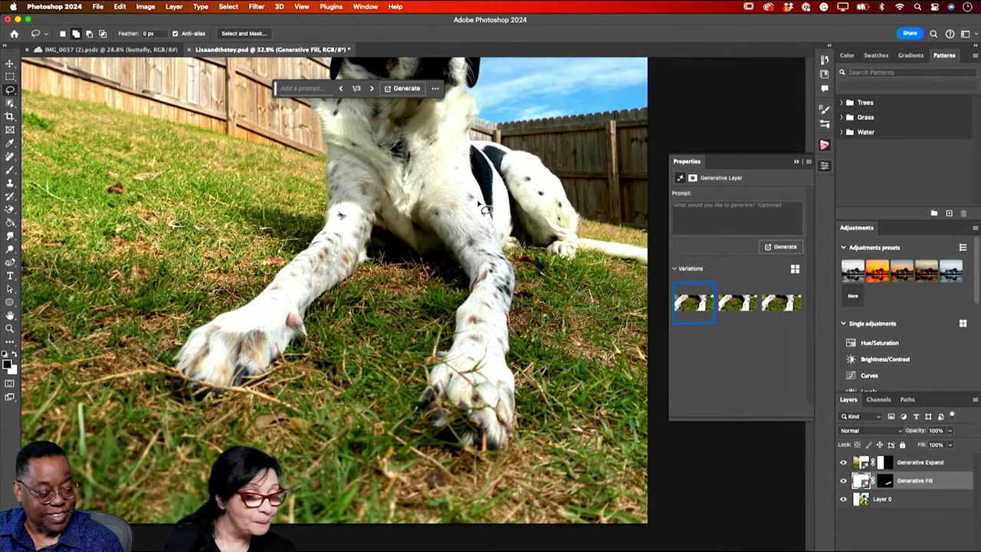
scroll(480, 204, "down", 3)
scroll(480, 204, "left", 1)
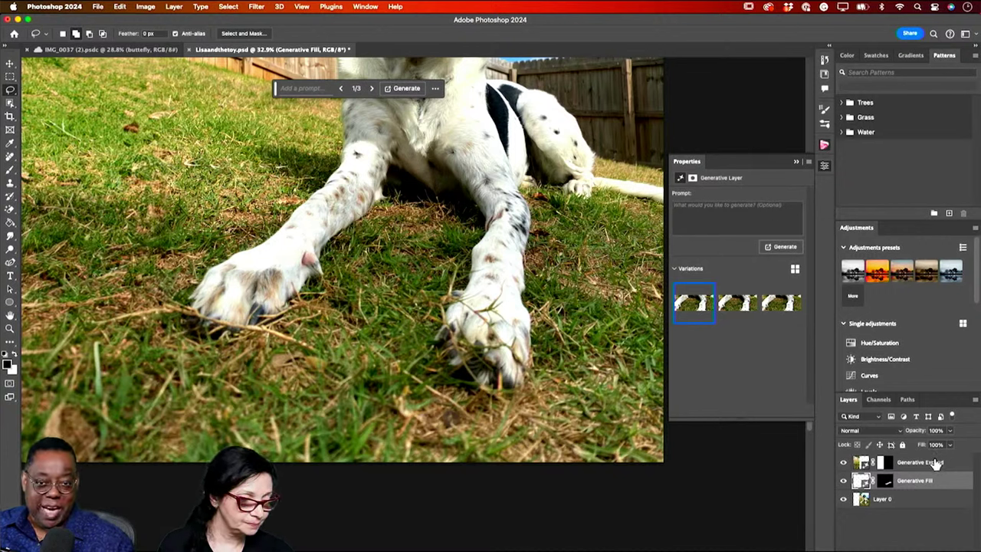
Make the Generative Expand layer active and zoom out to 20.6% to see the whole photo
left_click(936, 462)
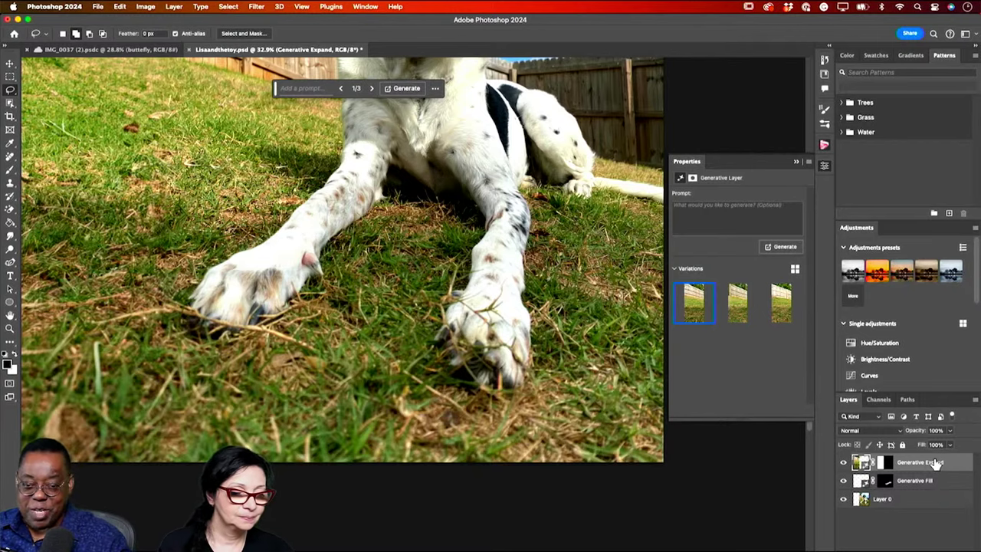
left_click(10, 329)
left_click_drag(324, 408, 304, 415)
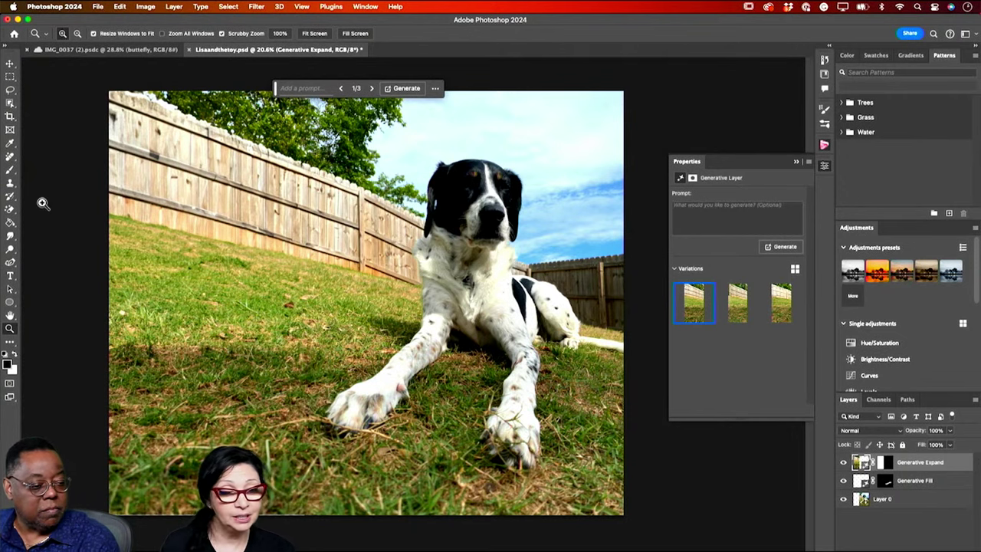
left_click(10, 77)
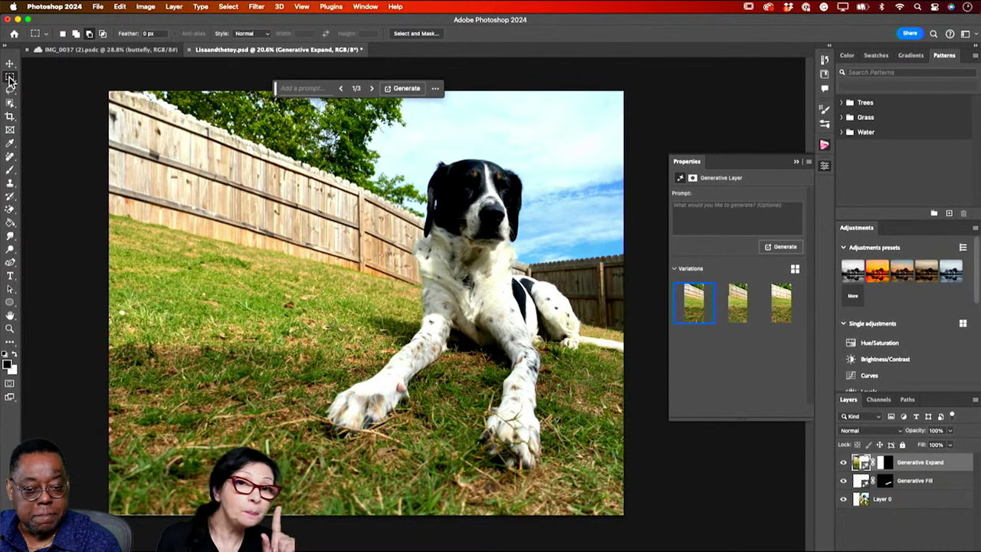
Marquee a rectangle of lower-left grass and request Generative Fill with the prompt 'a toy'
left_click(142, 404)
left_click_drag(142, 404, 323, 479)
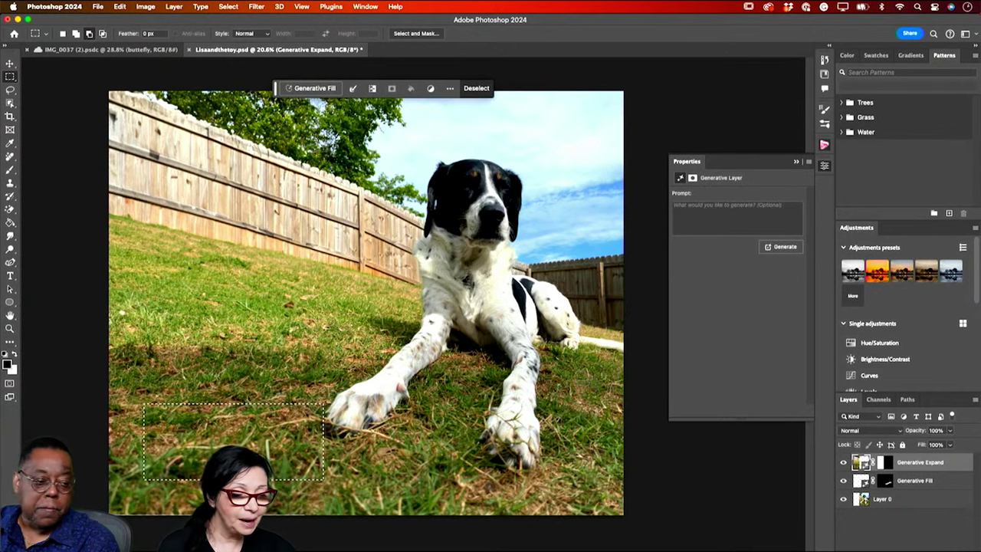
left_click(313, 88)
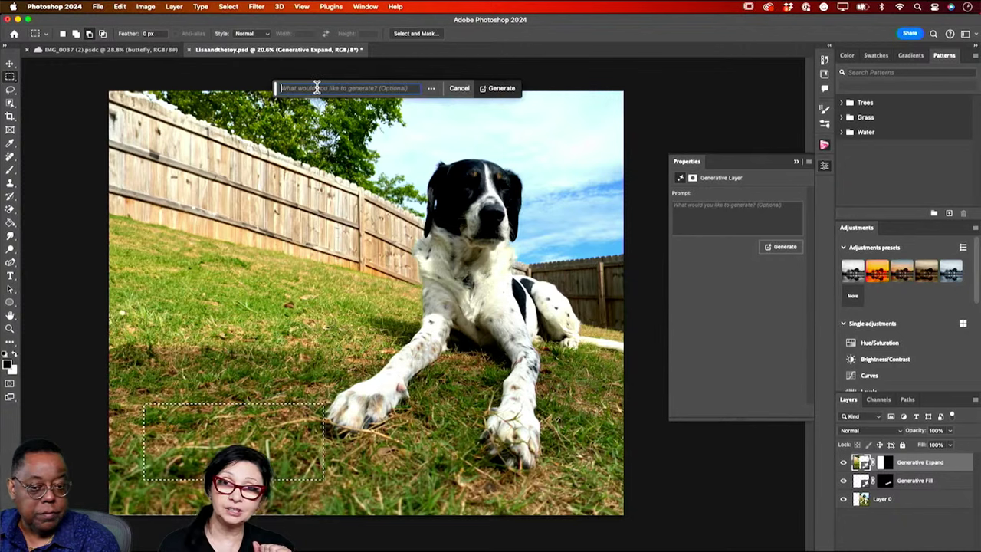
type("a toy")
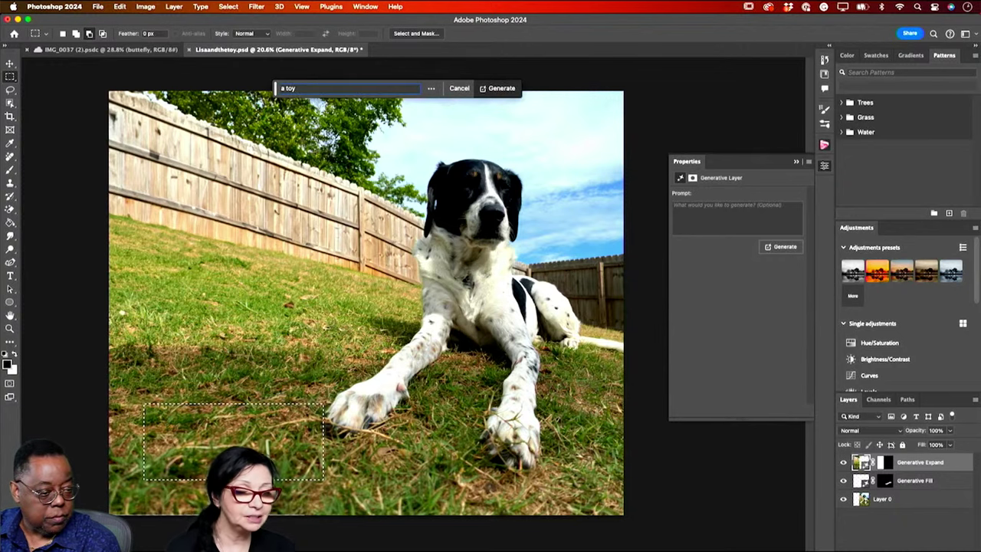
left_click(501, 88)
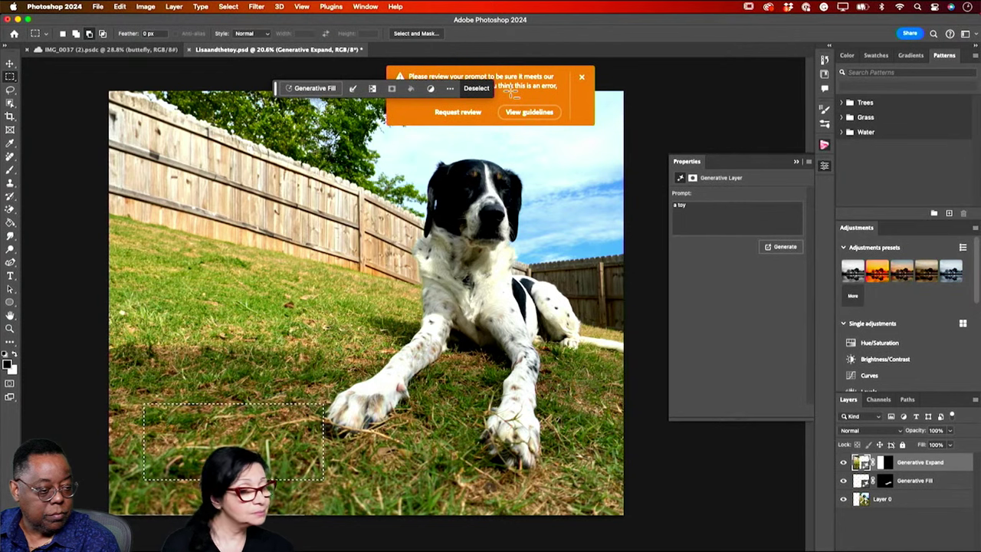
Dismiss the warning and retry Generative Fill on Layer 0 with the prompt 'toy'
left_click(582, 77)
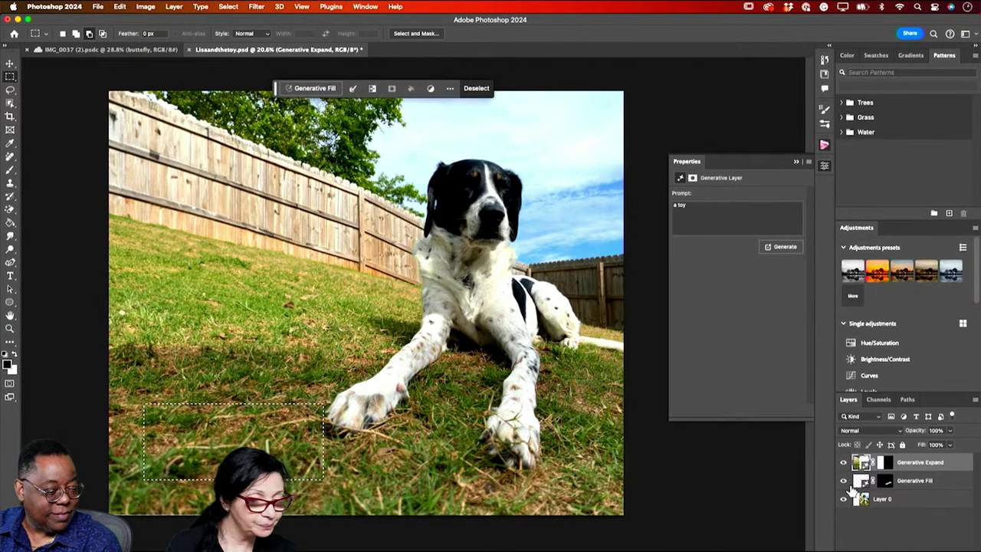
left_click(941, 500)
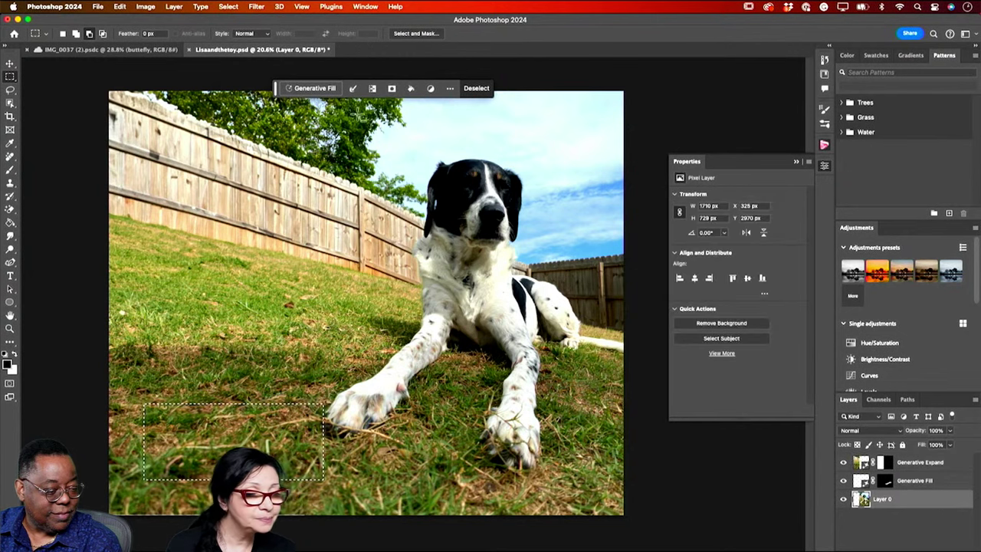
left_click(313, 88)
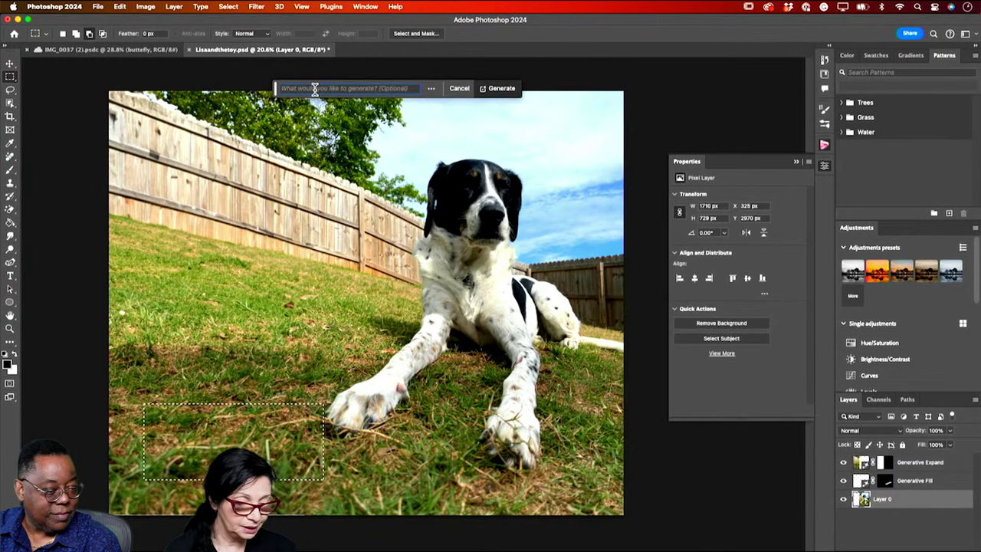
type("toy")
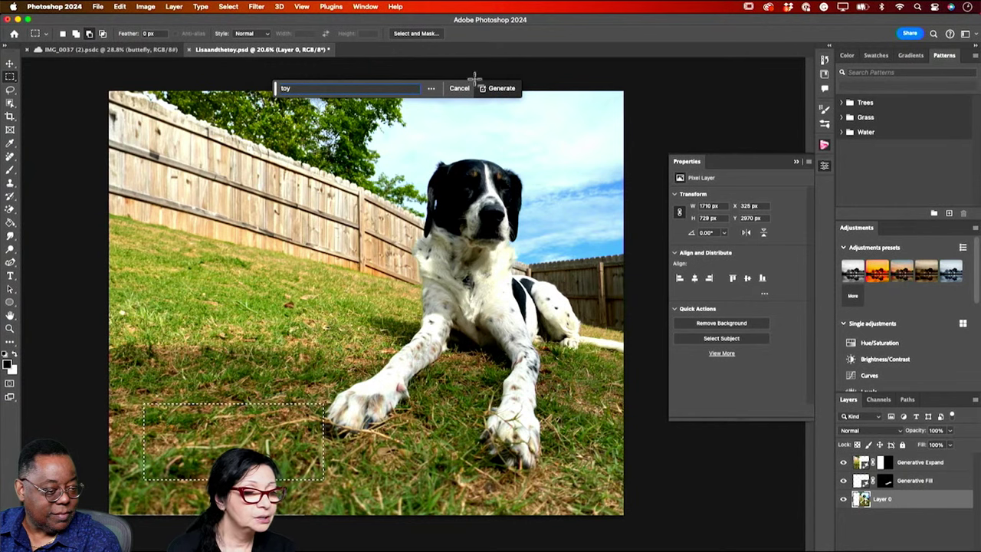
left_click(502, 89)
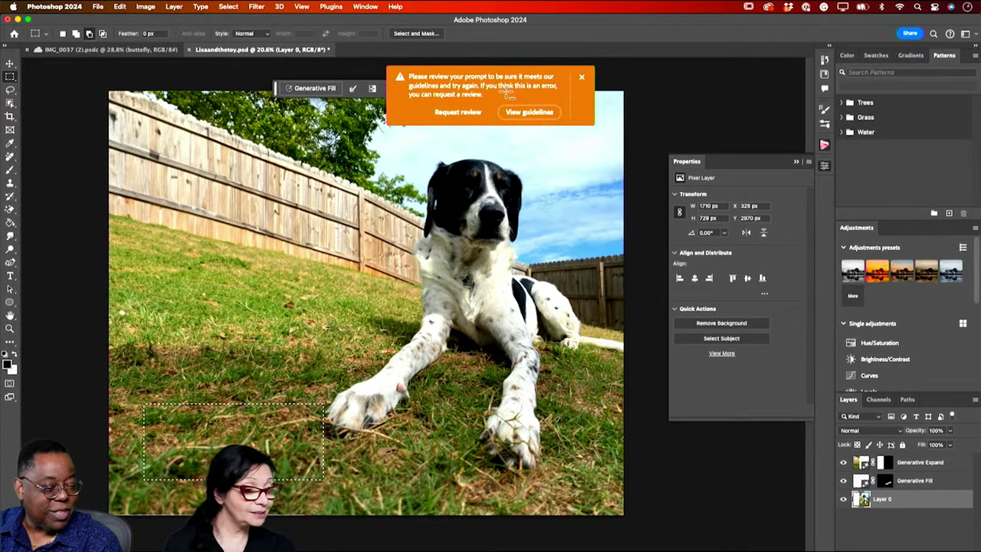
Dismiss the second warning and enter 'dog toy' as the new fill prompt
left_click(582, 79)
left_click(310, 88)
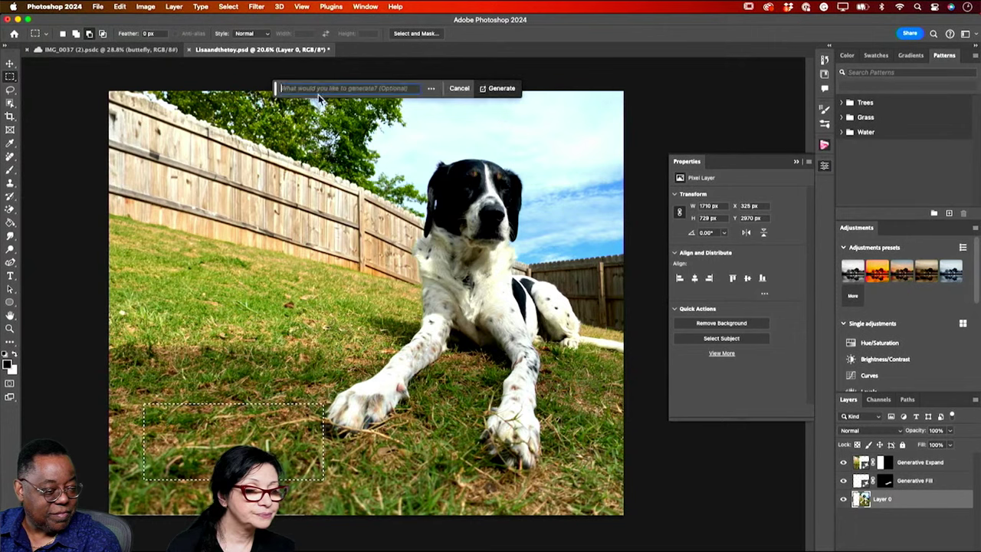
type("dog")
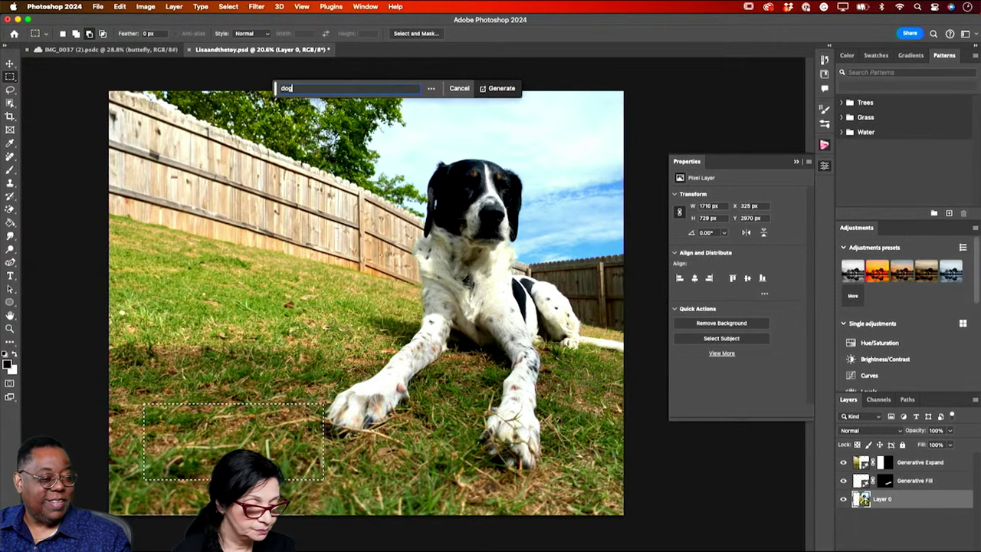
type(" toy")
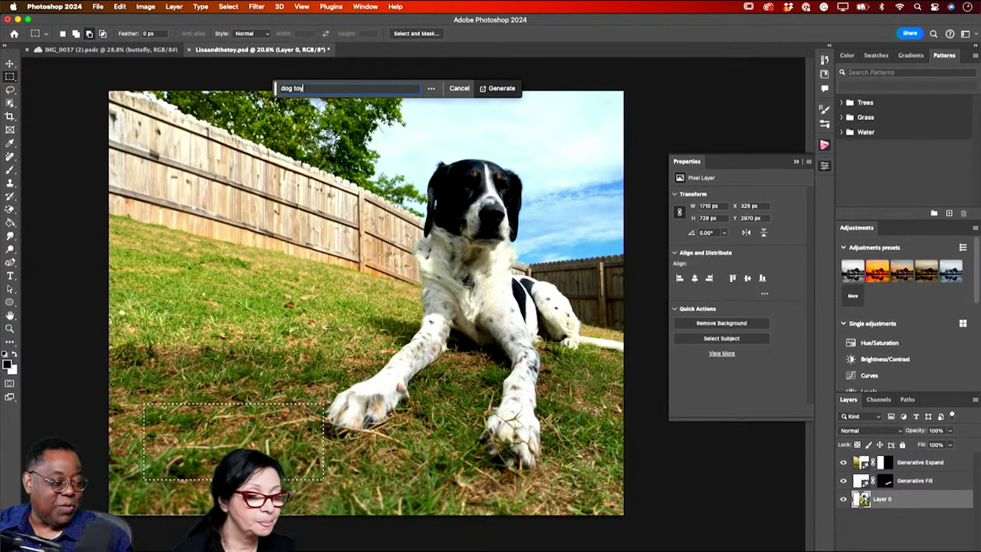
Generate the 'dog toy' fill and move its layer to the top of the stack
left_click(506, 91)
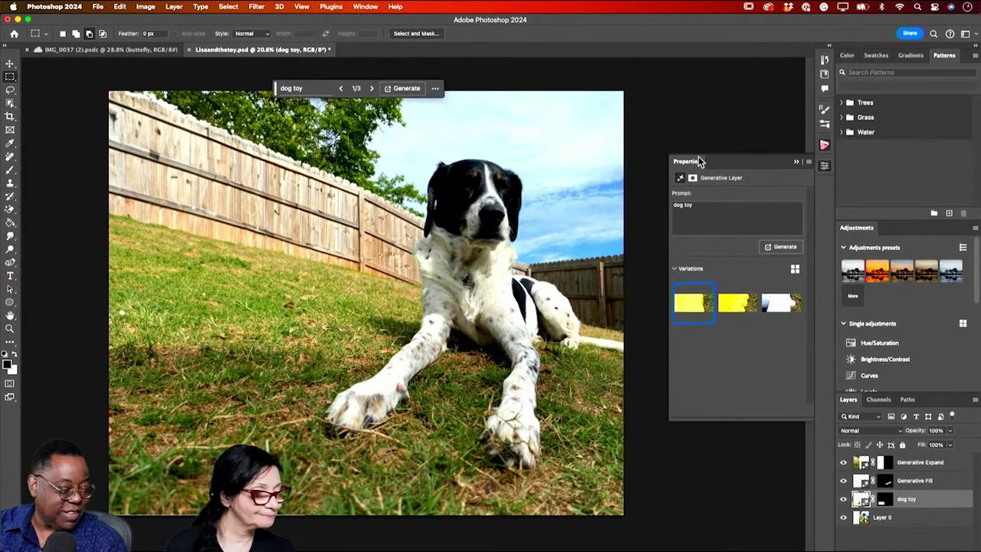
left_click(777, 302)
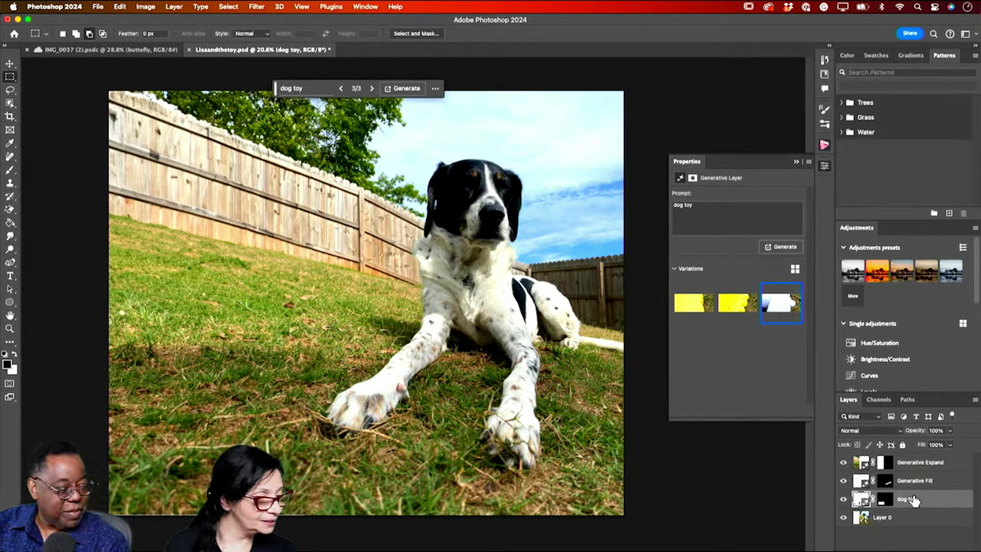
left_click_drag(912, 500, 912, 460)
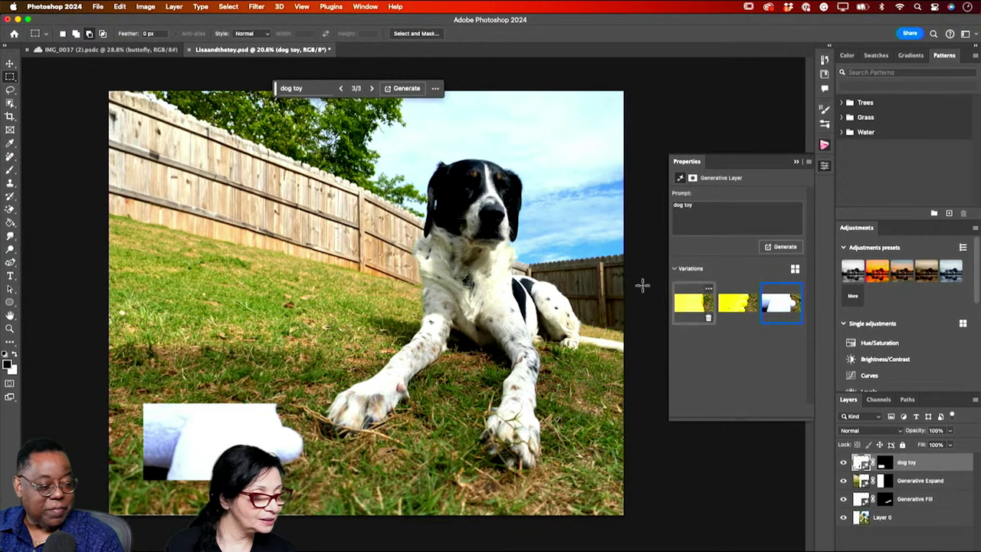
Generate more dog toy variations and choose the multicolored rope toy
left_click(402, 88)
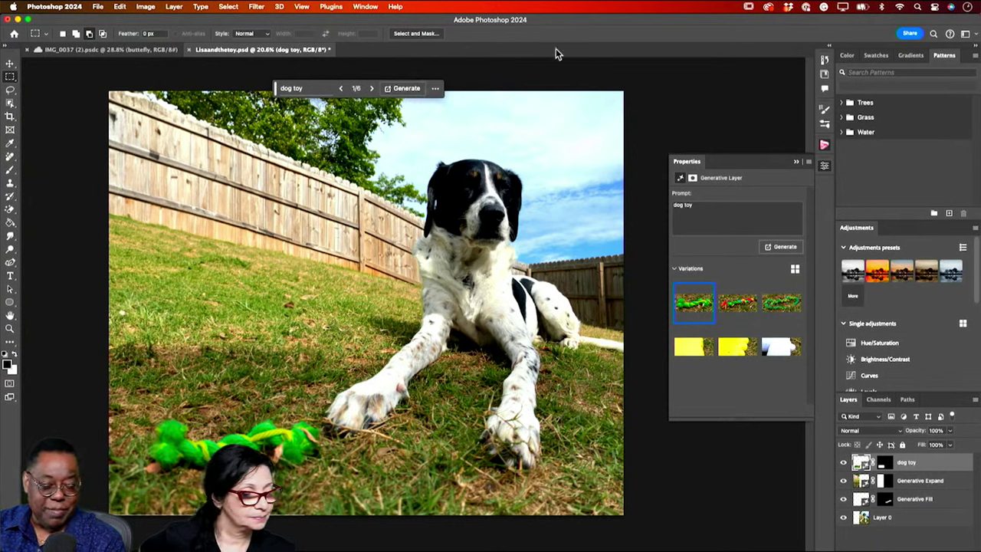
left_click(746, 313)
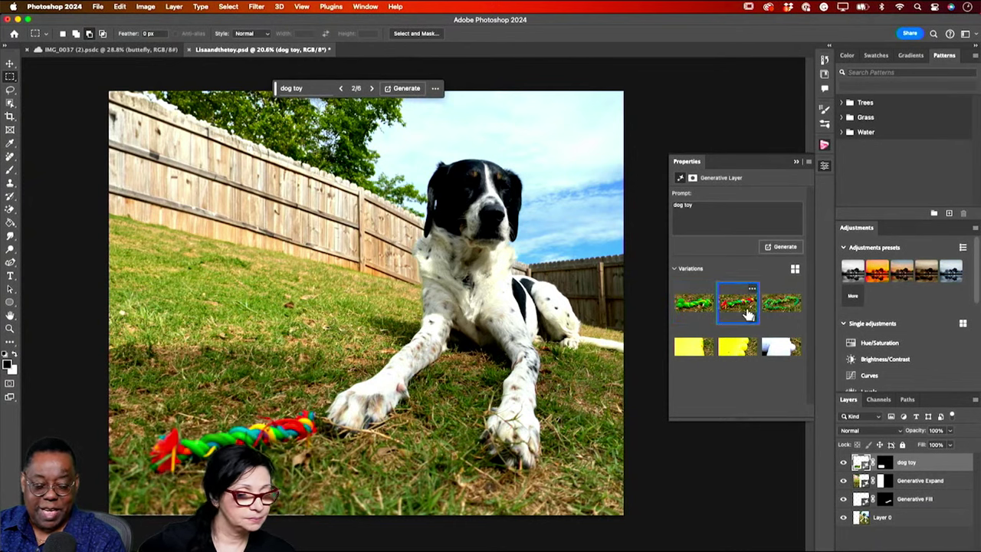
left_click(780, 306)
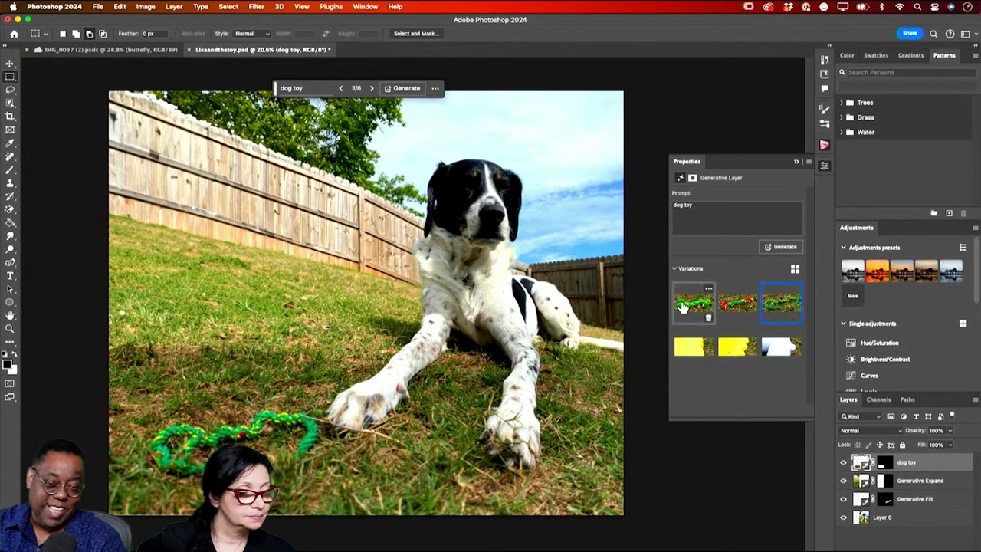
left_click(683, 305)
left_click(740, 311)
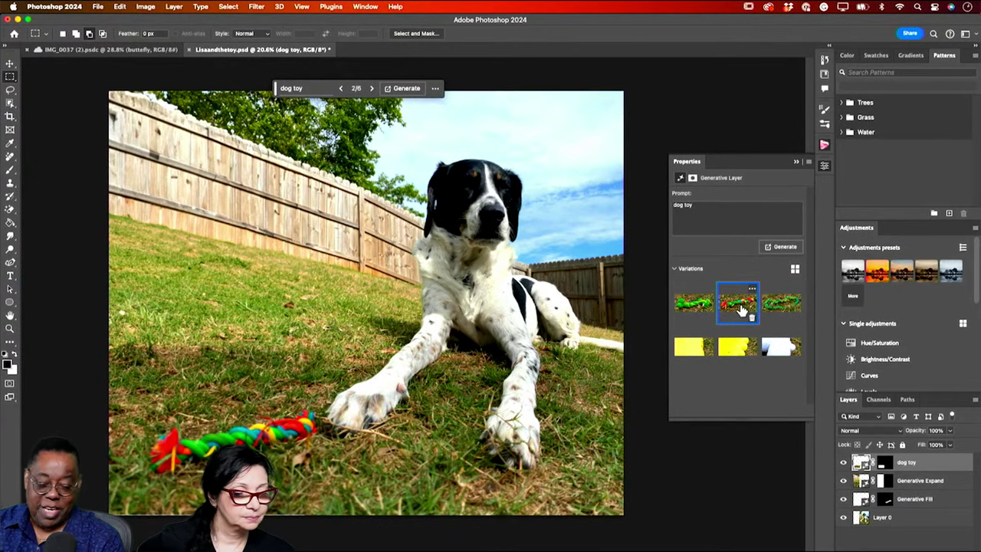
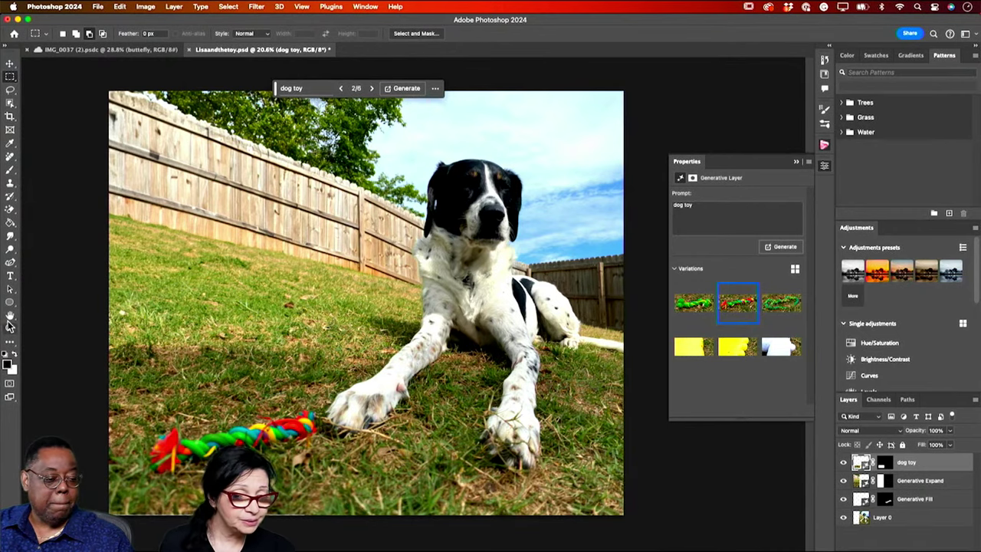
Zoom in on the dog's toy, then close Lisaandthetoy.psd without saving
left_click(10, 328)
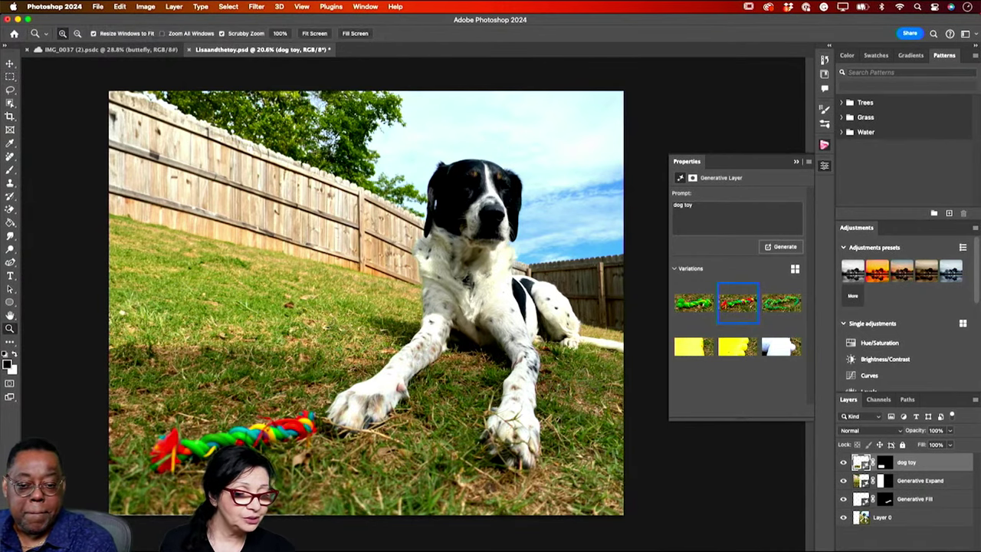
left_click_drag(216, 455, 302, 480)
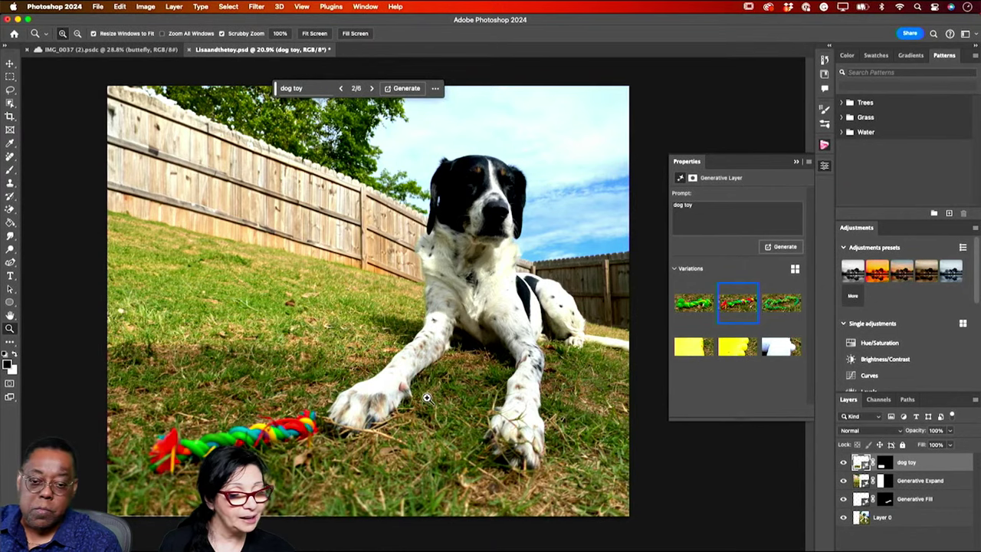
left_click(188, 50)
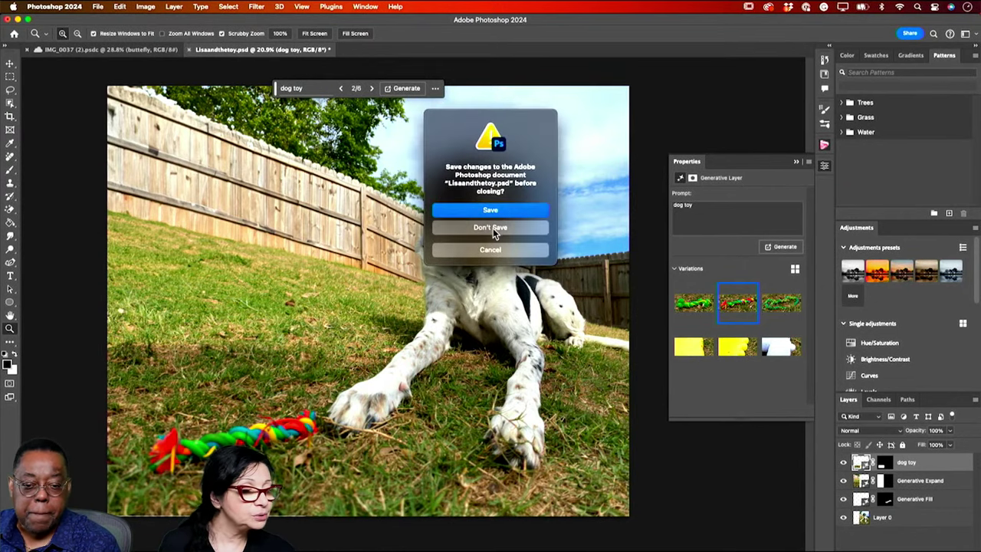
left_click(497, 226)
Show the Firefly sample library and select the White Swan image
left_click(824, 75)
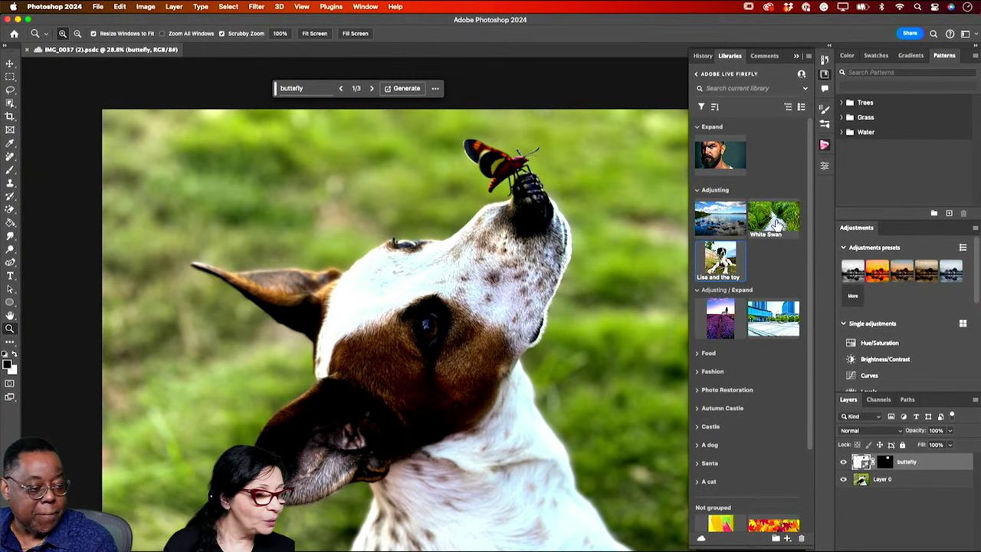
left_click(777, 222)
Open WhiteSwan.psd, zoom in, and draw a rectangular marquee over the middle of the stream
double_click(777, 223)
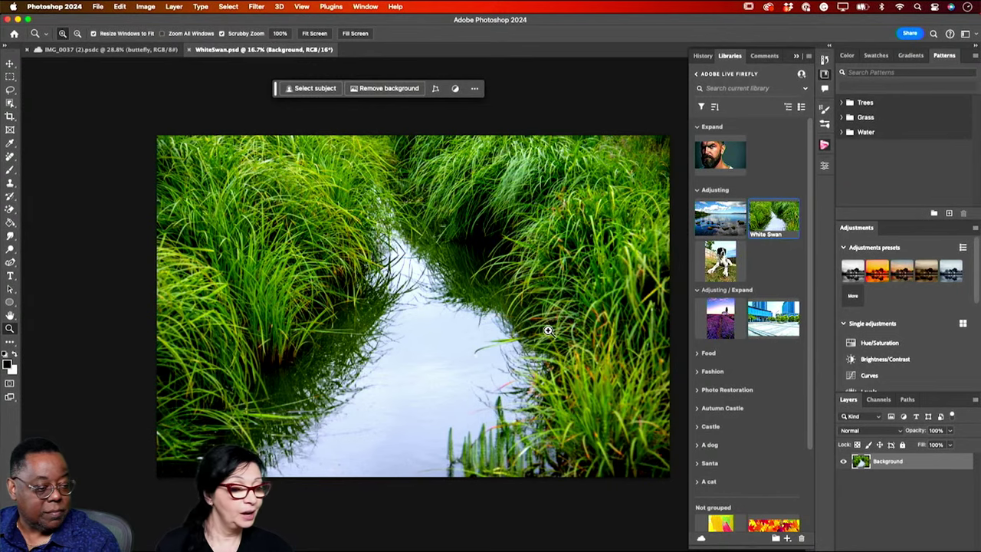
left_click_drag(542, 298, 557, 304)
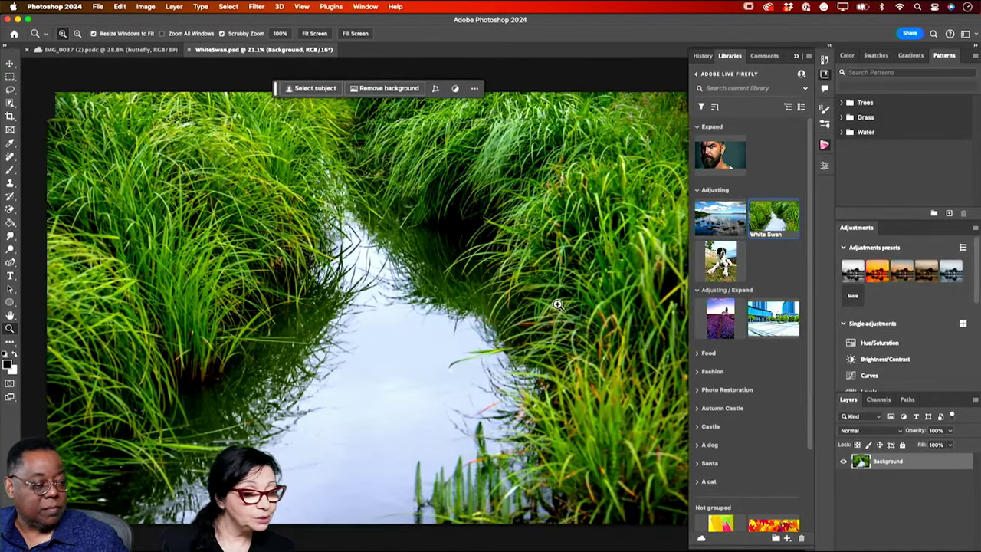
left_click(10, 77)
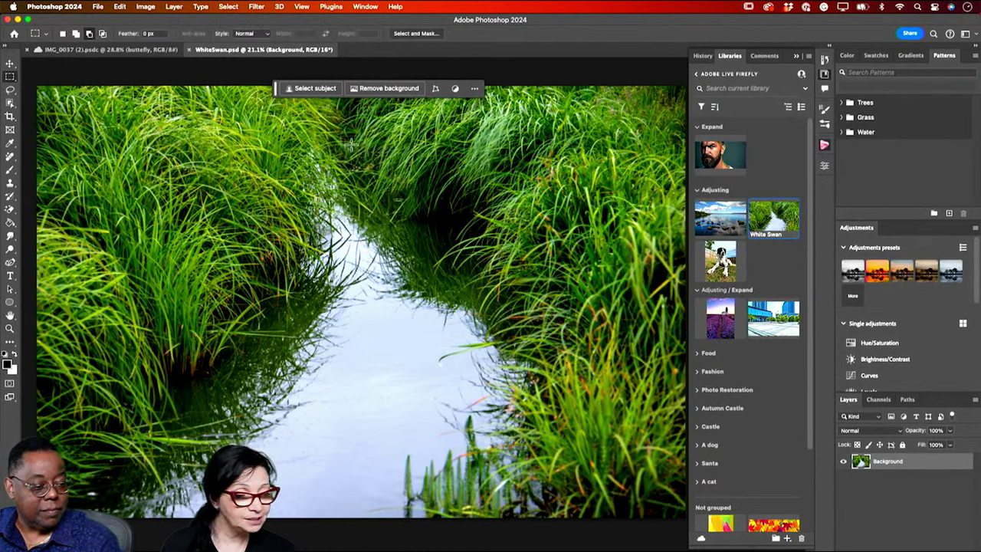
left_click_drag(352, 145, 605, 414)
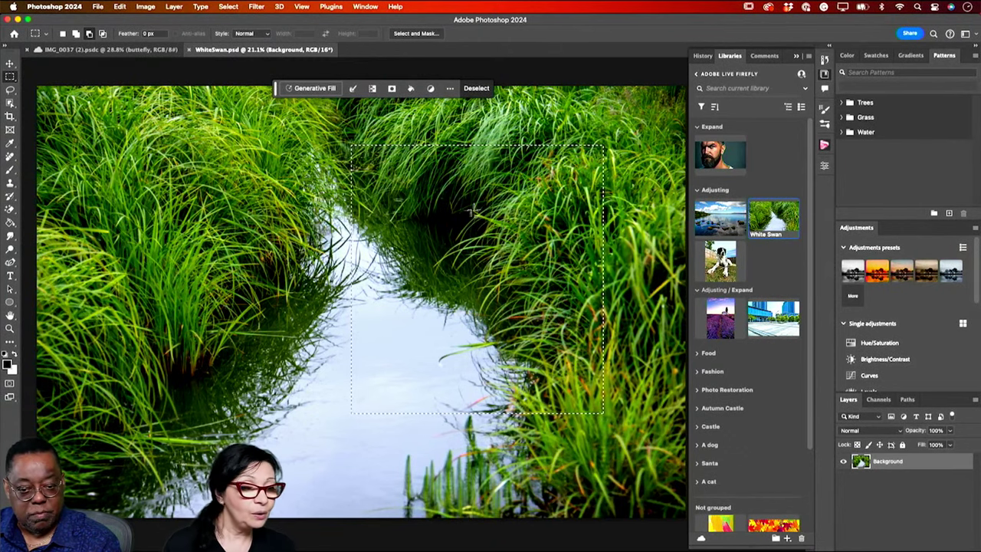
Run Generative Fill on the selection with a swan prompt to generate a white swan
left_click(314, 88)
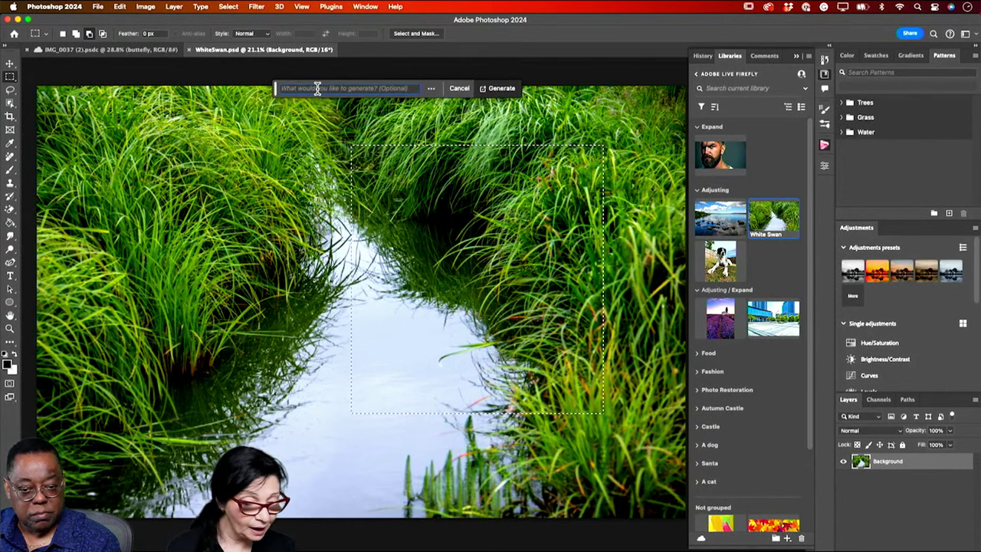
type("awan")
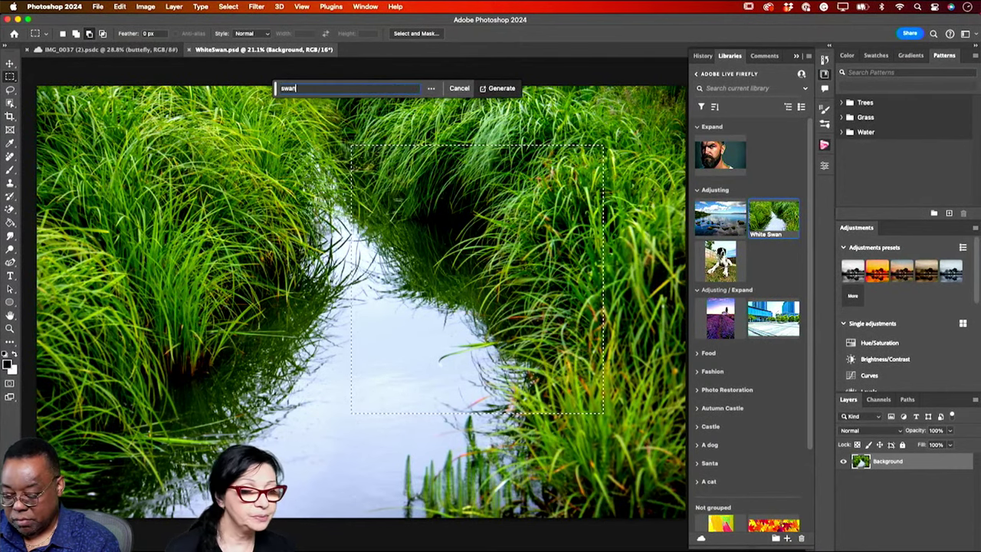
left_click(503, 89)
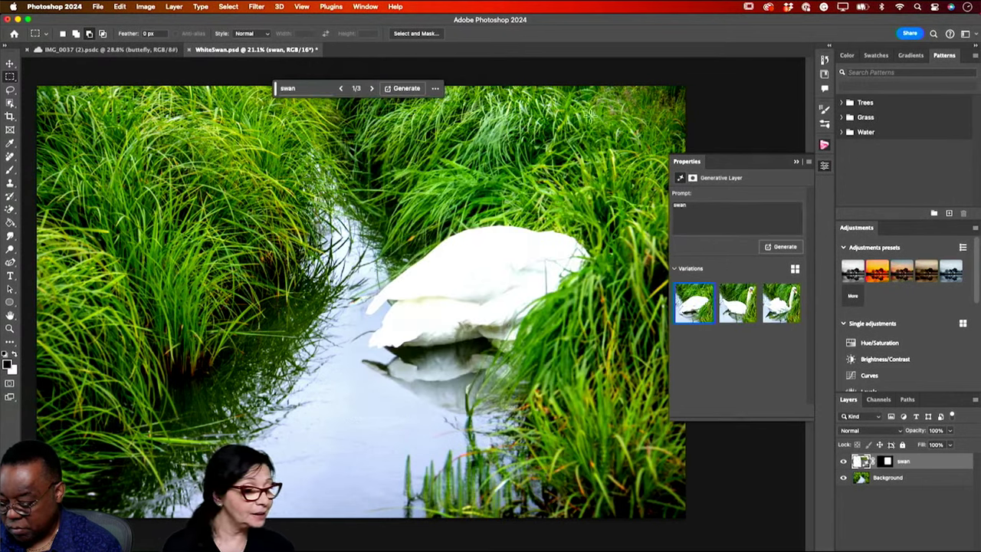
Keep the second swan variation, zoom in on it, and select the word 'swan' in the prompt
left_click(736, 304)
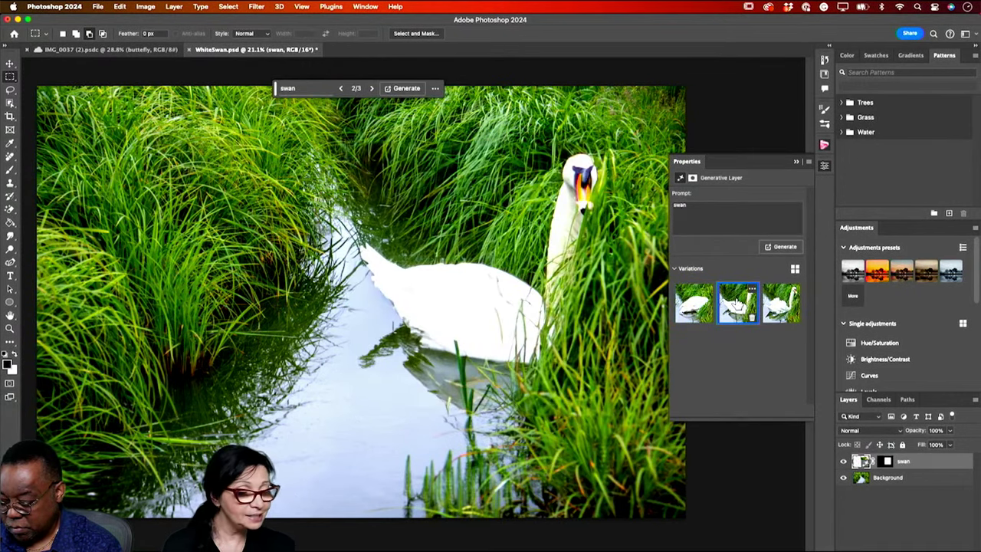
left_click(782, 307)
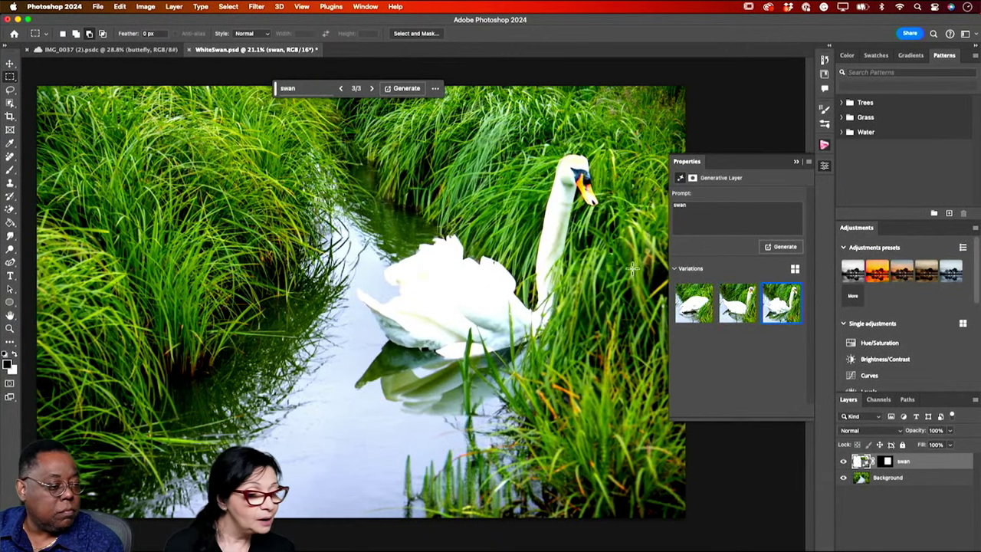
left_click(737, 306)
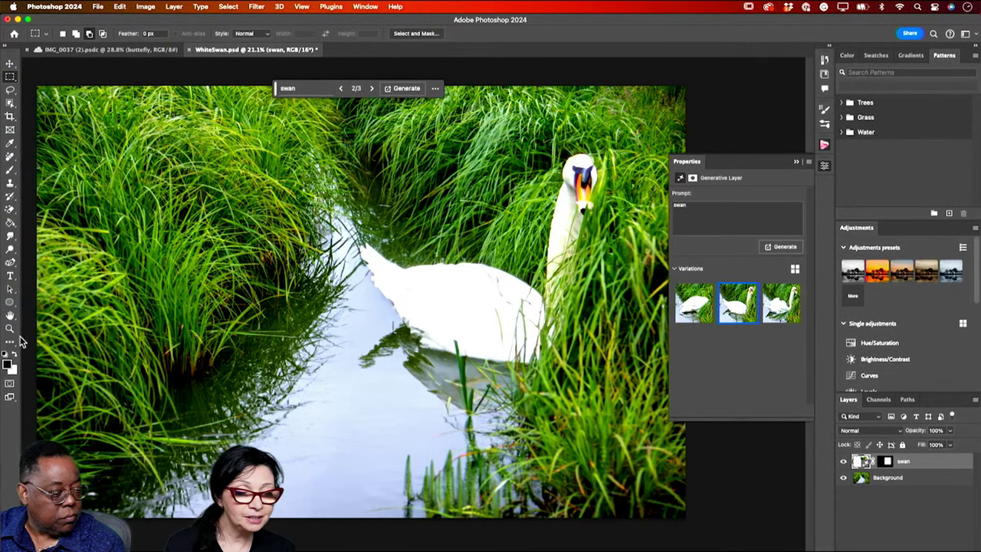
left_click(10, 328)
left_click(550, 344)
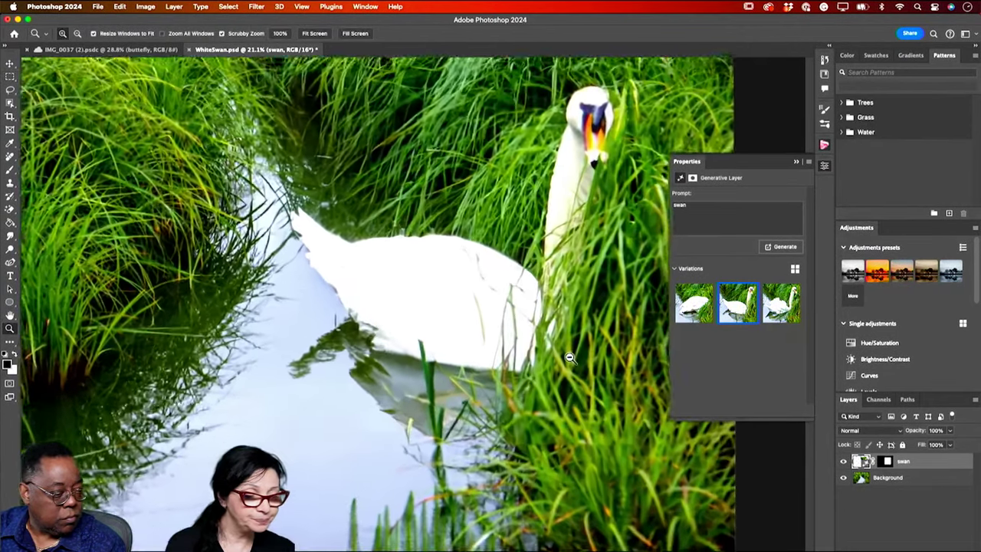
left_click(569, 358)
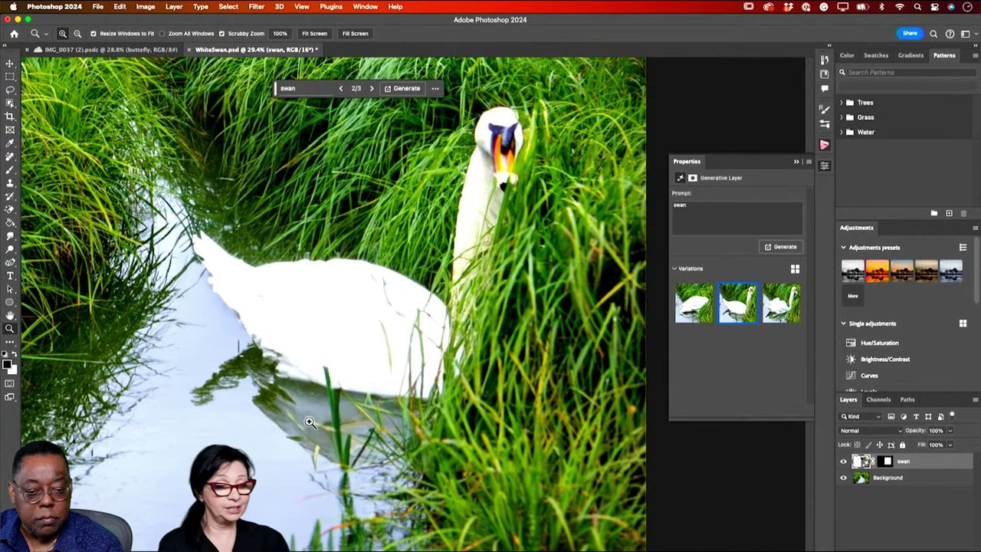
mouse_move(310, 422)
left_mouse_down()
mouse_move(358, 442)
mouse_move(302, 426)
left_mouse_up()
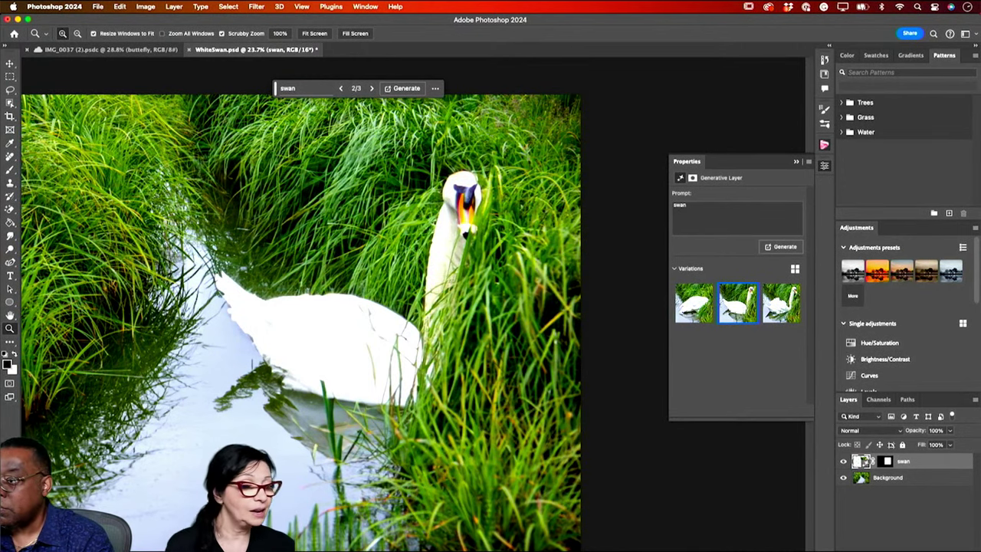
double_click(678, 204)
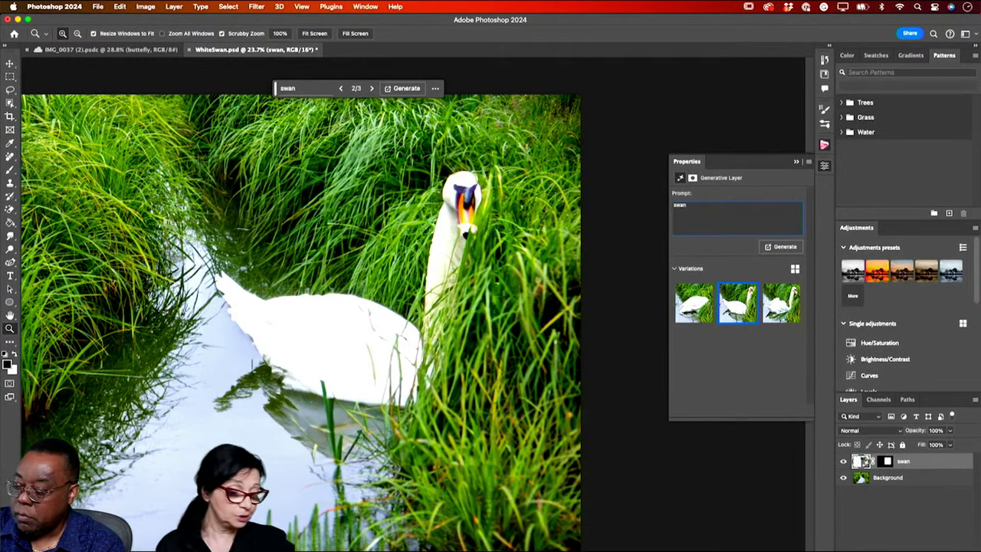
Change the prompt to 'black swan', regenerate, keep the third variation, and close the document
type("black")
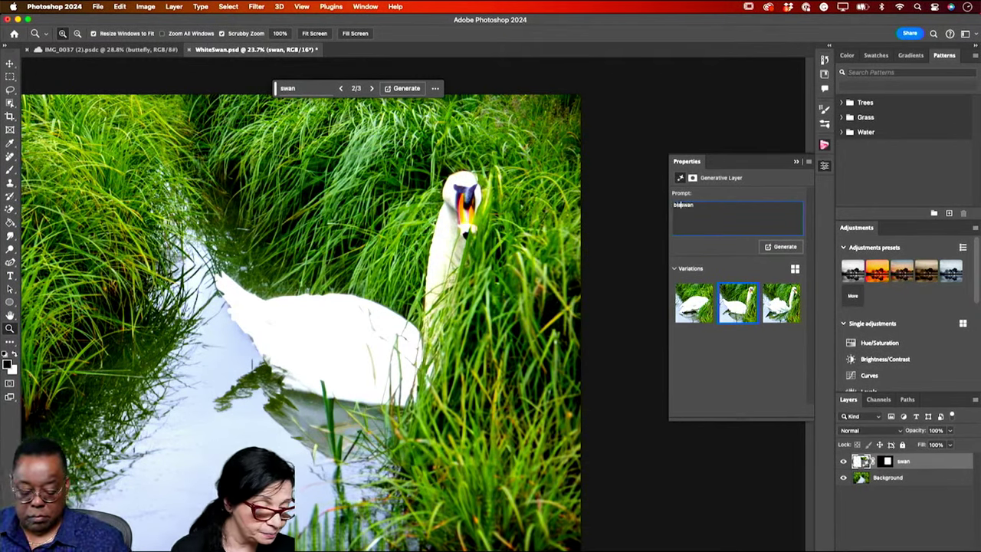
left_click(787, 251)
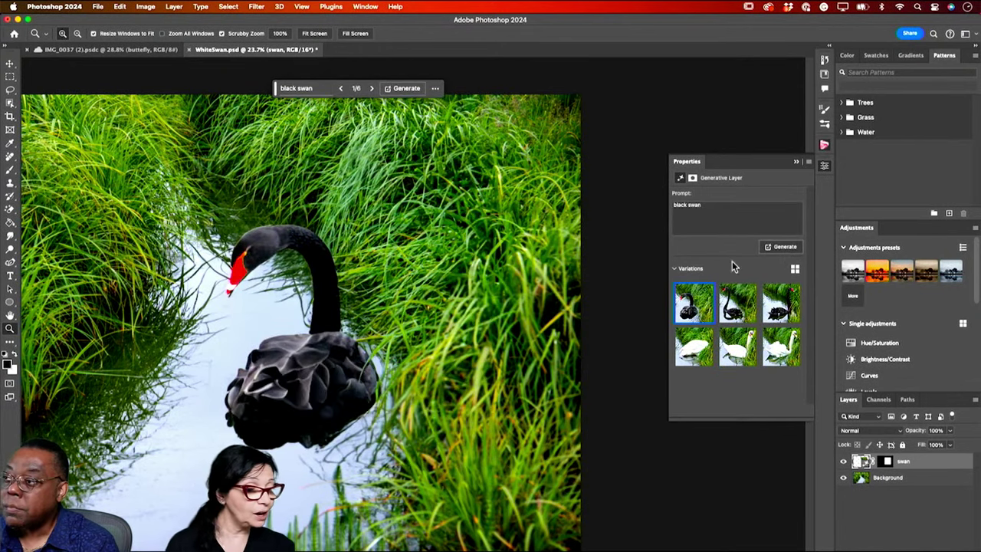
left_click(737, 303)
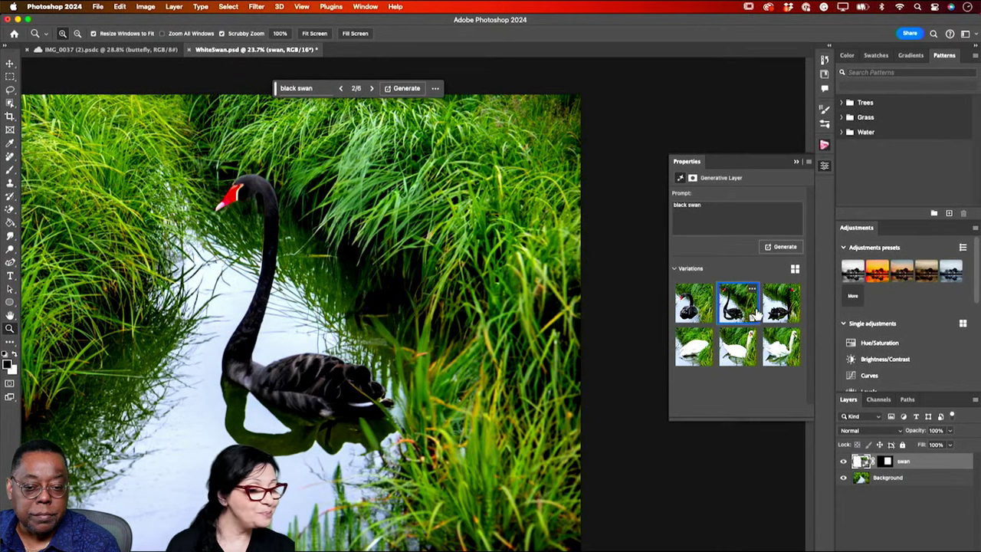
left_click(776, 307)
left_click(738, 303)
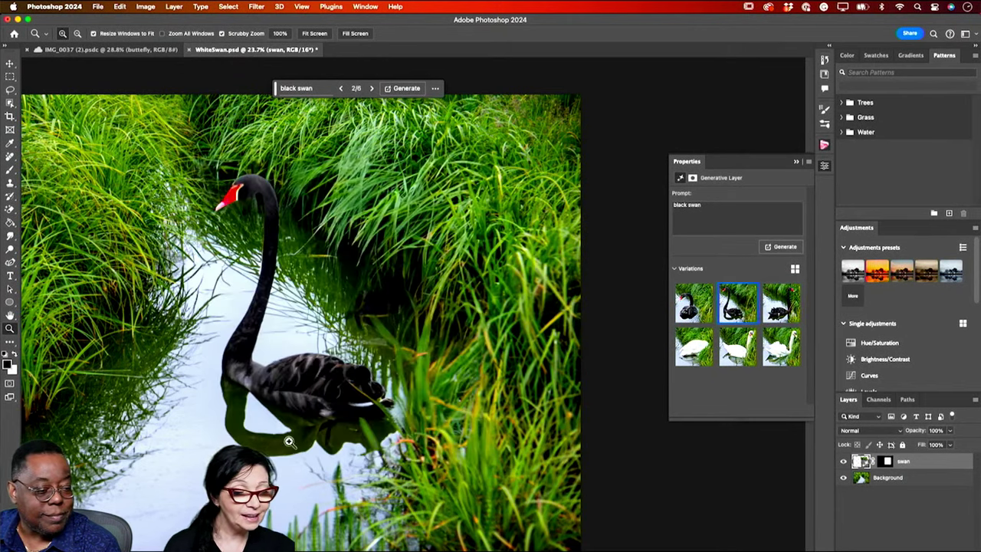
left_click(776, 308)
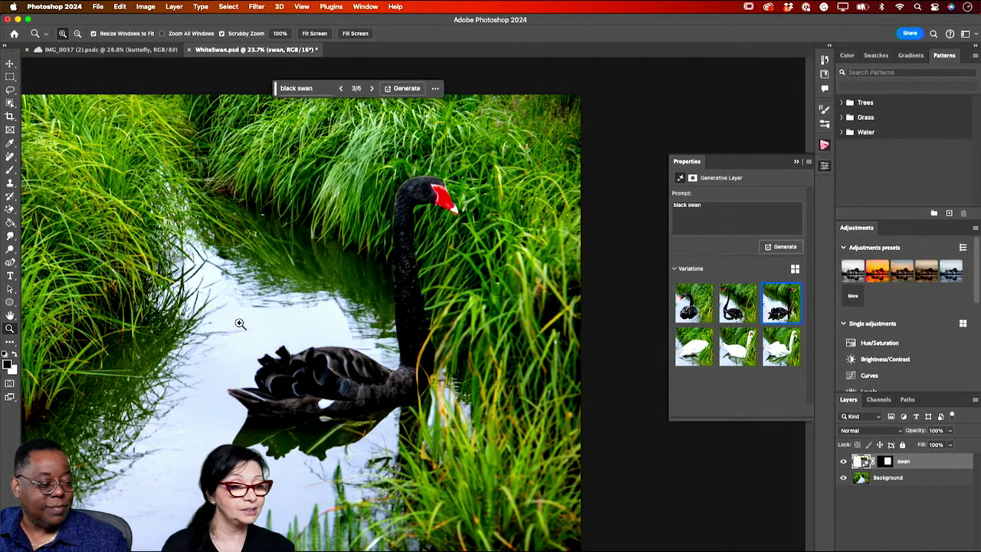
left_click(189, 49)
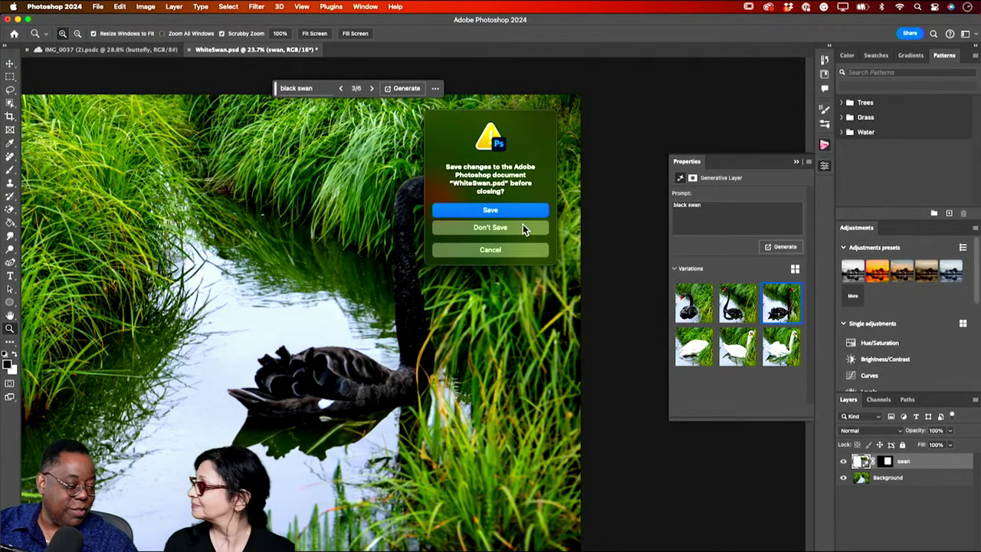
left_click(536, 251)
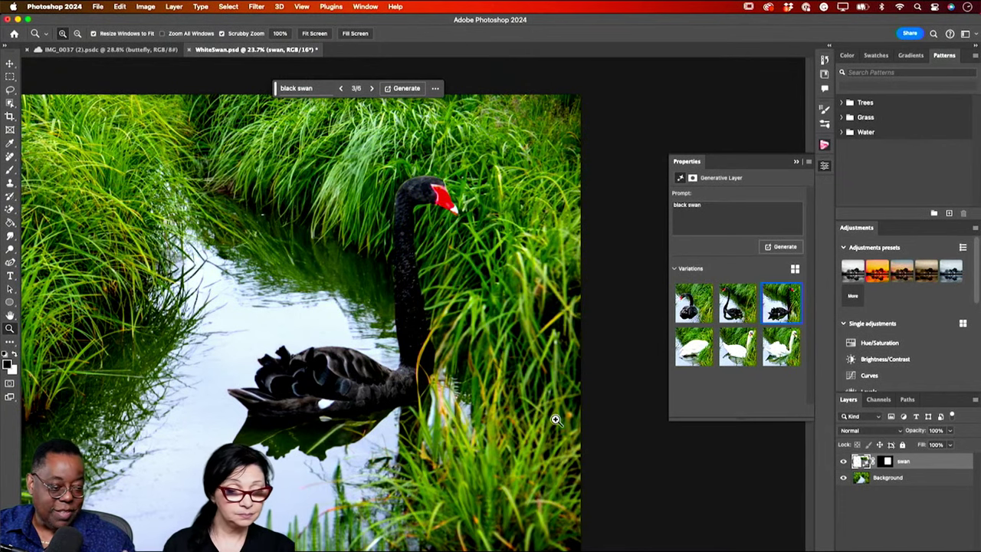
left_click(741, 350)
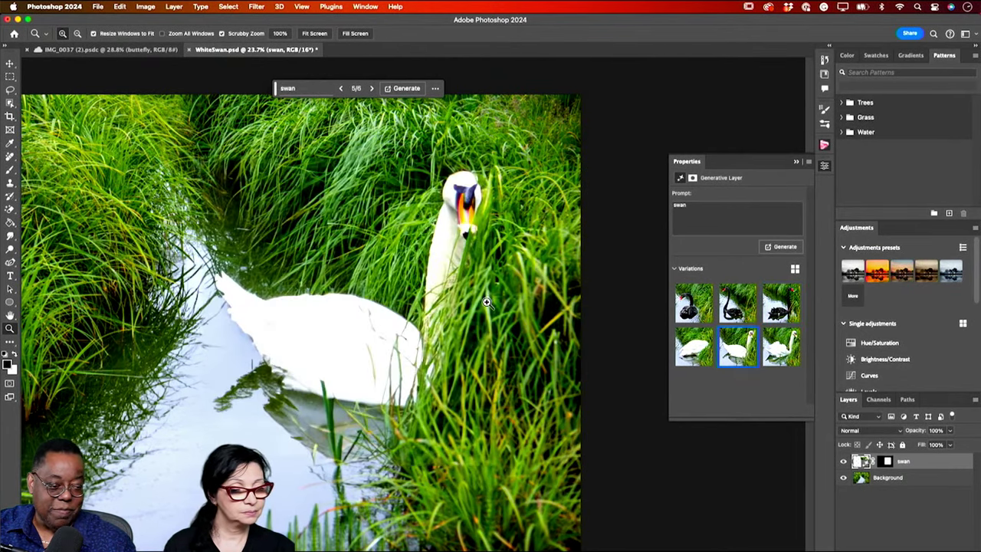
left_click_drag(488, 304, 518, 317)
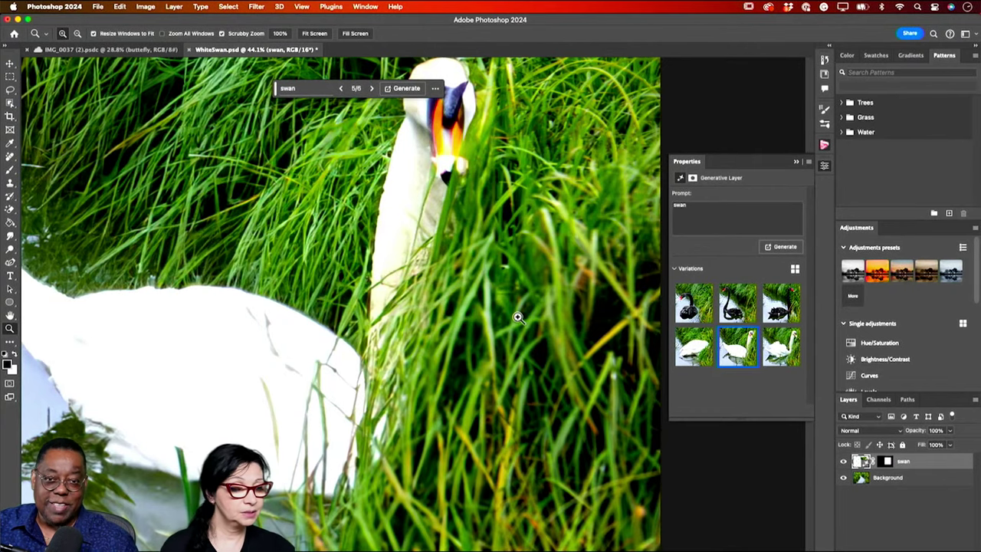
scroll(518, 317, "up", 2)
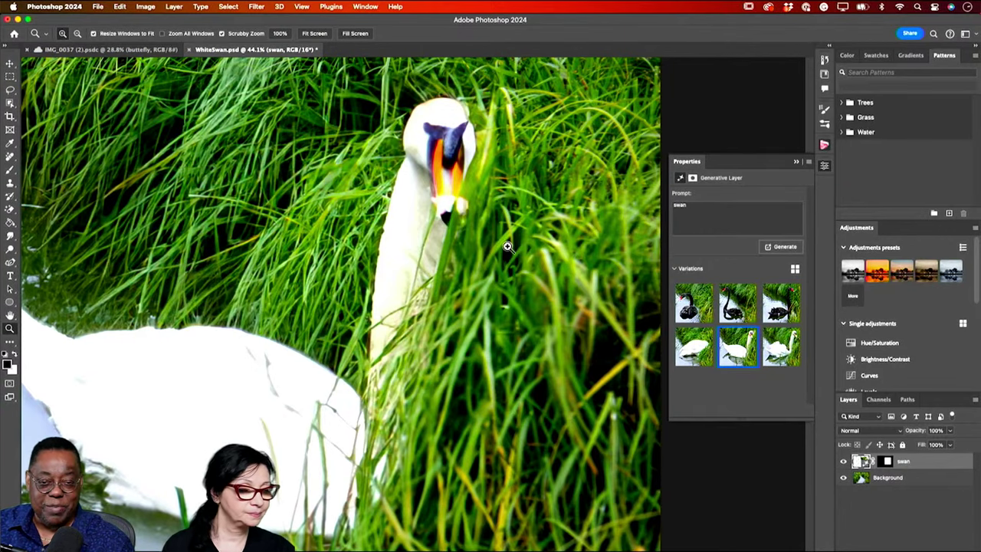
left_click_drag(508, 243, 492, 240)
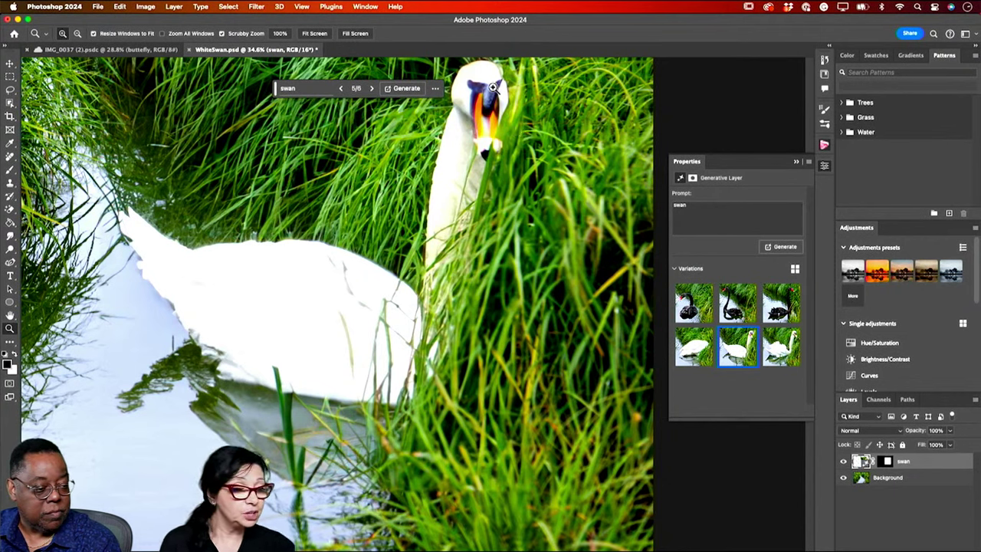
left_click_drag(519, 144, 504, 145)
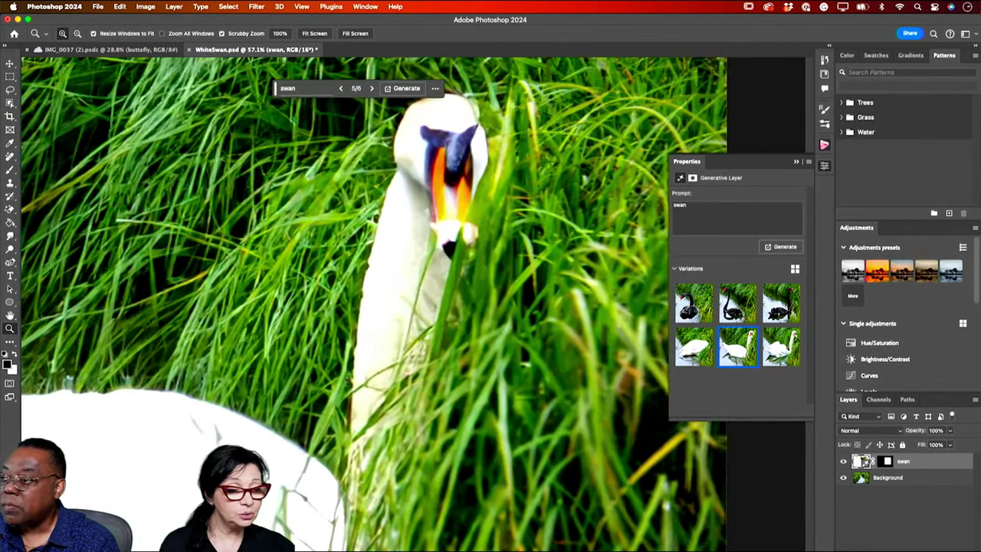
left_click_drag(494, 301, 457, 291)
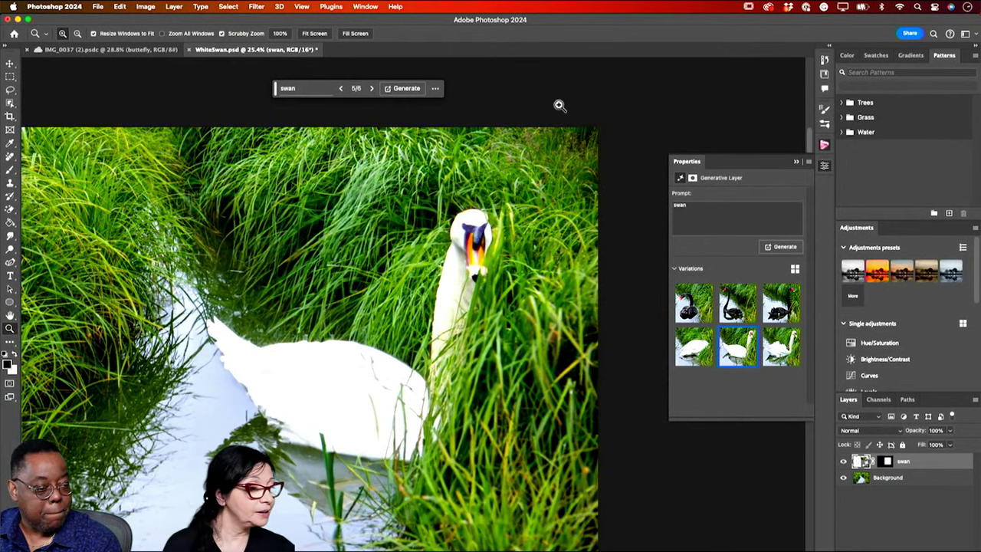
Discard WhiteSwan.psd and open the ExpandPart.psd plaza image from the Firefly library, zoomed to fit
left_click(189, 49)
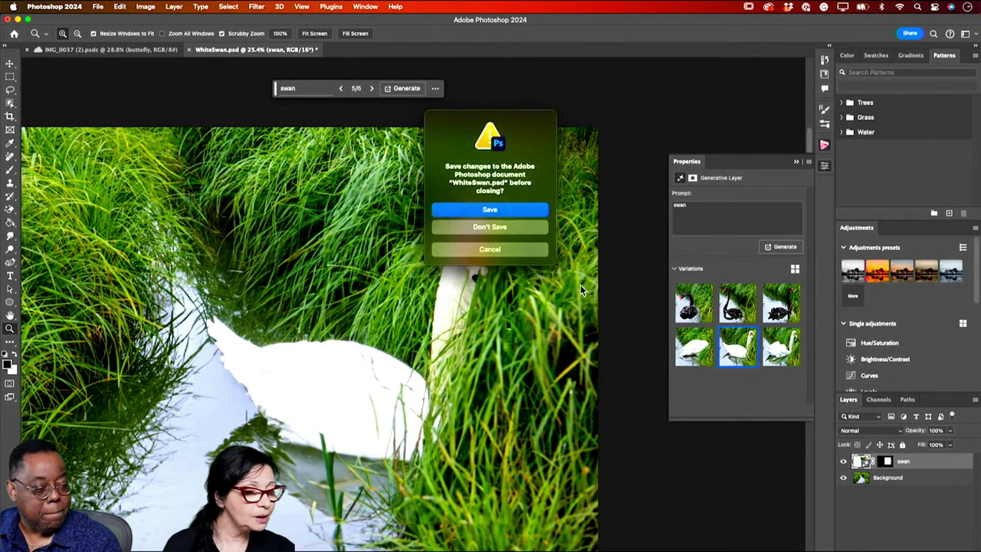
left_click(524, 230)
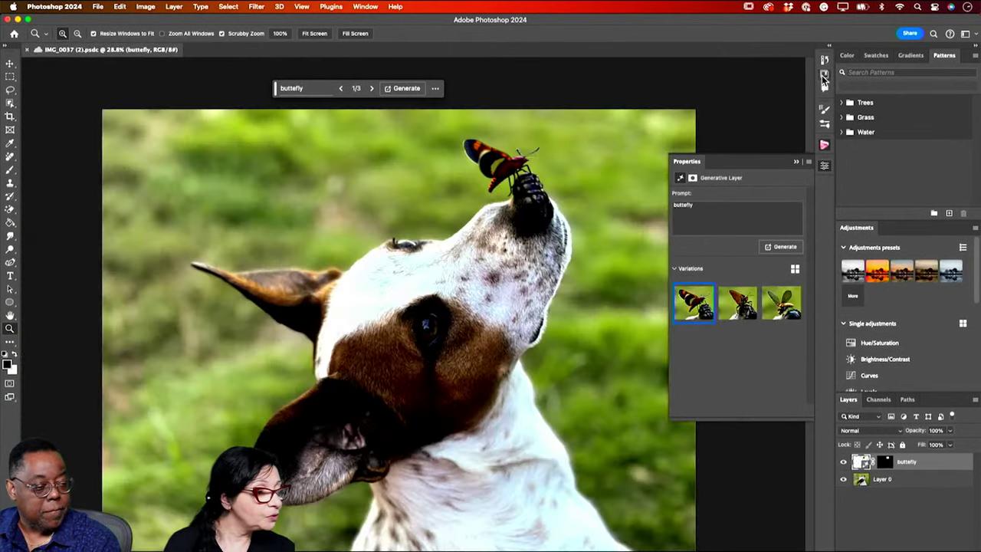
left_click(825, 74)
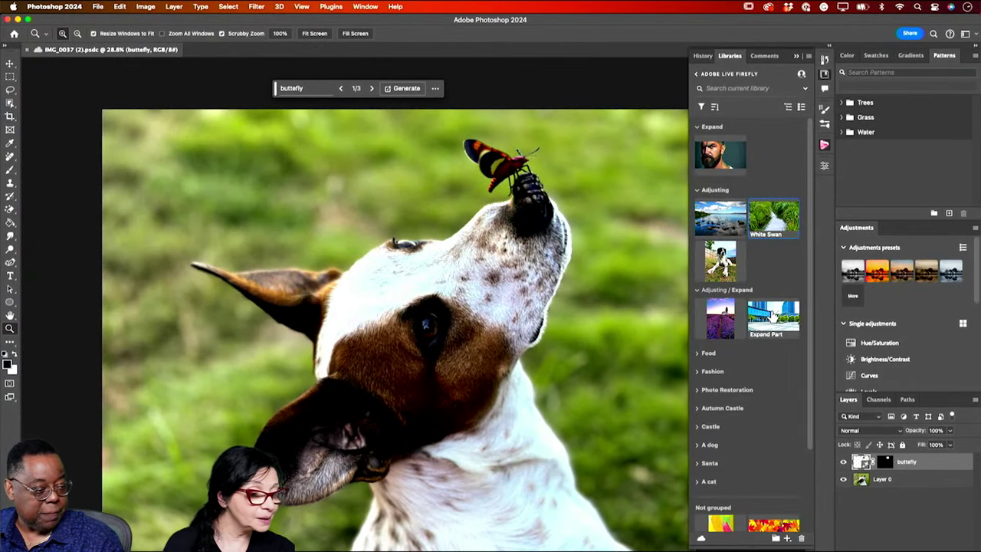
double_click(774, 311)
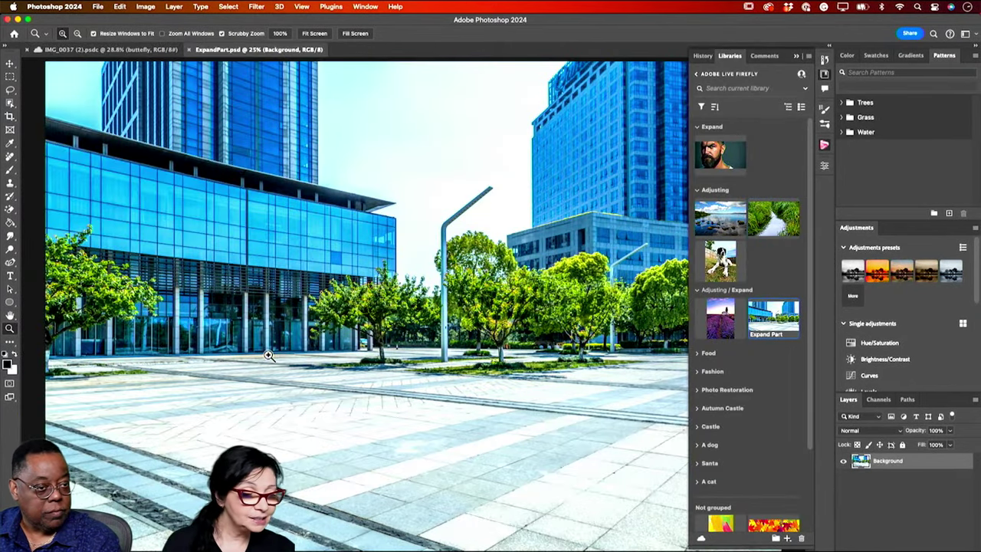
left_click_drag(268, 357, 240, 353)
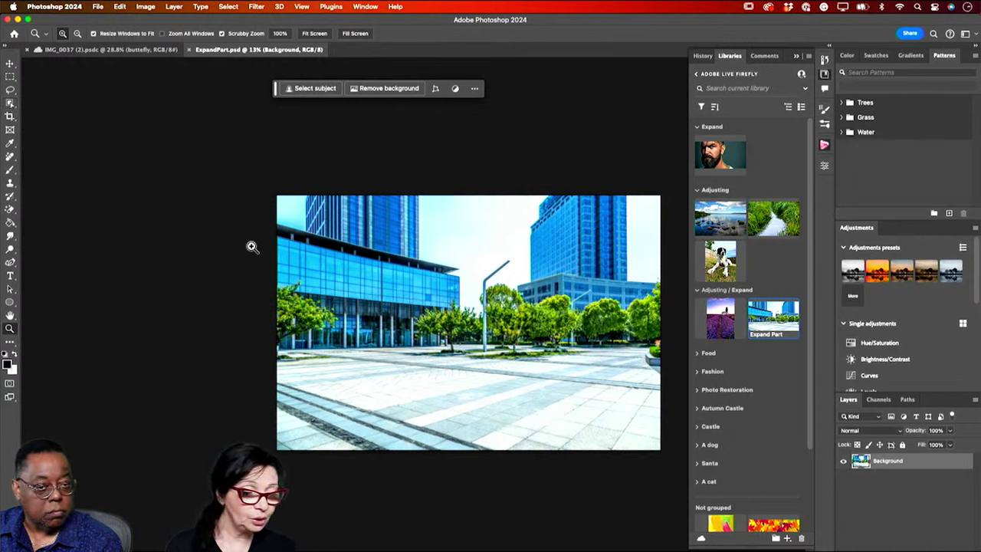
left_click_drag(412, 279, 422, 287)
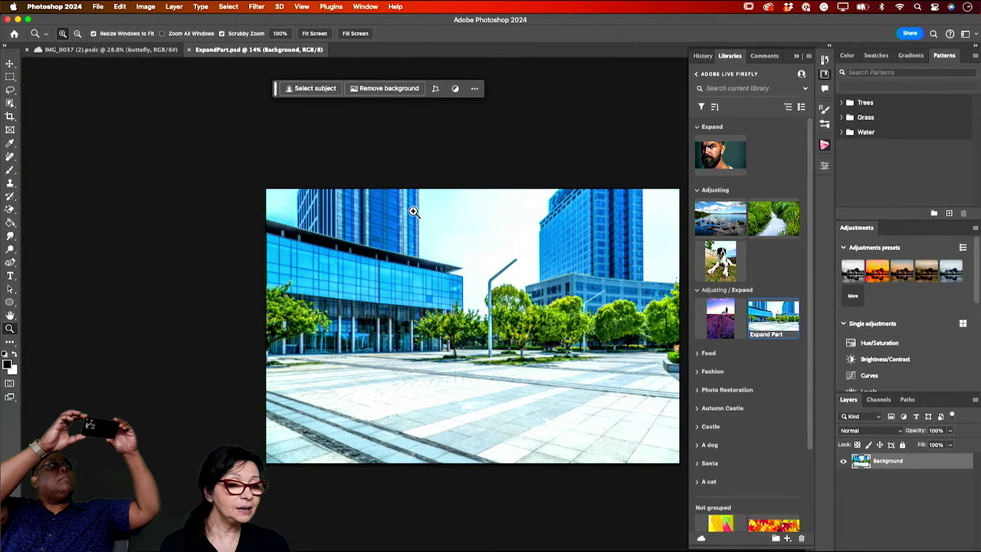
Use the Crop tool to extend the canvas past the left and top edges
left_click(10, 116)
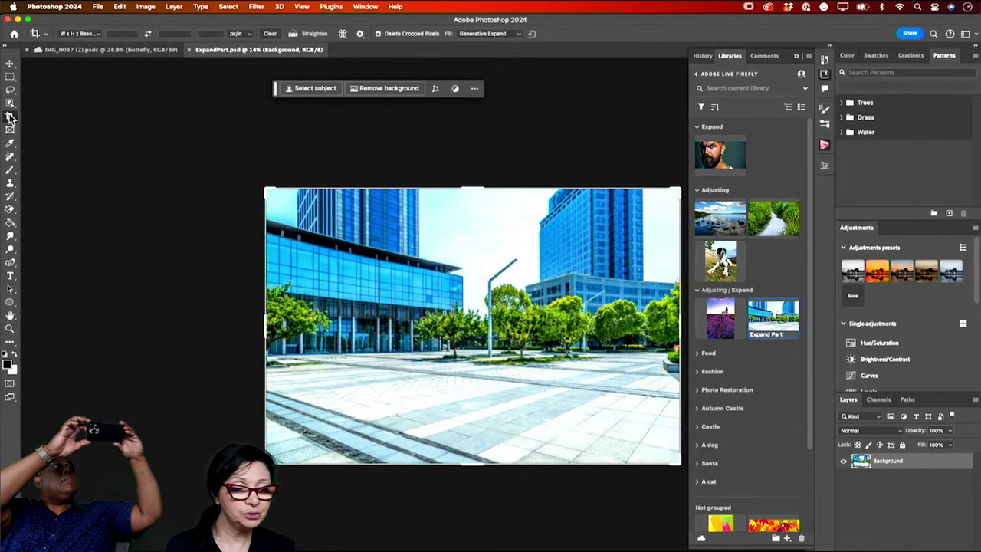
left_click_drag(263, 328, 201, 325)
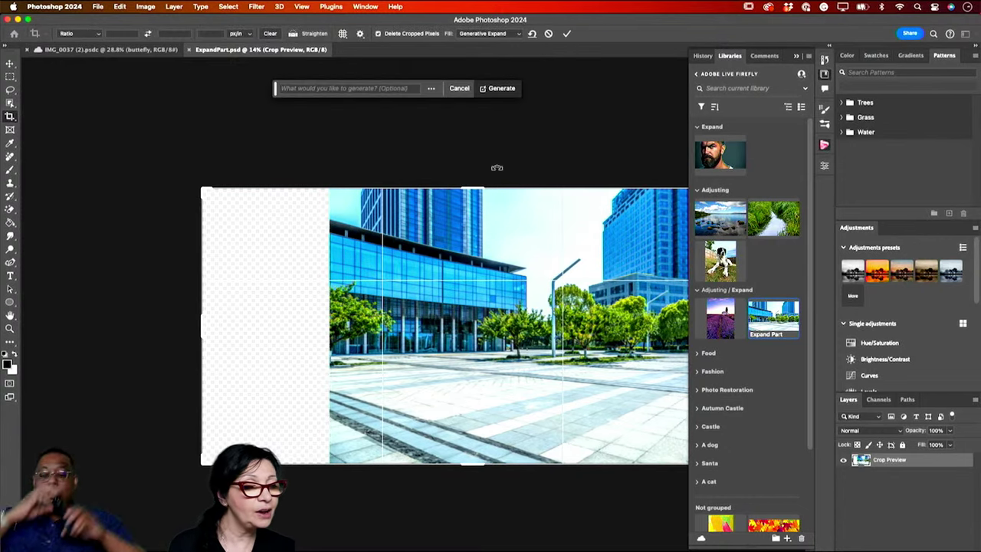
left_click_drag(473, 188, 473, 121)
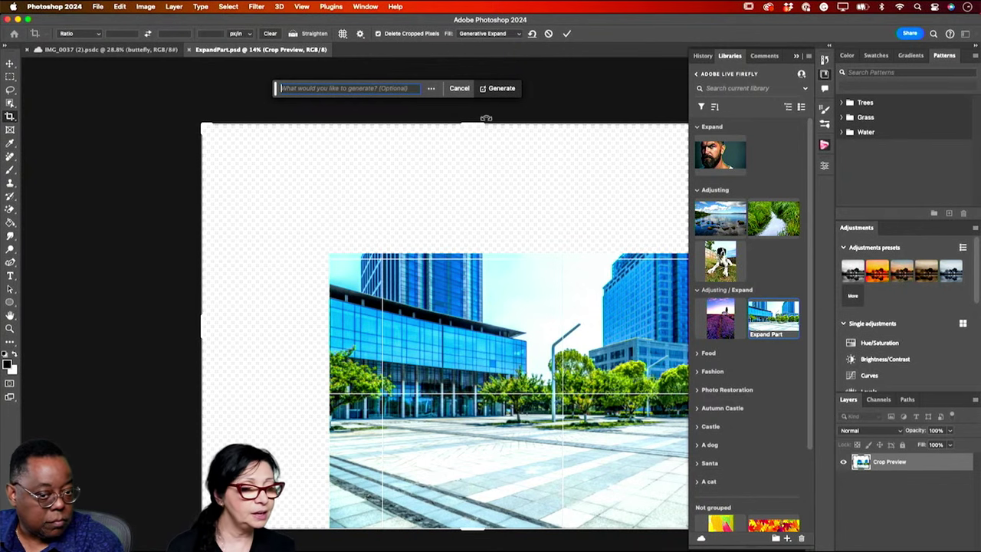
left_click(486, 118)
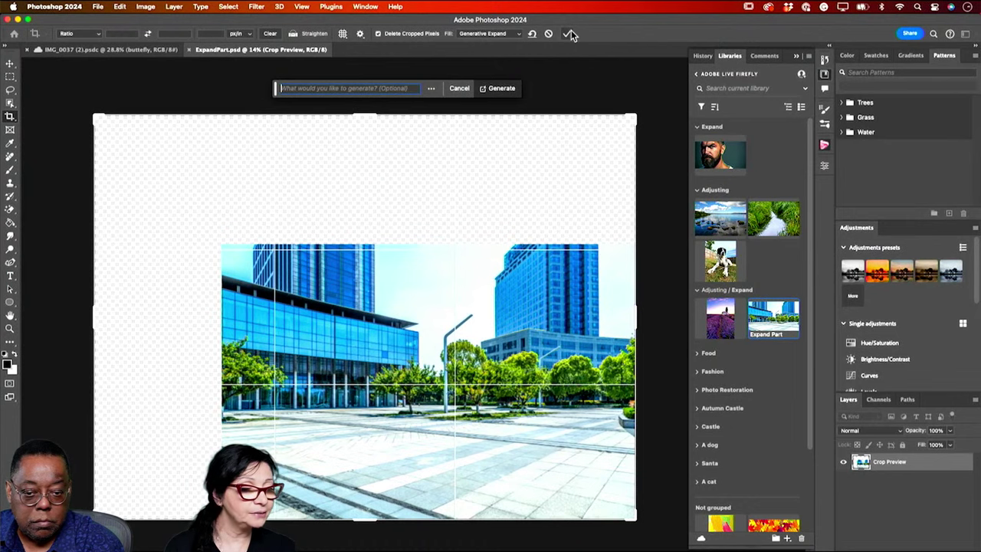
Commit the Generative Expand crop and keep the third expansion variation
left_click(570, 32)
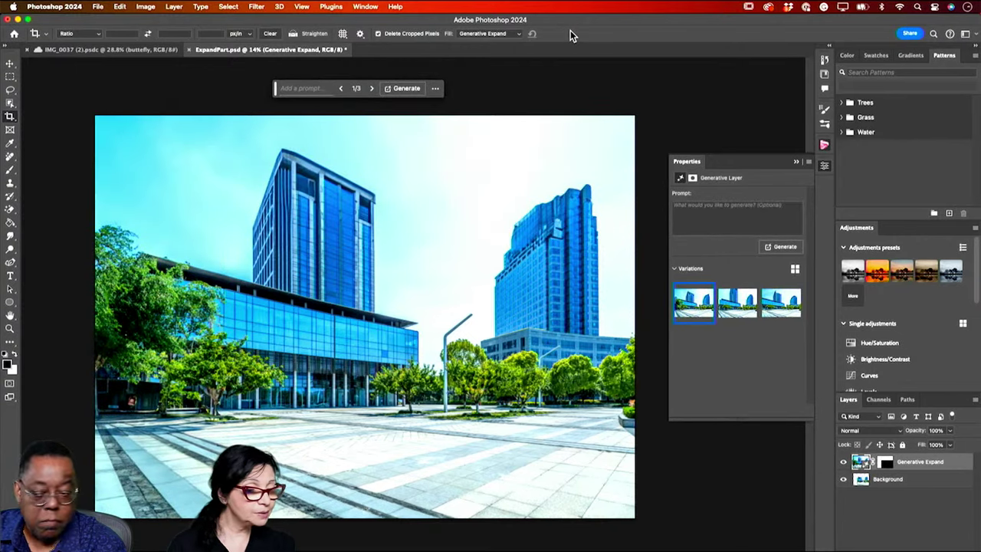
left_click(734, 298)
left_click(777, 309)
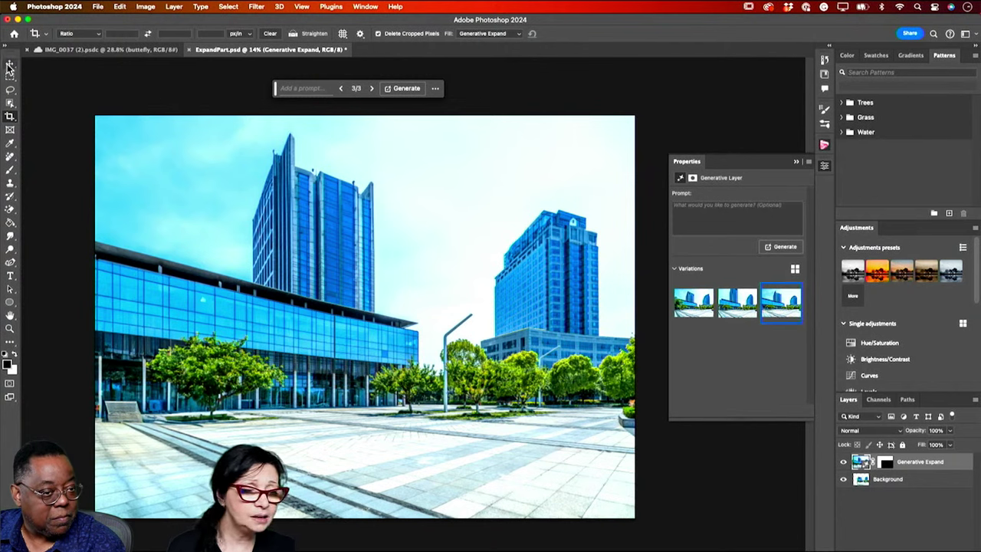
Close ExpandPart.psd without saving and open the Fashion group's Different outfit image
key("v")
left_click(188, 49)
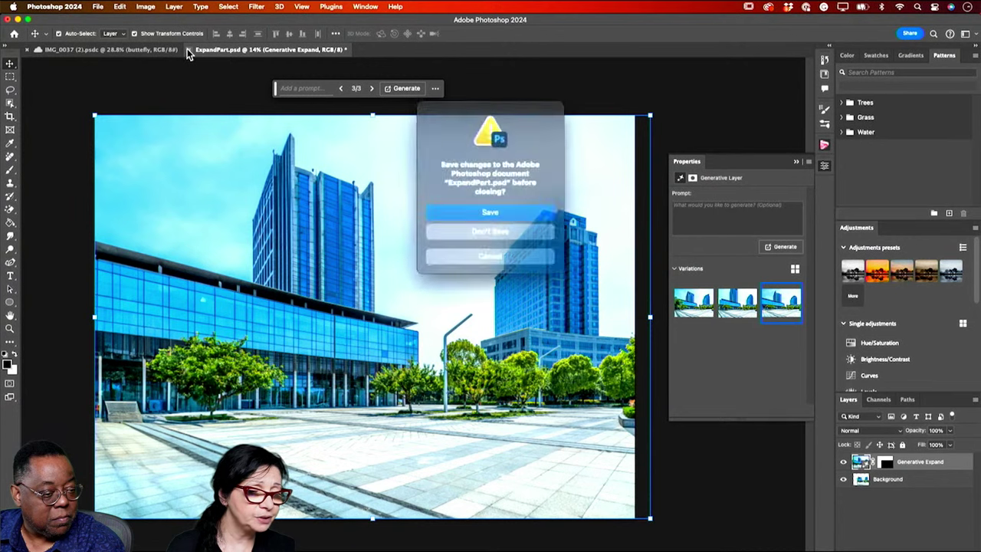
left_click(523, 227)
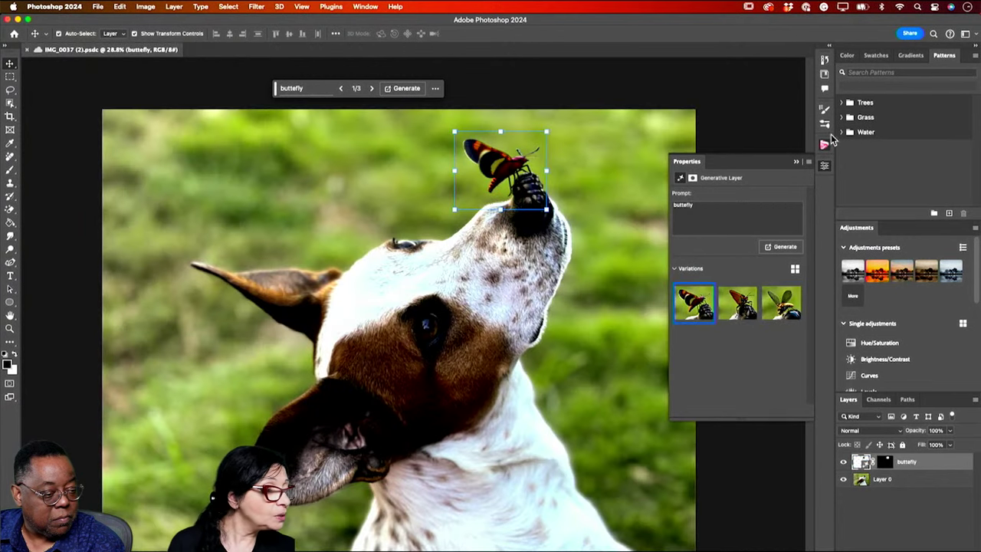
left_click(825, 75)
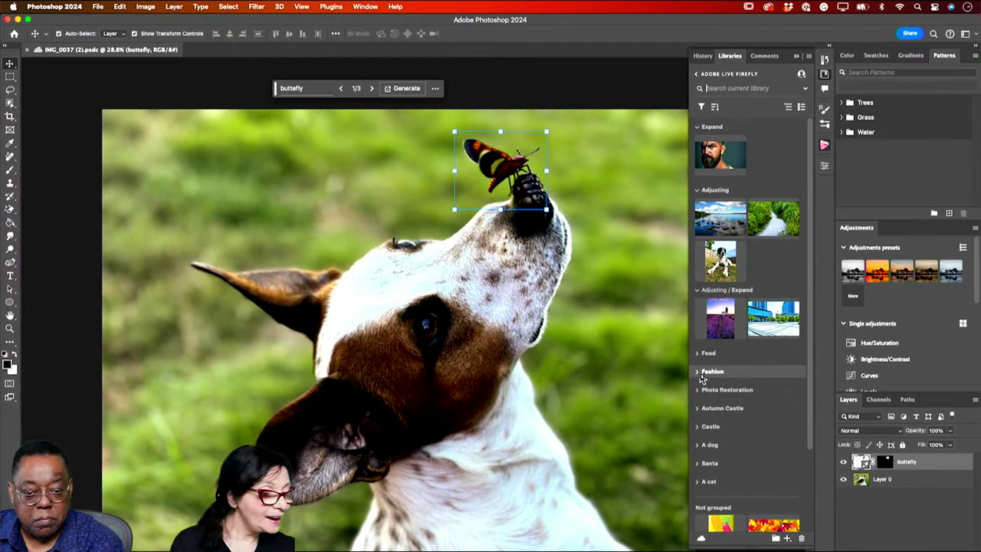
left_click(699, 372)
scroll(730, 400, "down", 2)
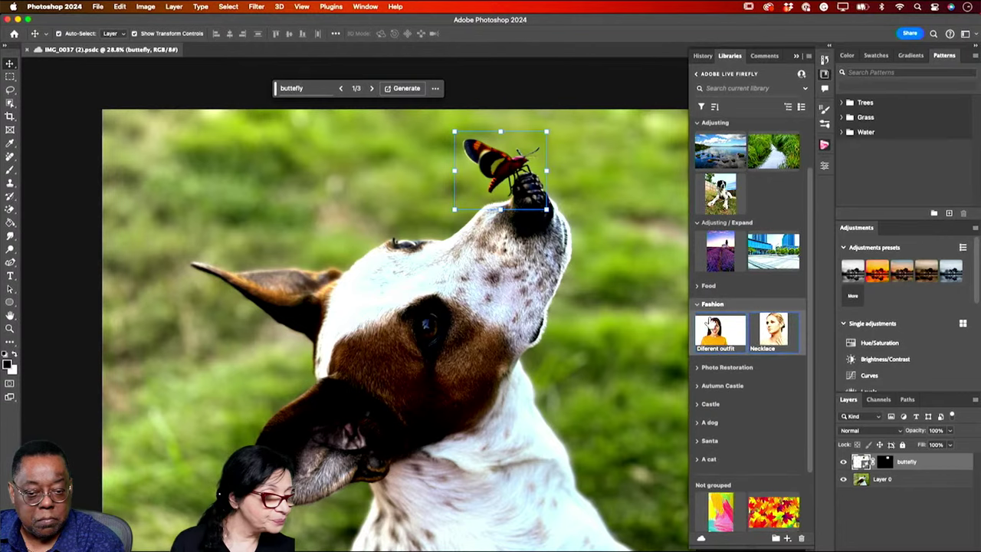
double_click(711, 326)
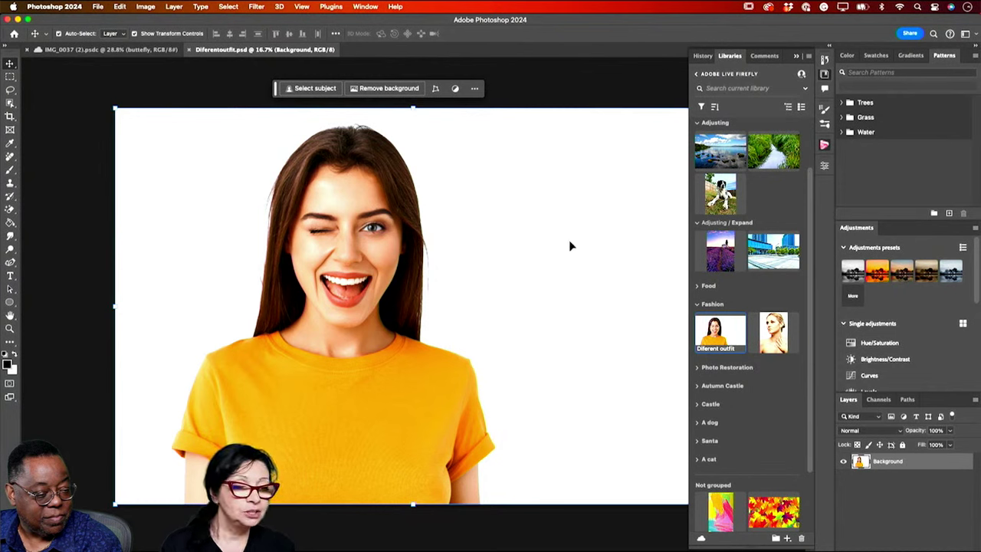
Select just the woman's yellow T-shirt with the Object Selection tool
left_click(10, 108)
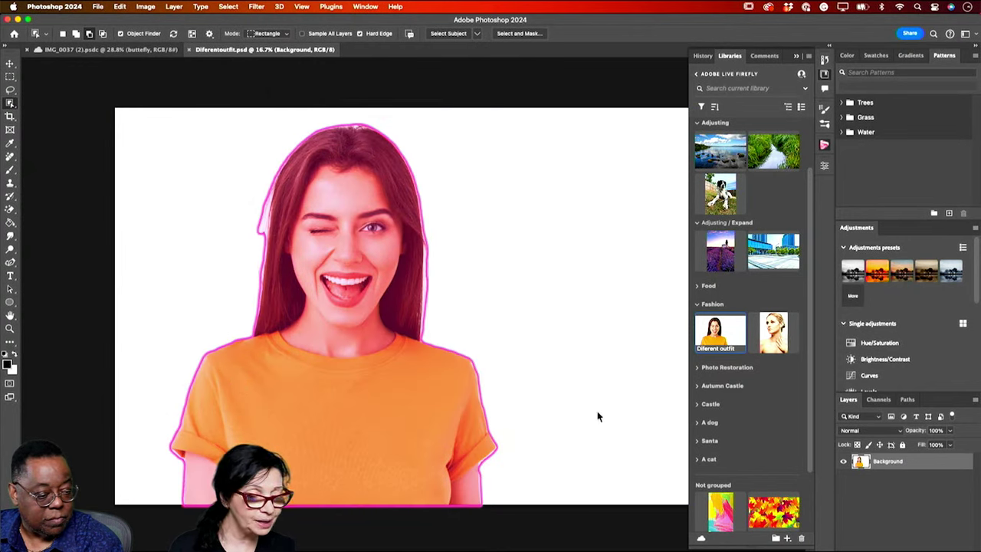
left_click(433, 377)
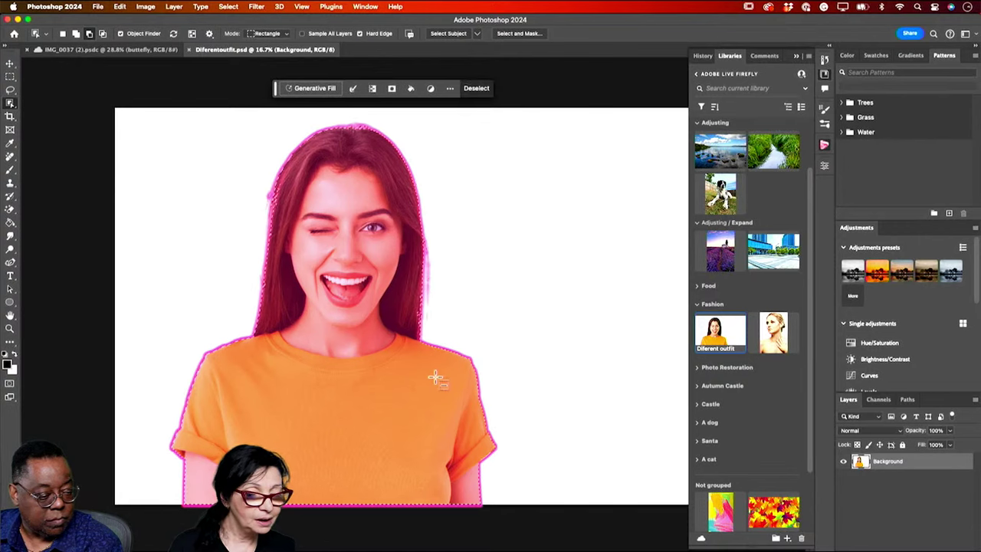
left_click(157, 363)
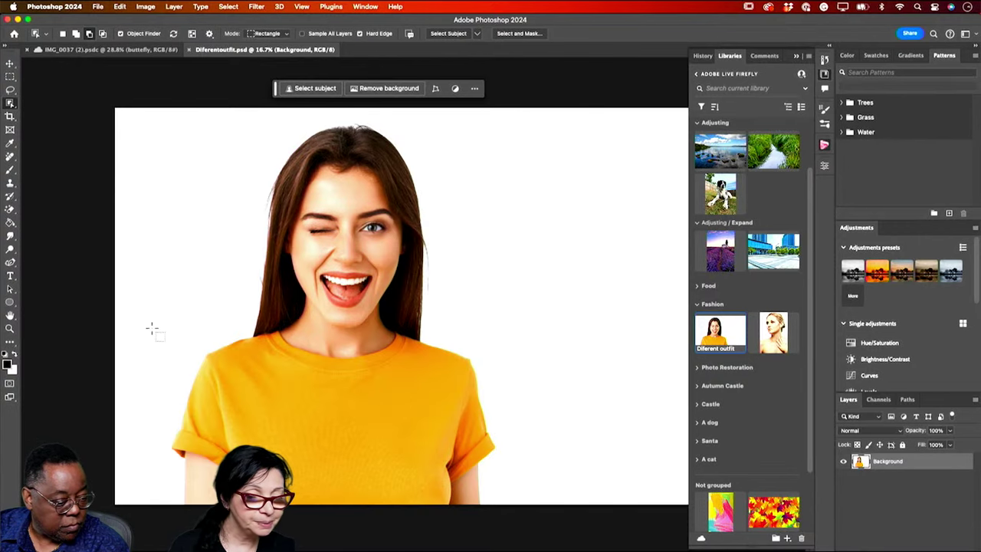
left_click_drag(151, 330, 506, 483)
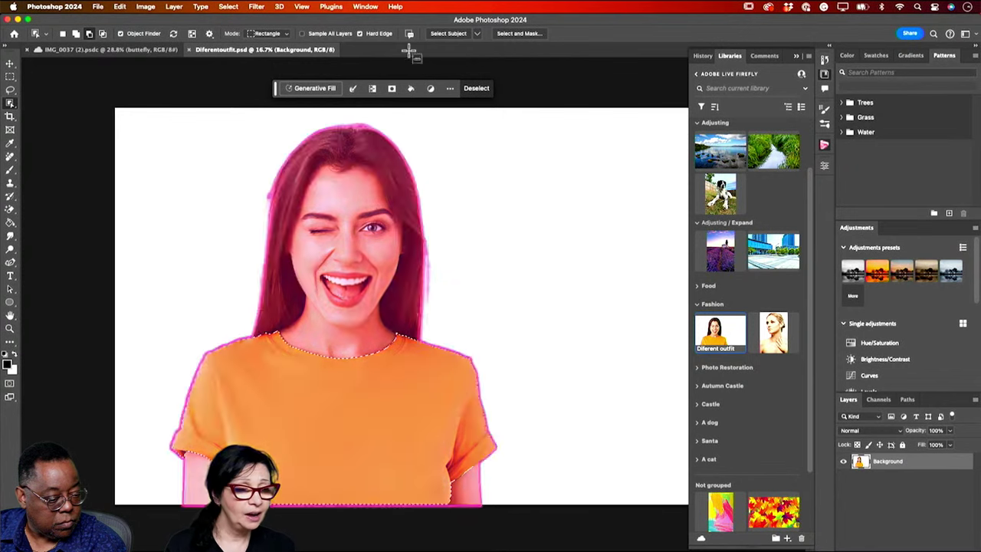
Generate a 'sweater' Generative Fill for the shirt selection
left_click(311, 87)
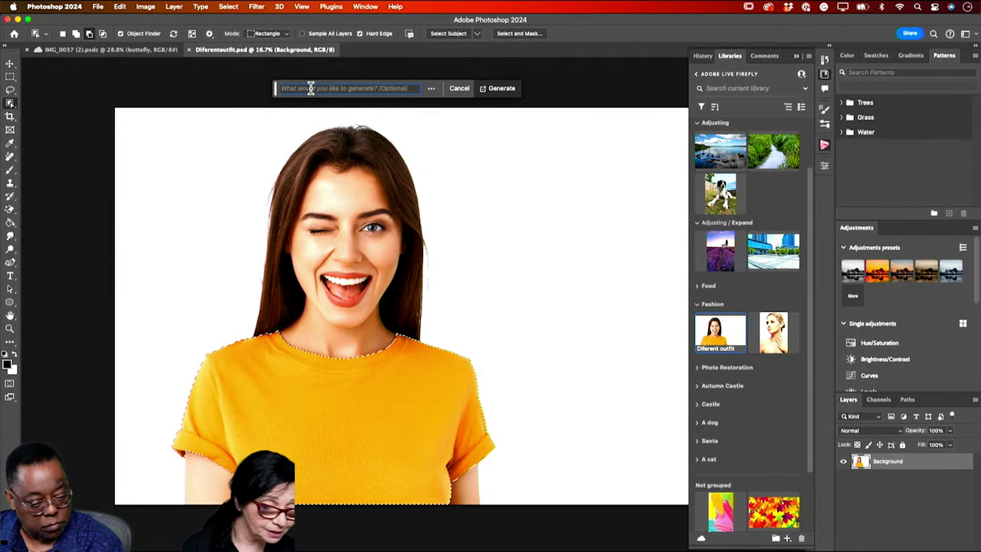
type("sweater")
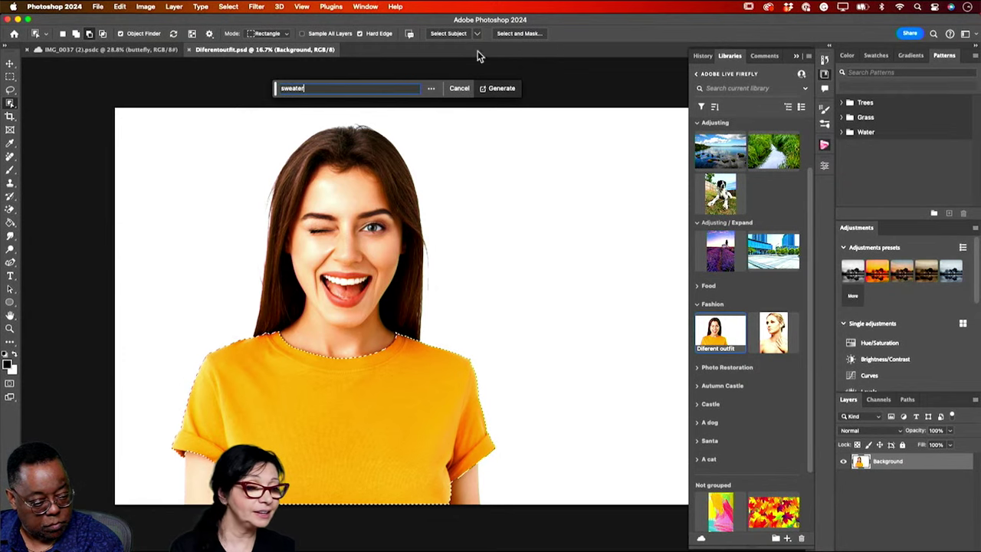
left_click(502, 90)
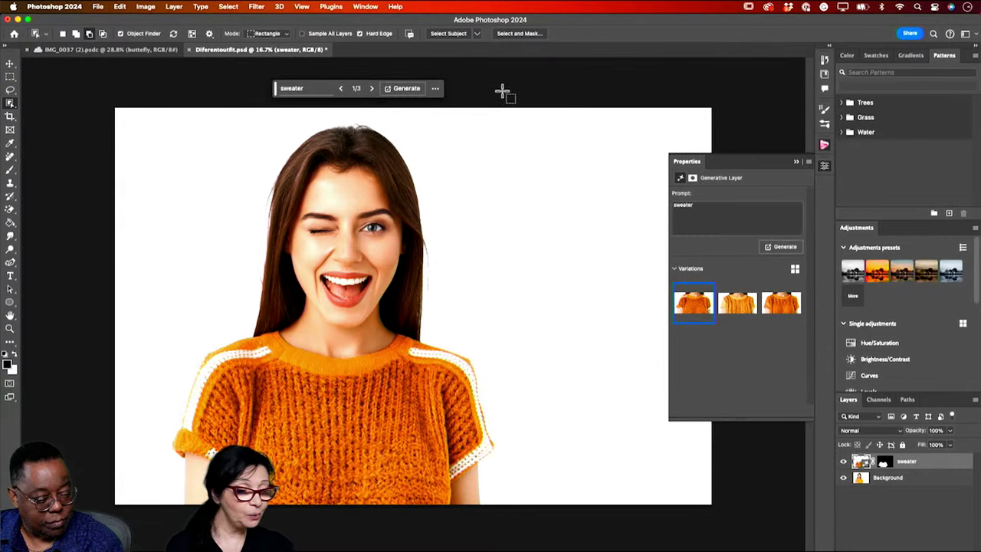
Apply the third, crew-neck knit sweater variation and select the prompt text for replacement
left_click(748, 314)
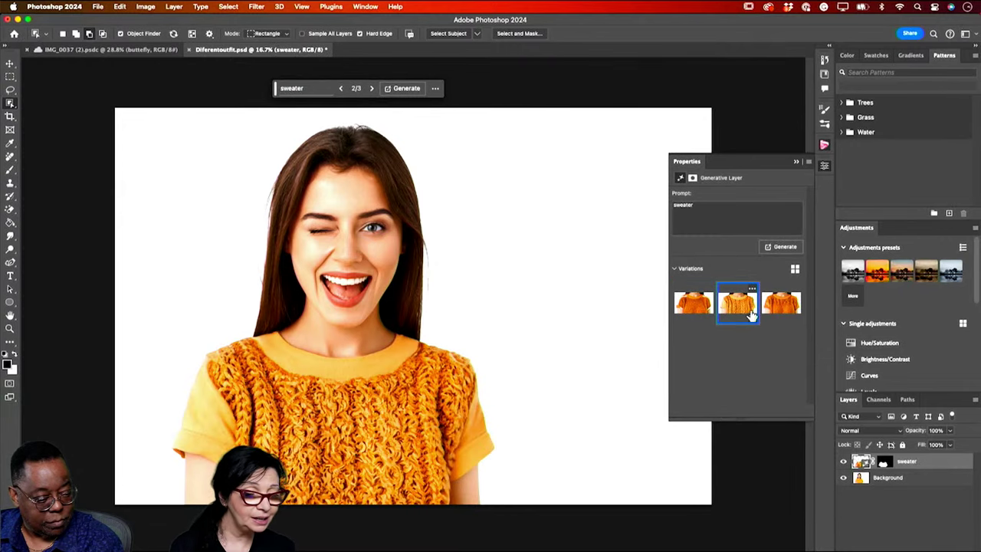
left_click(777, 309)
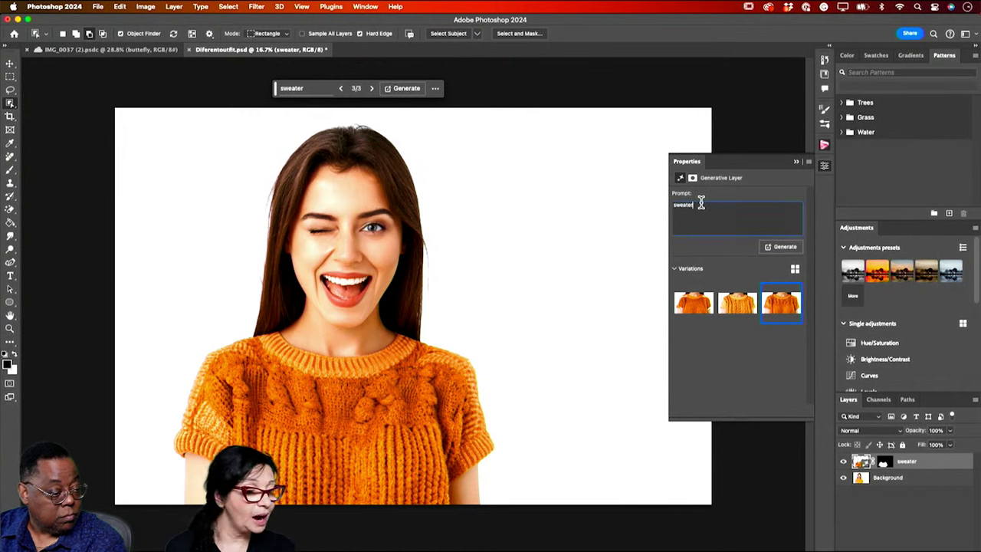
double_click(701, 203)
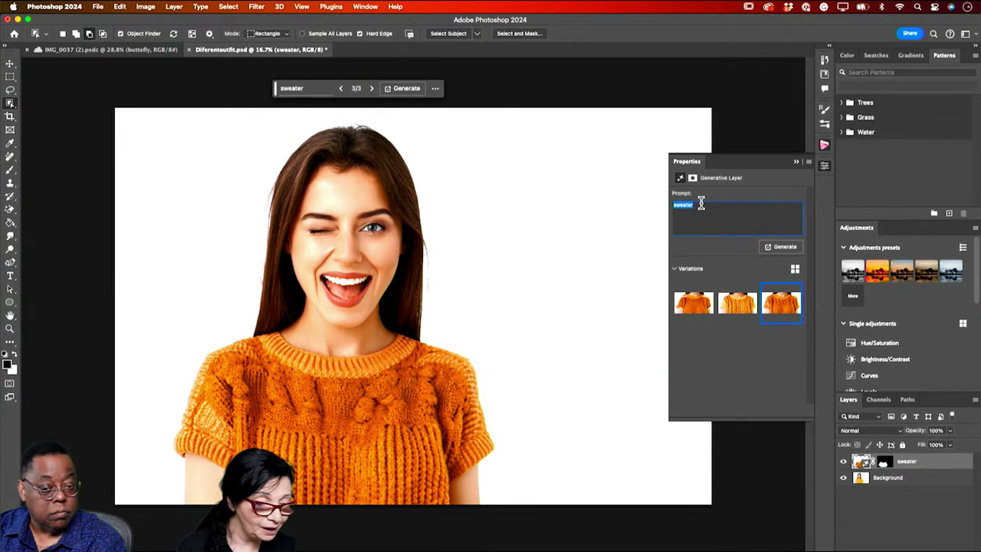
Generate 'party dress' variations and preview the gold and rose-gold sequin dresses
type("party dress")
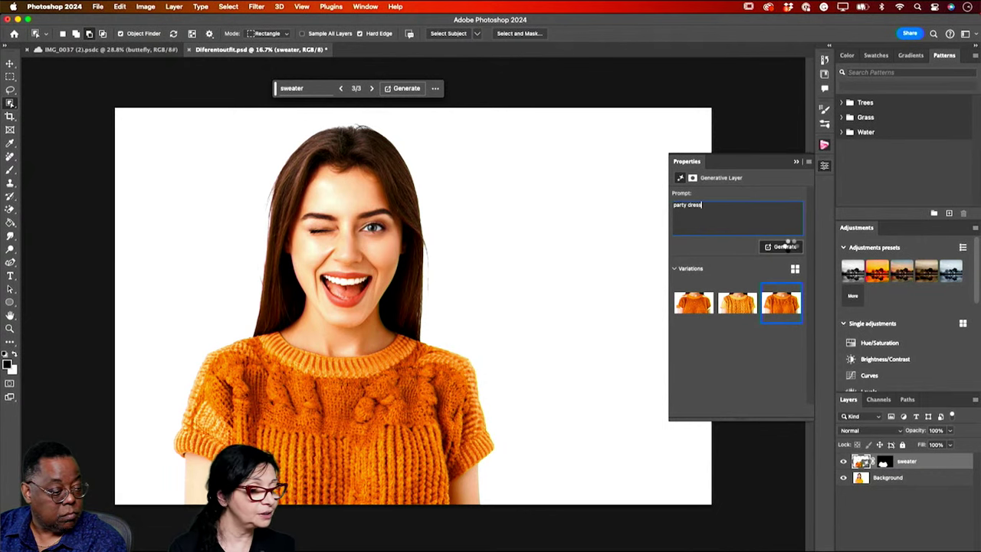
left_click(790, 248)
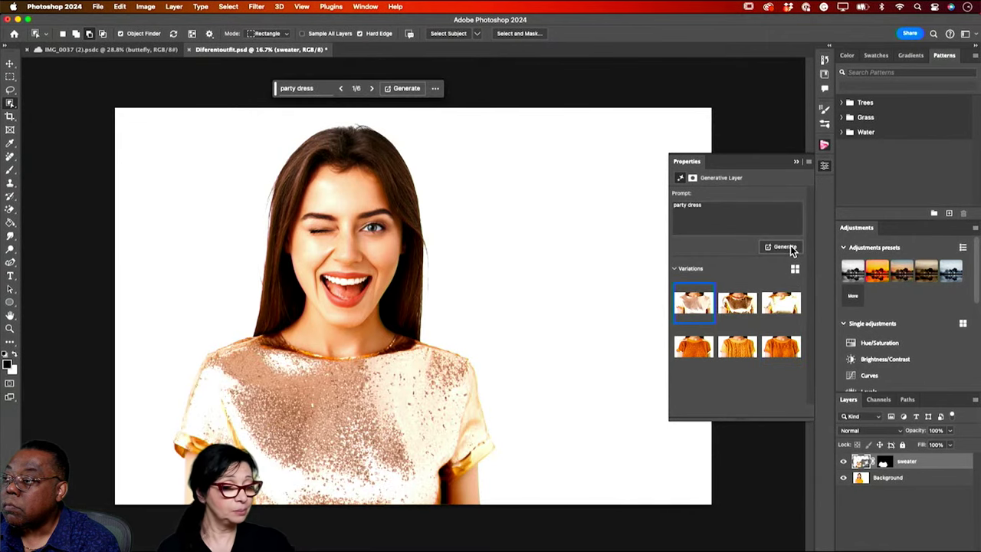
left_click(735, 306)
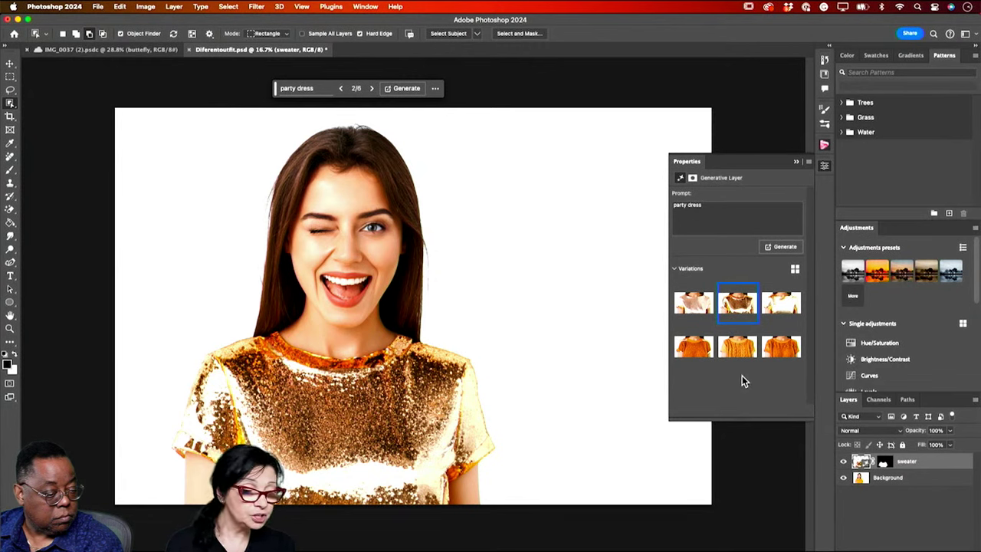
left_click(686, 304)
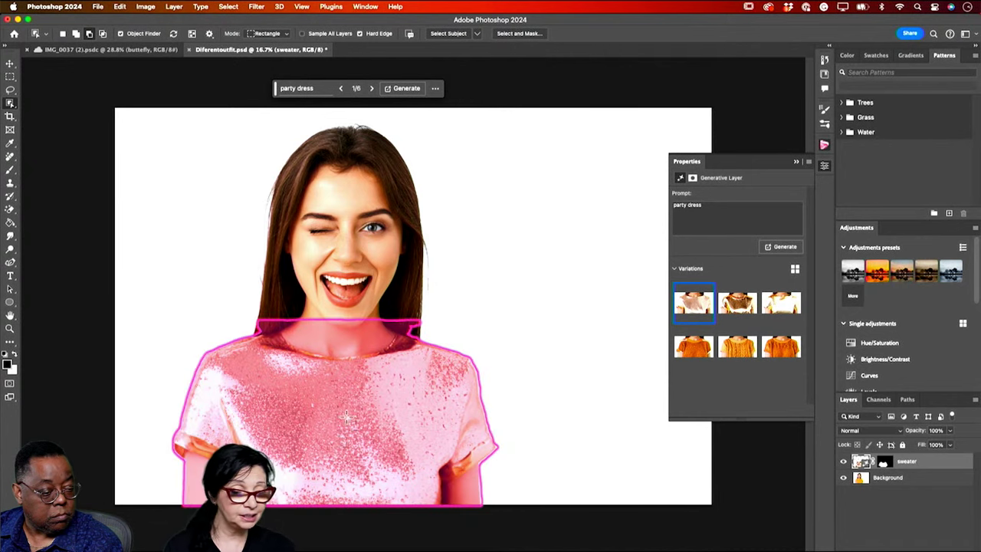
Delete one orange sweater variation and apply the white sequin dress variation
left_click(693, 356)
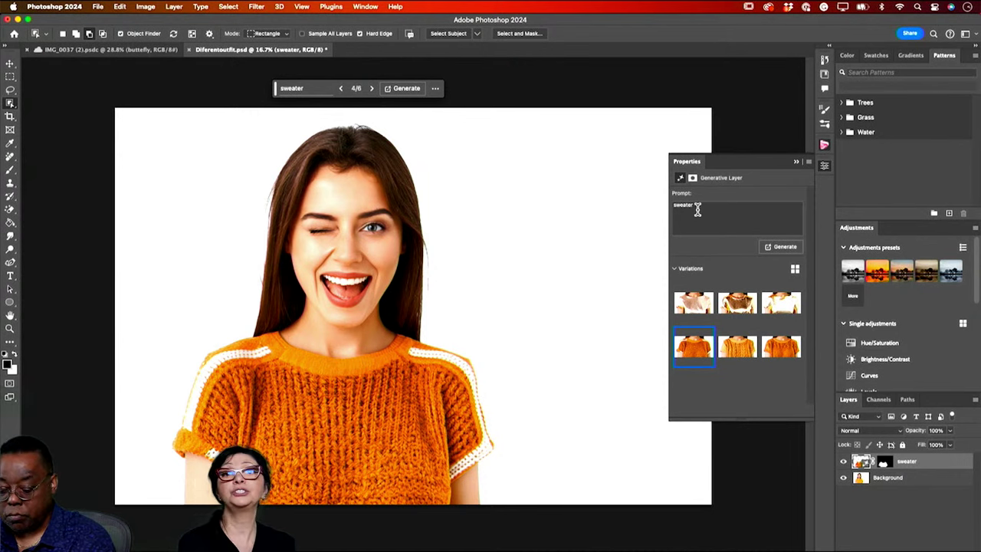
mouse_move(744, 365)
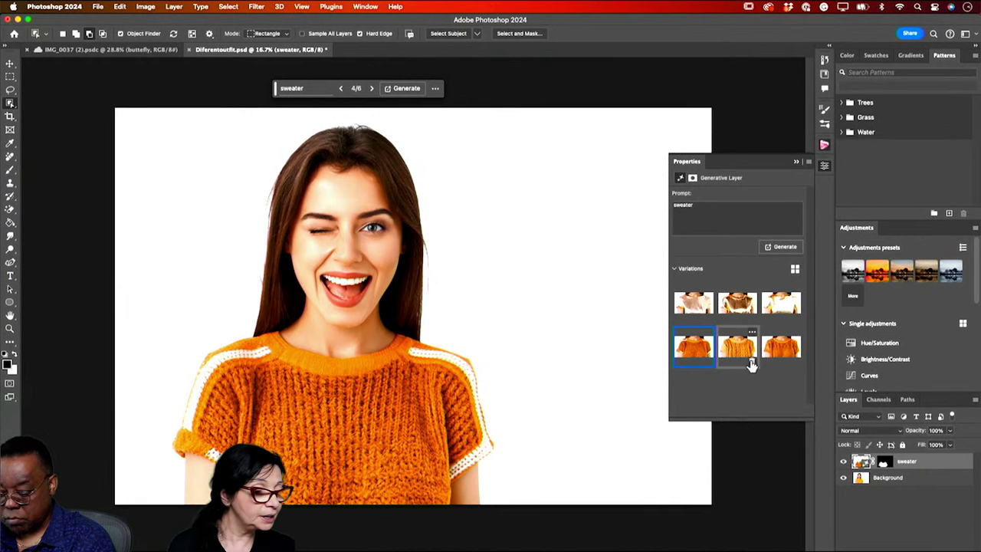
left_click(751, 365)
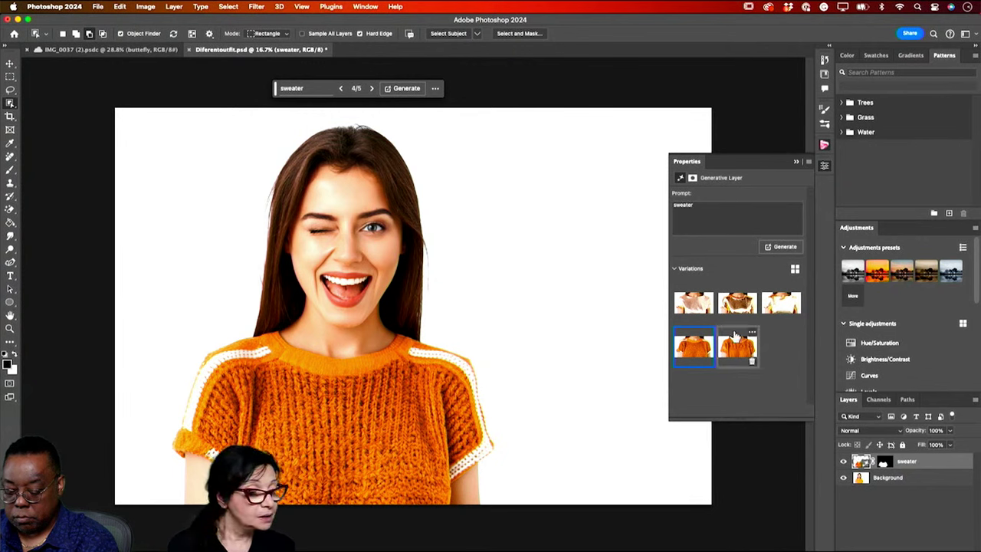
left_click(737, 302)
left_click(779, 305)
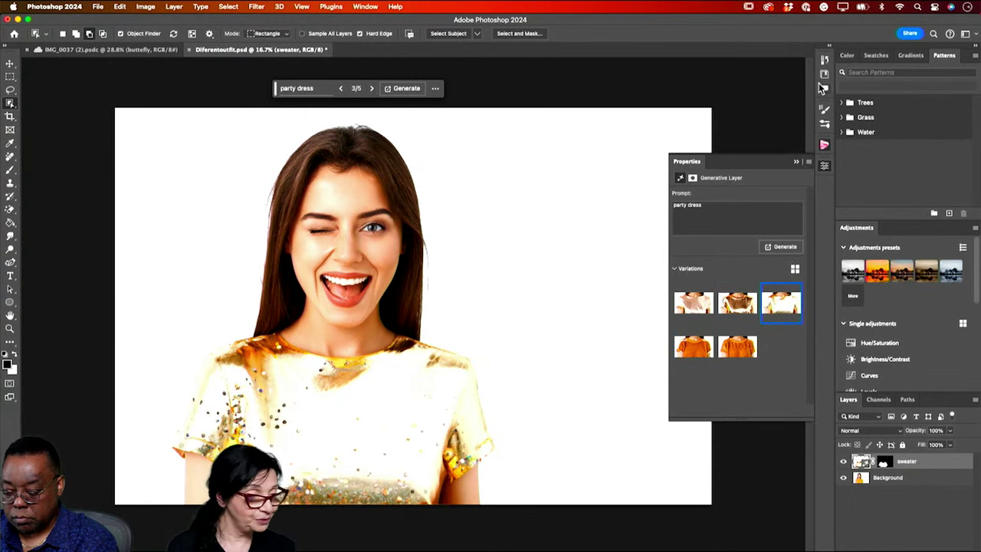
Close Differentoutfit.psd without saving and open the Necklace sample from the Firefly library
left_click(189, 49)
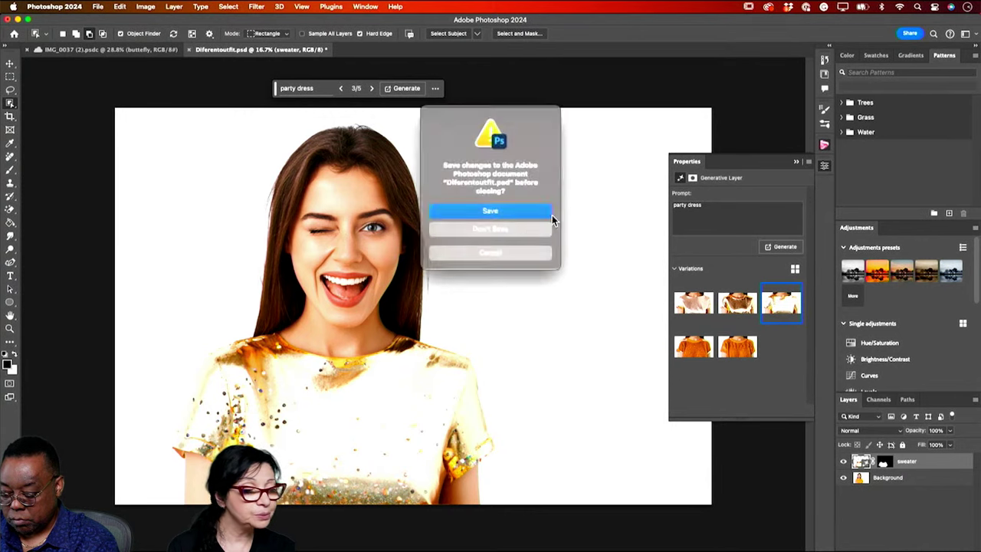
left_click(491, 228)
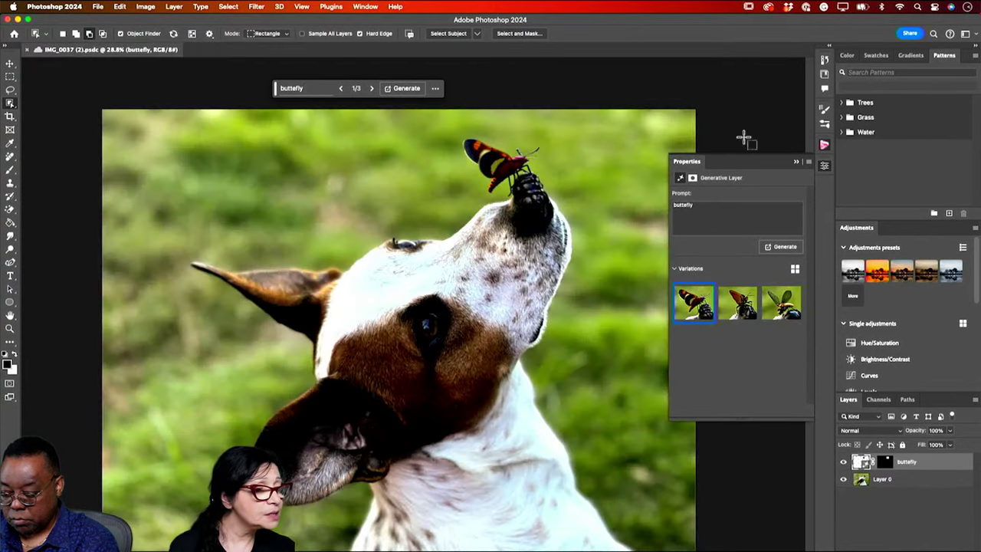
left_click(824, 74)
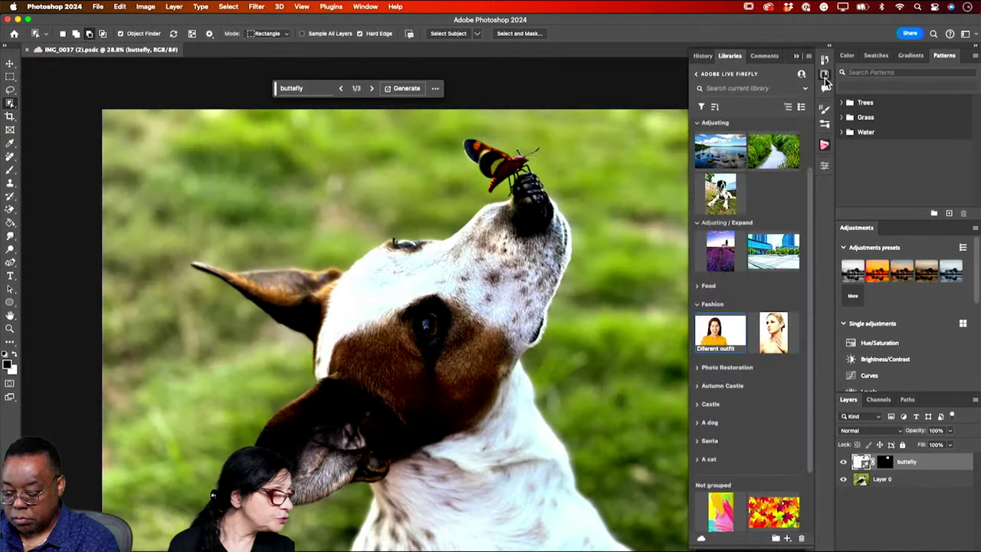
double_click(775, 334)
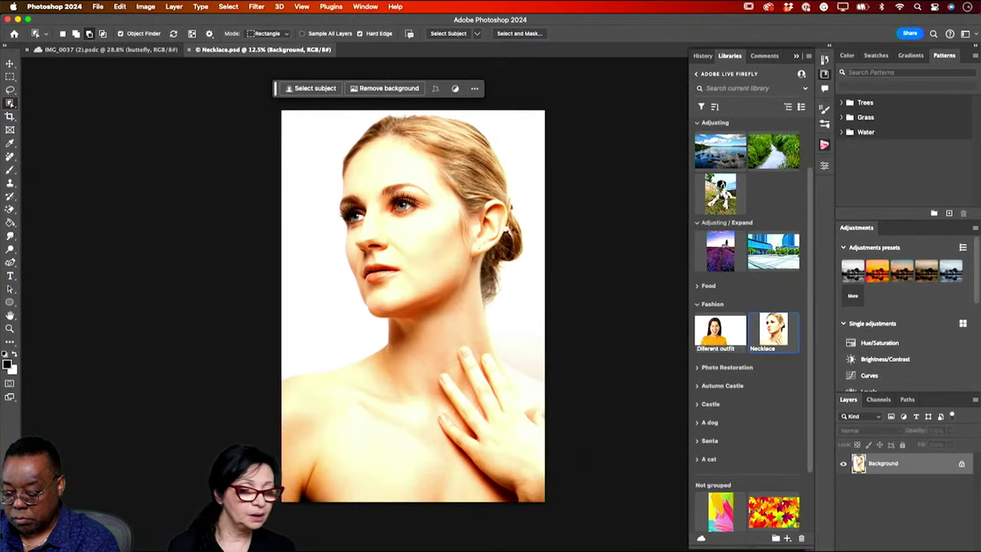
Zoom in and marquee a rectangle across the woman's lower neck for Generative Fill
left_click(10, 329)
left_click_drag(458, 317, 476, 337)
scroll(476, 338, "up", 2)
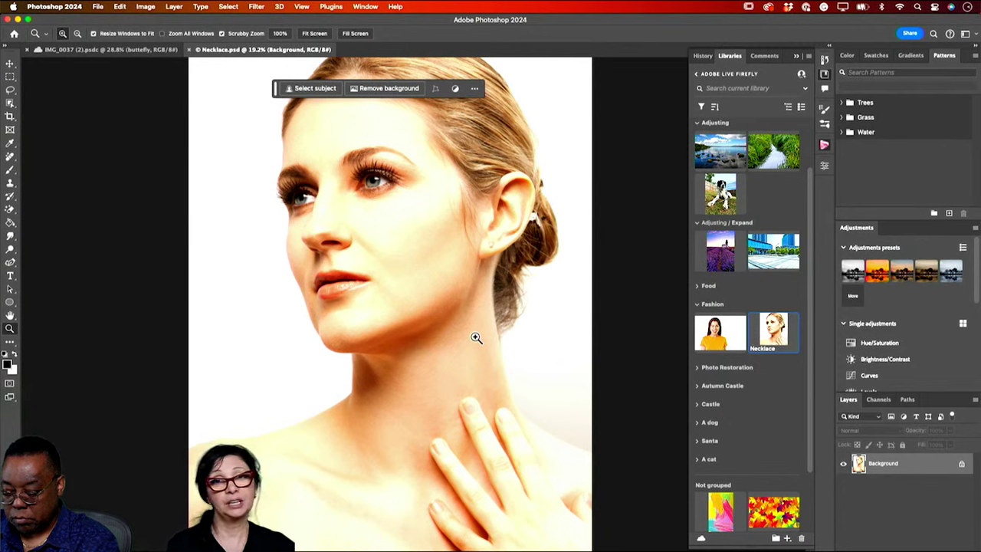
left_click(10, 78)
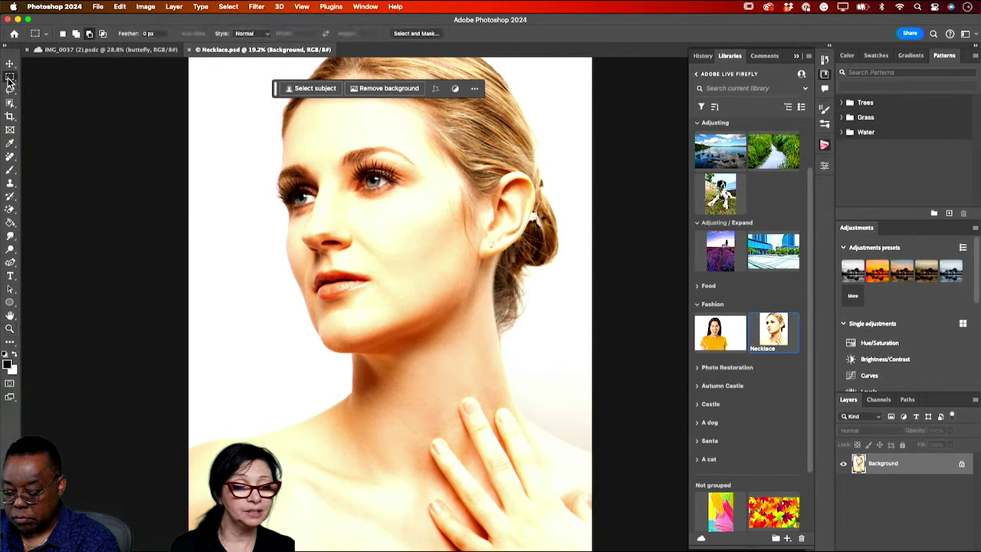
left_click(330, 368)
left_click_drag(331, 368, 526, 427)
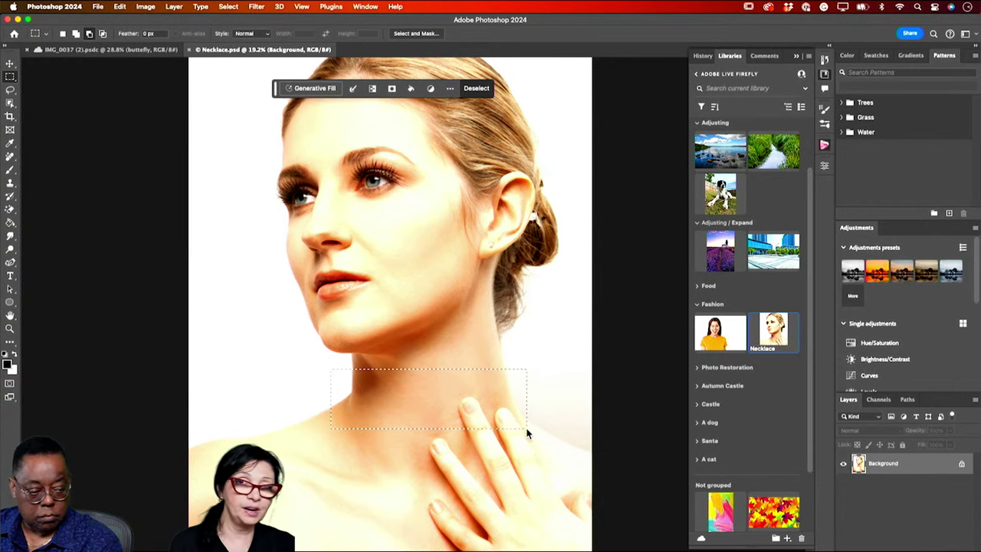
left_click(310, 89)
Generate 'fashion jewelry' on the neck and settle on the blue-stone necklace variation
type("f")
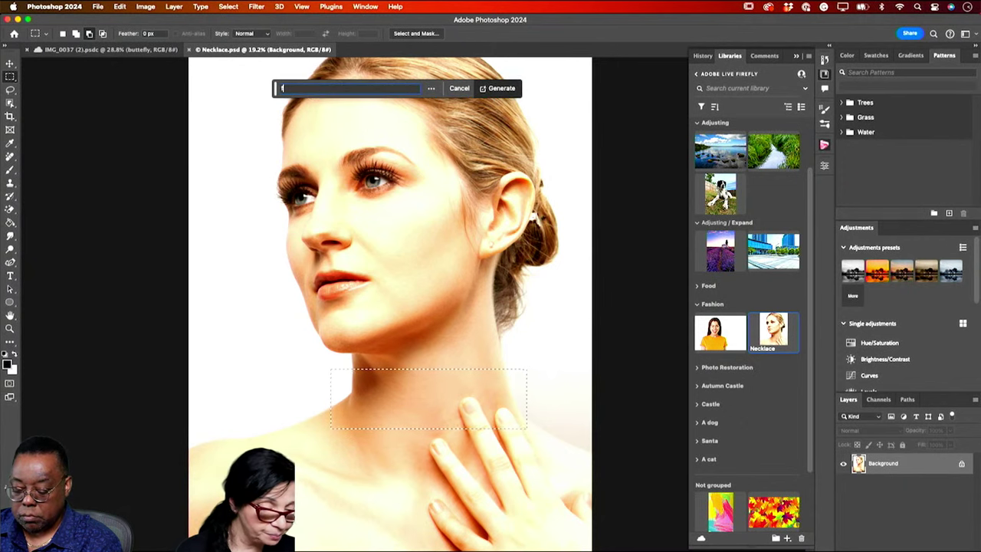
type("ashion jewelry")
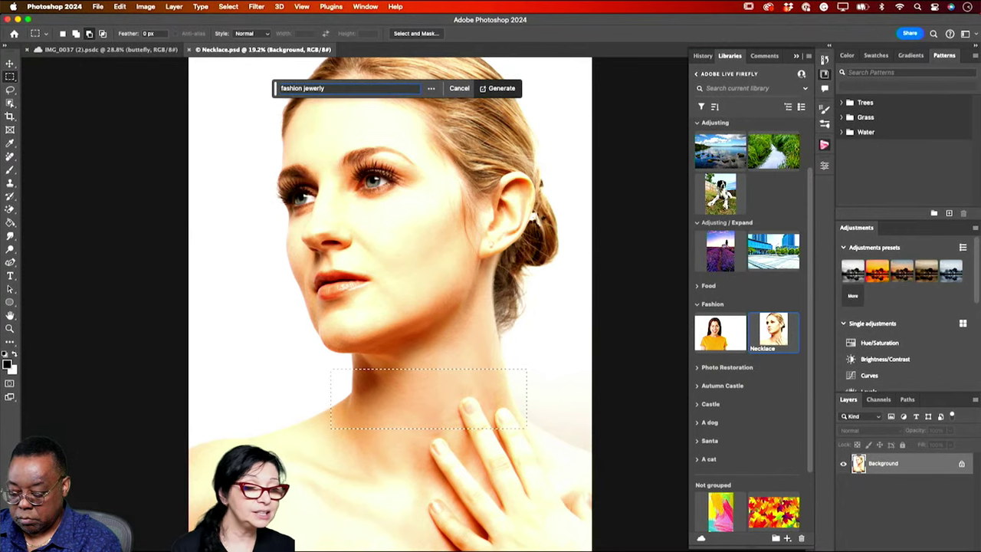
left_click(512, 92)
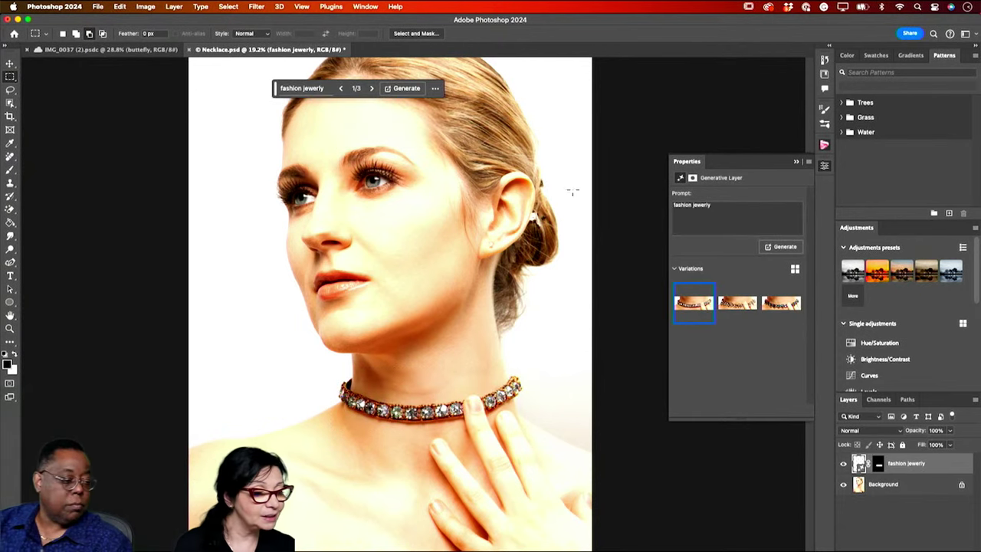
left_click(739, 305)
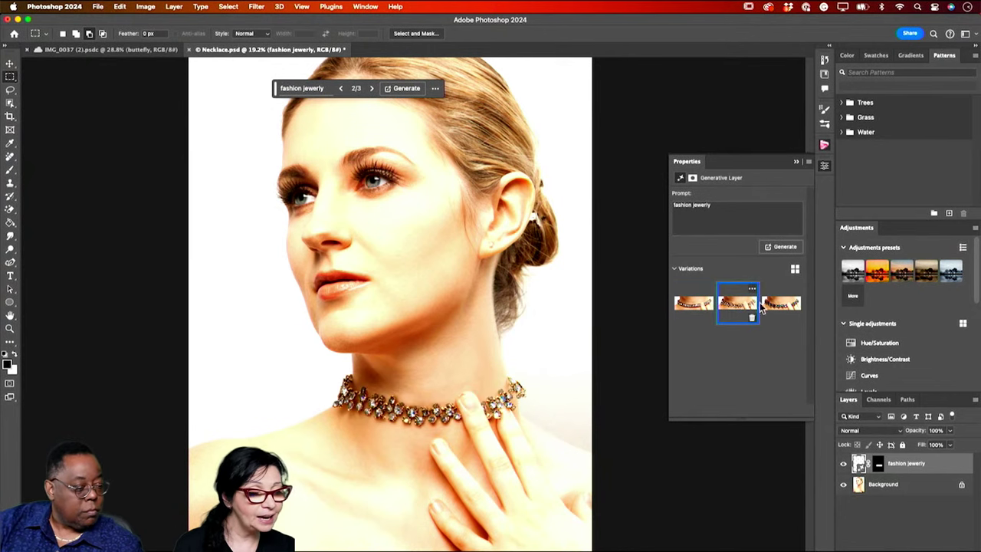
left_click(776, 306)
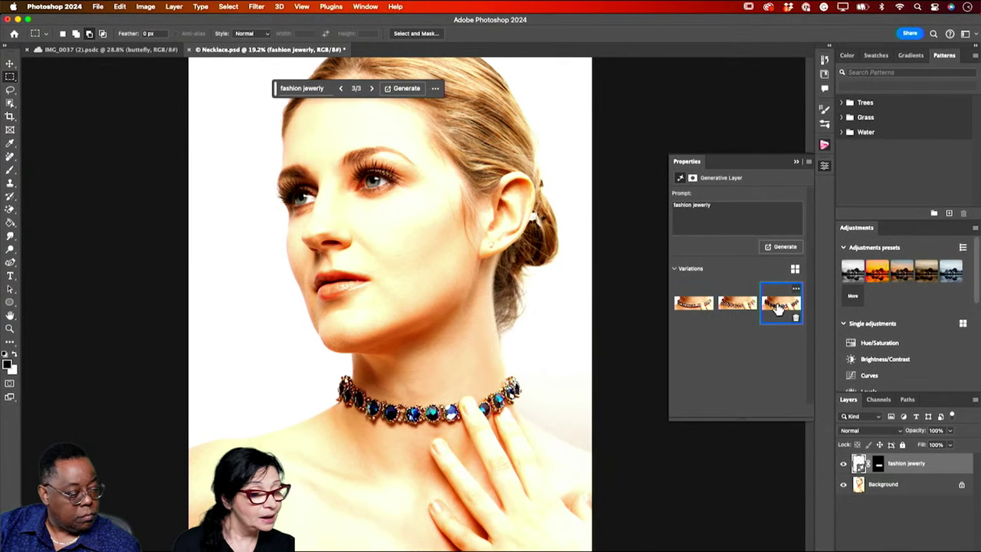
left_click(687, 307)
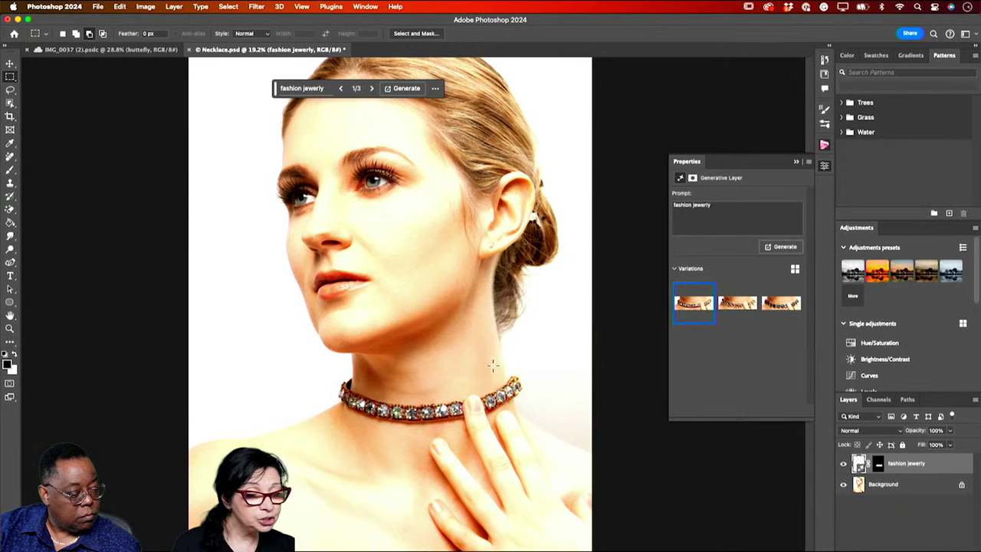
left_click(727, 316)
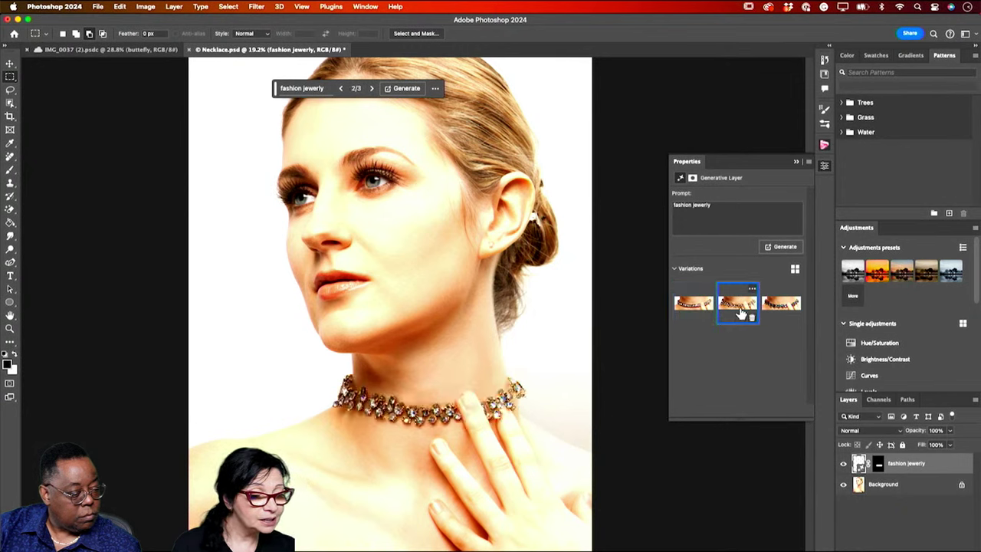
left_click(773, 310)
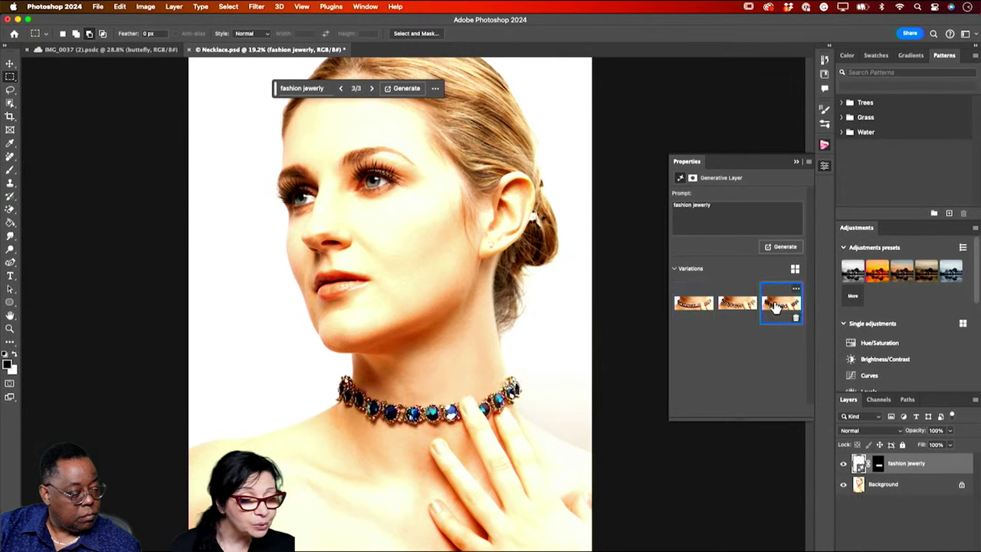
left_click(10, 328)
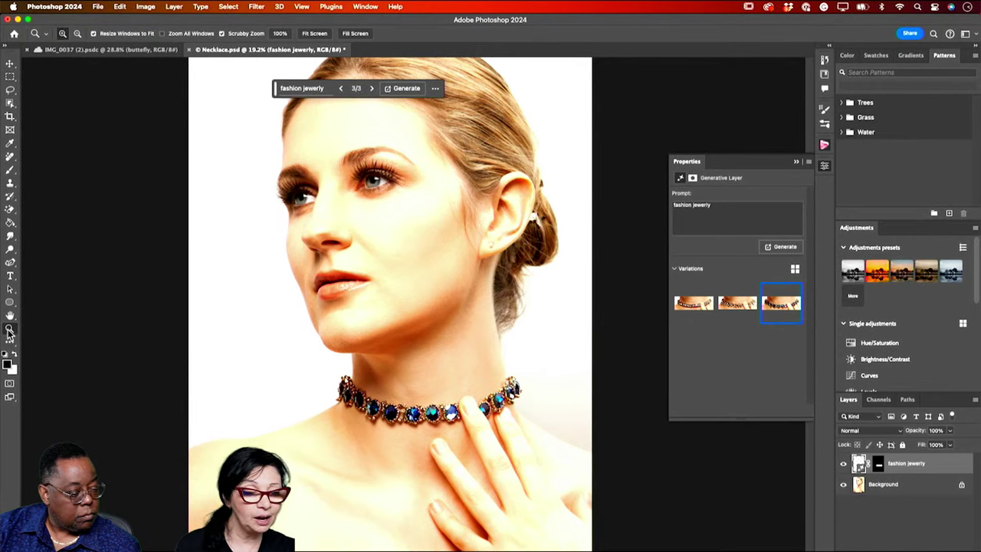
left_click_drag(519, 429, 471, 444)
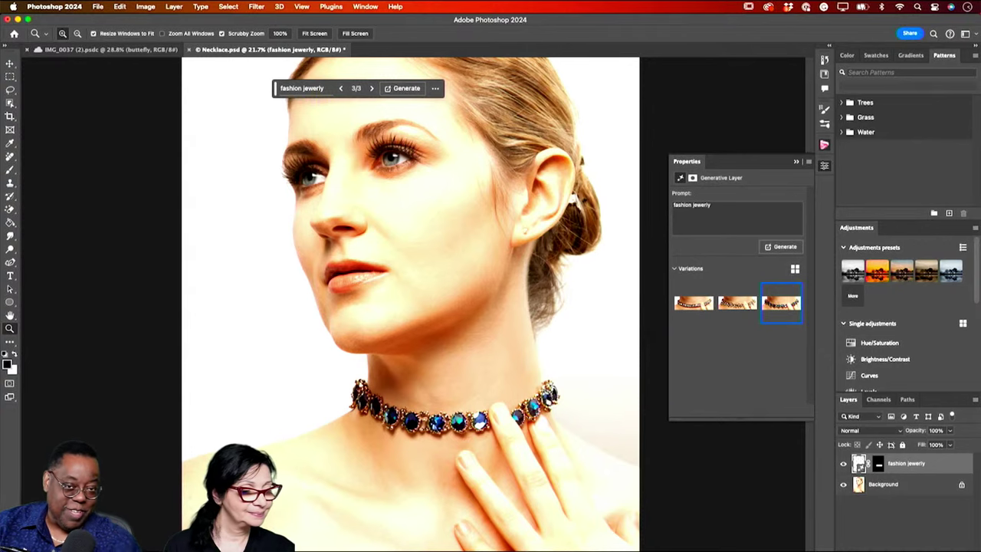
left_click(694, 305)
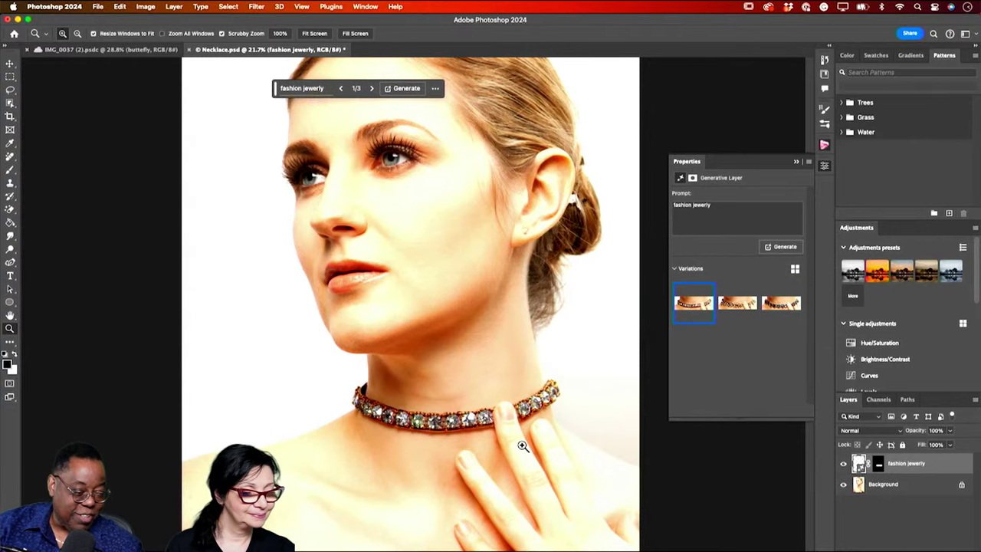
left_click_drag(519, 447, 547, 470)
key("super+0")
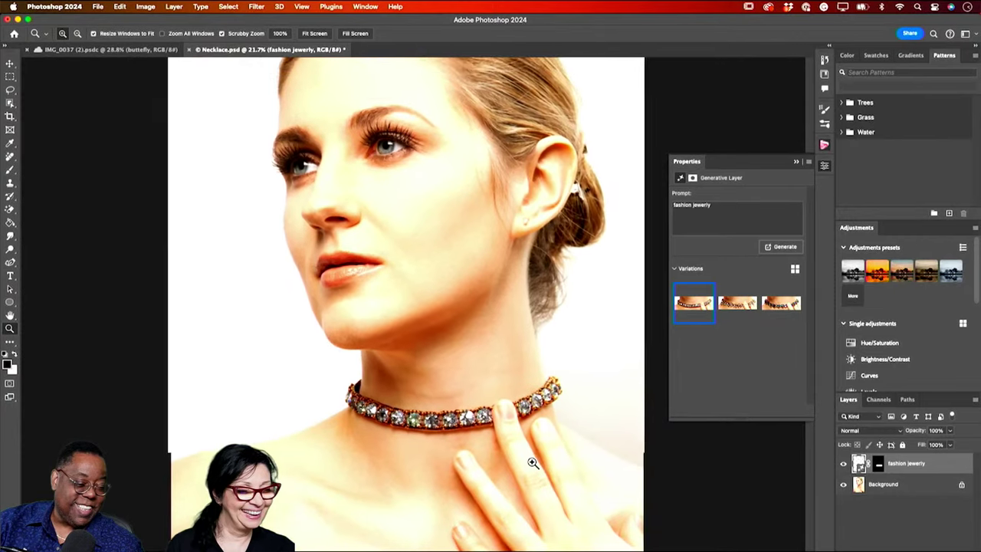
left_click(740, 305)
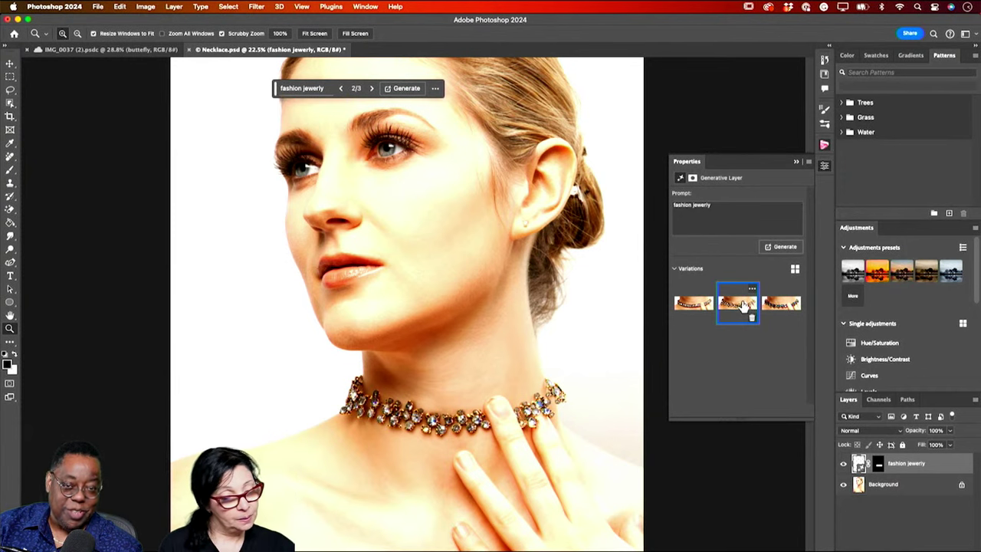
left_click(782, 307)
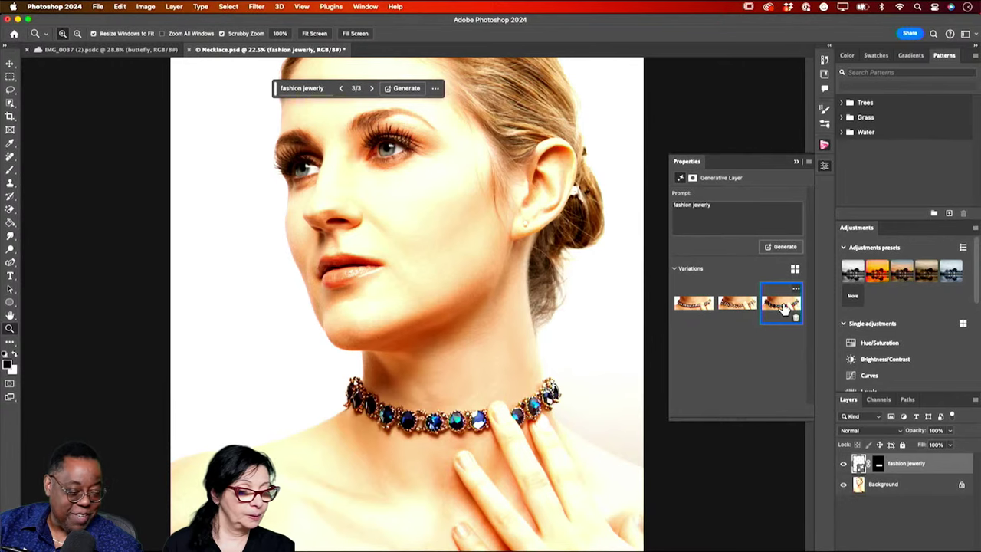
left_click_drag(503, 460, 434, 469)
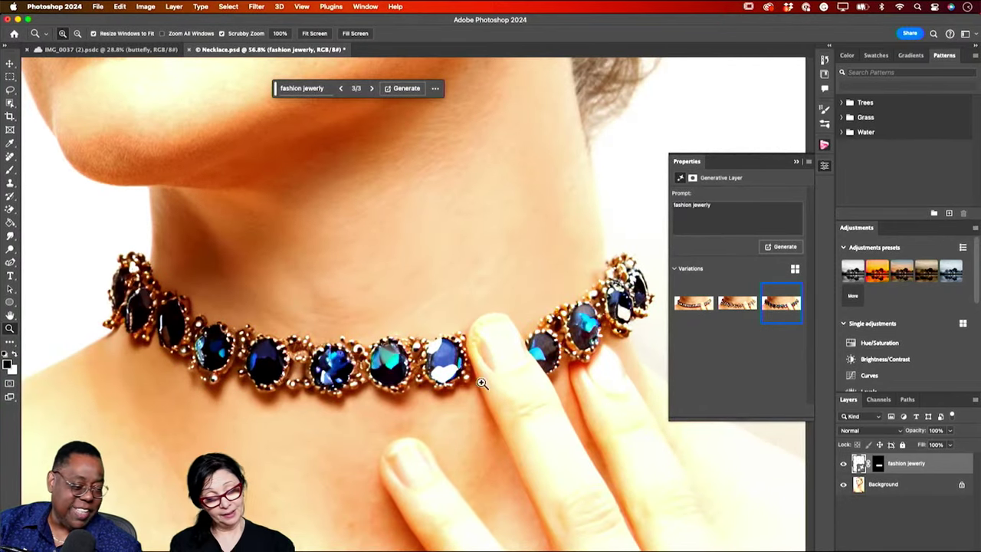
left_click_drag(449, 422, 407, 422)
scroll(407, 421, "up", 2)
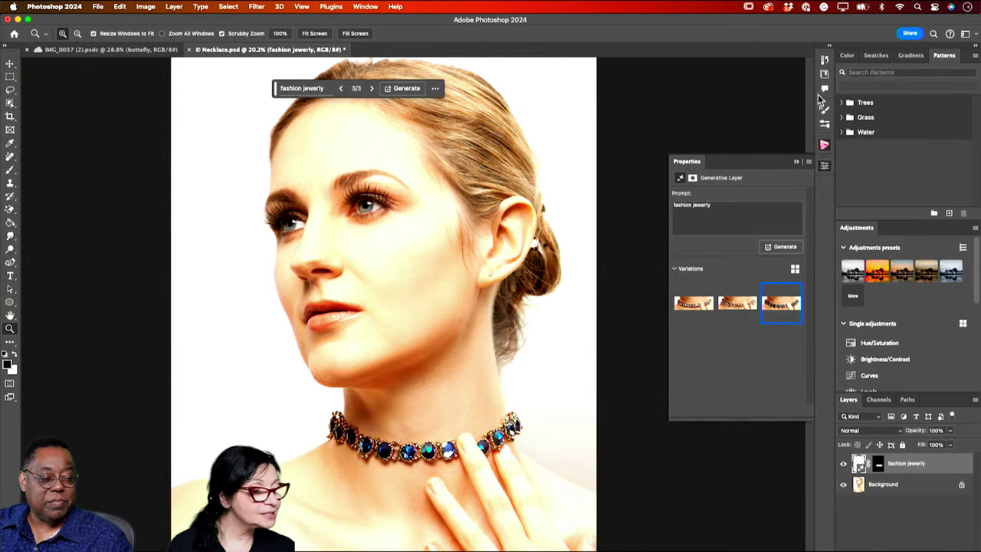
Close Necklace.psd without saving and open the Tomato sample from the library's Food group
left_click(189, 49)
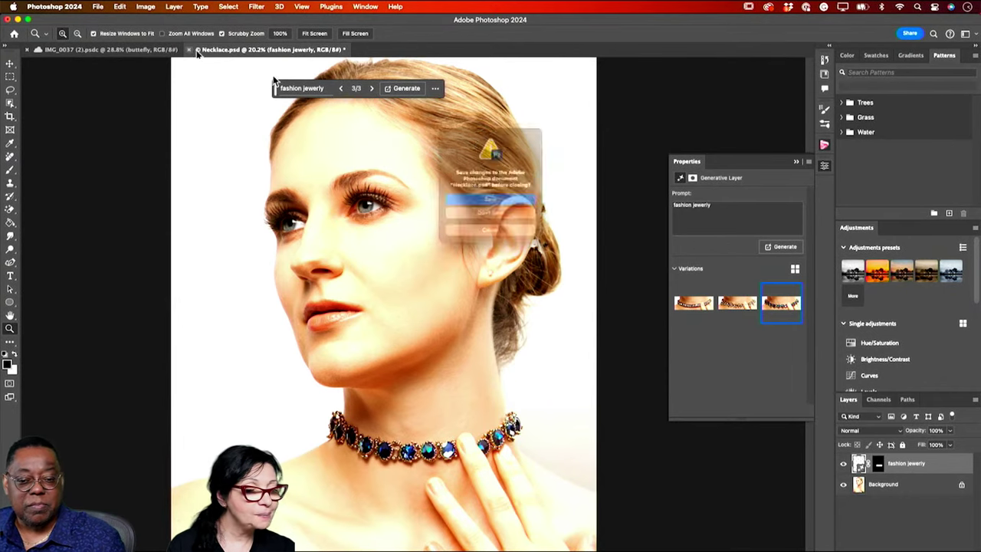
left_click(536, 222)
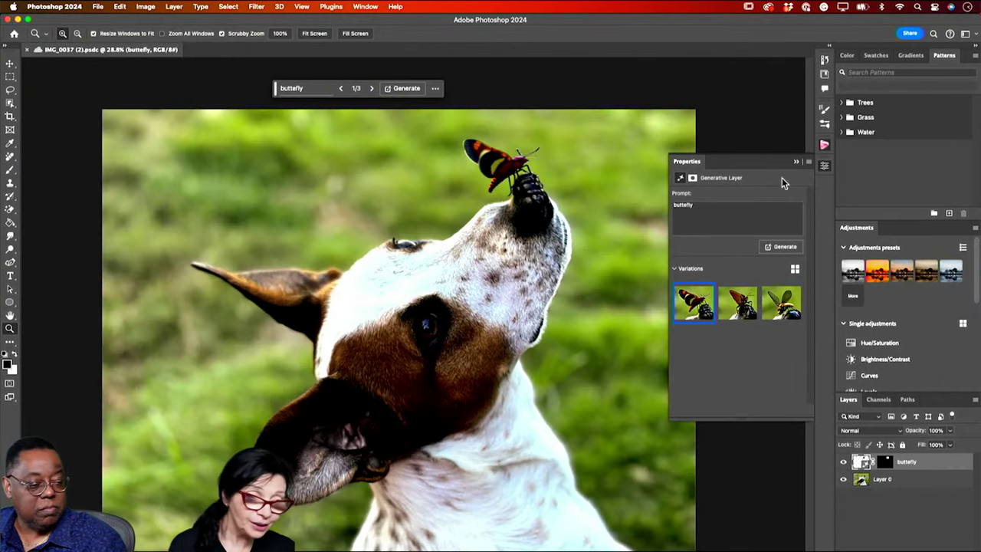
left_click(826, 74)
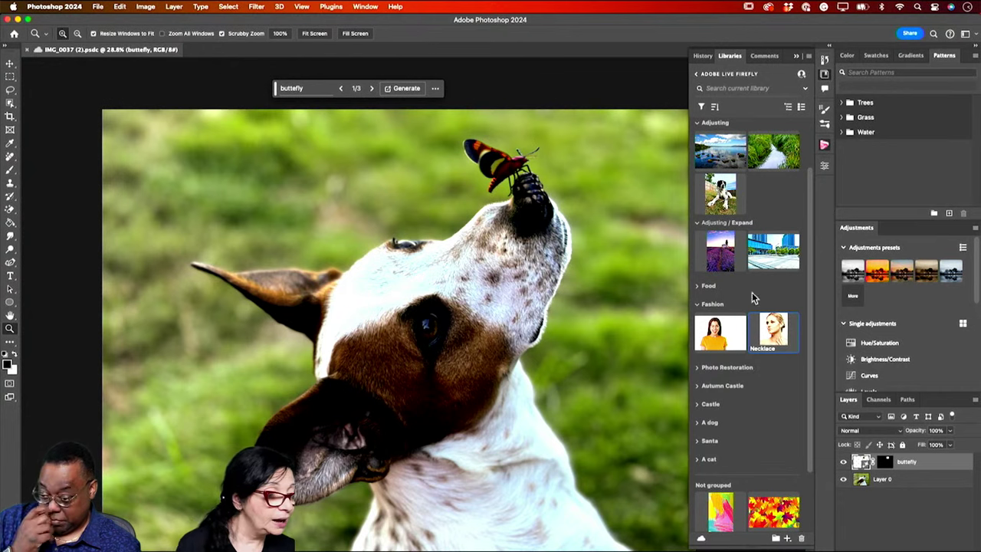
scroll(749, 302, "down", 3)
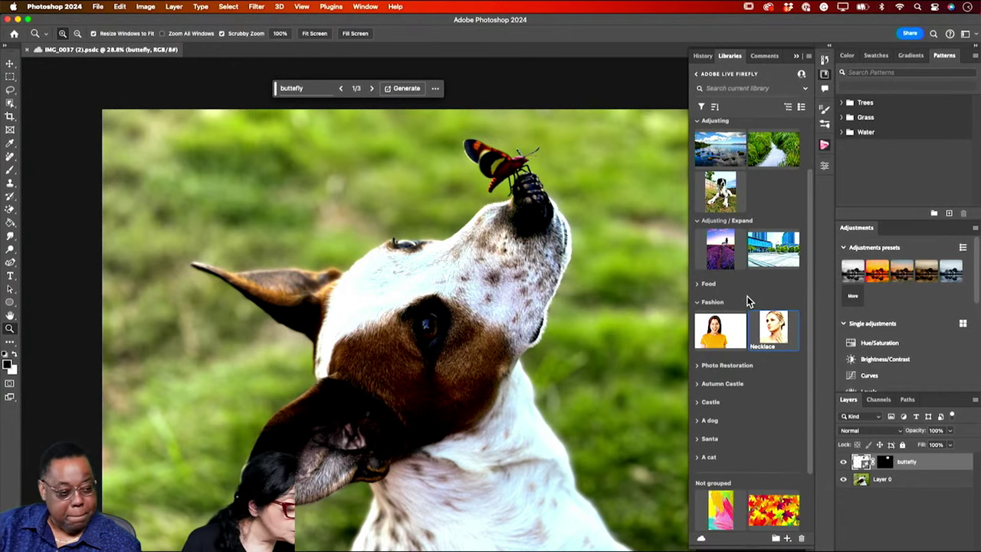
scroll(748, 397, "up", 3)
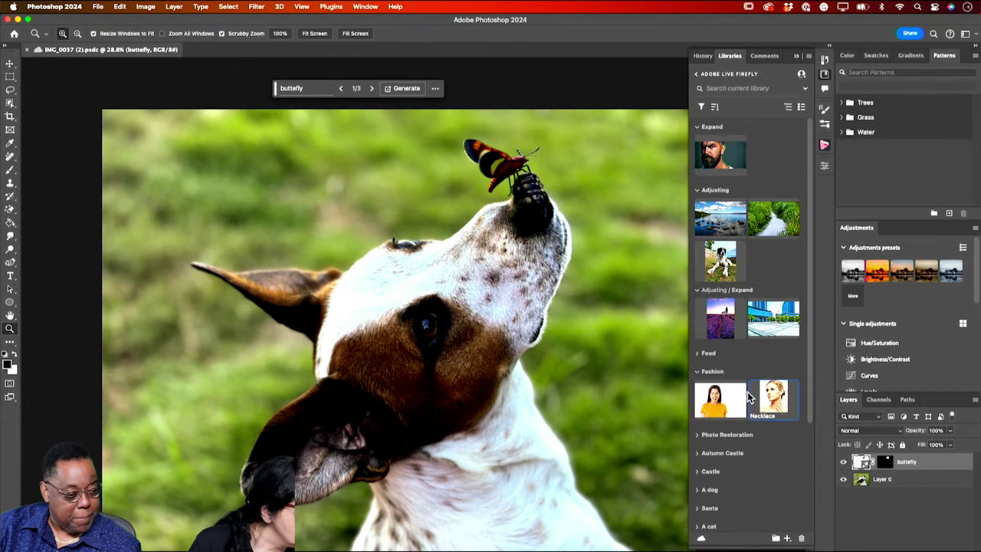
left_click(699, 354)
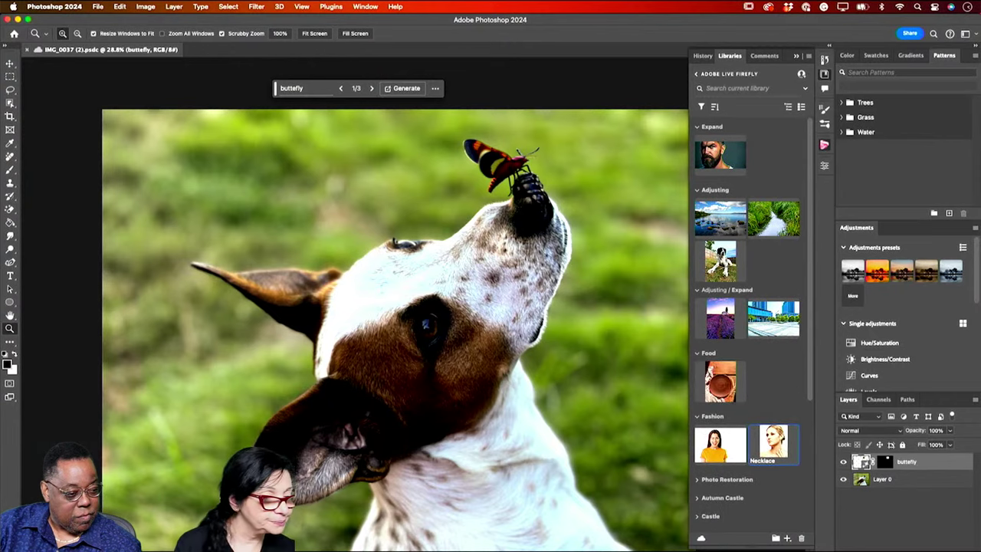
double_click(717, 380)
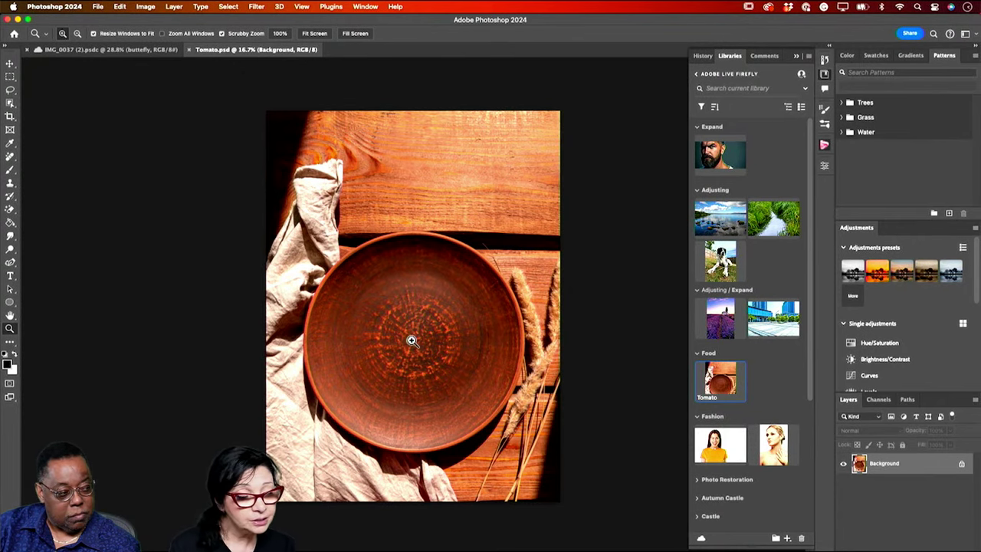
Zoom in on the empty plate and switch to the Elliptical Marquee Tool
left_click_drag(412, 340, 426, 349)
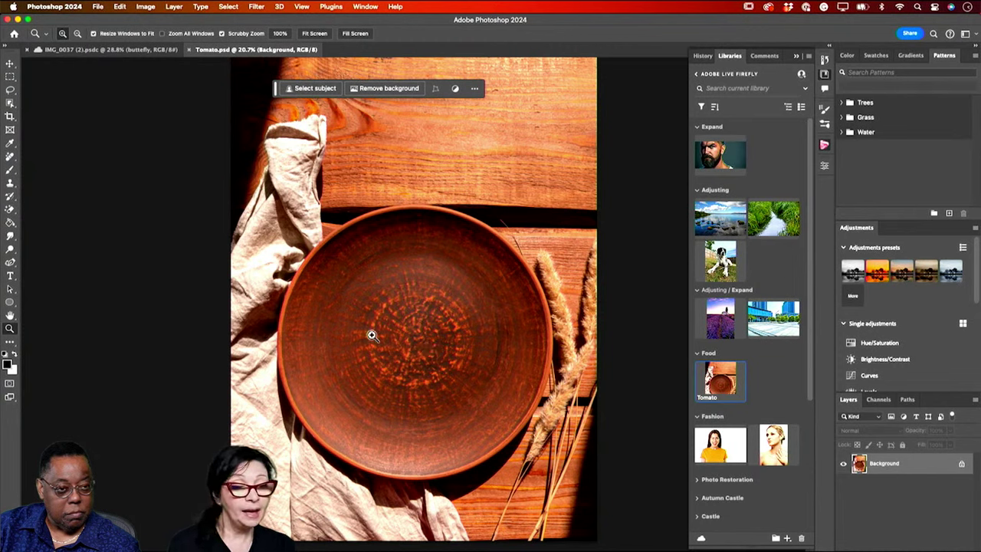
left_click(12, 77)
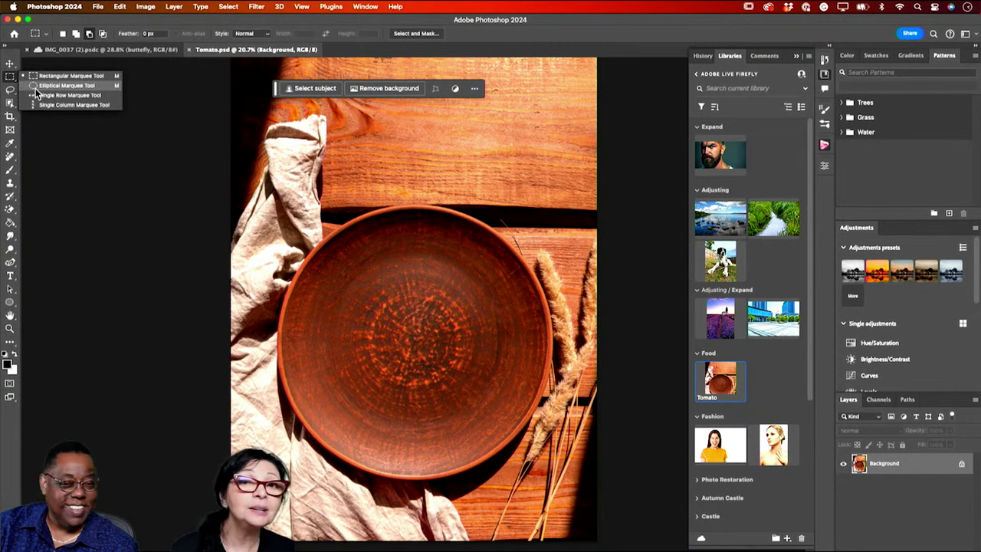
left_click(35, 86)
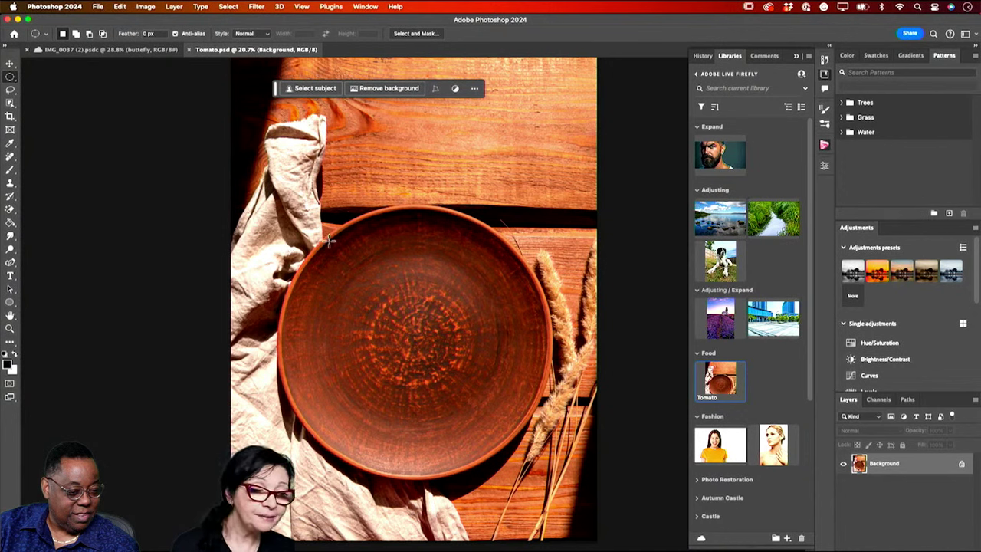
Draw trial oval selections of different sizes on the plate
left_click_drag(329, 240, 536, 457)
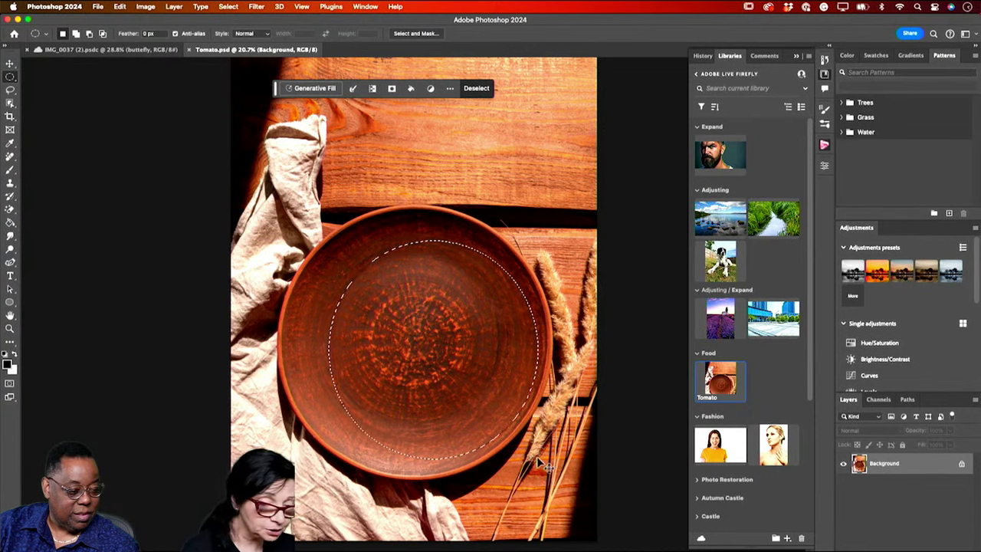
left_click(536, 456)
left_click_drag(333, 261, 388, 320)
left_click_drag(506, 362, 530, 380)
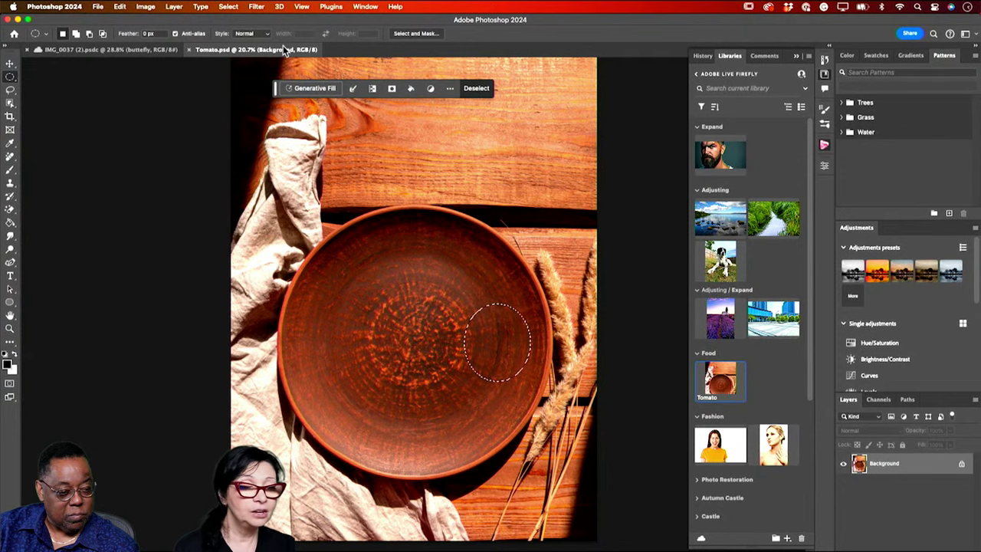
Try adding extra ovals, then deselect and draw one large oval inside the plate
left_click(76, 34)
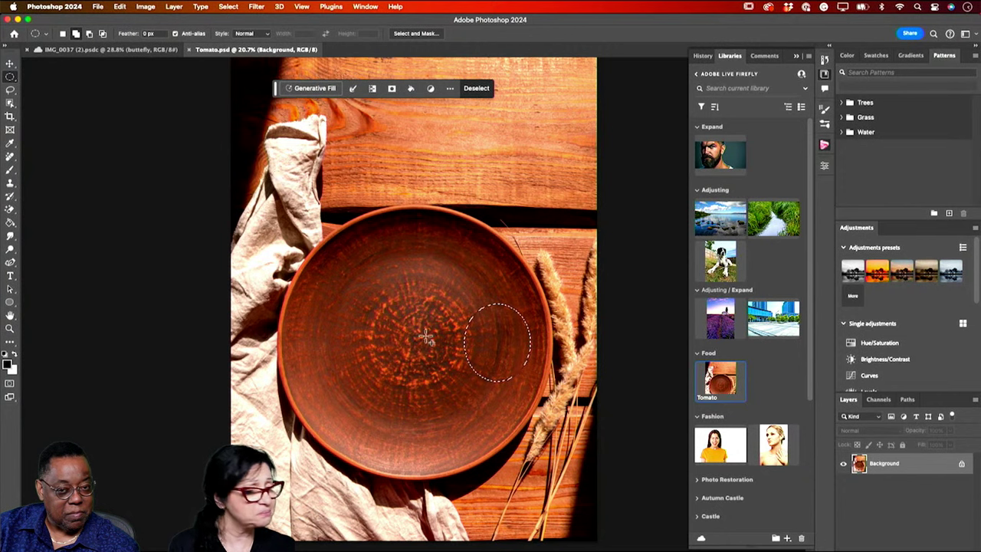
left_click_drag(324, 296, 390, 355)
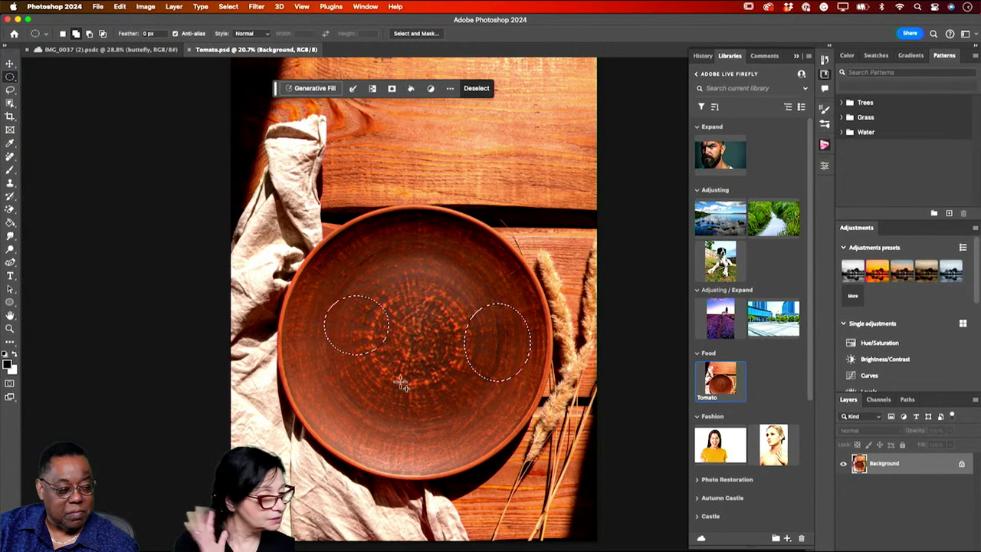
left_click_drag(414, 410, 460, 460)
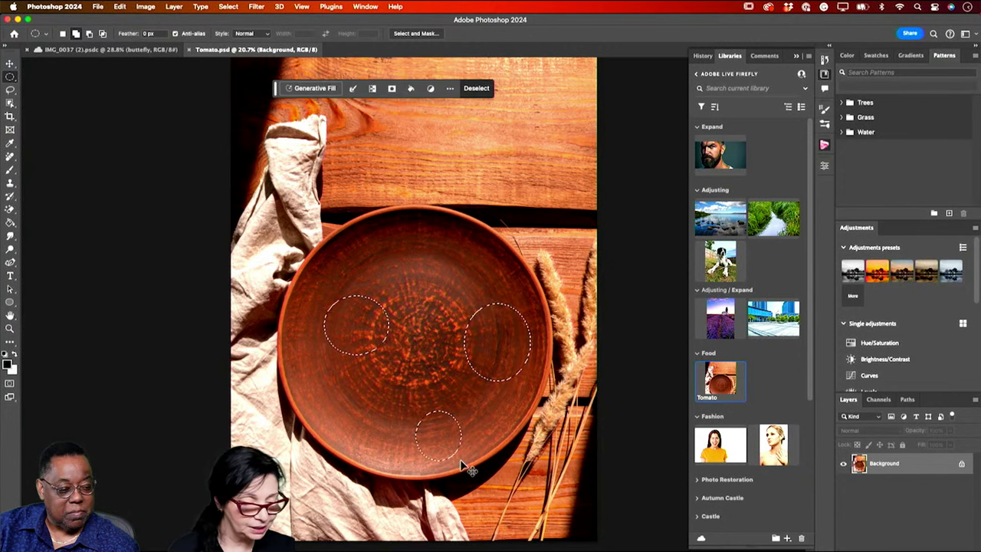
key("super+d")
left_click_drag(317, 244, 526, 457)
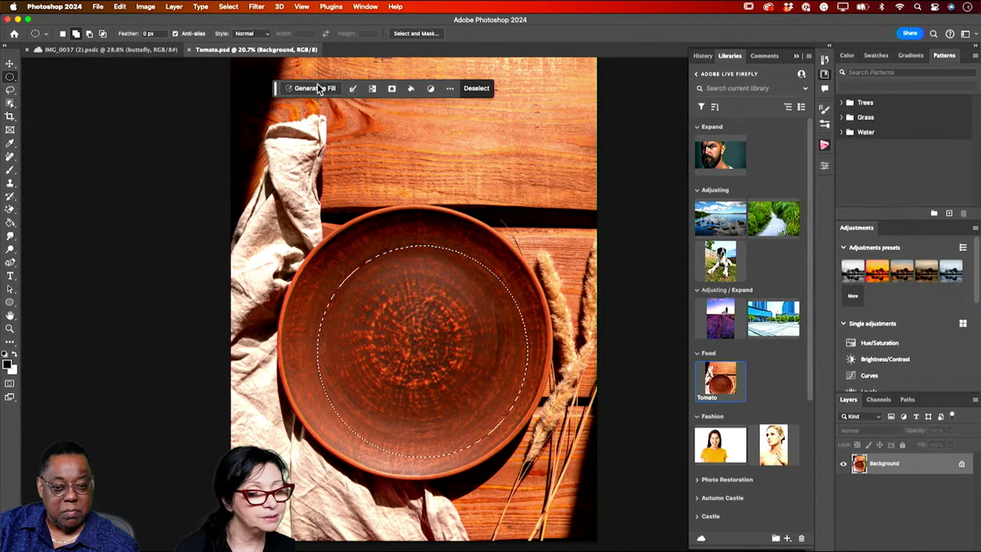
Generate a 'tomato' fill in the oval and keep the first, ribbed variation
left_click(316, 88)
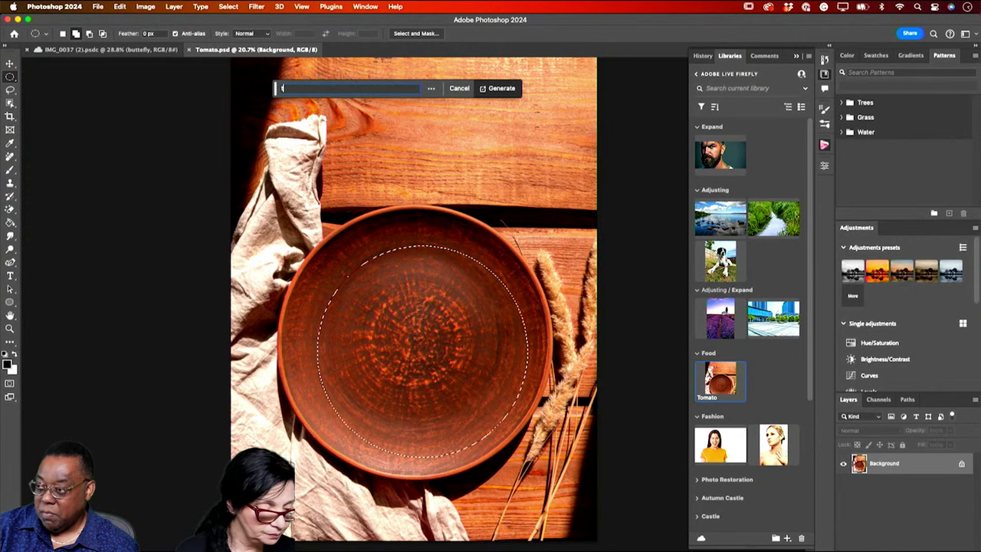
type("tomato")
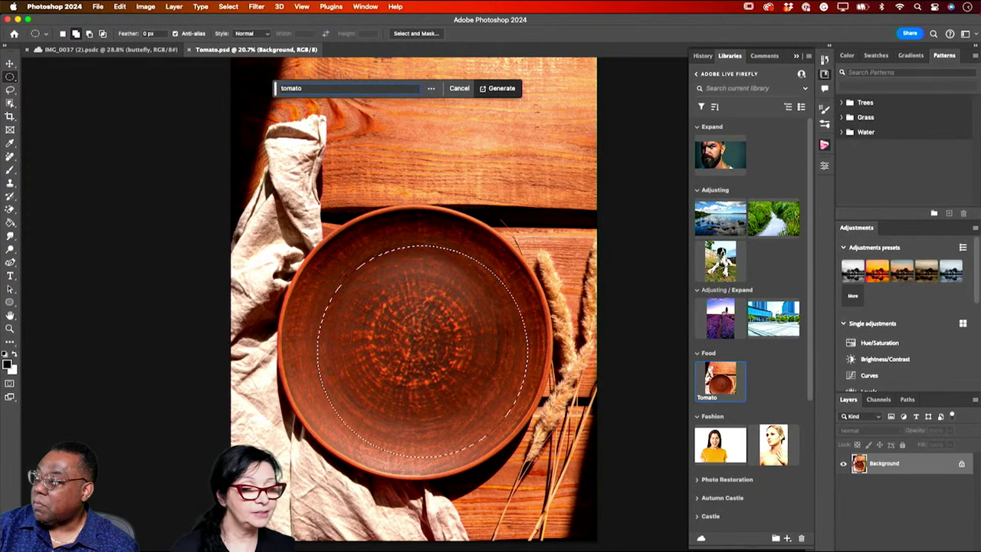
left_click(497, 89)
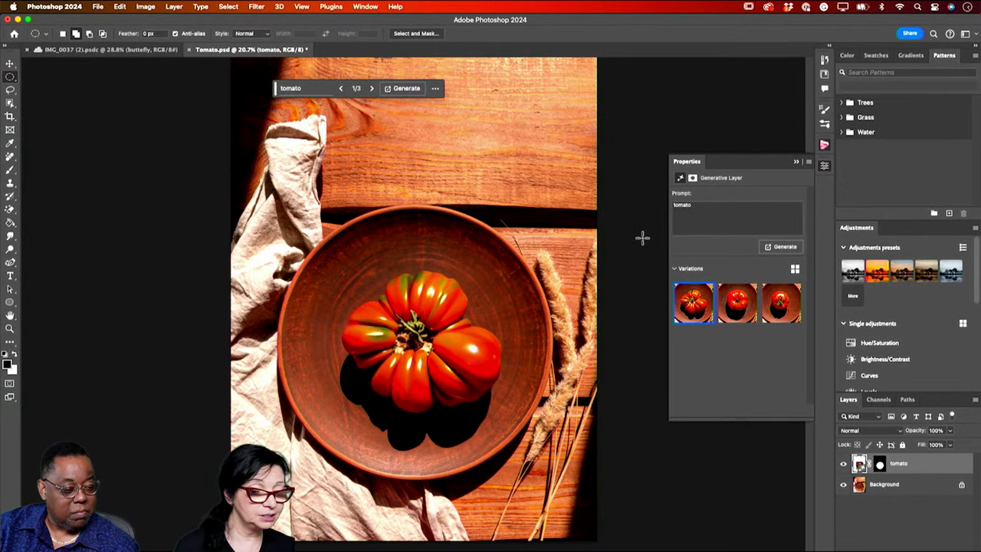
left_click(743, 303)
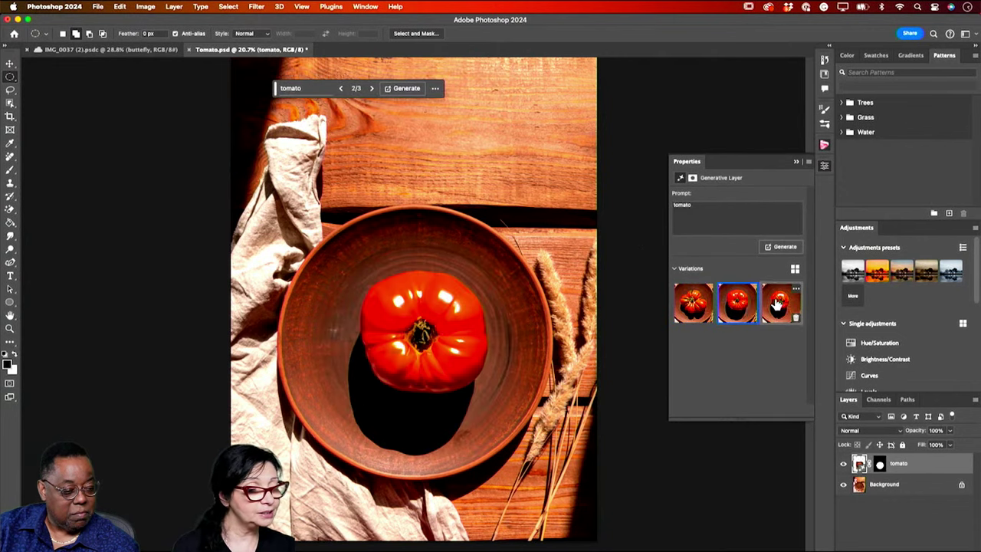
left_click(781, 303)
left_click(694, 307)
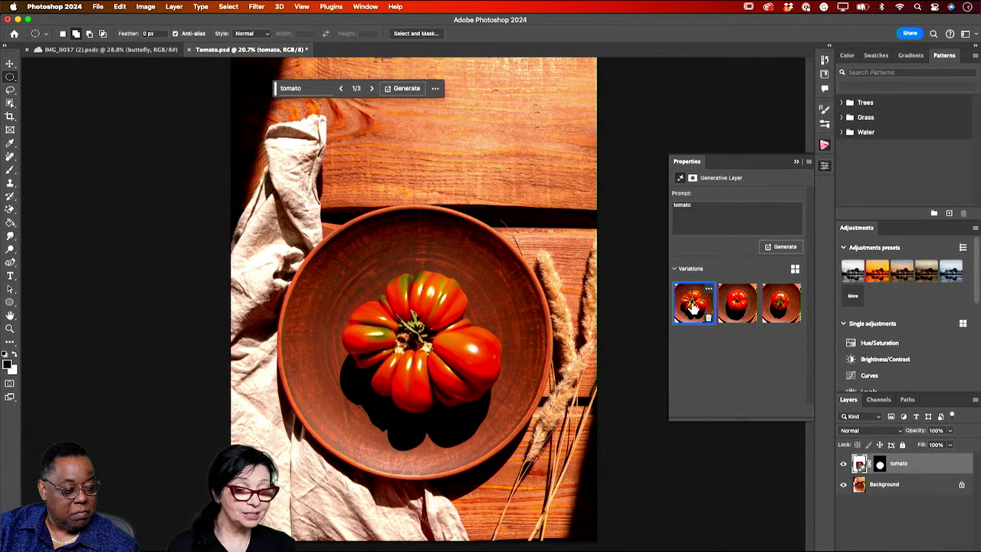
Zoom in to inspect the generated tomato, then zoom back out to the whole photo
left_click(10, 328)
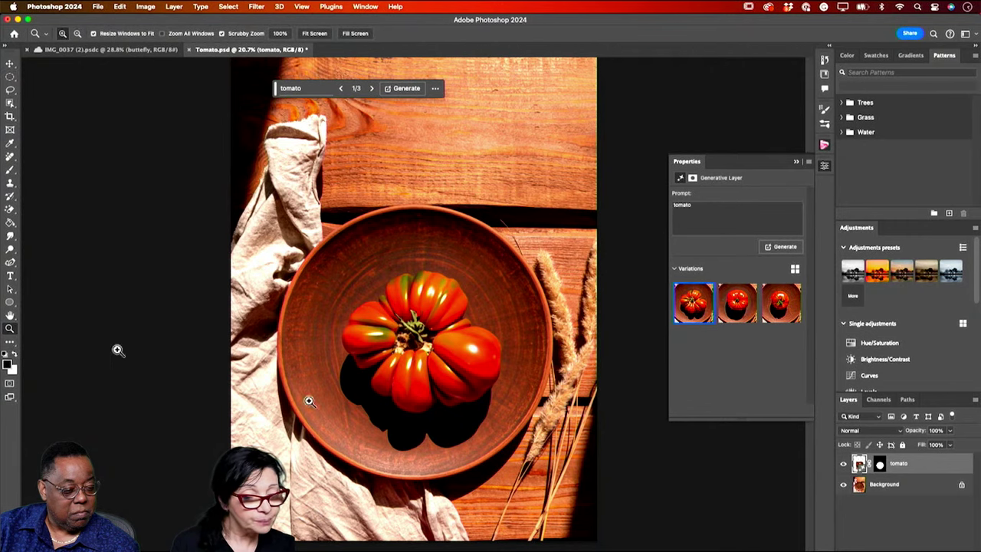
left_click_drag(476, 490, 499, 486)
scroll(499, 486, "down", 1)
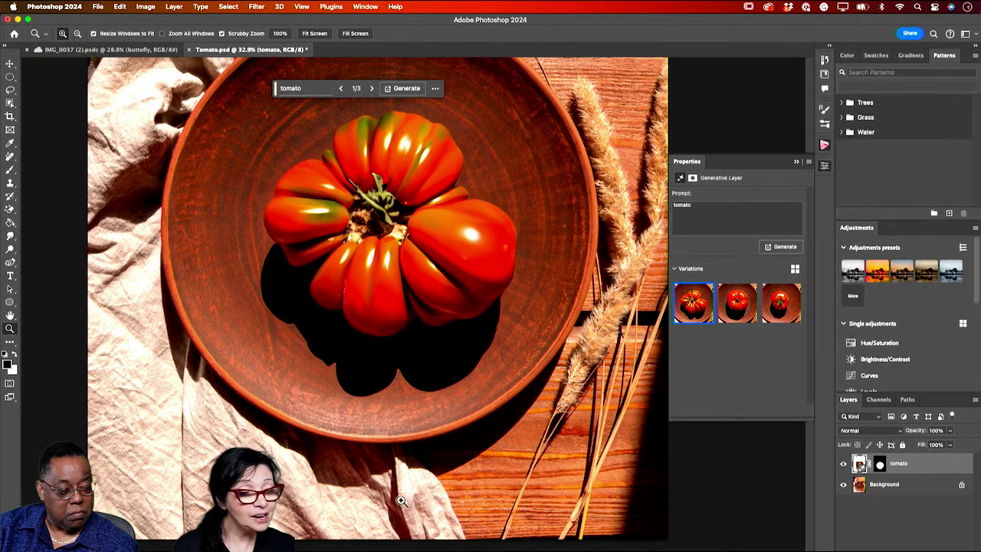
left_click_drag(474, 245, 491, 256)
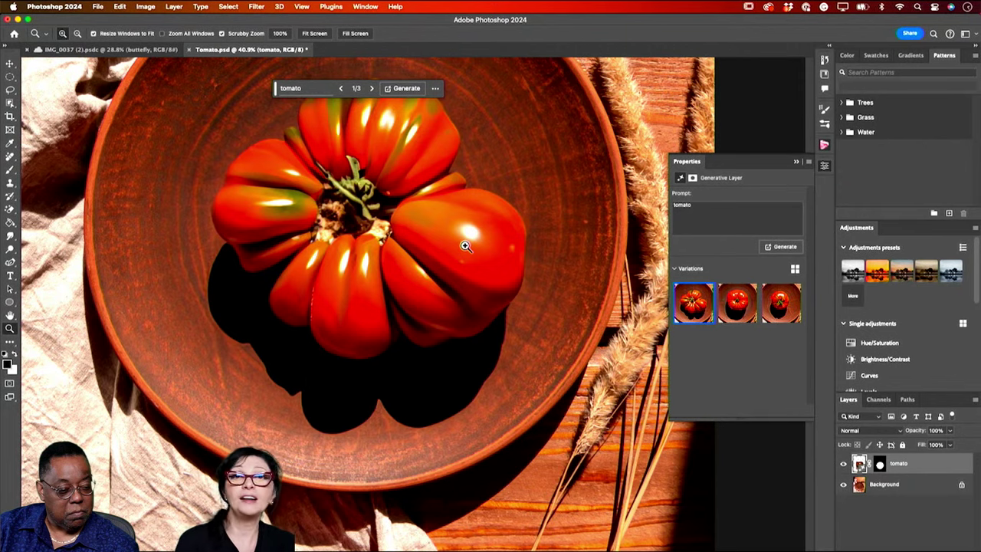
left_click_drag(481, 253, 442, 254)
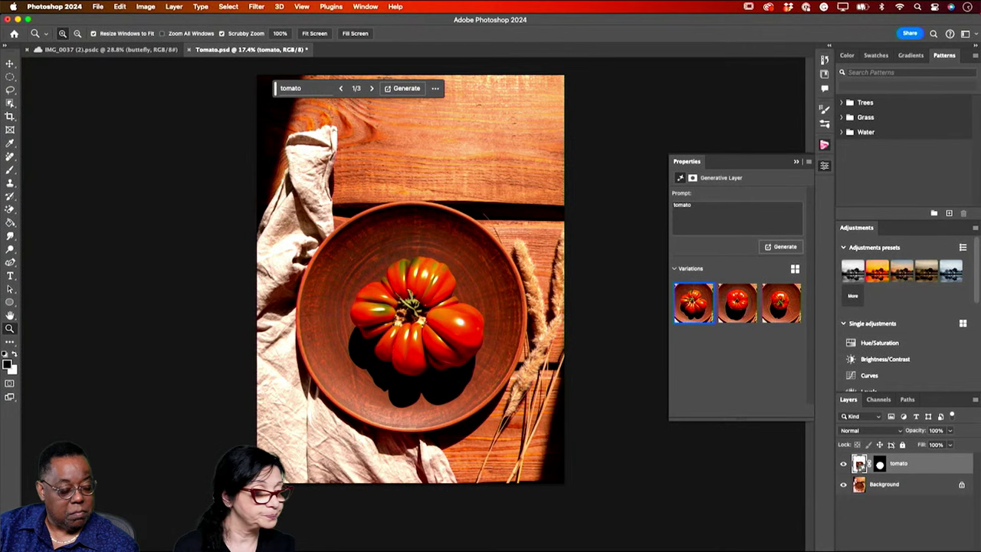
Close Tomato.psd without saving and open the country-road landscape from the library's Castle group
left_click(190, 50)
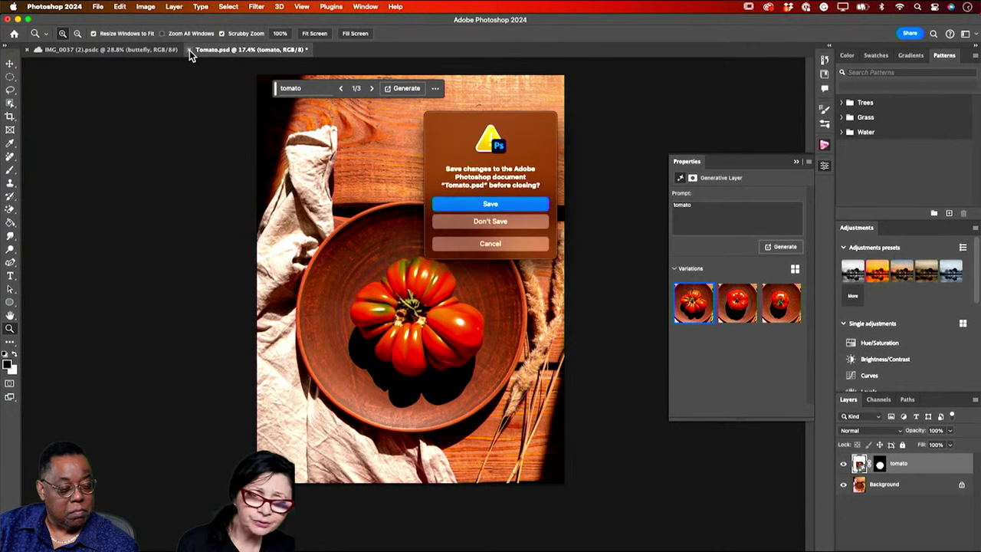
left_click(521, 225)
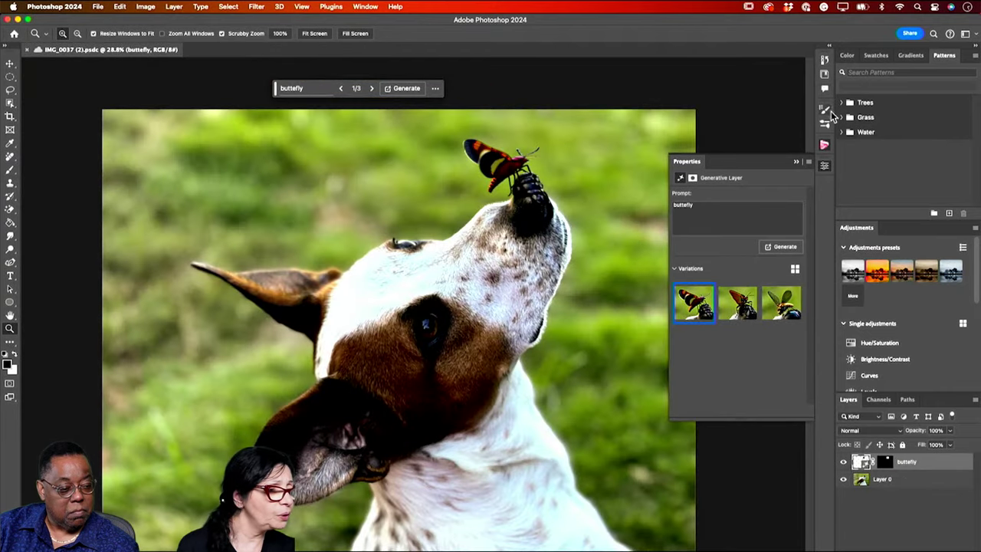
left_click(824, 76)
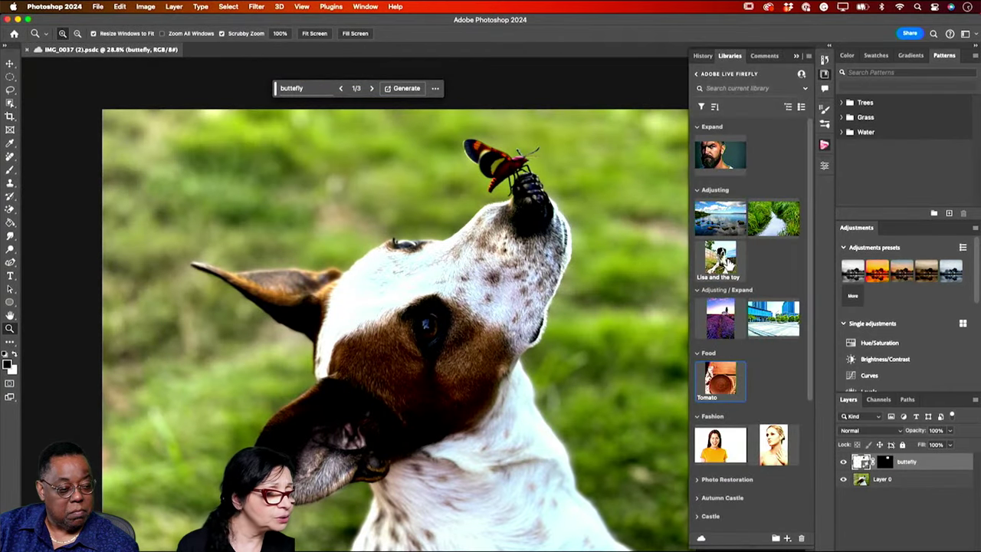
left_click(697, 190)
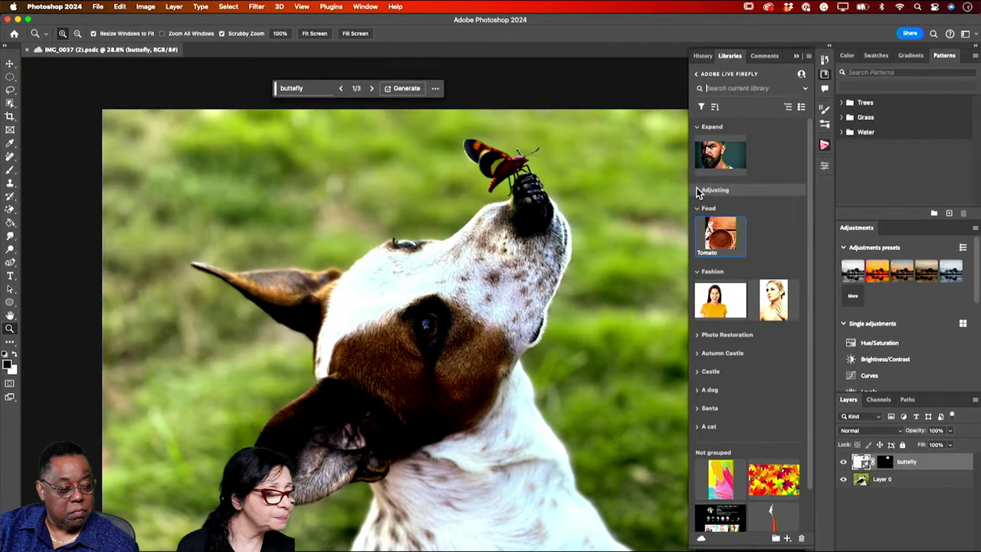
left_click(698, 272)
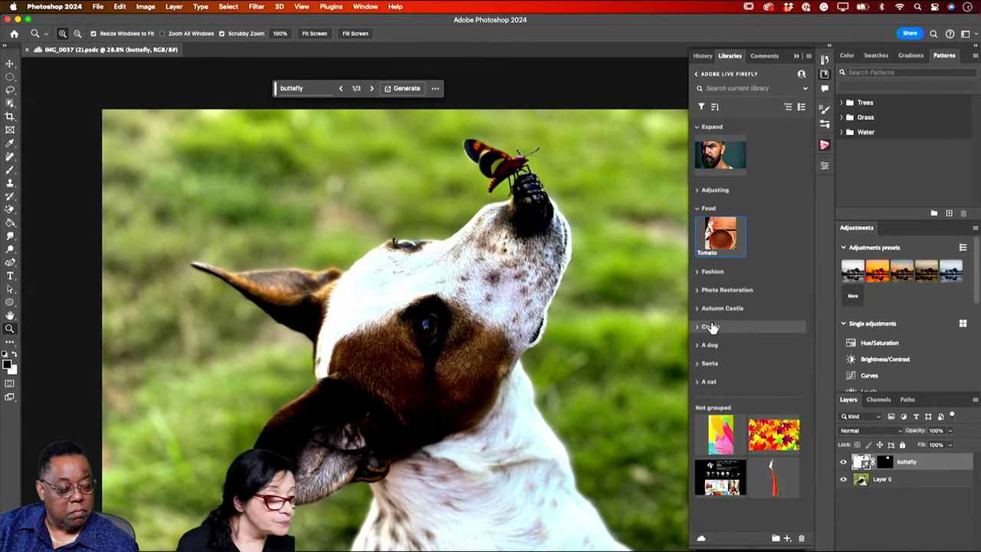
left_click(698, 329)
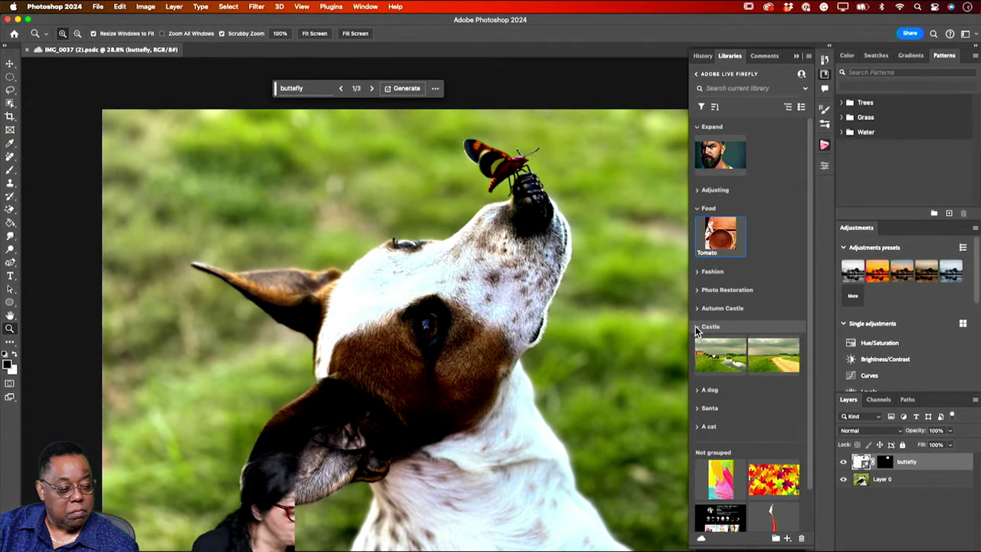
double_click(771, 352)
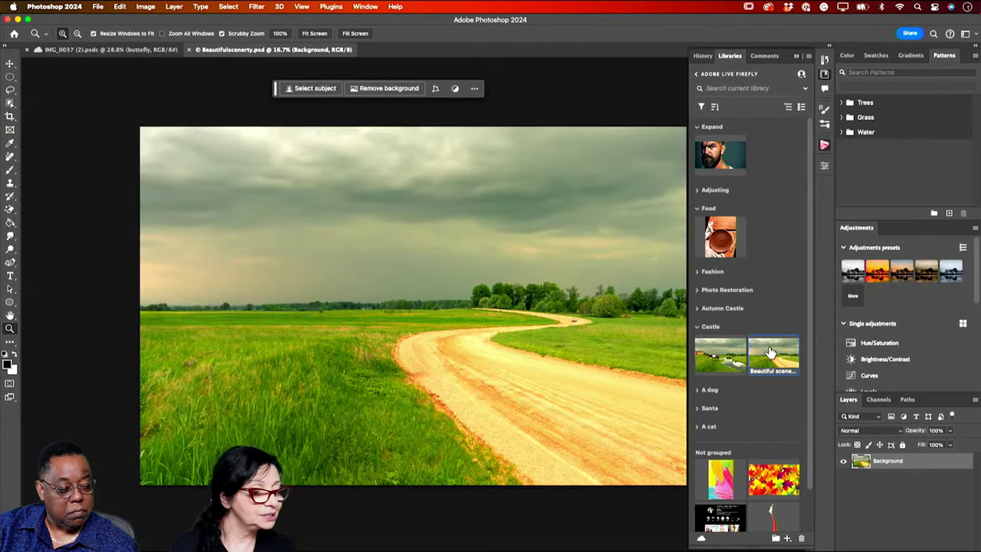
Draw a rectangular marquee over the left sky down to the horizon and open Generative Fill
scroll(434, 344, "right", 3)
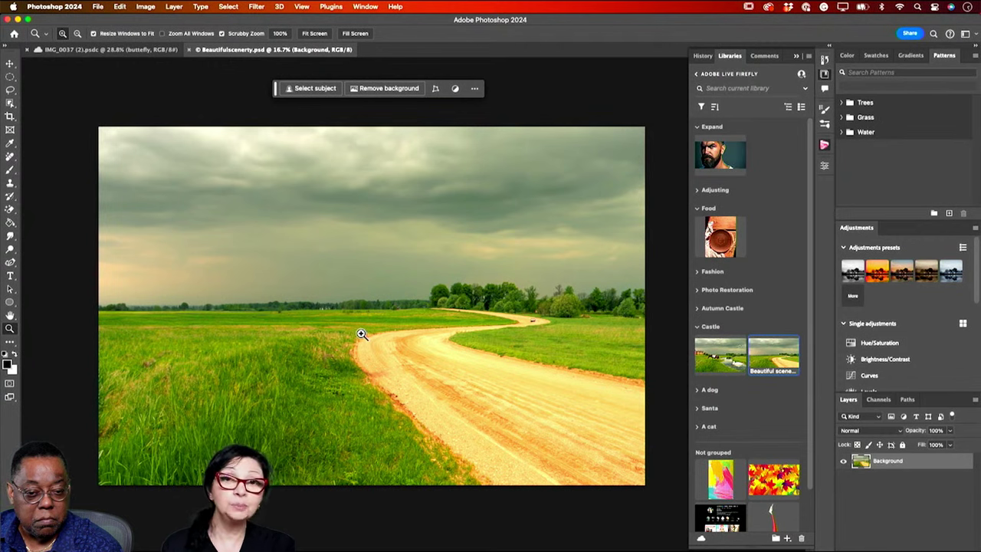
left_click(10, 79)
left_click(43, 75)
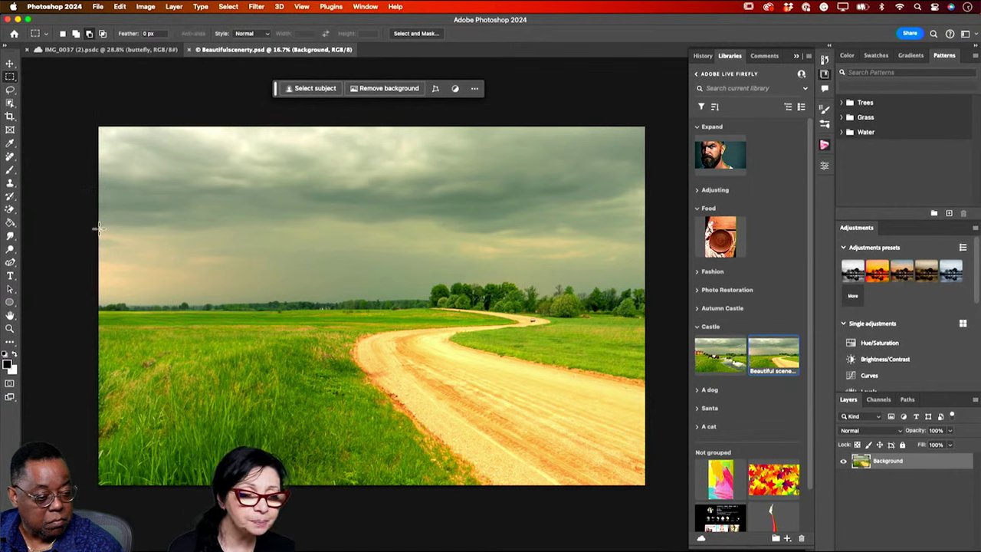
left_click_drag(99, 229, 320, 309)
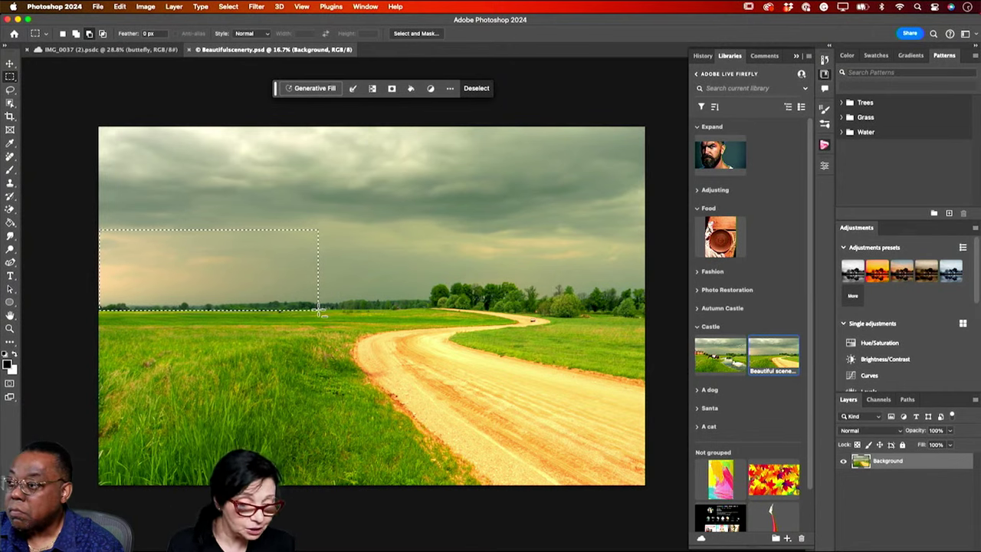
key("super+d")
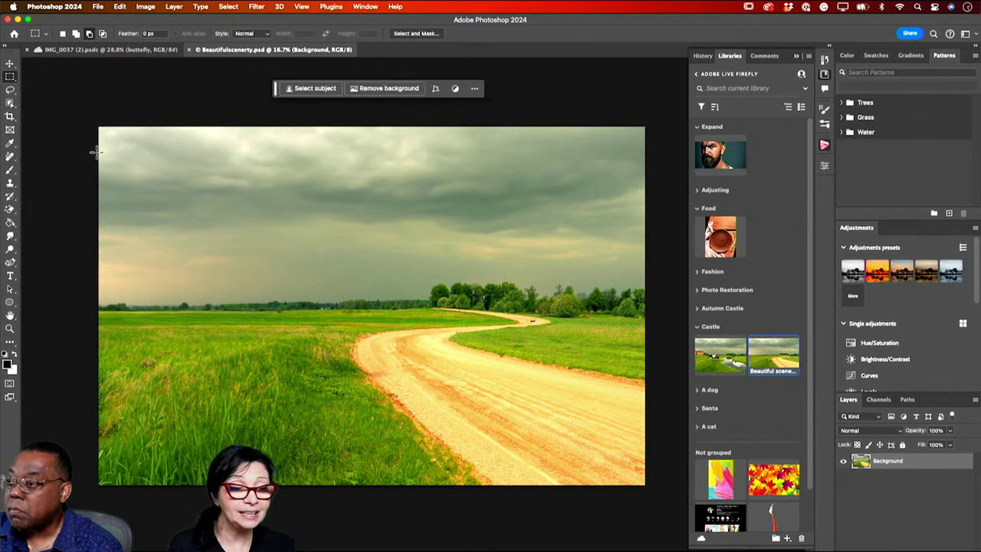
left_click_drag(93, 151, 357, 311)
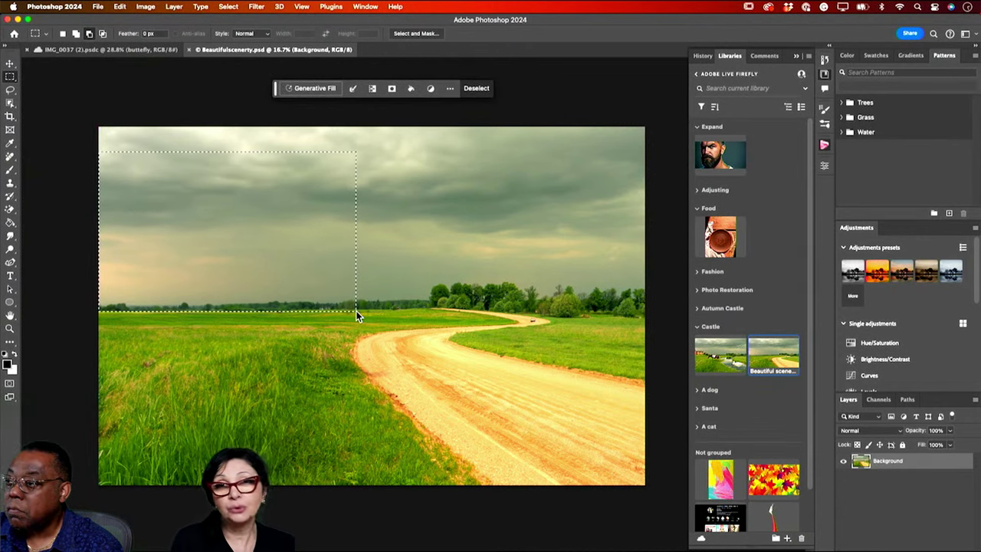
left_click(356, 311)
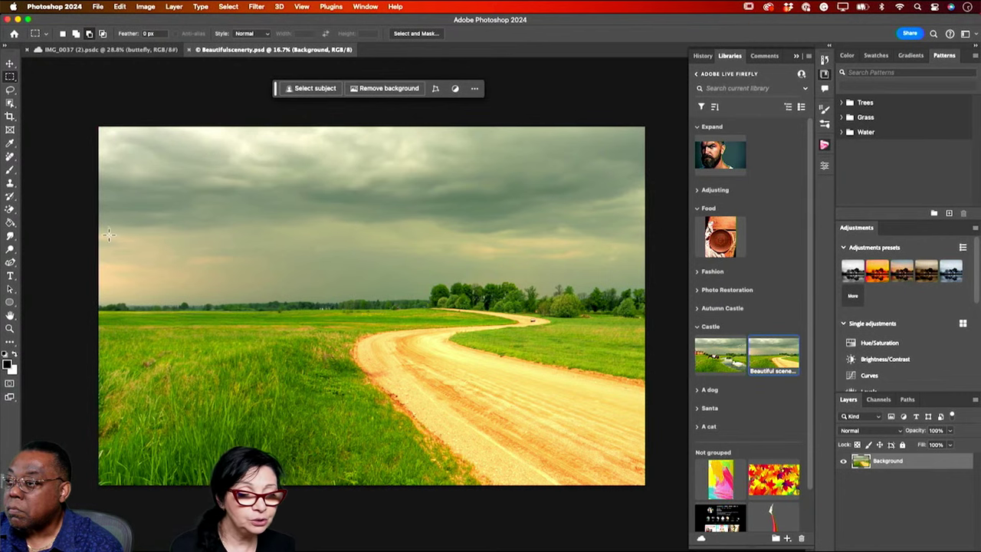
left_click_drag(101, 225, 320, 310)
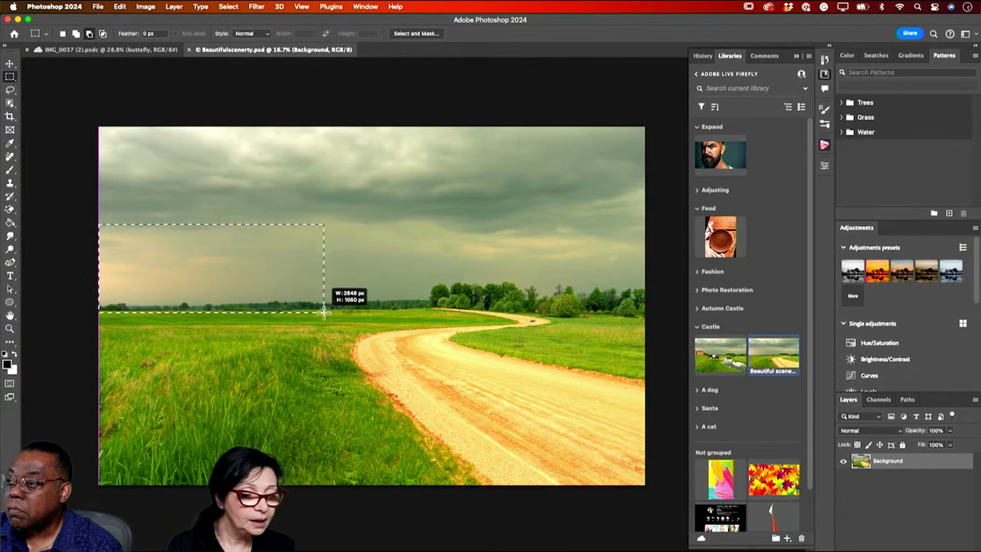
left_click(314, 88)
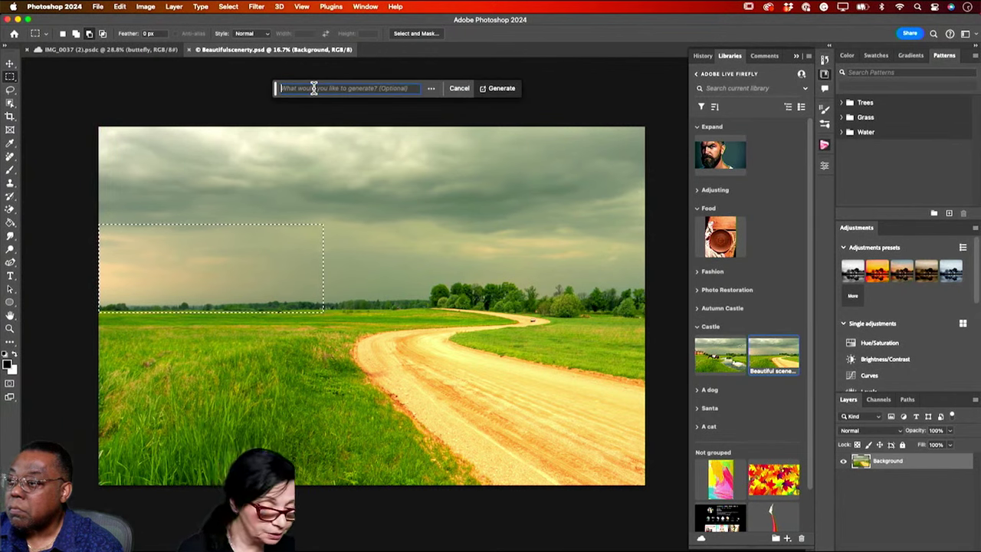
Generate a 'castle' in the selection and keep the third, orange-roofed variation
type("castle")
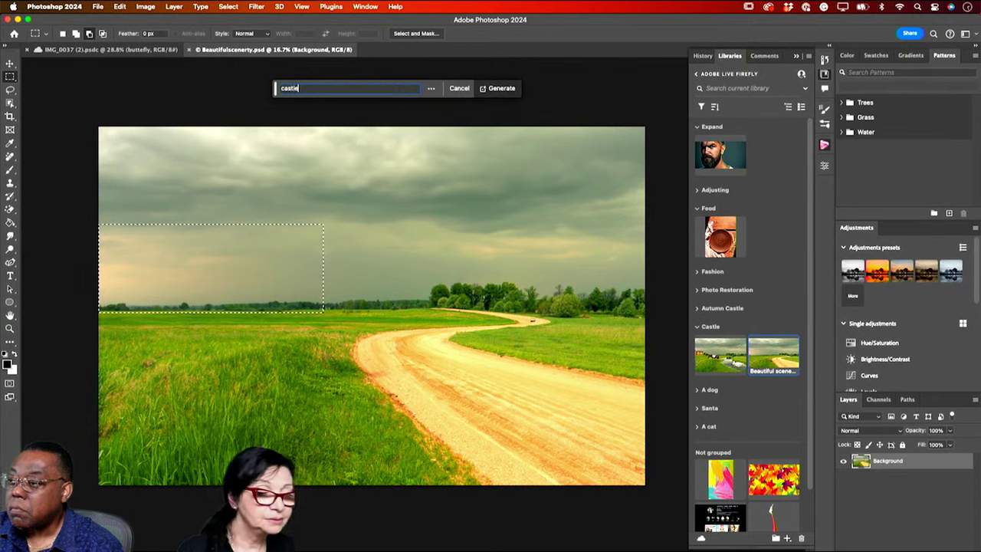
left_click(501, 89)
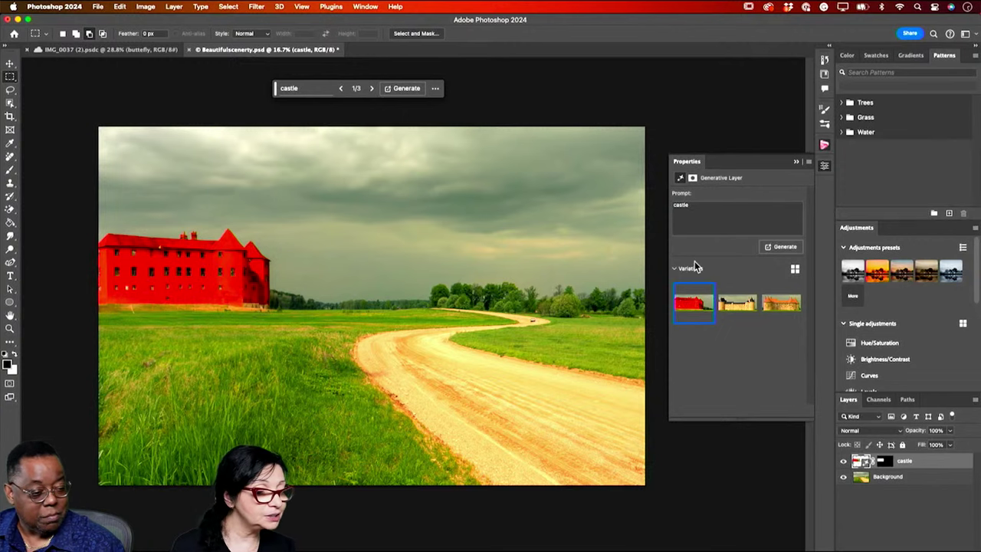
left_click(730, 304)
left_click(774, 306)
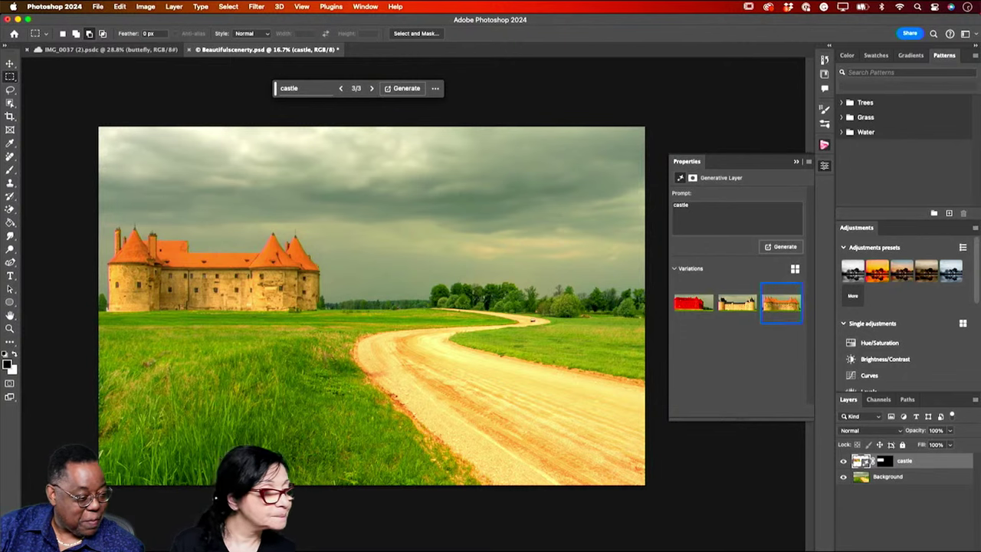
left_click(824, 74)
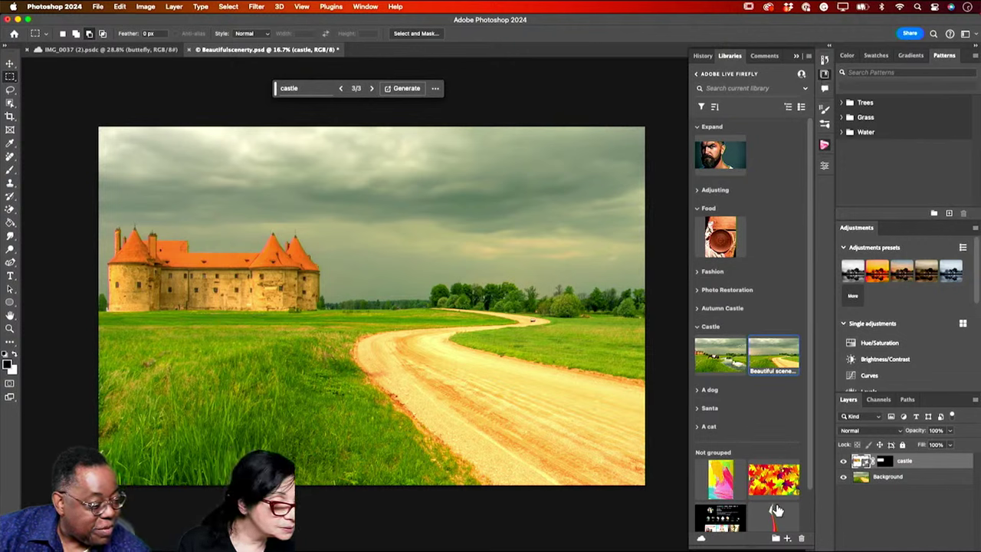
scroll(775, 508, "down", 2)
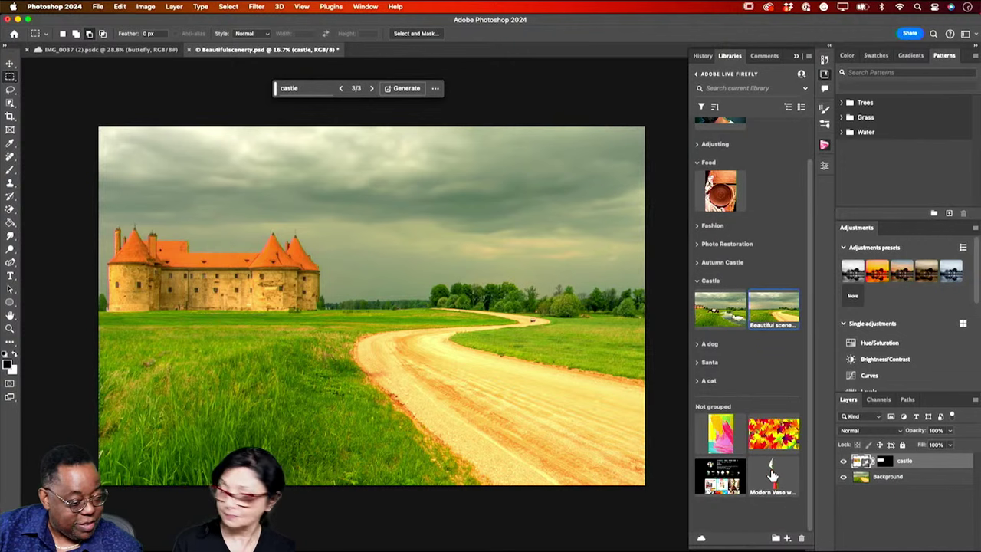
left_click_drag(773, 475, 328, 354)
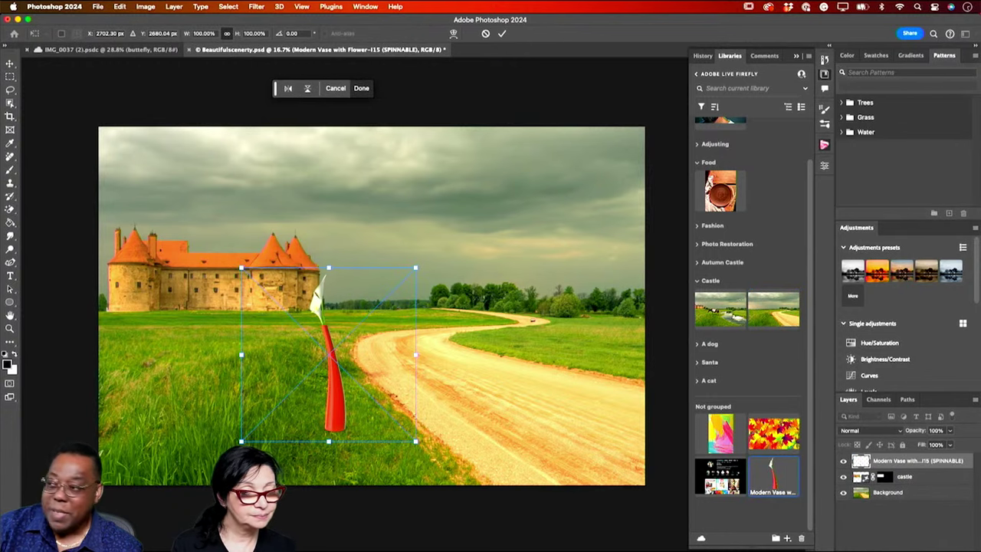
key("Return")
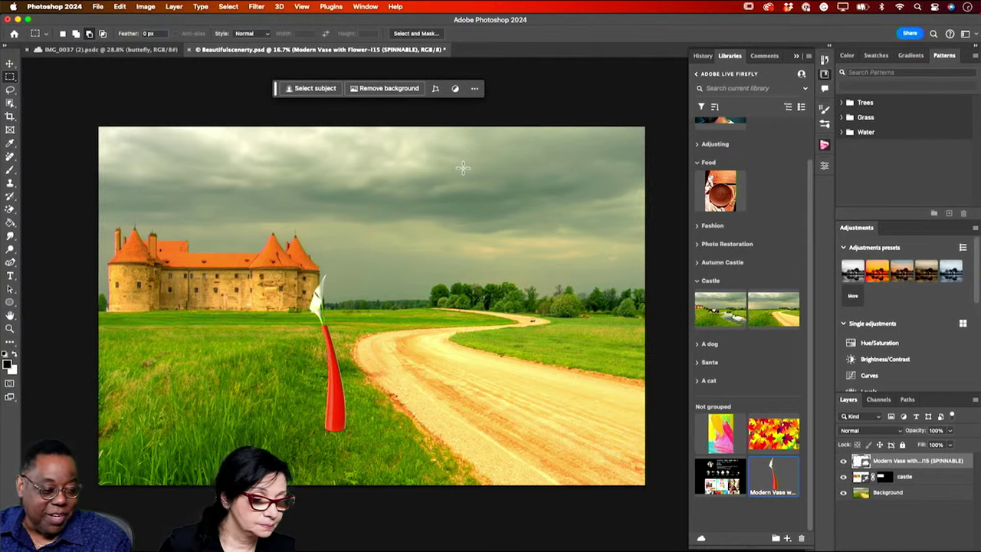
key("Delete")
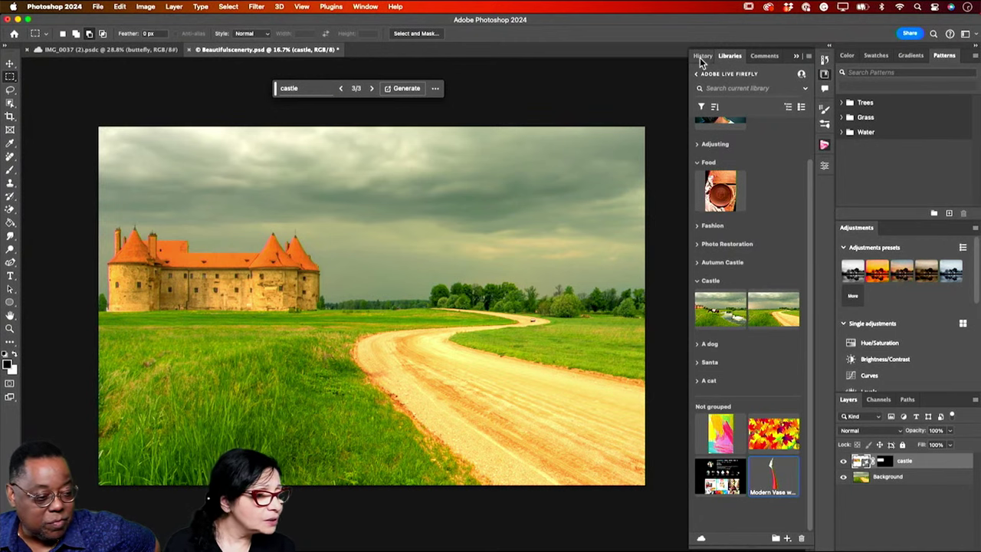
Show the castle layer's Properties, preview the first variation, then restore the orange-roofed third
left_click(797, 56)
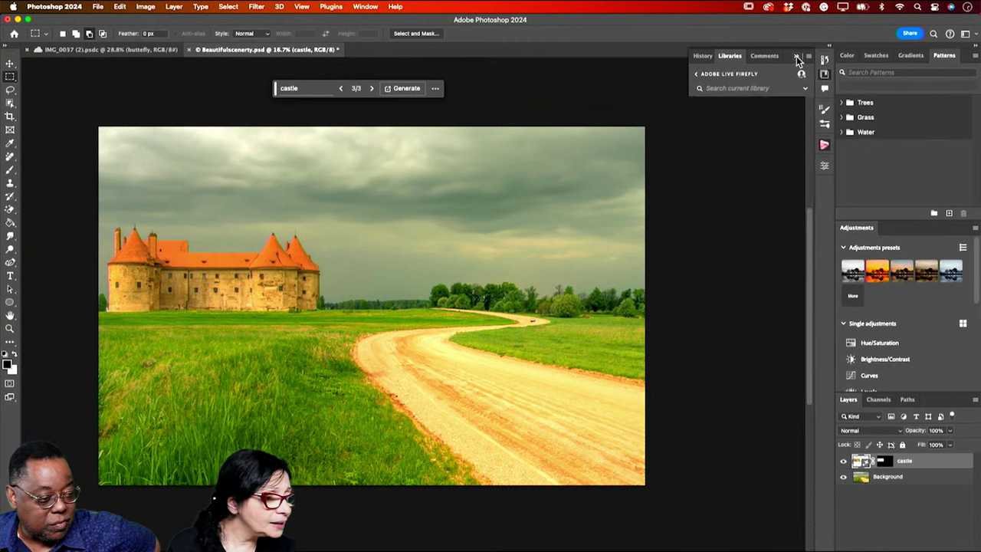
left_click(824, 165)
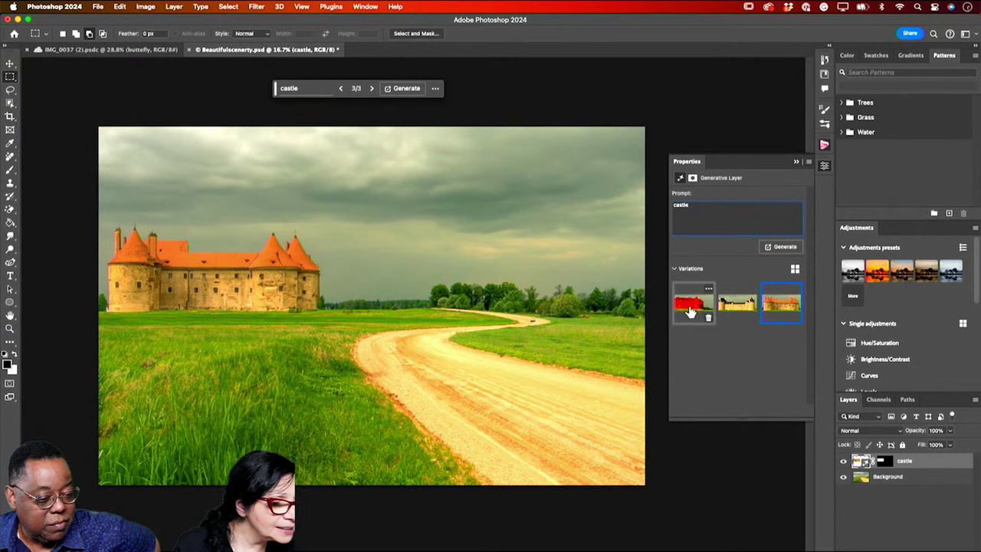
left_click(692, 309)
left_click(788, 307)
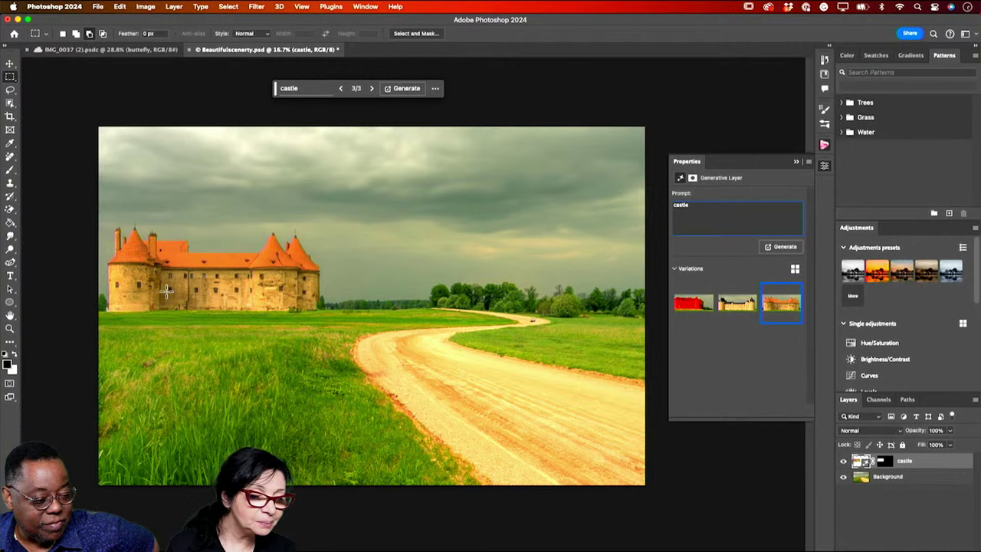
Marquee the grass below the castle and generate a 'horse' there
left_click_drag(166, 288, 270, 352)
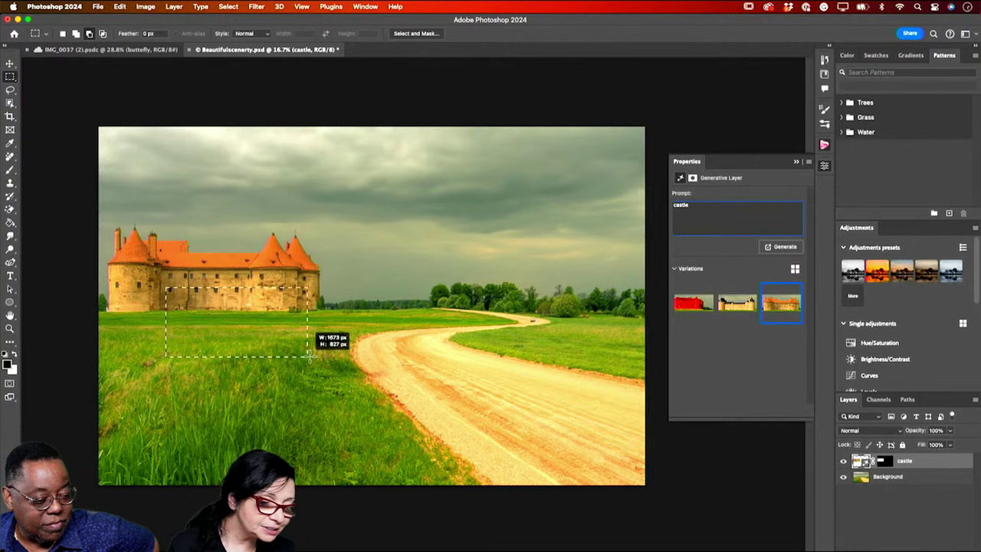
left_click_drag(328, 362, 330, 366)
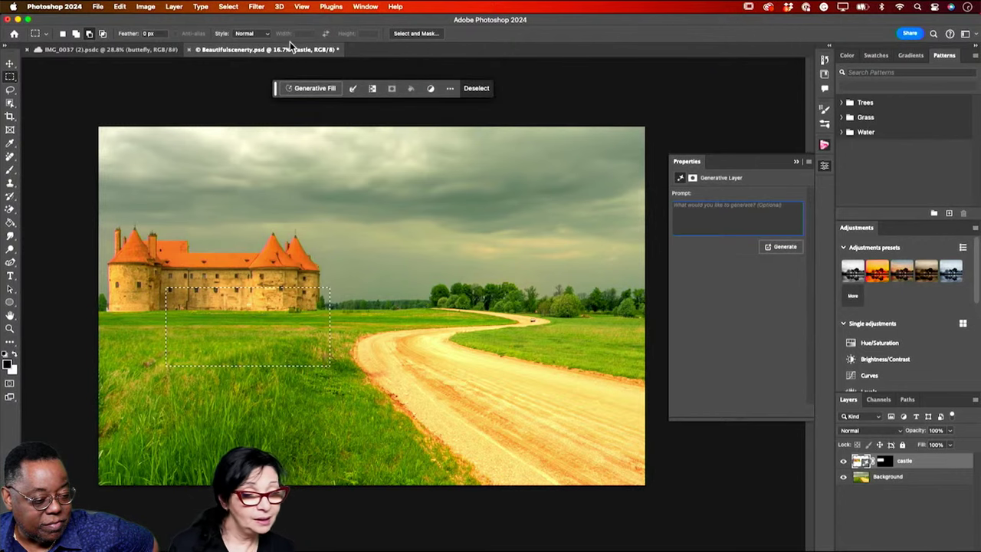
left_click(315, 89)
type("horse")
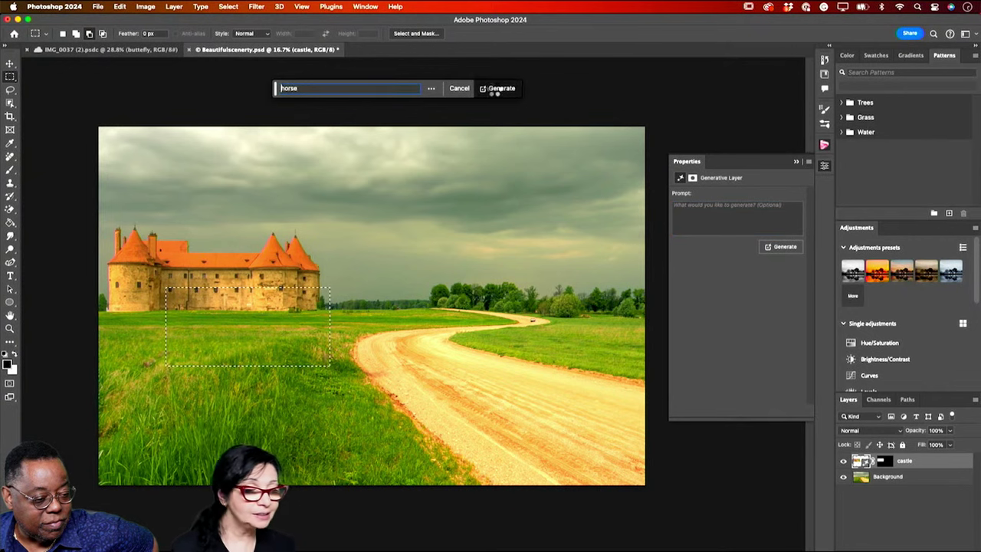
left_click(495, 90)
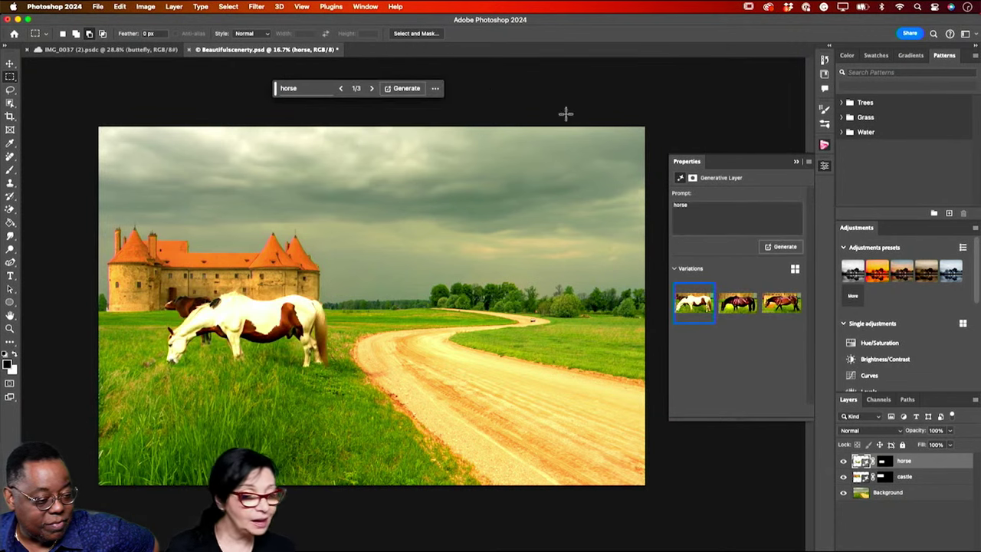
Generate more horse variations and keep the grazing brown horse, variation 1 of 6
left_click(737, 306)
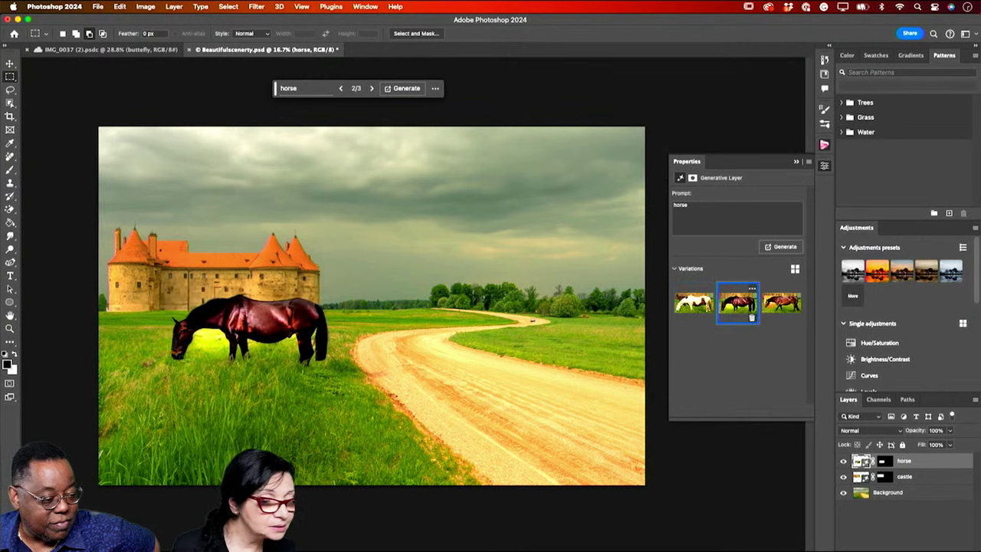
left_click(781, 304)
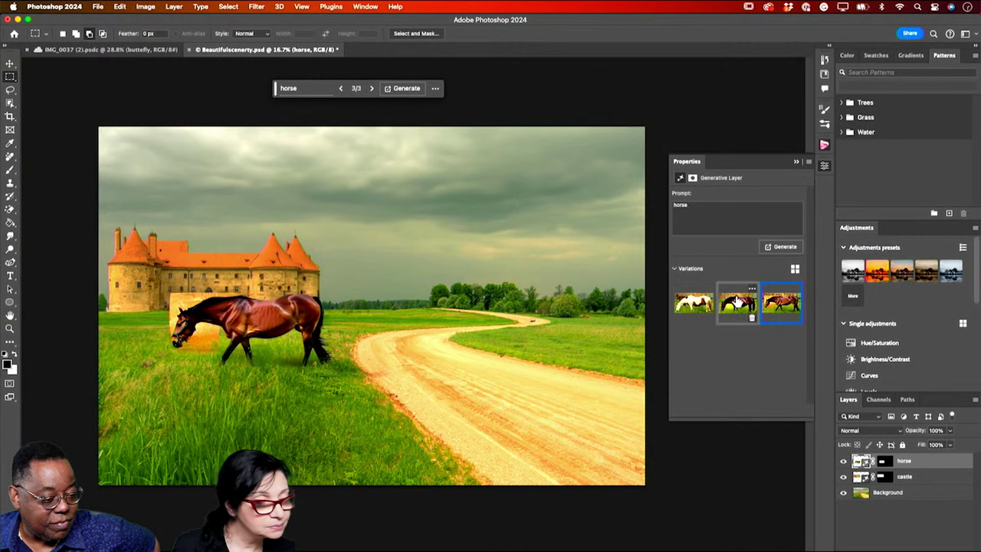
left_click(780, 247)
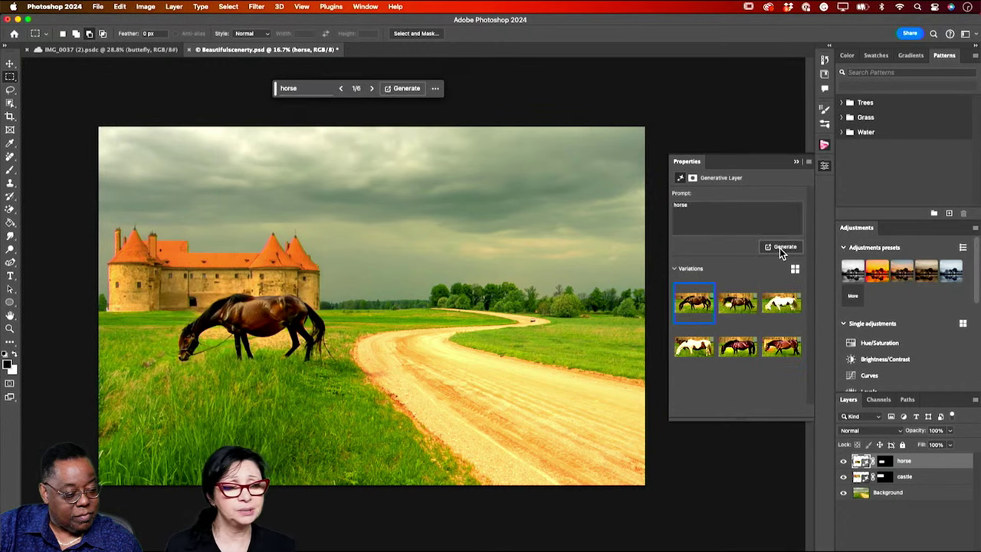
left_click(780, 307)
left_click(737, 305)
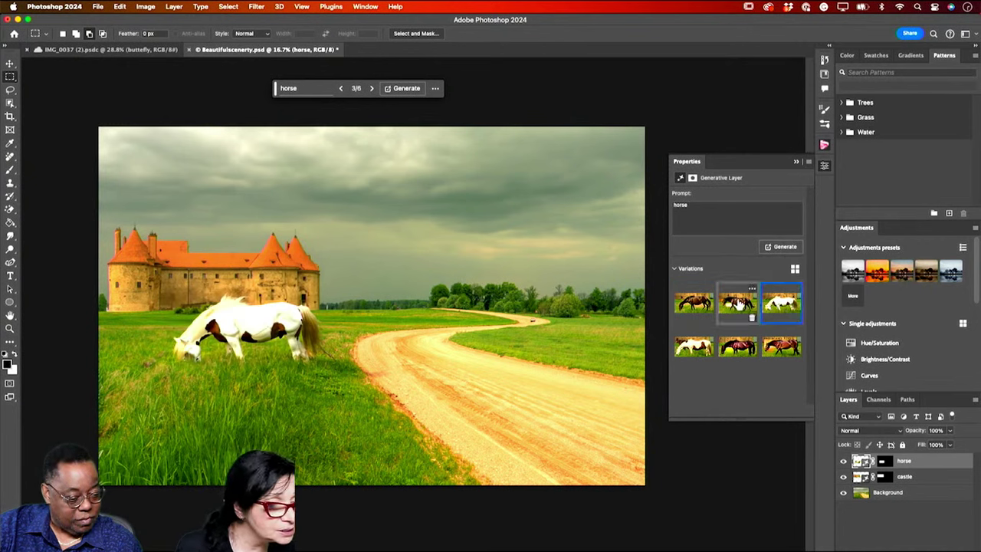
left_click(690, 300)
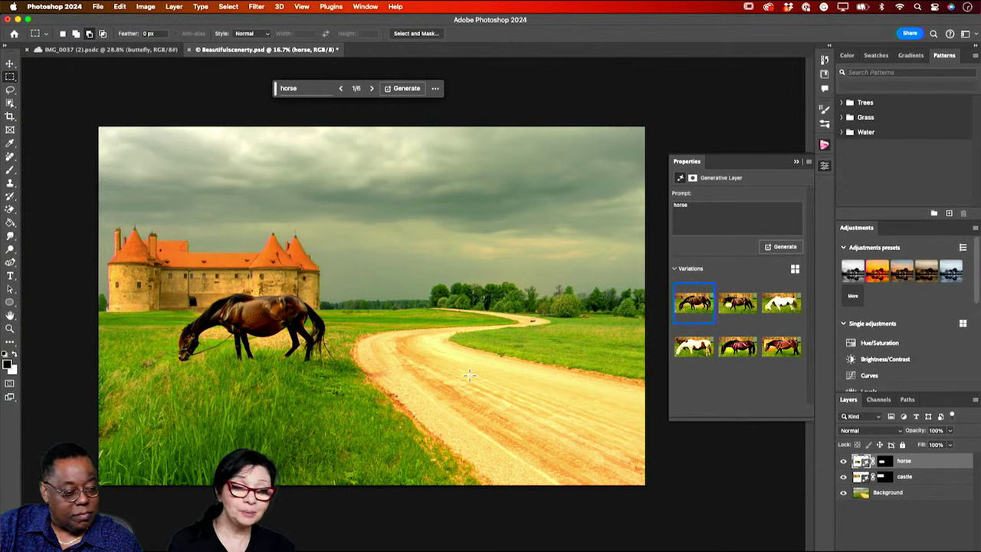
left_click(10, 90)
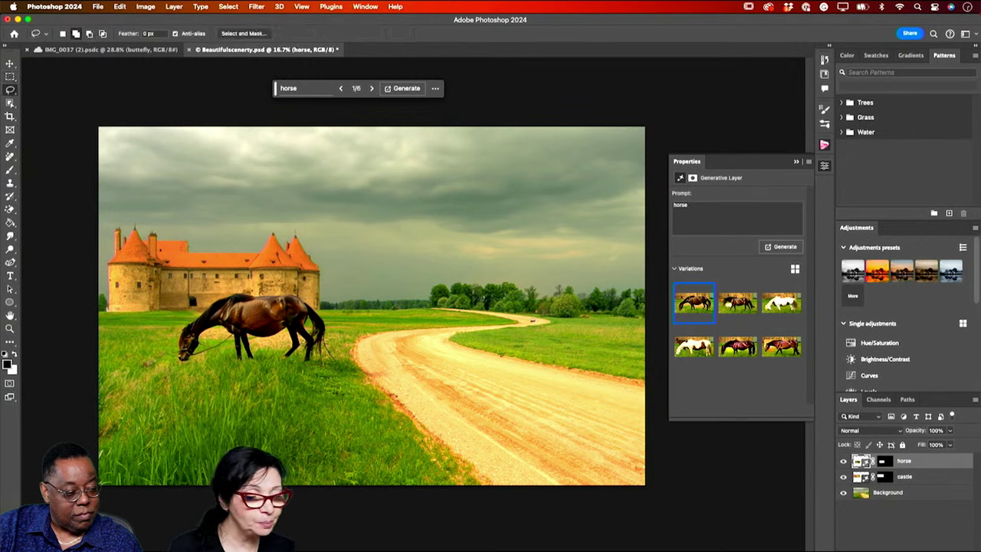
Set the Lasso to Add to selection and trace around the whole winding dirt road
left_click(76, 34)
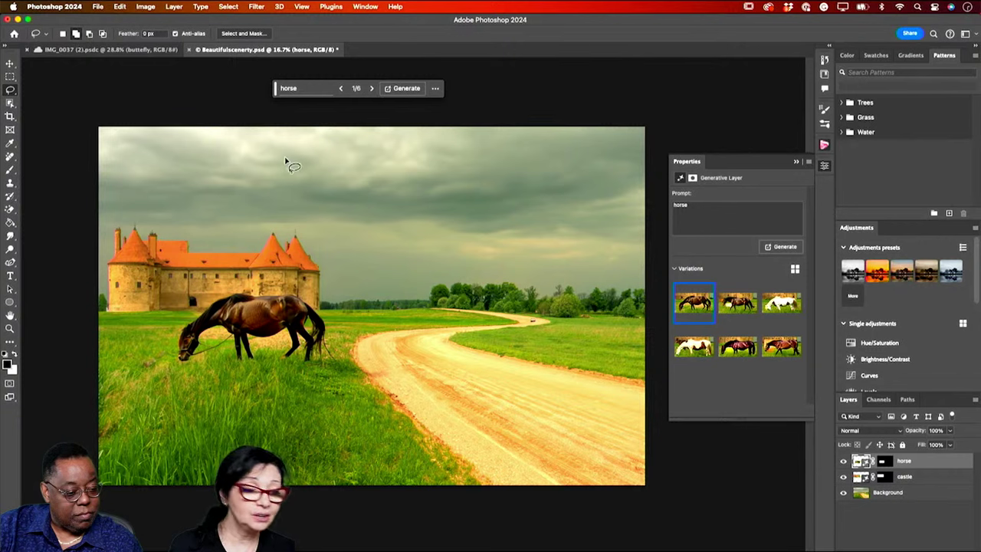
mouse_move(500, 324)
left_mouse_down()
mouse_move(422, 310)
mouse_move(502, 310)
mouse_move(551, 322)
mouse_move(540, 333)
left_mouse_up()
mouse_move(493, 337)
left_mouse_down()
mouse_move(478, 338)
mouse_move(637, 375)
mouse_move(651, 391)
mouse_move(647, 500)
mouse_move(454, 500)
mouse_move(404, 458)
mouse_move(367, 406)
left_mouse_up()
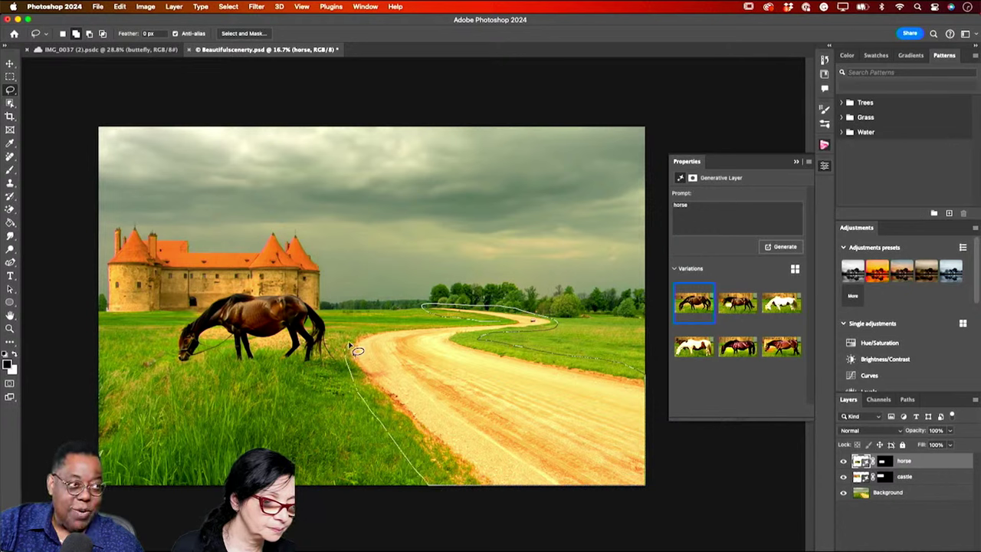
left_click_drag(364, 328, 475, 320)
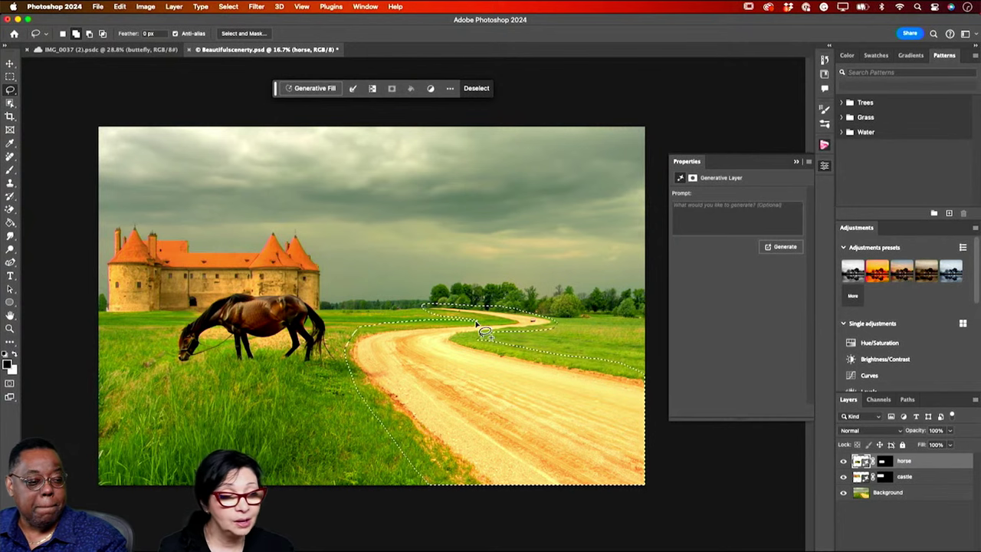
Fill the road selection with the prompt 'water' and keep the first stream variation
left_click(315, 88)
type("water")
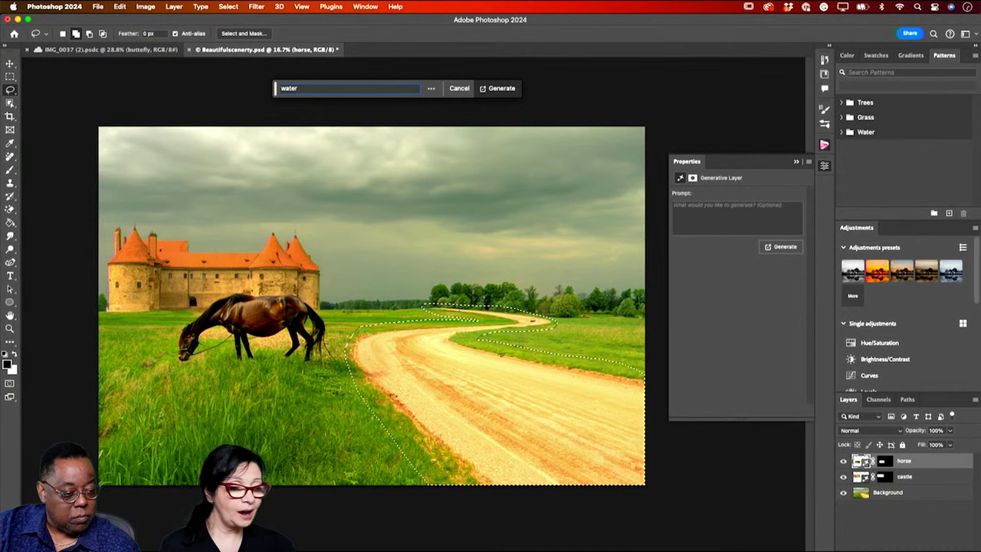
left_click(502, 90)
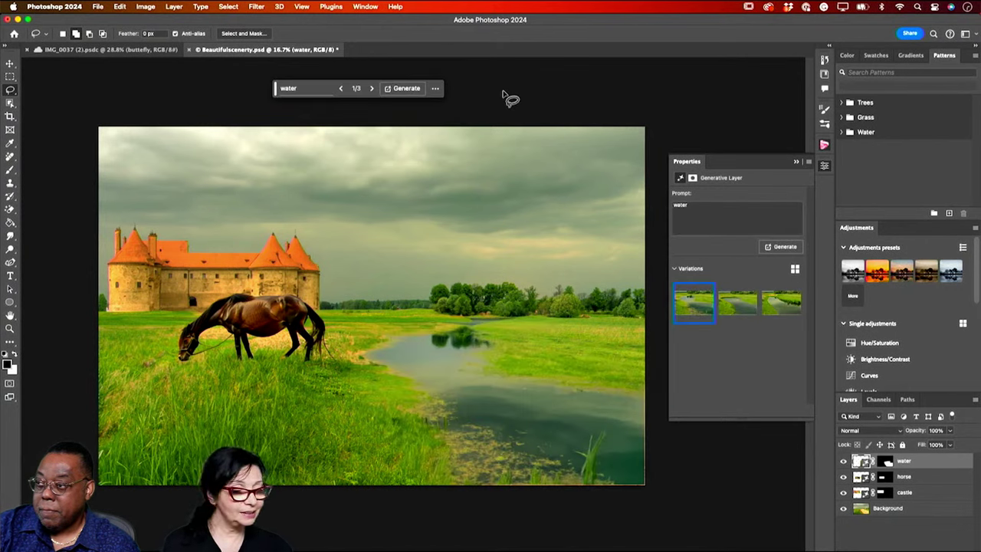
left_click(734, 315)
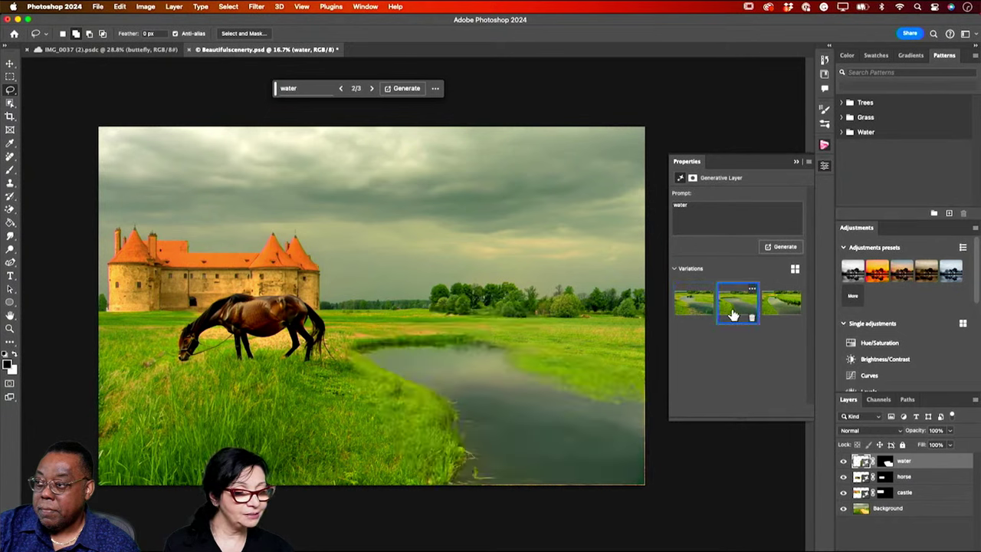
left_click(775, 310)
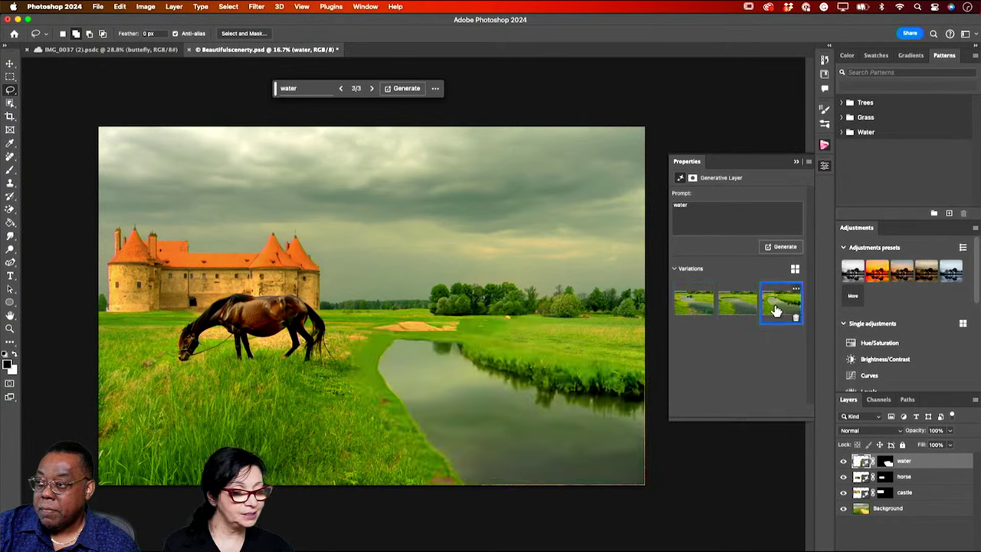
left_click(695, 311)
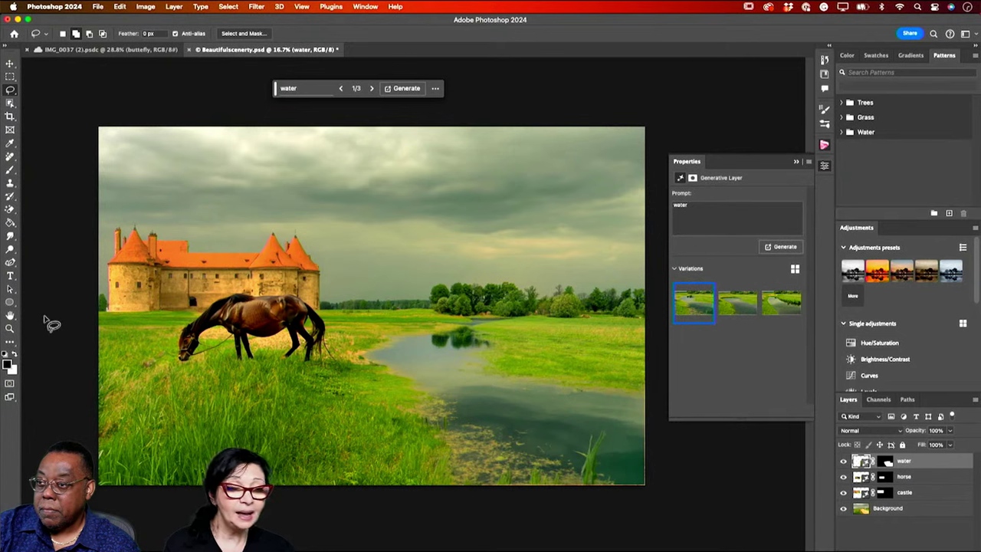
left_click(9, 329)
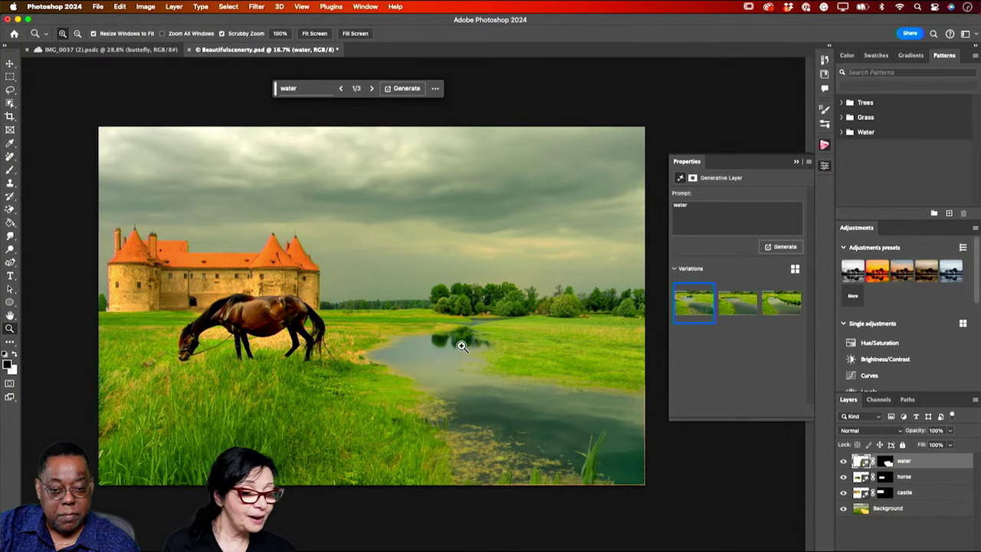
Regenerate the horse layer and swap in the dark brown second variation
left_click_drag(460, 341, 509, 374)
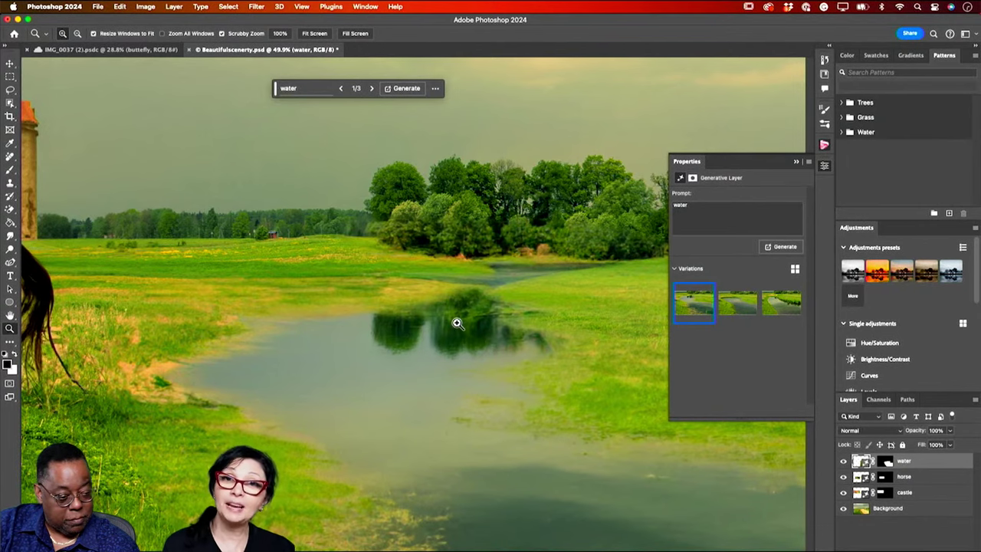
left_click_drag(457, 324, 410, 315)
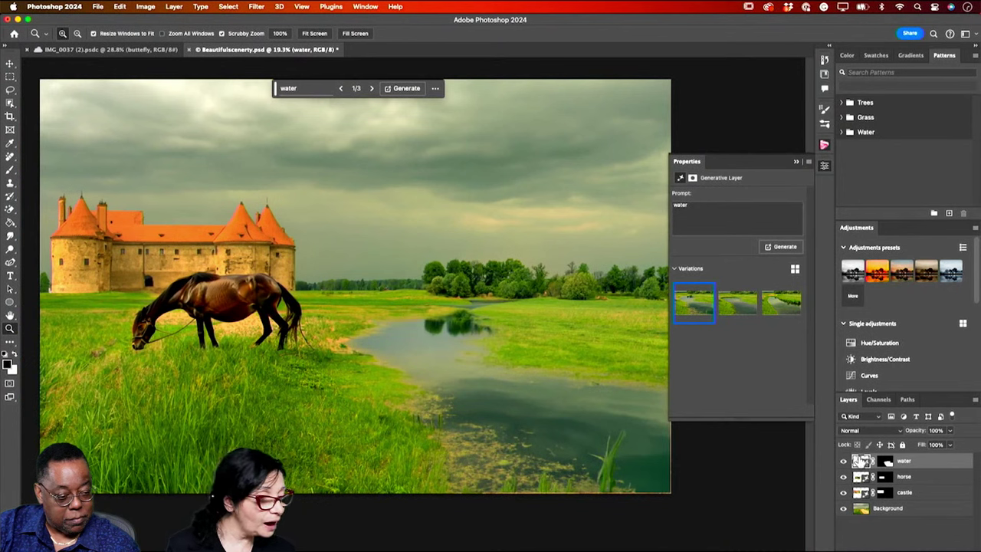
left_click(913, 483)
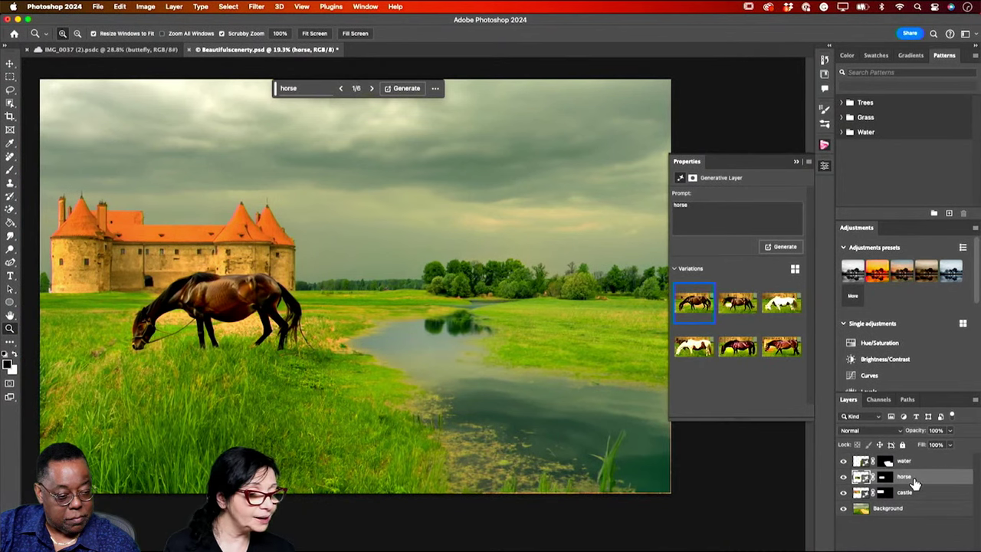
left_click(783, 247)
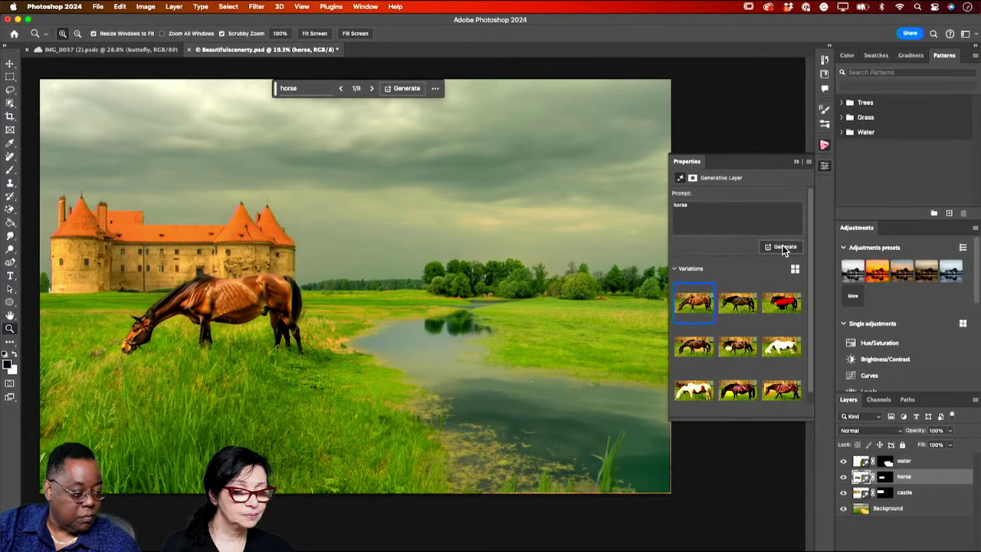
left_click(733, 314)
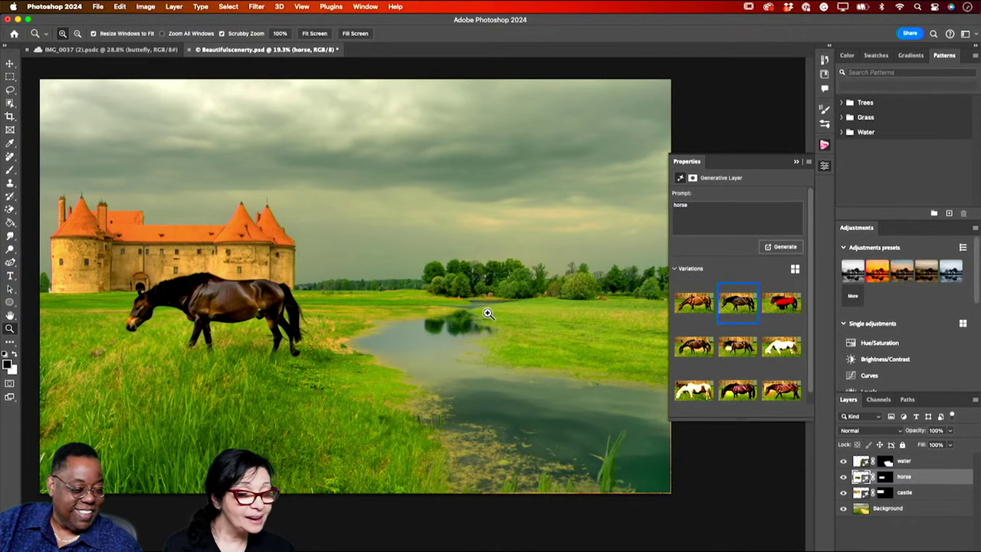
Hide and reshow the water, horse and castle layers to compare with the original
left_click_drag(486, 314, 476, 315)
left_click_drag(845, 465, 846, 495)
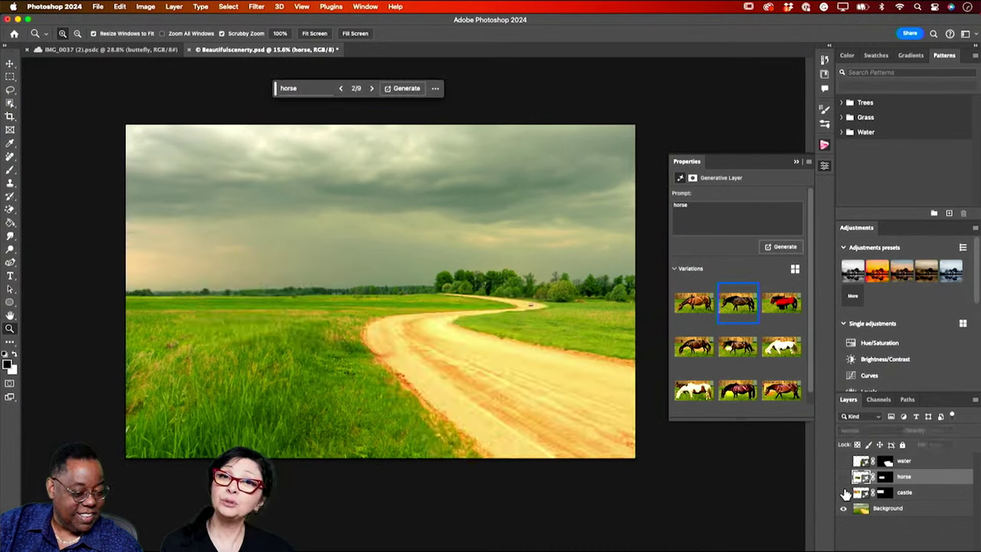
left_click_drag(845, 495, 844, 467)
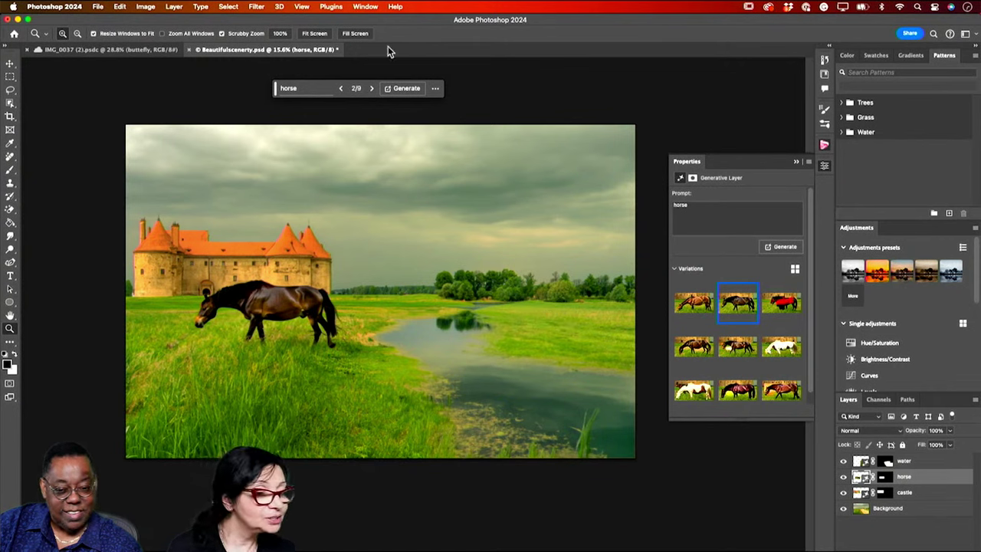
Close Beautifulscenery.psd without saving and open Santa.psd from the library's Santa group
left_click(191, 50)
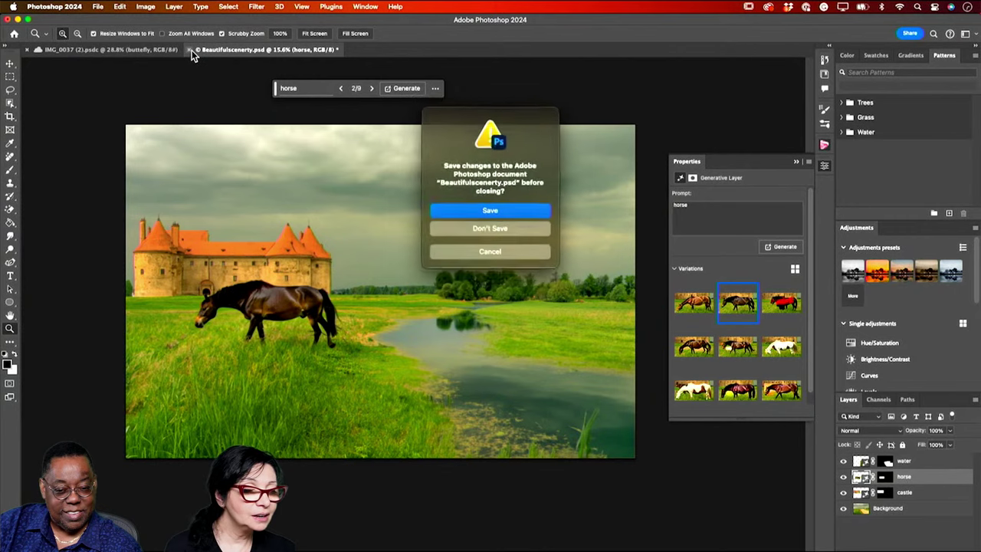
left_click(476, 225)
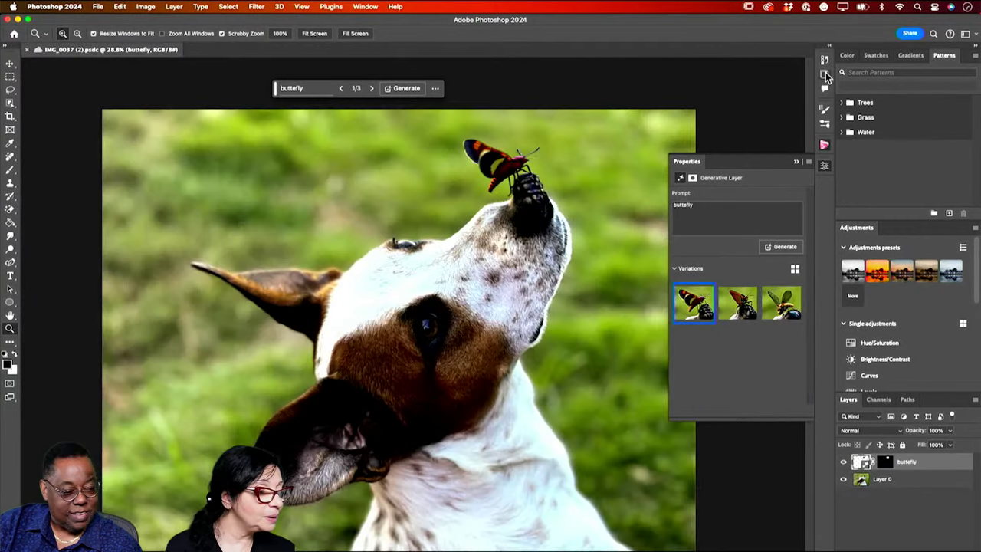
left_click(825, 74)
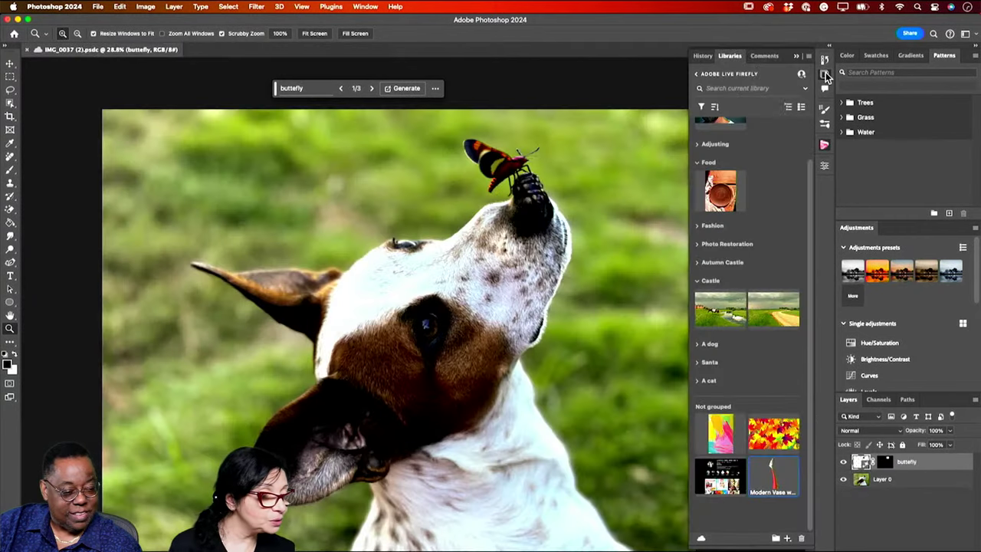
left_click(697, 363)
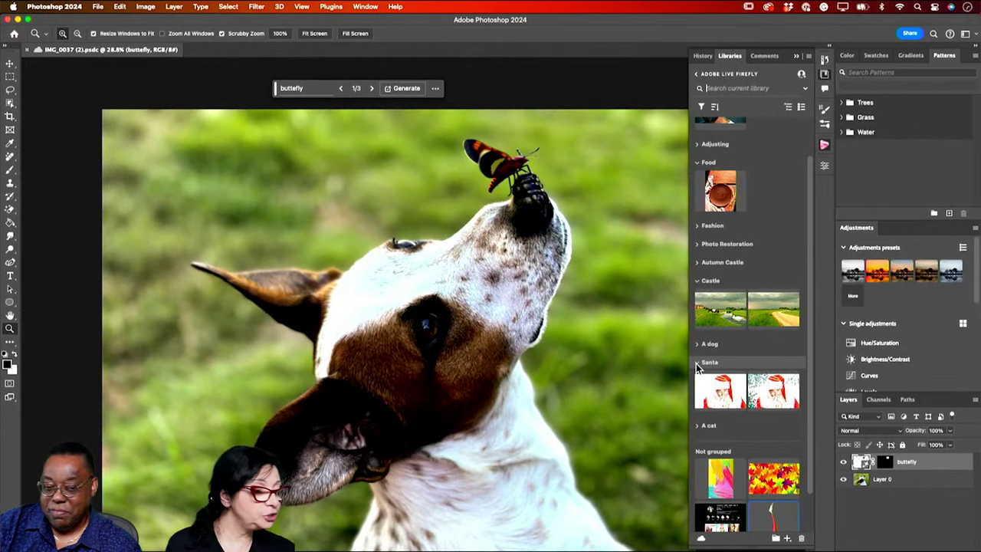
double_click(722, 391)
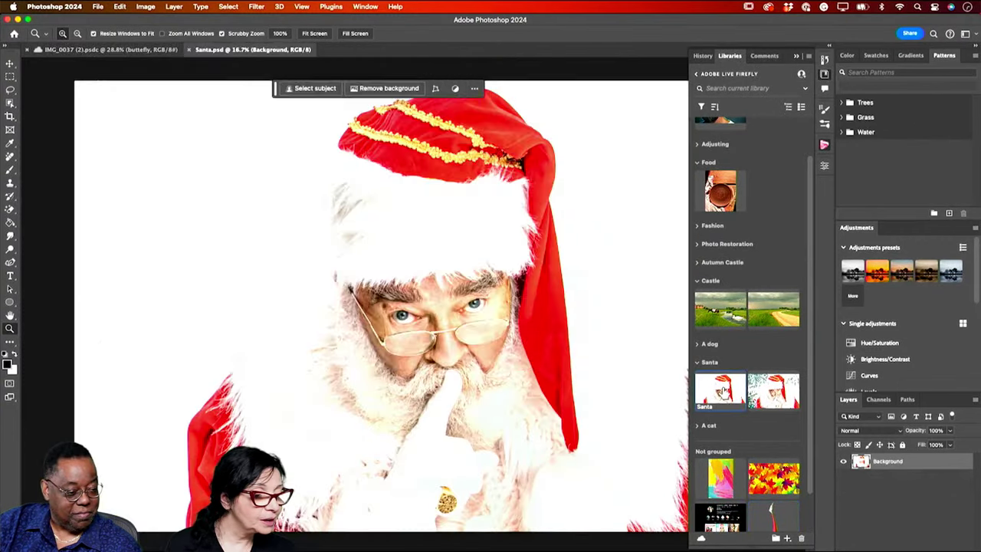
Select the Santa figure with the Object Selection tool
left_click(796, 57)
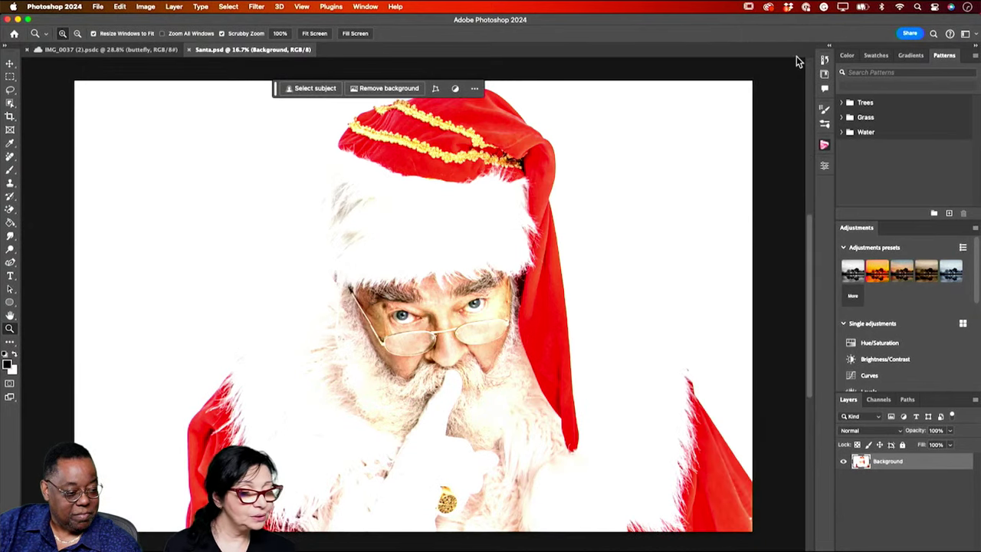
mouse_move(621, 251)
left_mouse_down()
mouse_move(605, 253)
mouse_move(613, 258)
left_mouse_up()
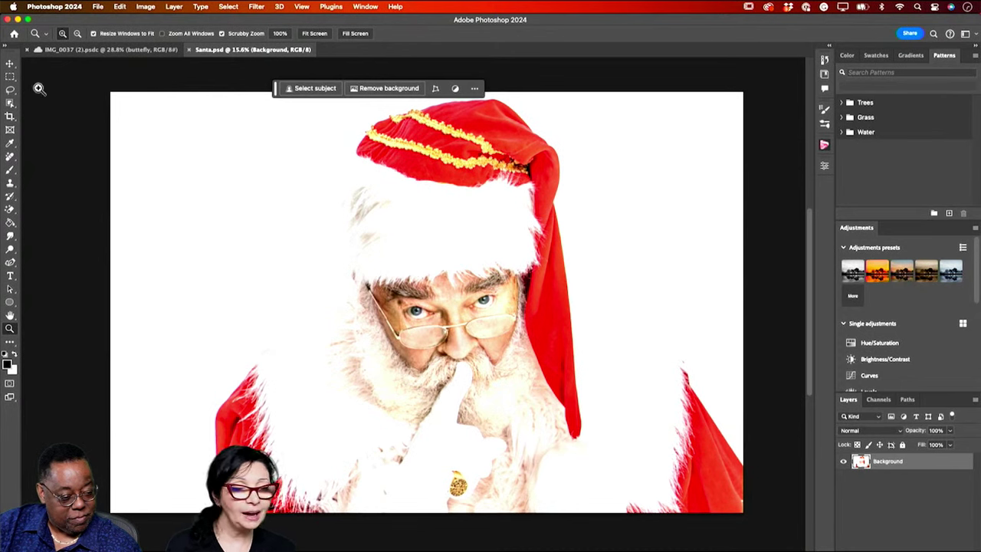
left_click(10, 77)
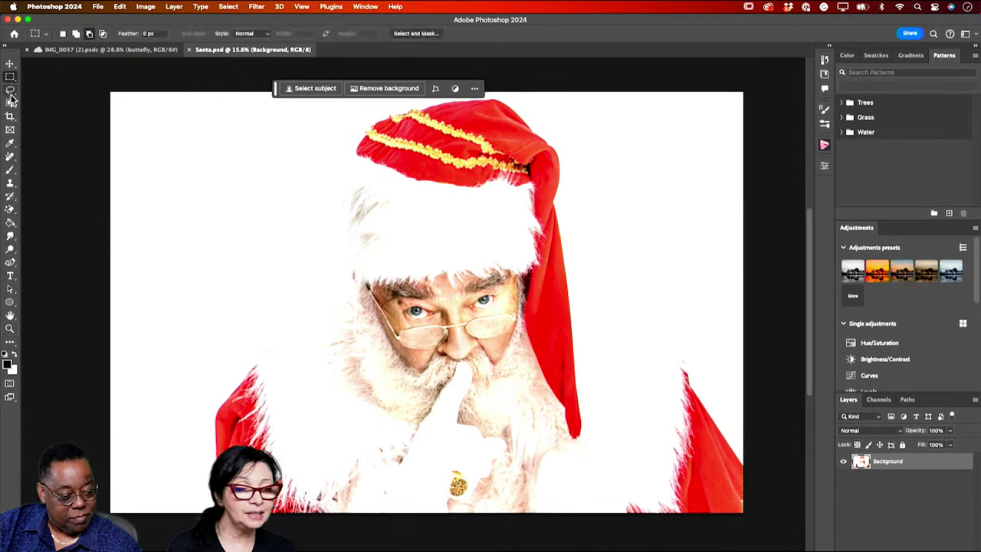
left_click(9, 102)
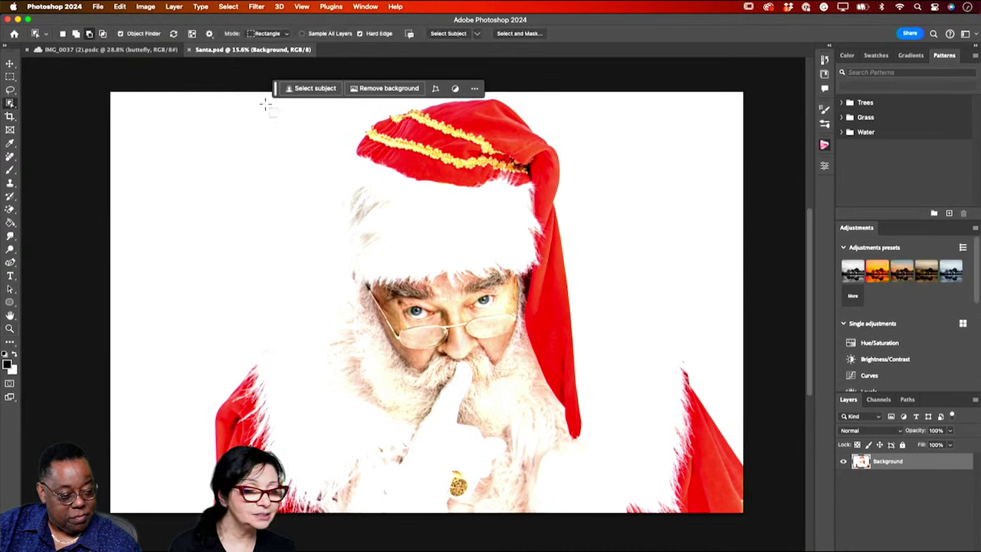
left_click_drag(228, 101, 742, 518)
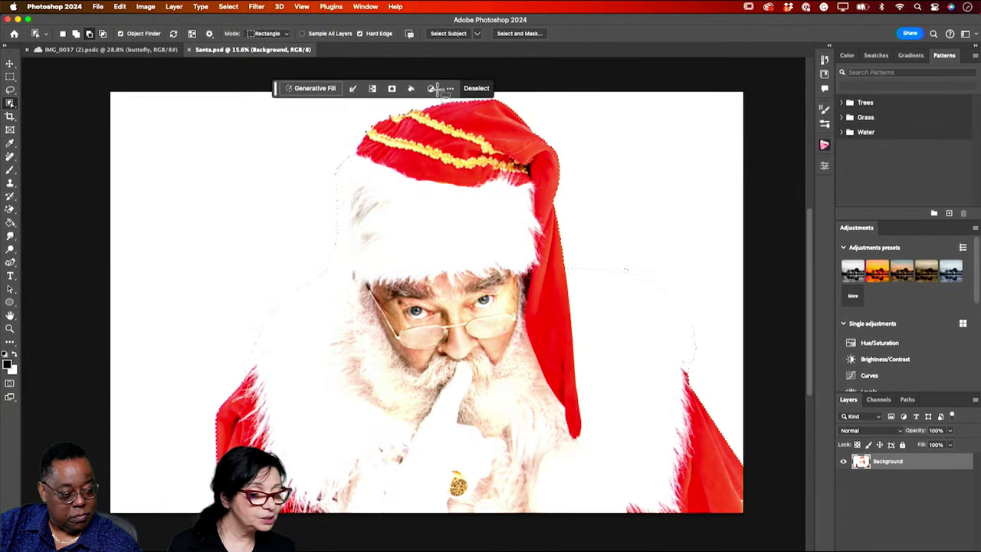
Expand the Santa selection by 3 pixels
left_click(353, 88)
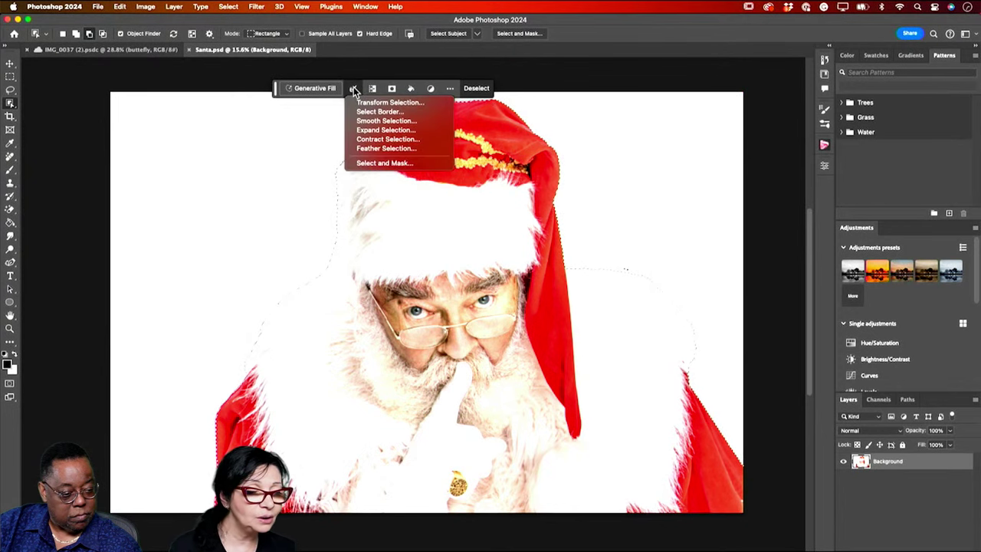
left_click(410, 132)
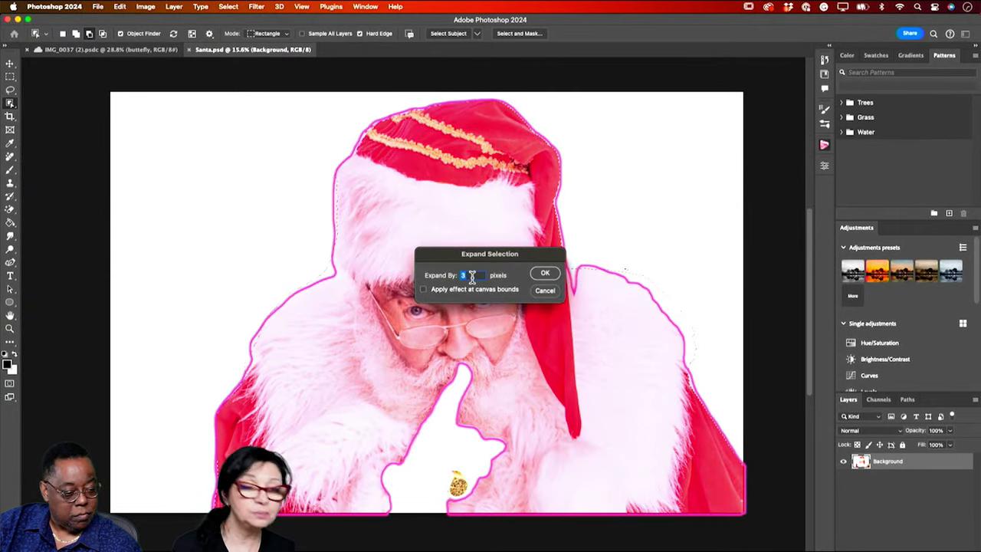
left_click(545, 274)
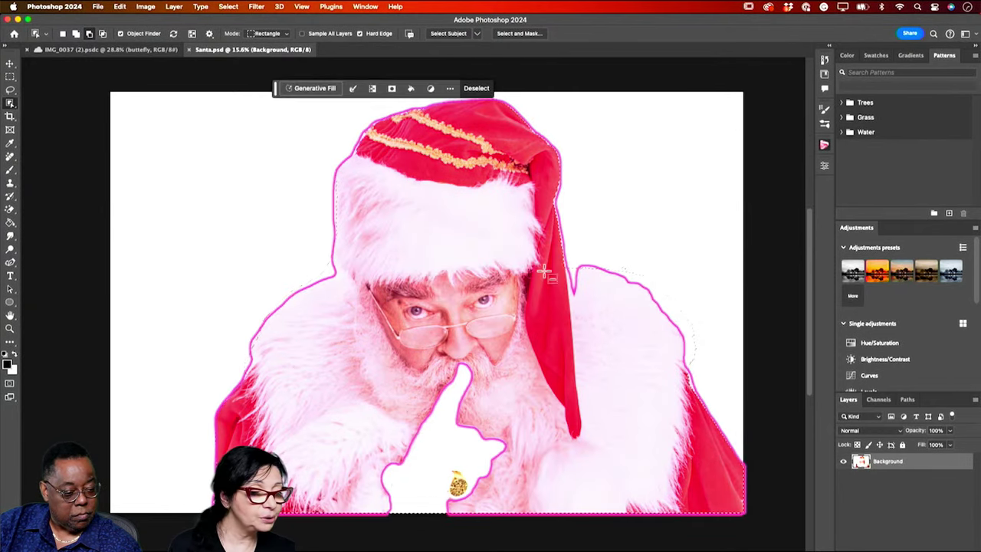
Invert the selection and Generative Fill the background with the prompt 'winter, cold'
left_click(373, 88)
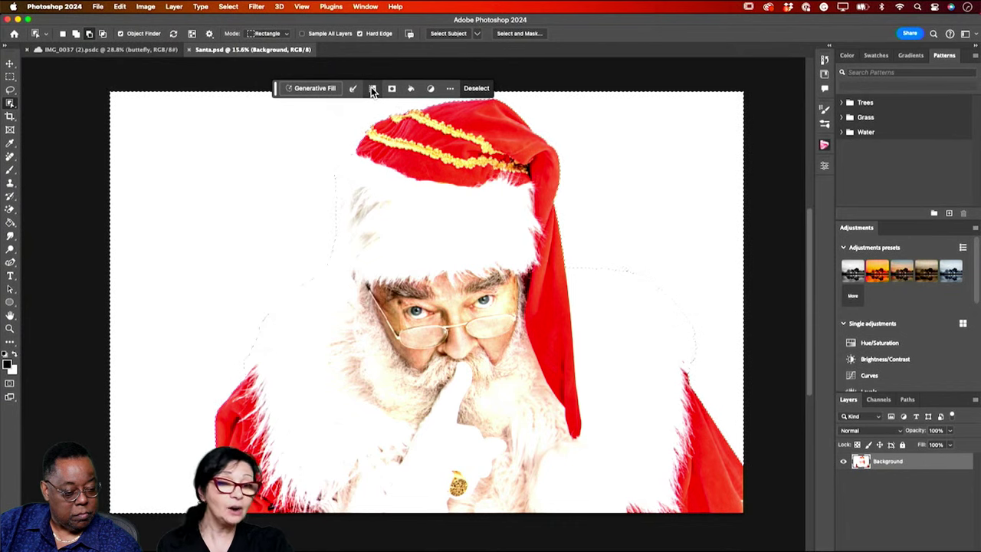
left_click(314, 92)
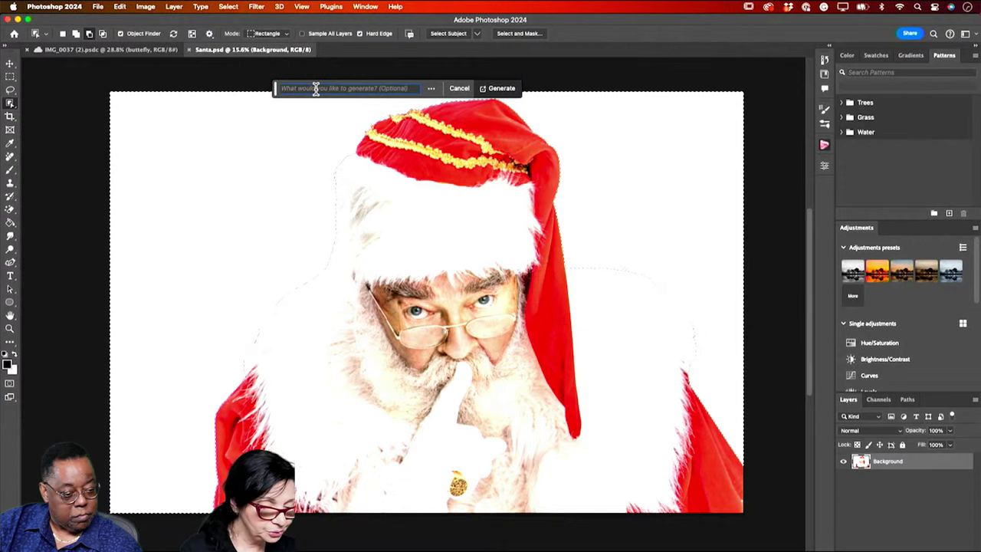
type("wi")
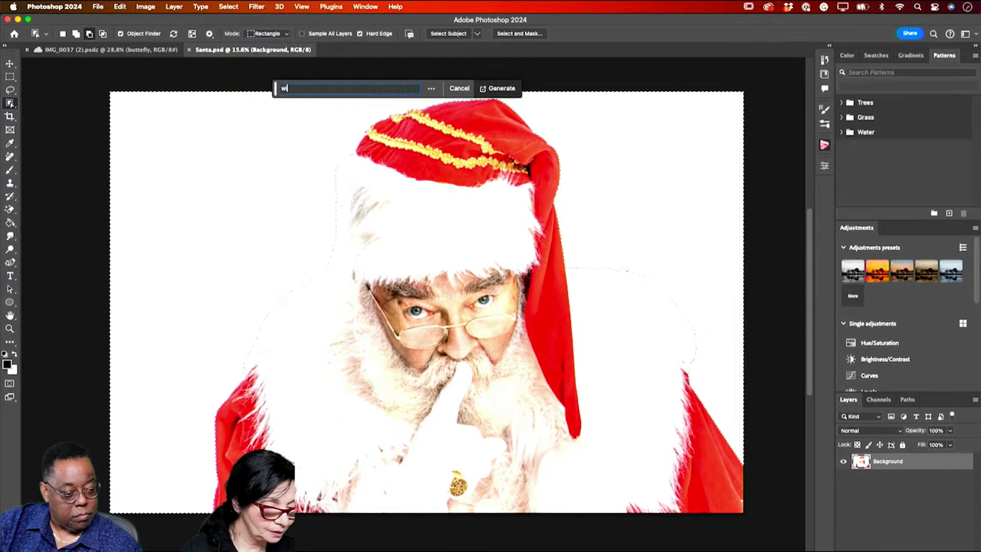
type("nter, cold")
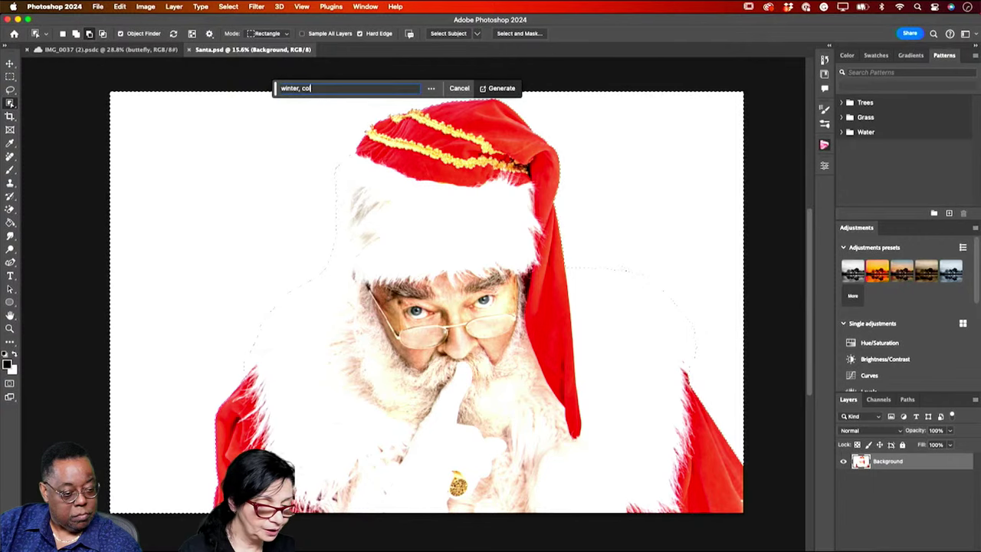
left_click(502, 88)
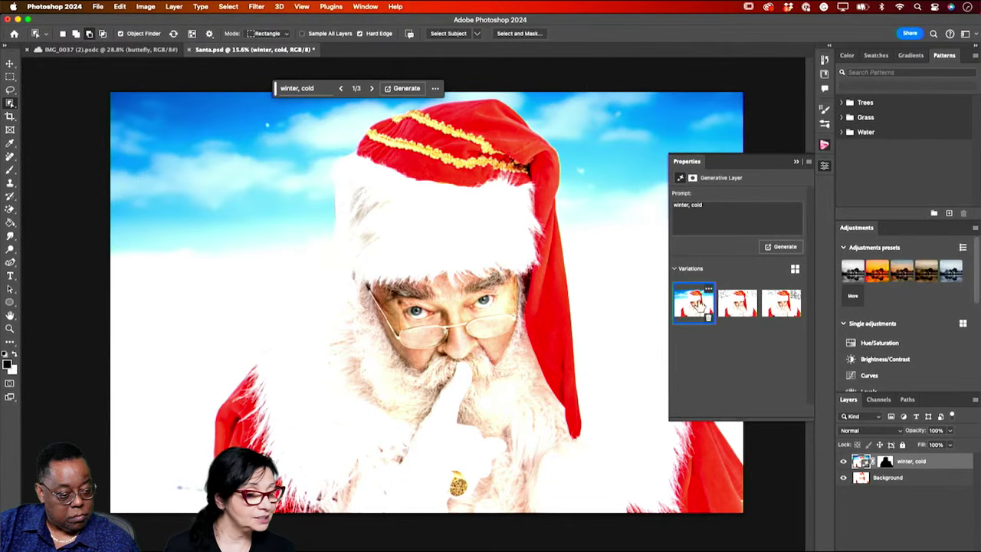
Compare the three winter variations and keep the second, blurred snowy one
left_click(734, 305)
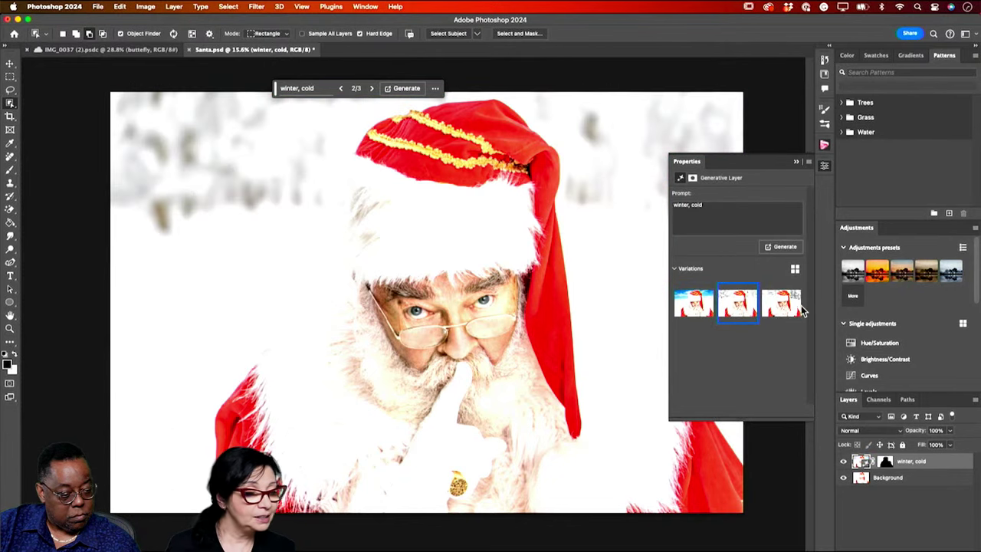
left_click(778, 304)
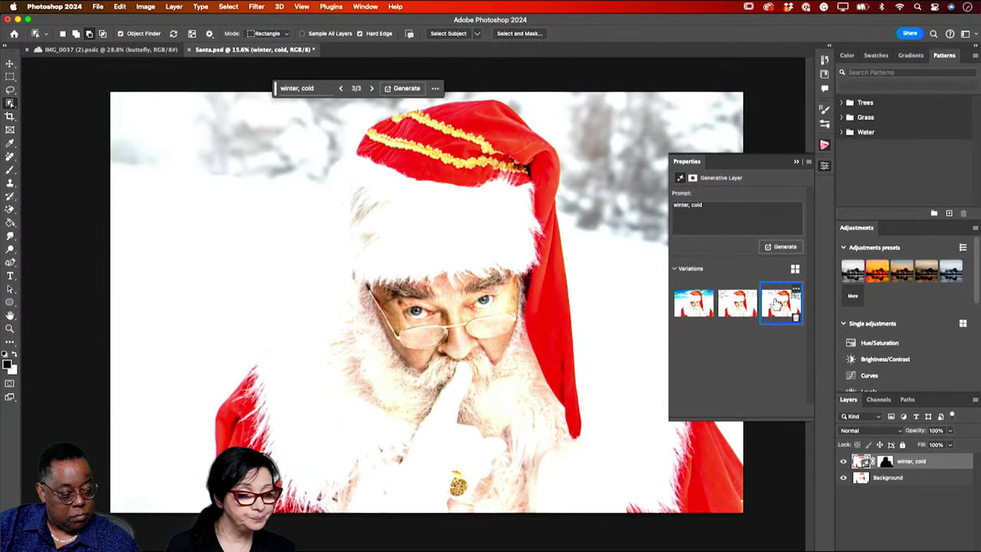
left_click(737, 303)
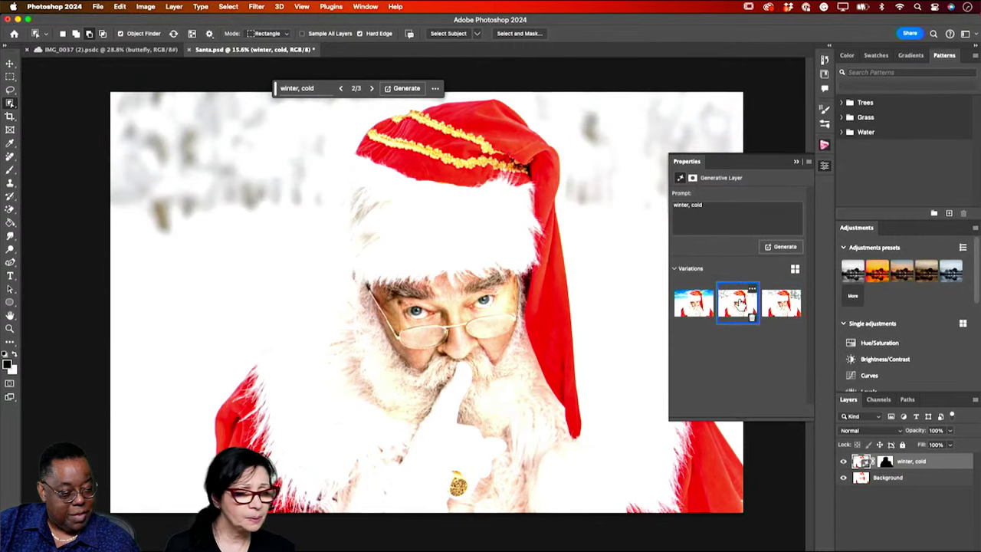
left_click(319, 90)
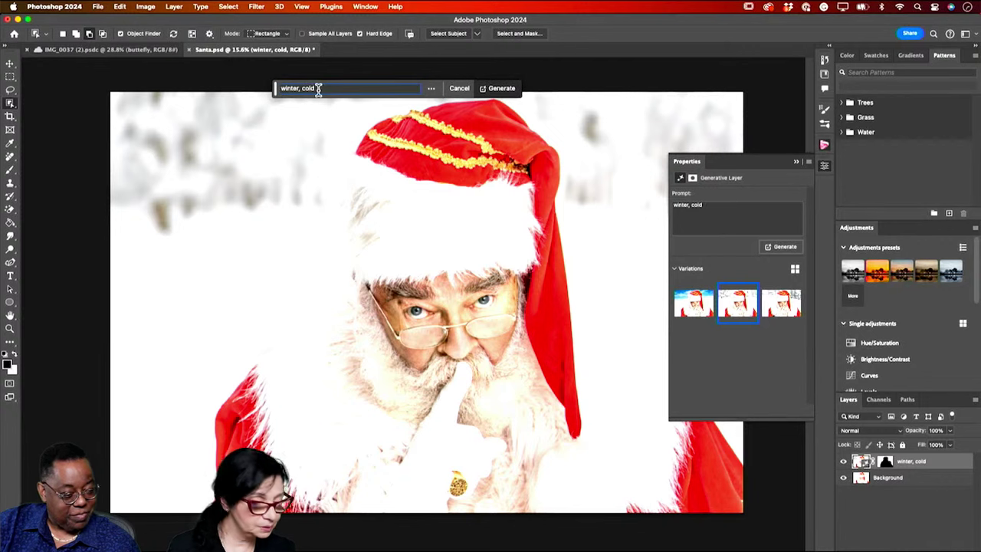
Add ', christmas tree' to the prompt, regenerate, and keep the first variation with the snowy tree
type(", ")
type("christm")
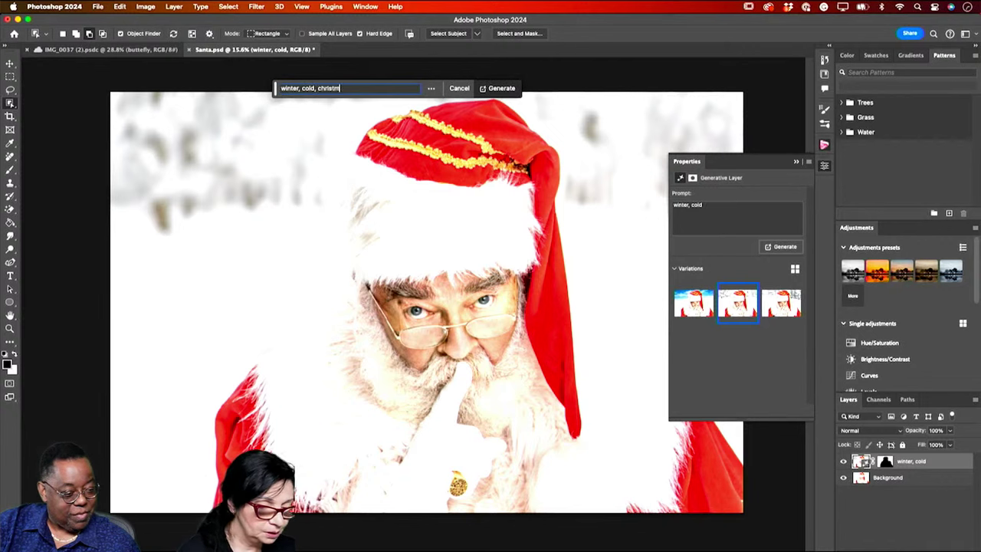
type("as tree")
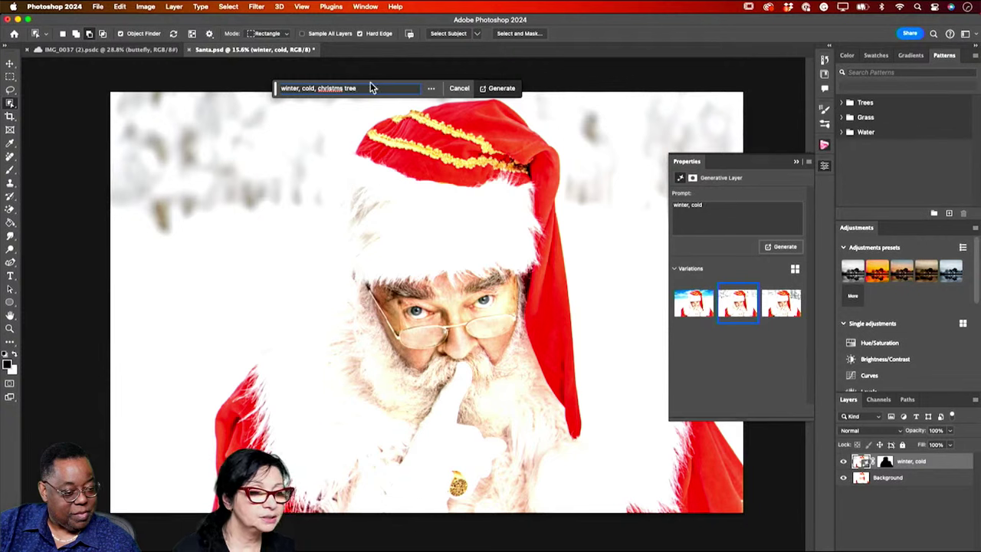
left_click(499, 89)
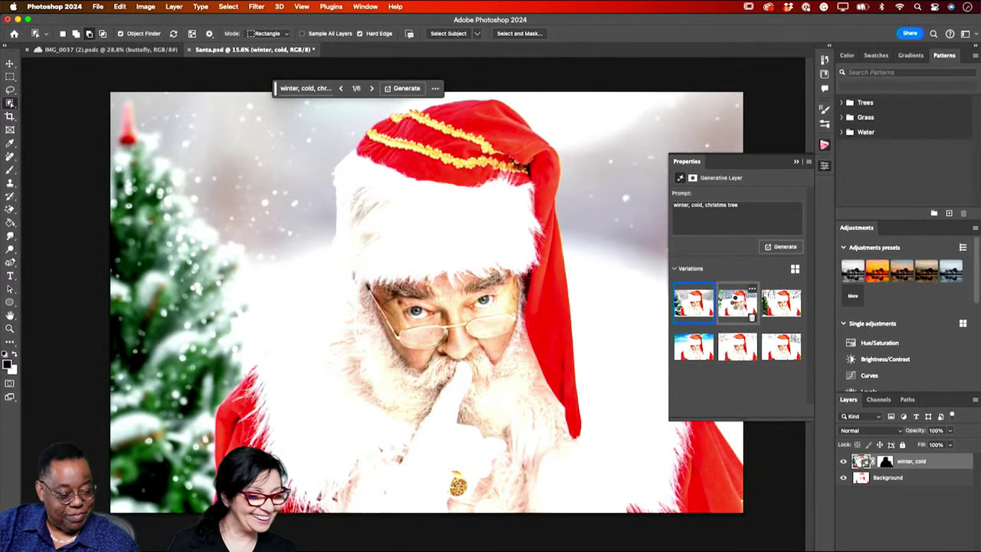
left_click(738, 303)
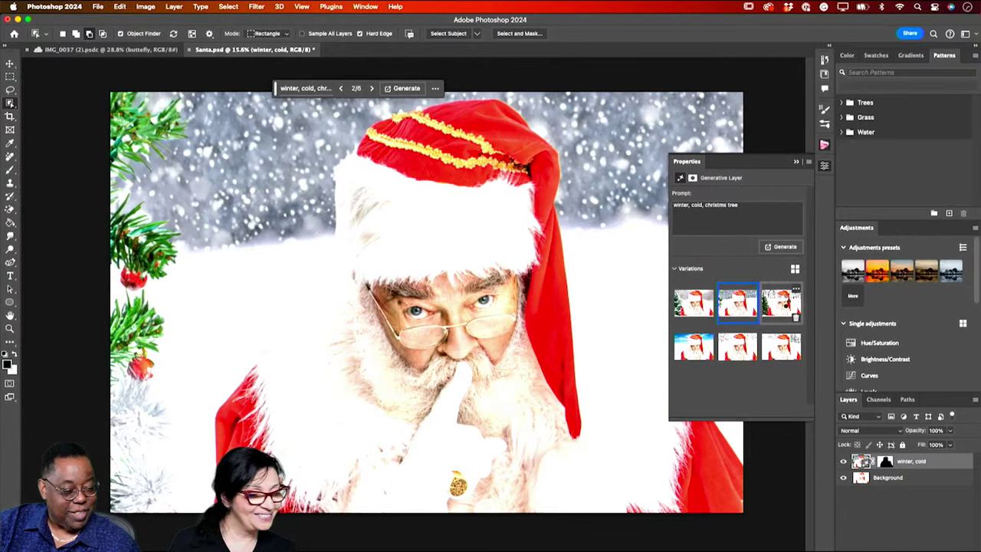
left_click(782, 303)
left_click(694, 303)
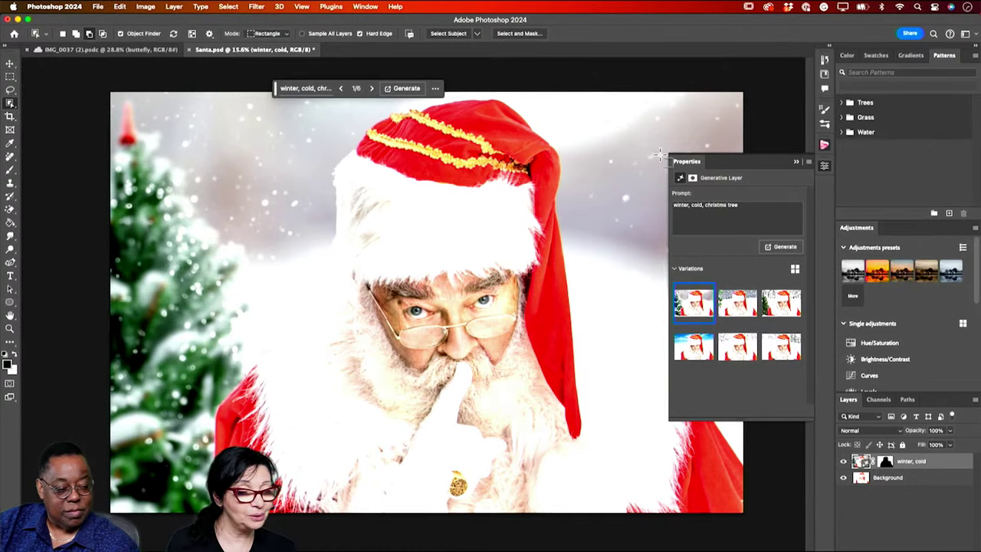
Close Santa.psd without saving and open Retouching from the library's Photo Restoration group
left_click(189, 49)
left_click(511, 221)
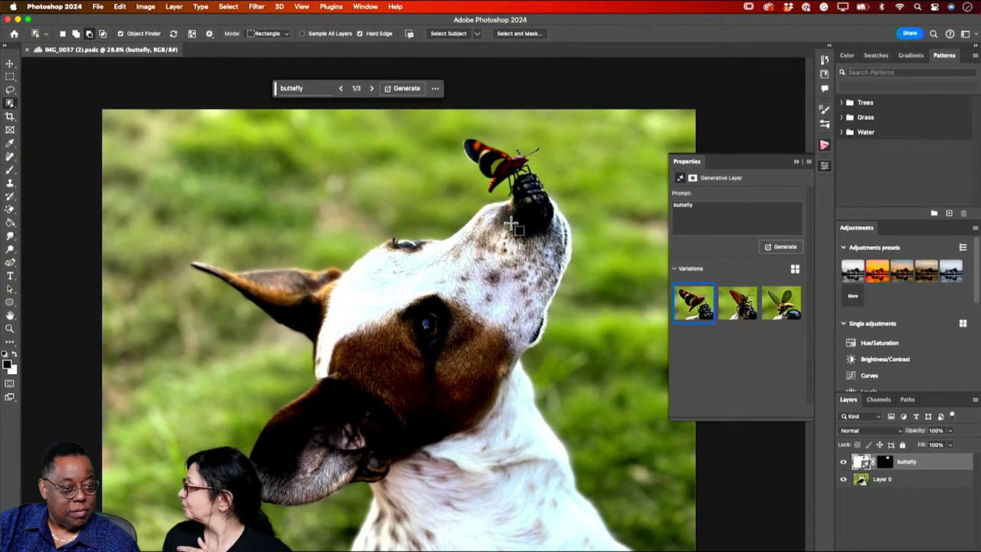
left_click(824, 77)
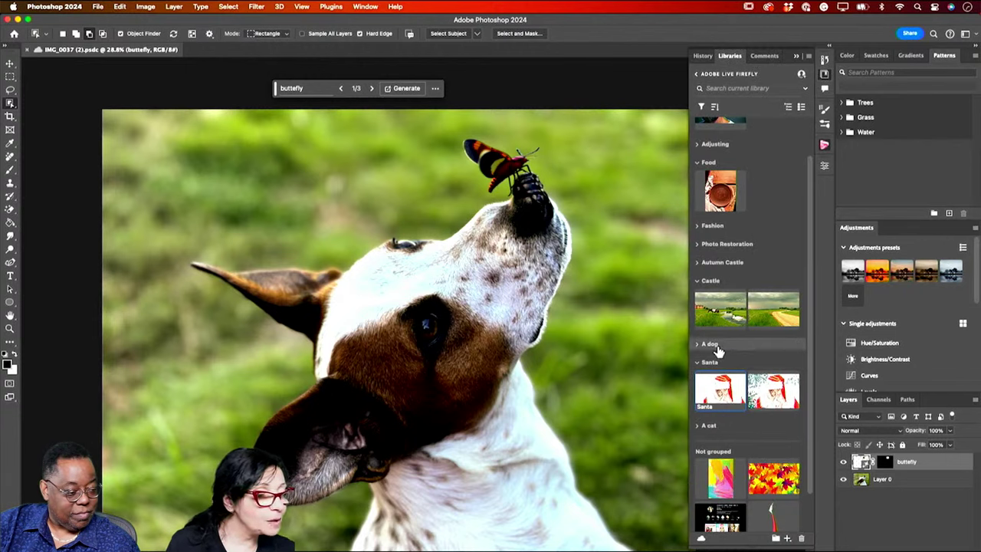
left_click(699, 244)
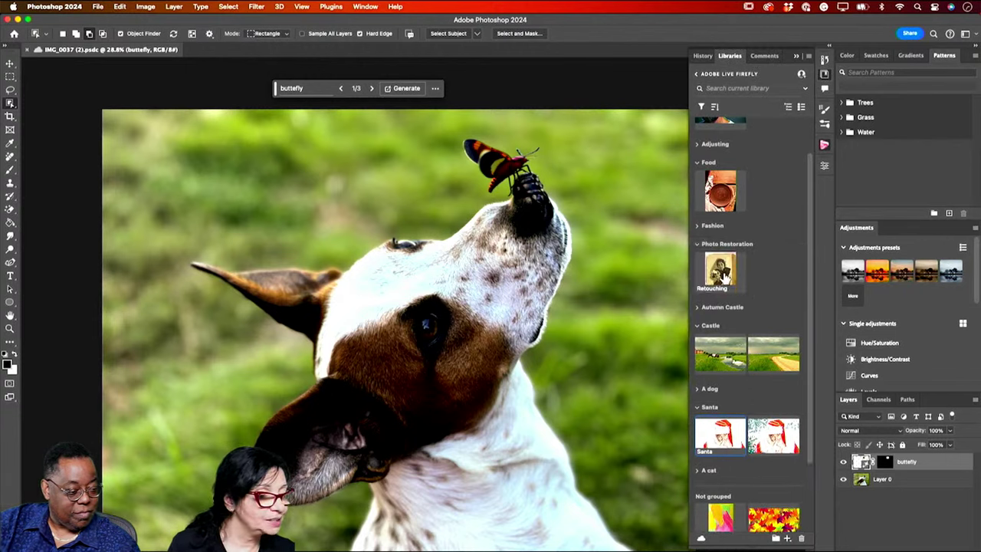
double_click(724, 274)
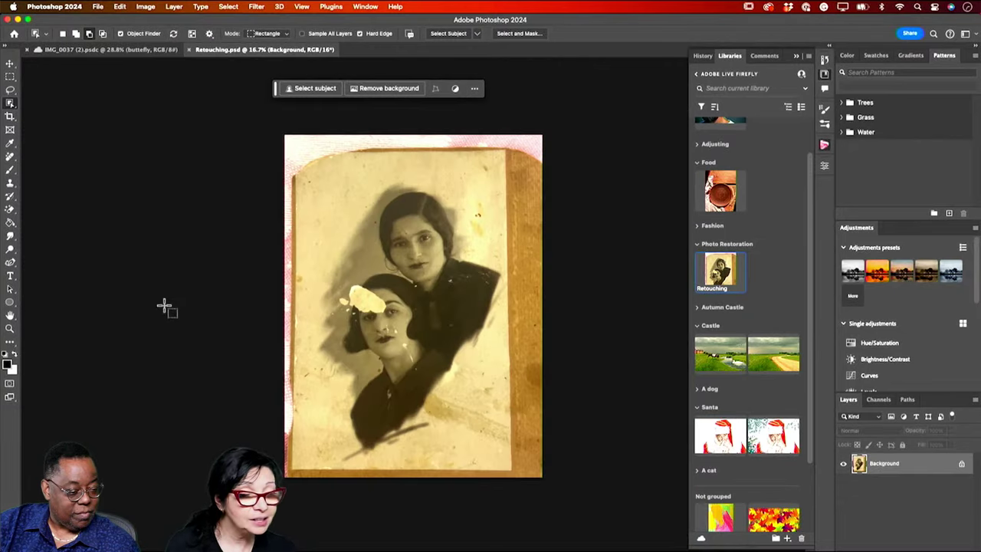
Zoom in closely on the lower woman's face and the torn patch, then switch to the Lasso tool
left_click(10, 329)
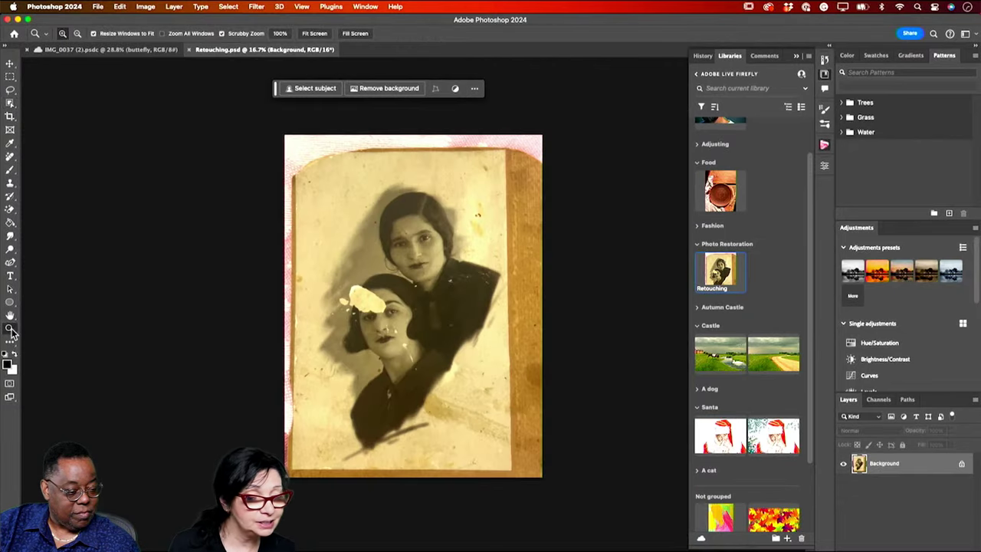
left_click(455, 311)
left_click_drag(480, 323, 491, 336)
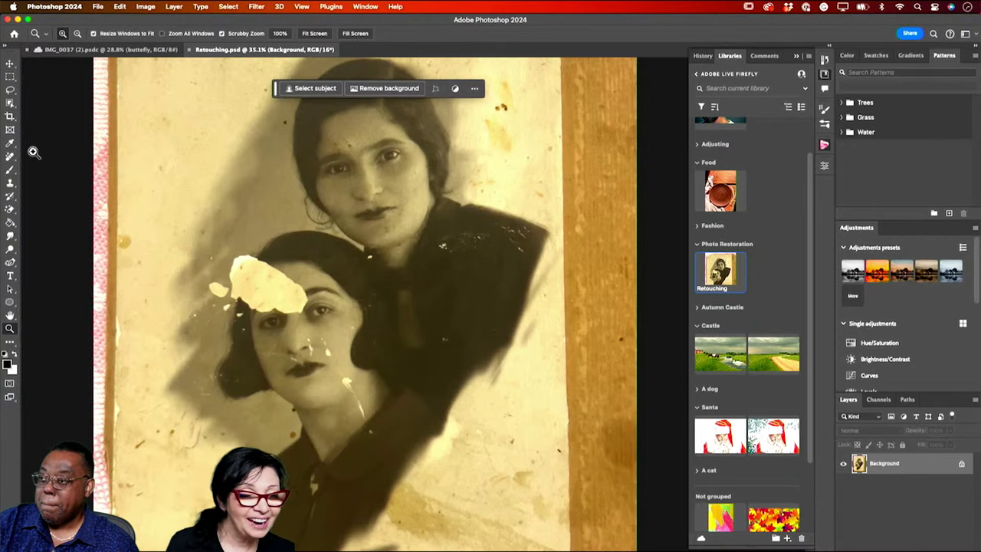
left_click(10, 89)
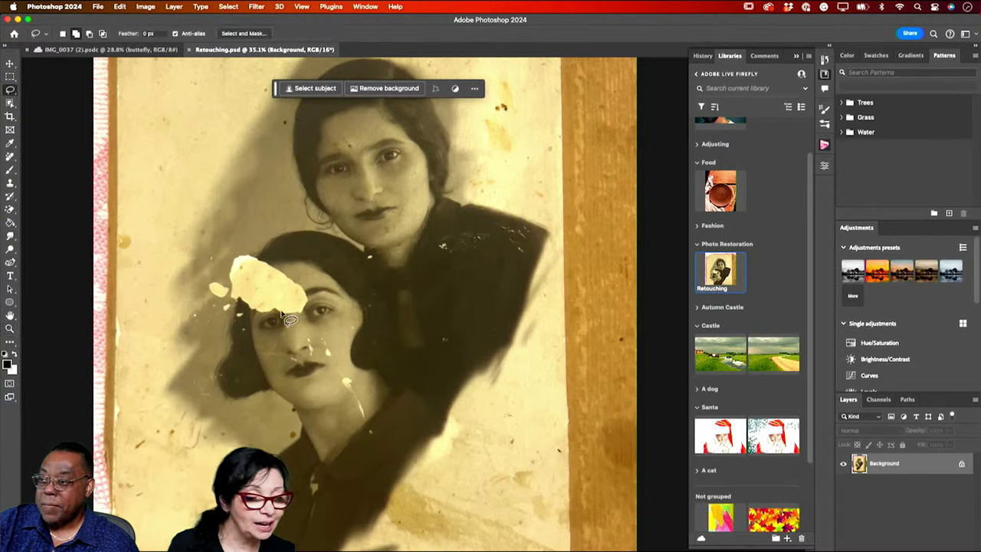
left_click(10, 328)
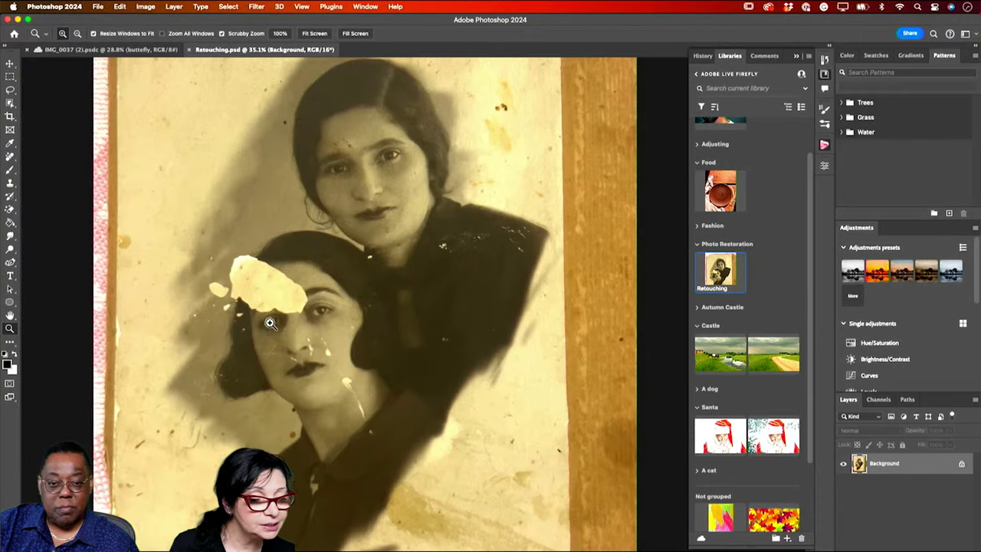
left_click_drag(268, 322, 295, 344)
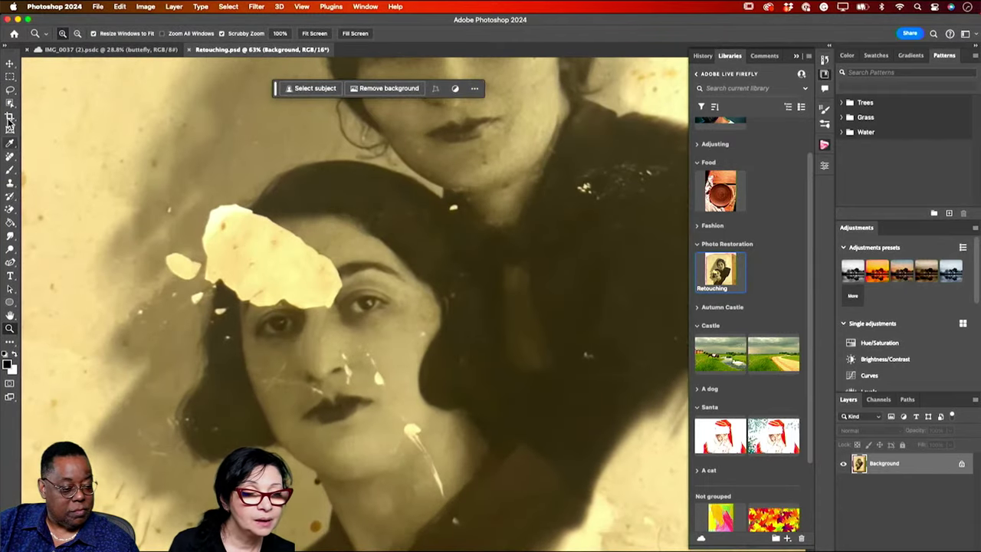
left_click(10, 91)
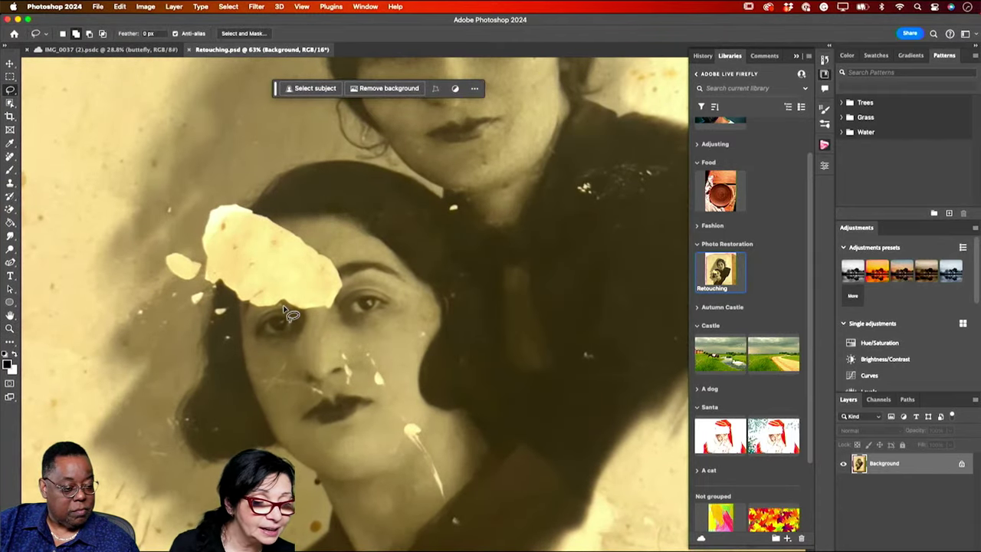
Lasso the torn forehead patch and run Generative Fill on it with an empty prompt
mouse_move(282, 308)
left_mouse_down()
mouse_move(244, 310)
mouse_move(202, 282)
mouse_move(203, 214)
mouse_move(213, 200)
mouse_move(265, 208)
mouse_move(338, 262)
mouse_move(348, 292)
mouse_move(337, 313)
mouse_move(272, 310)
left_mouse_up()
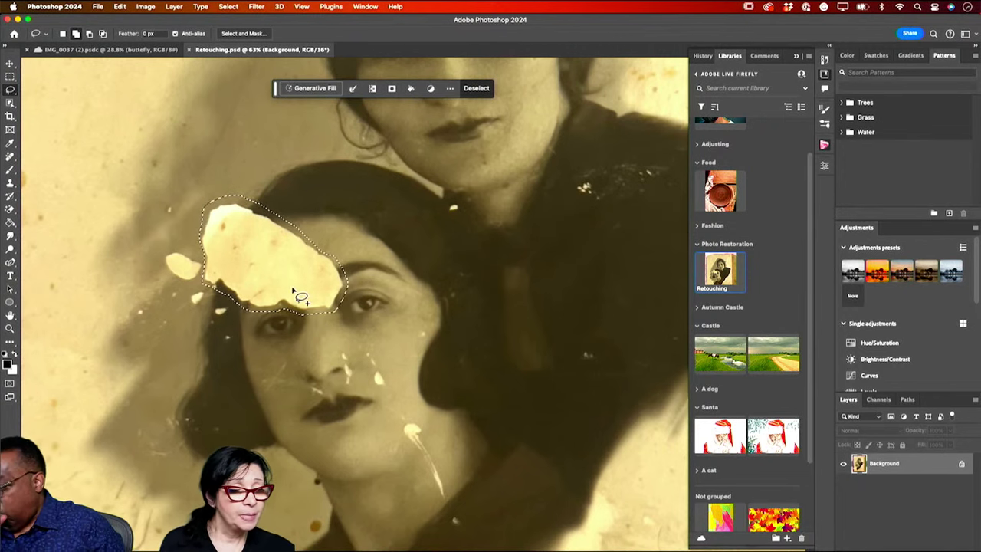
left_click(313, 90)
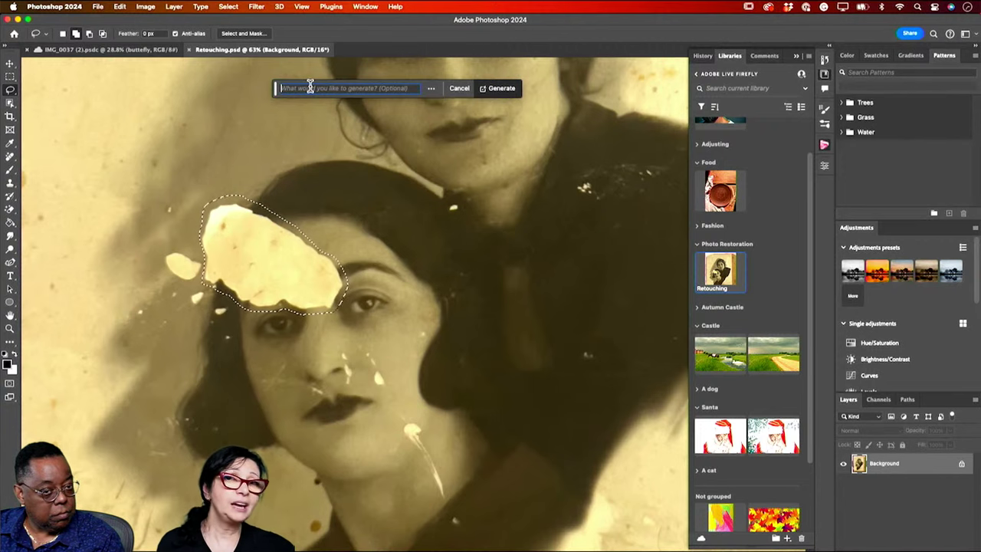
left_click(509, 88)
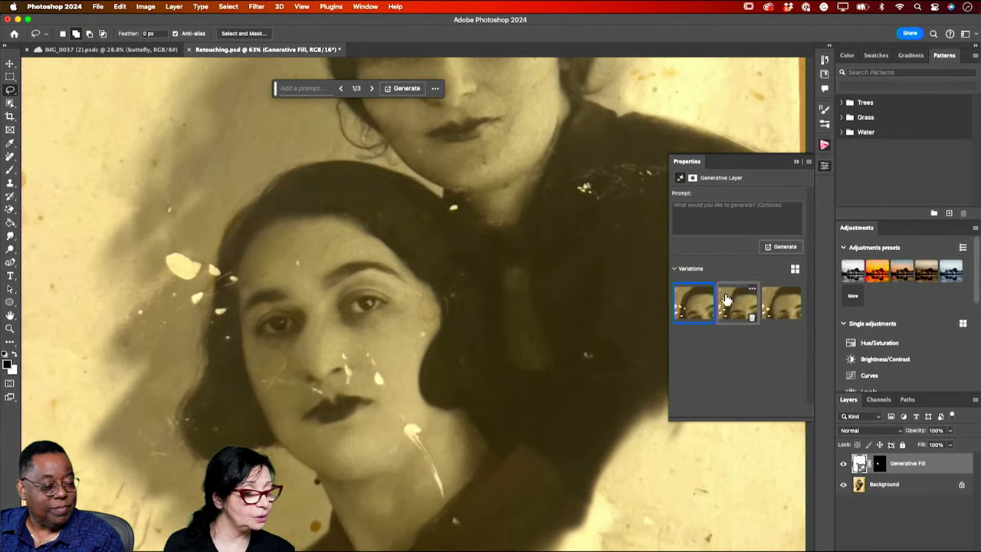
Compare the three repair variations and keep the first one
left_click(727, 302)
left_click(780, 308)
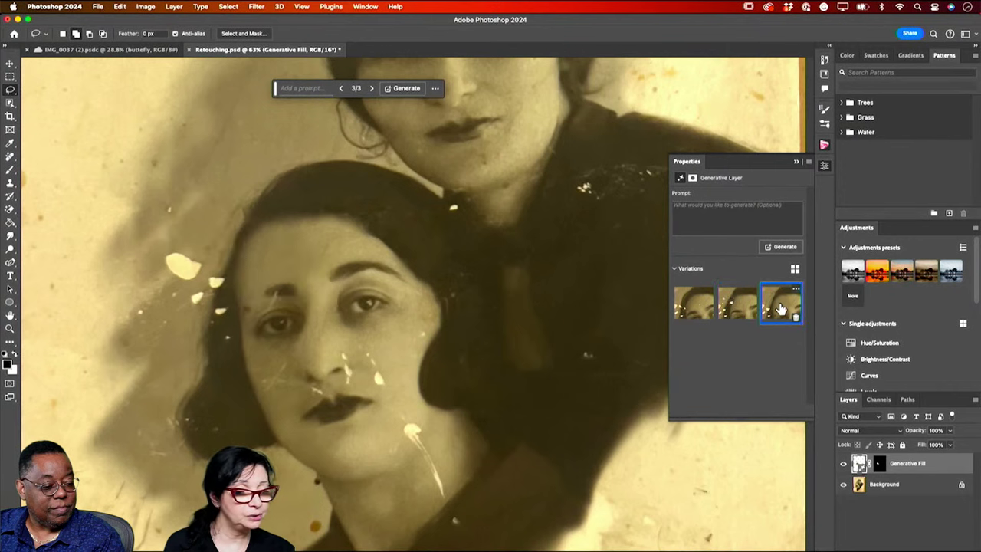
left_click(702, 303)
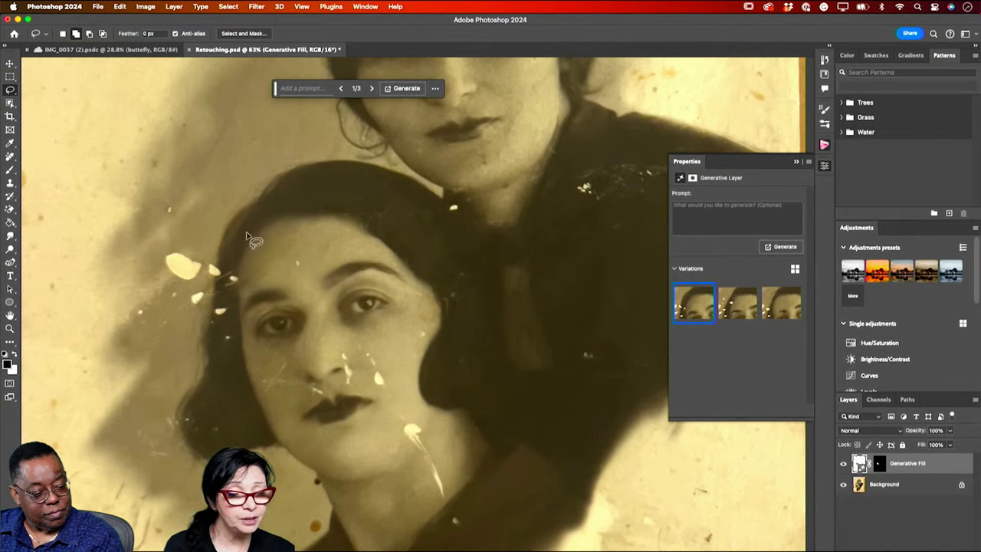
Zoom out to the whole photo and toggle the fill layer off and on against the original damage
left_click(10, 328)
left_click_drag(369, 300, 340, 292)
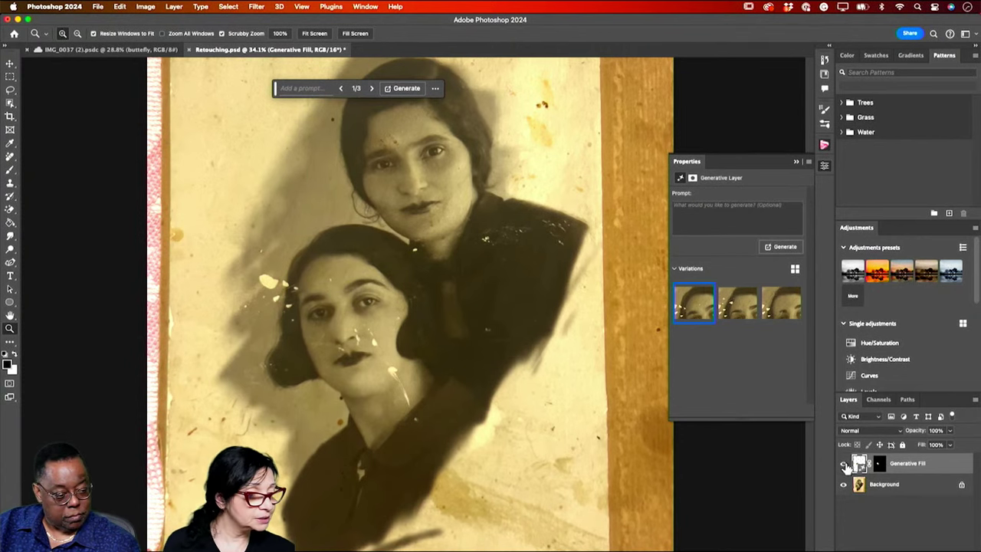
left_click(844, 464)
left_click(845, 464)
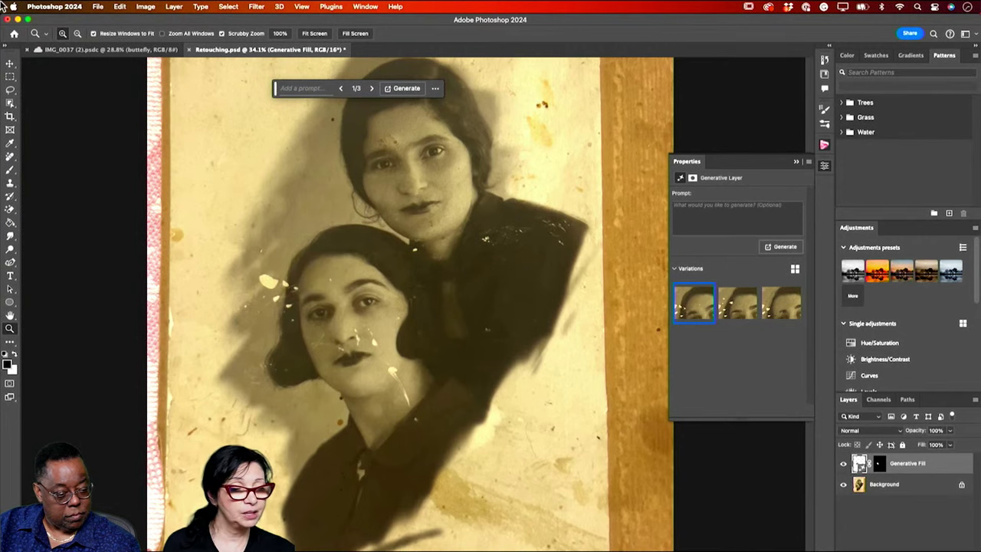
Close Retouching.psd without saving, collapse the Food, Photo Restoration, Santa and Castle library groups, and collapse the panel dock
left_click(190, 50)
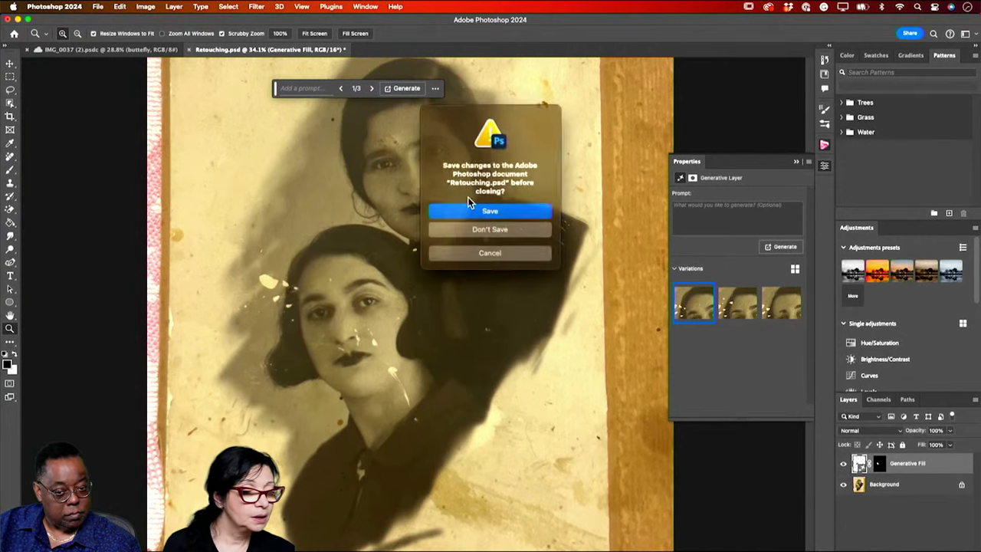
left_click(521, 231)
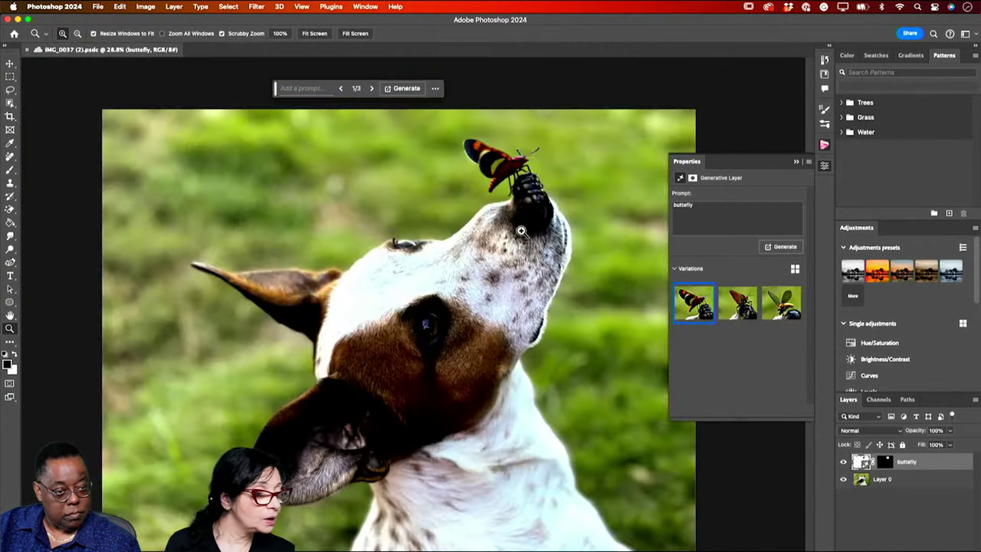
left_click(825, 74)
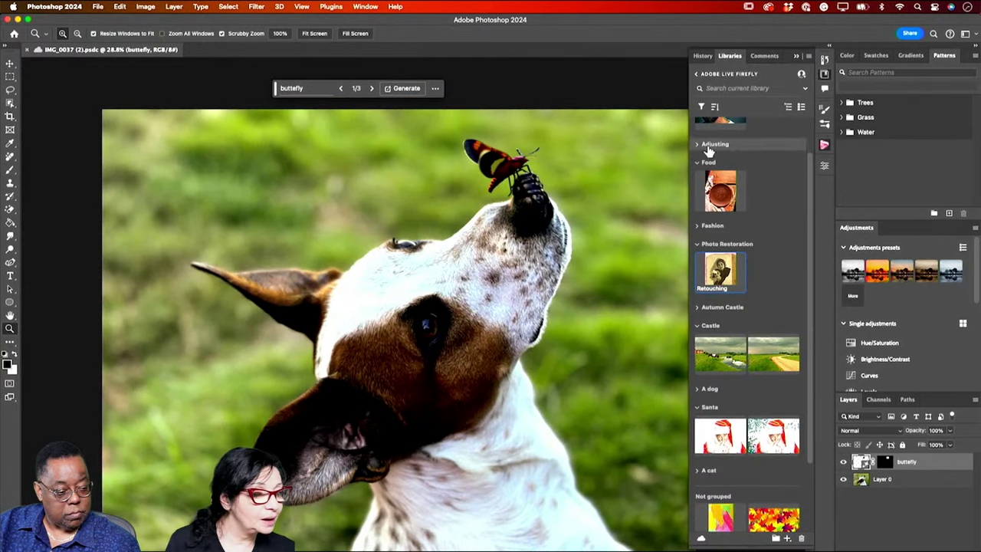
left_click(698, 164)
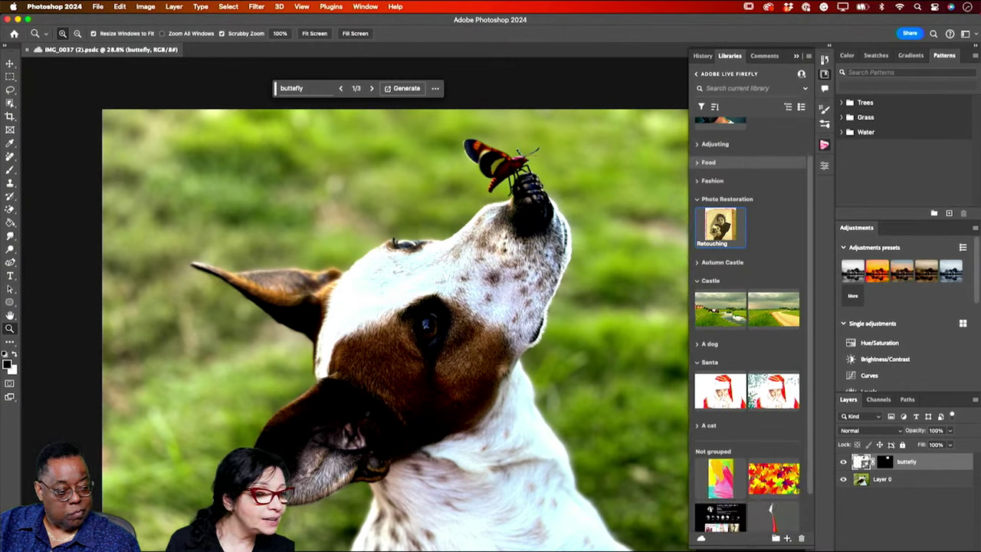
left_click(698, 201)
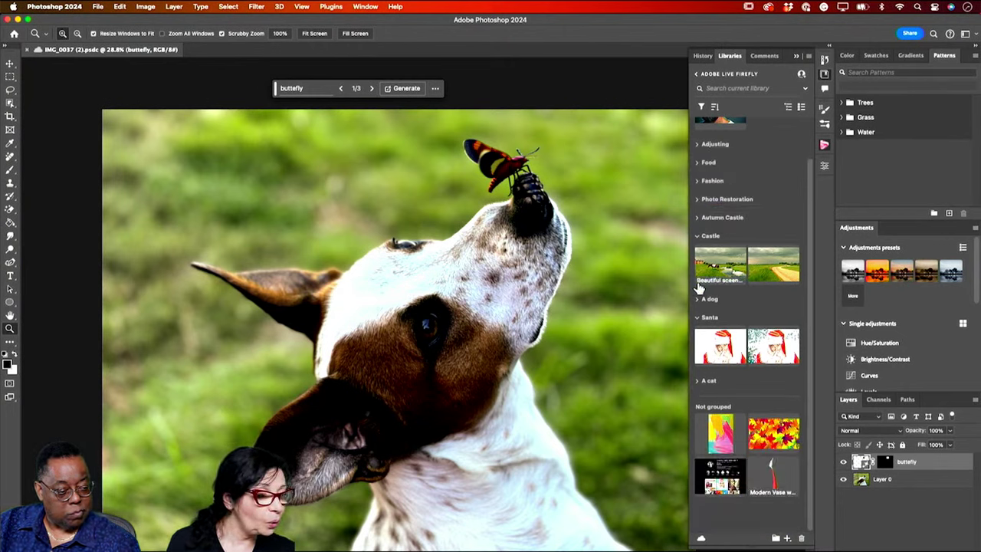
left_click(698, 318)
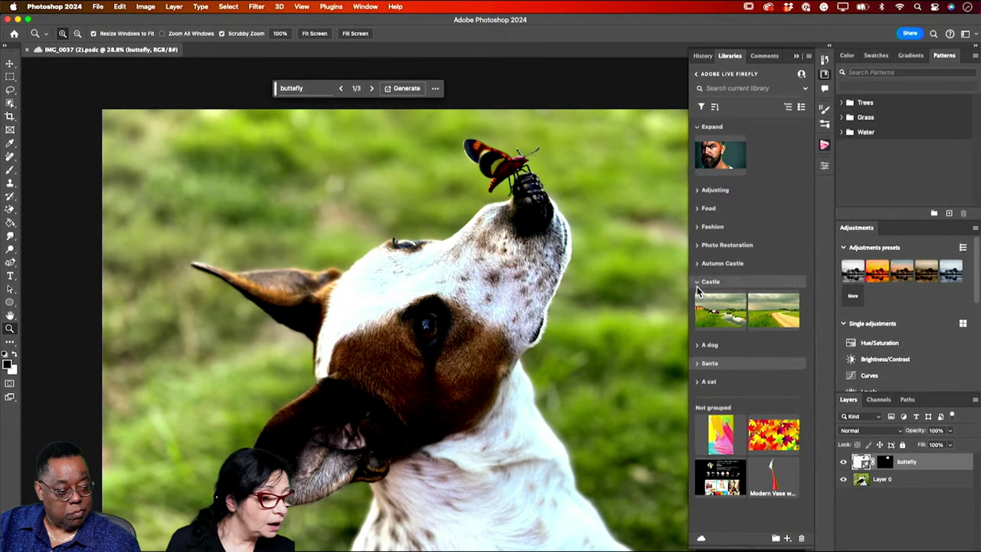
left_click(698, 283)
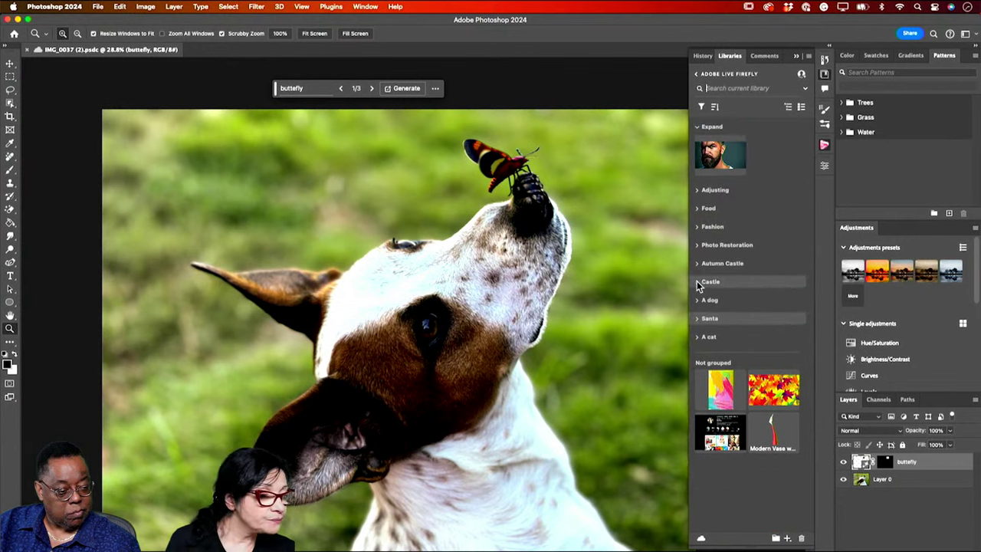
left_click(706, 127)
left_click(798, 58)
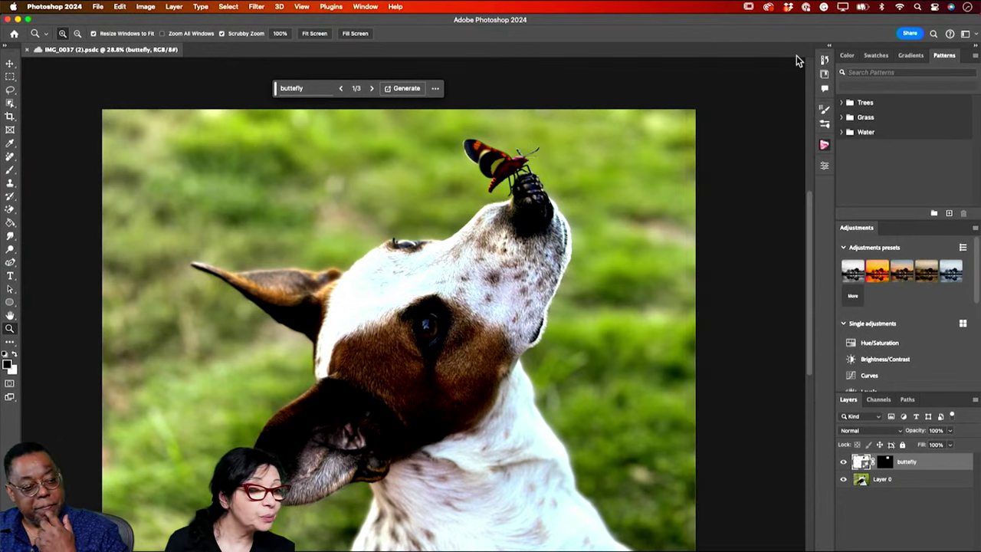
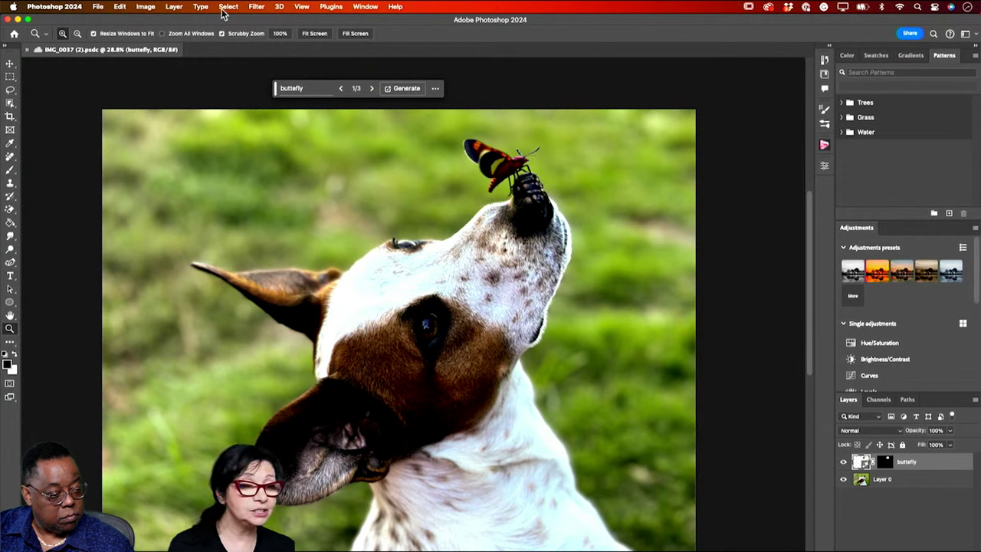
Create a blank white Untitled-1 document at 4200 × 2550 px, 300 ppi, via File > New
left_click(98, 6)
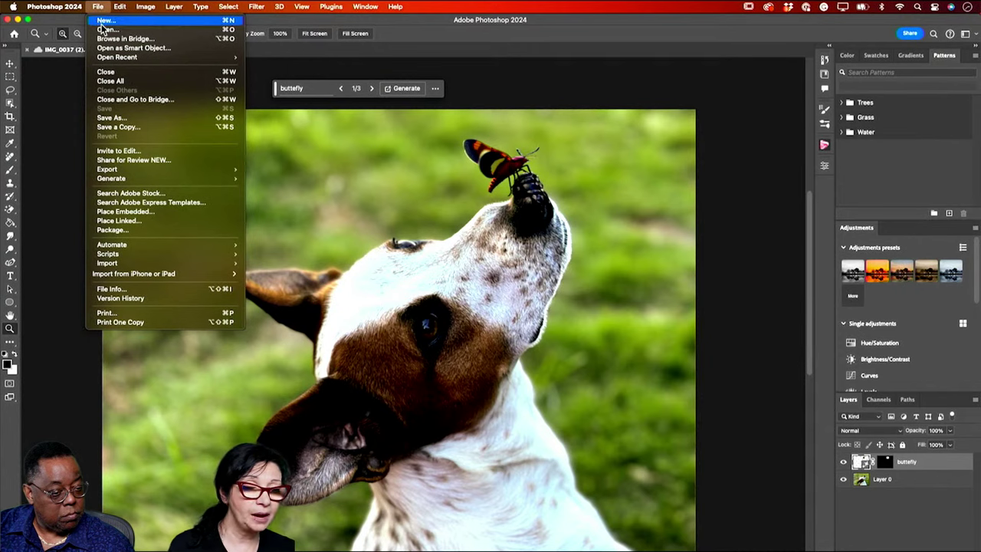
left_click(104, 21)
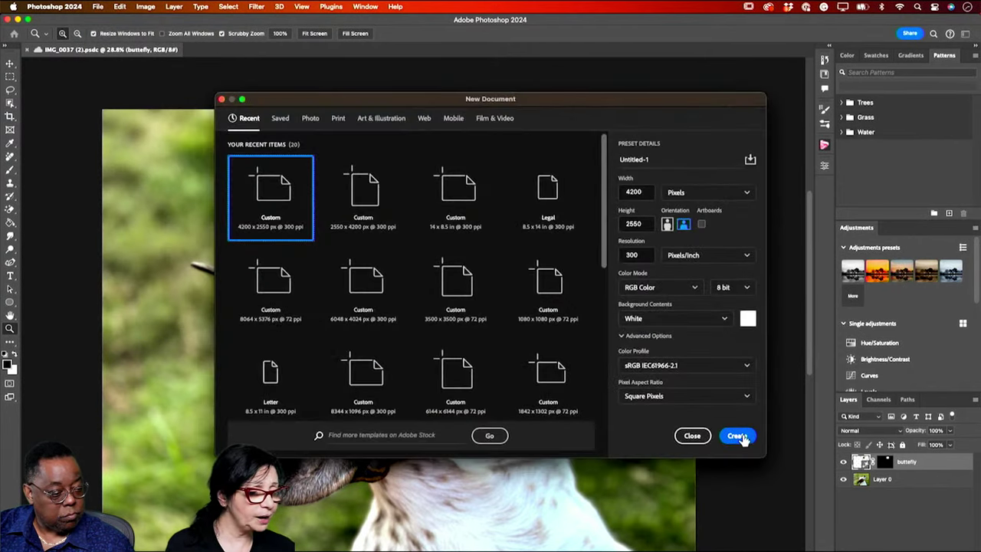
left_click(737, 436)
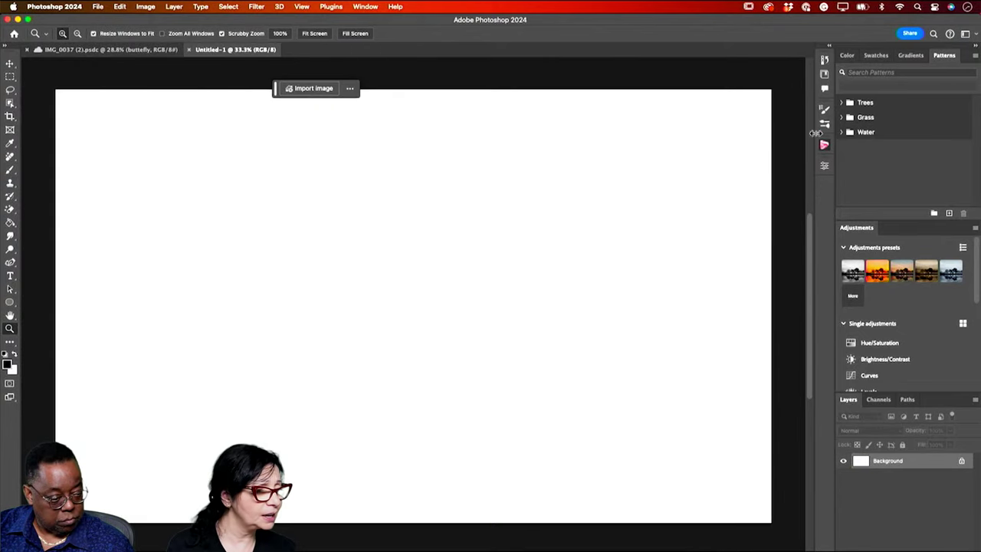
Place the Modern Vase library image on the canvas, shift it right of centre, and commit
left_click(826, 73)
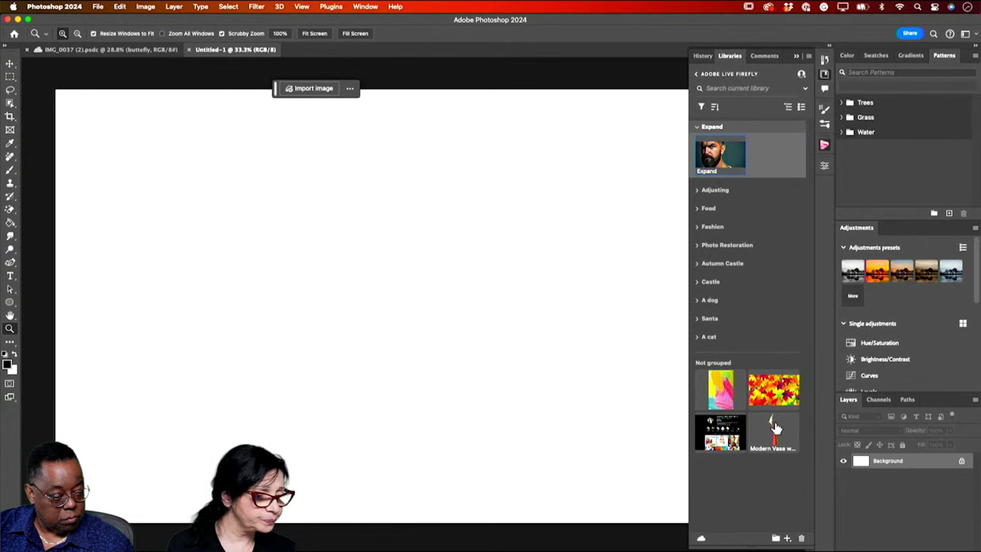
left_click_drag(774, 428, 467, 344)
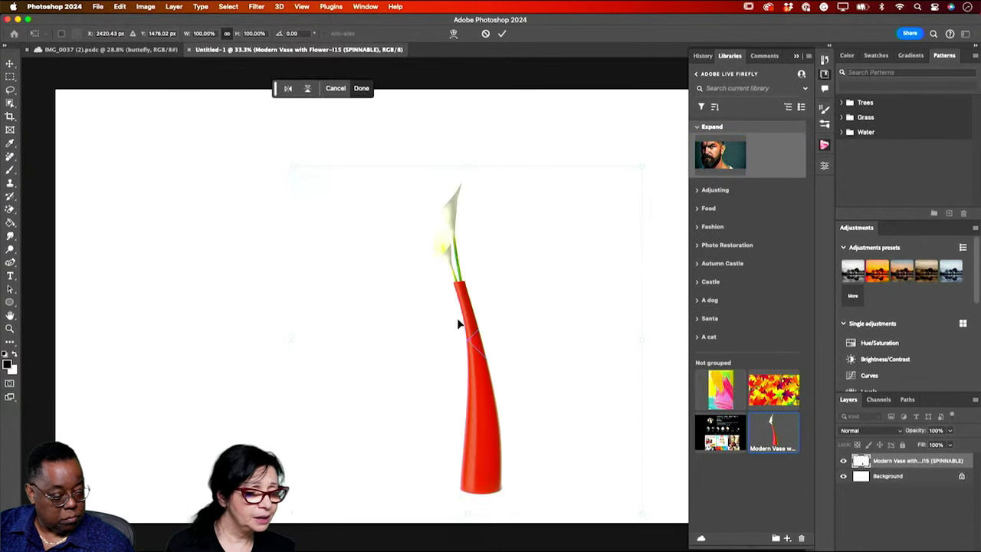
left_click(796, 58)
left_click_drag(482, 386, 521, 373)
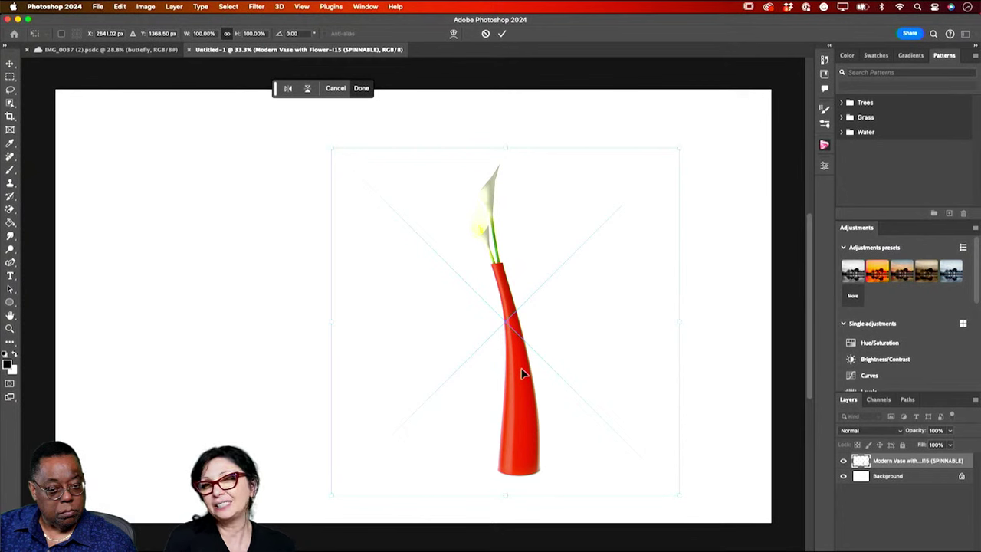
left_click_drag(525, 385, 535, 395)
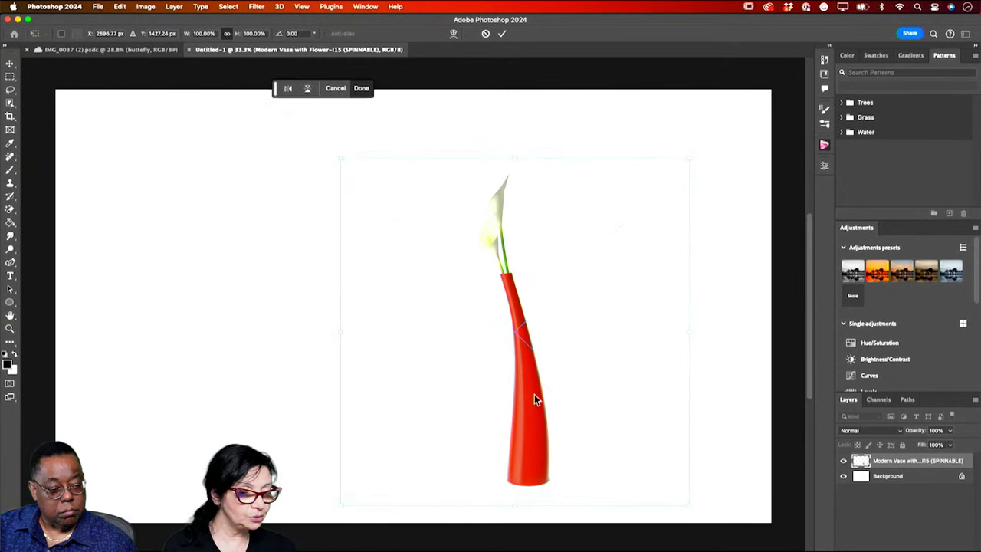
left_click(503, 33)
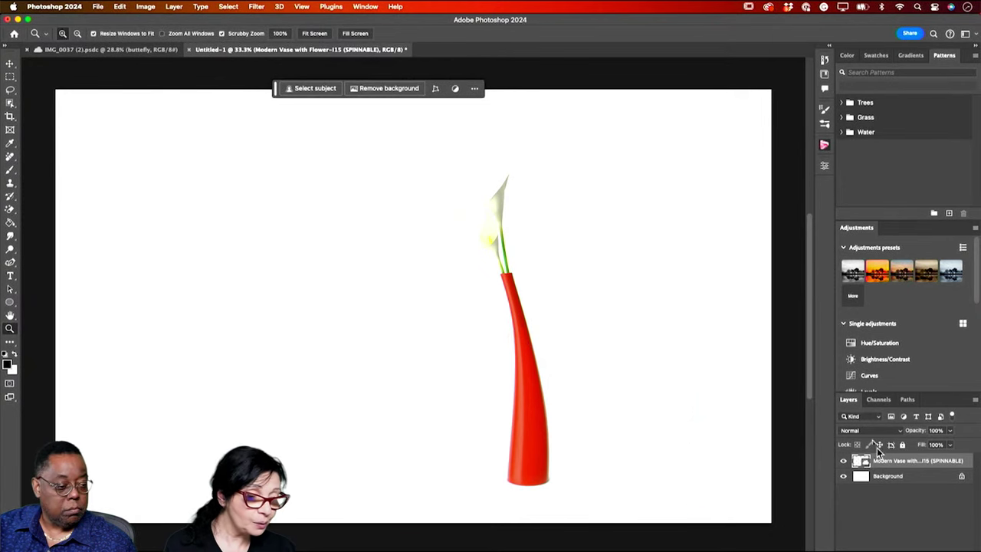
Select the whole canvas on the Background layer and generate 'watercolor brushstrokes, pastel colors'
left_click(889, 476)
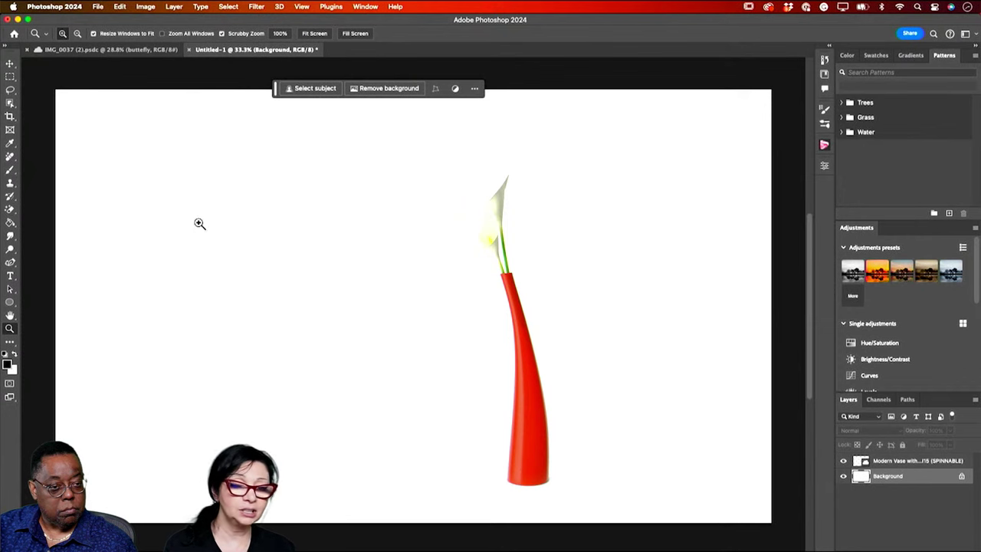
left_click(10, 76)
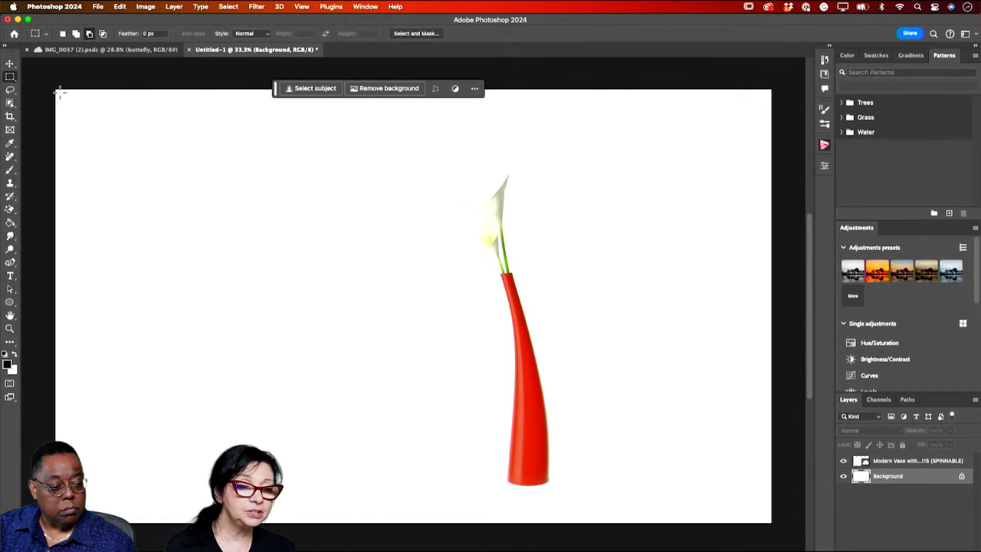
left_click_drag(54, 88, 772, 529)
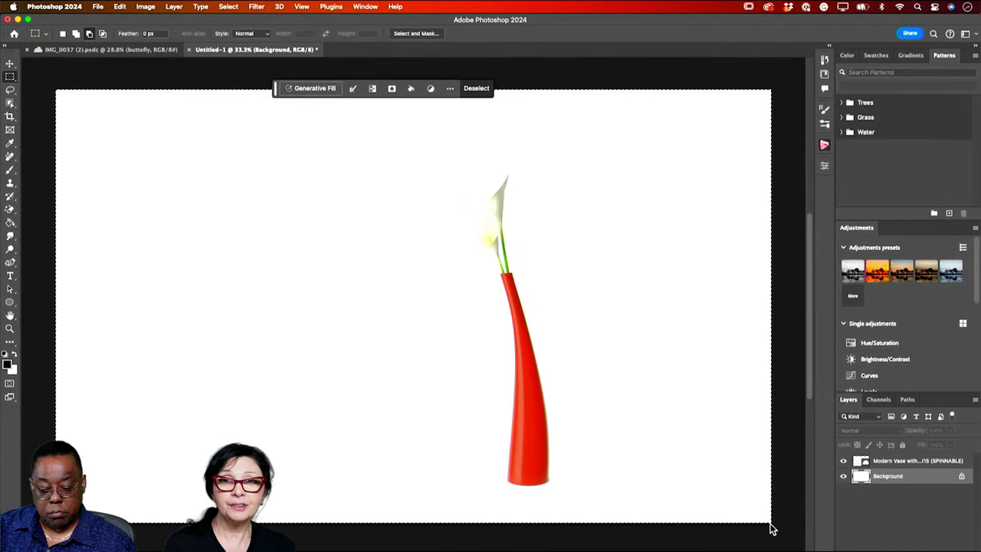
left_click(312, 90)
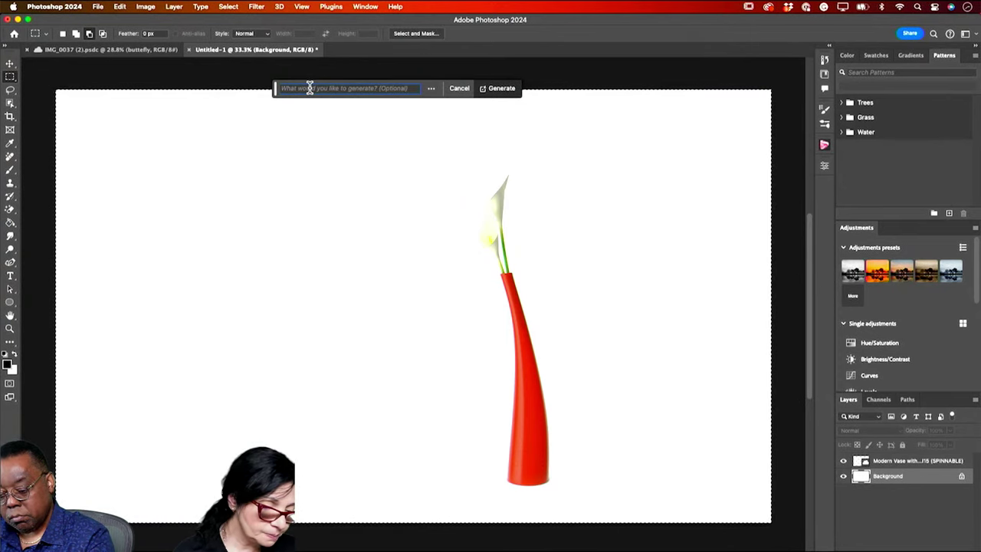
type("watercolor")
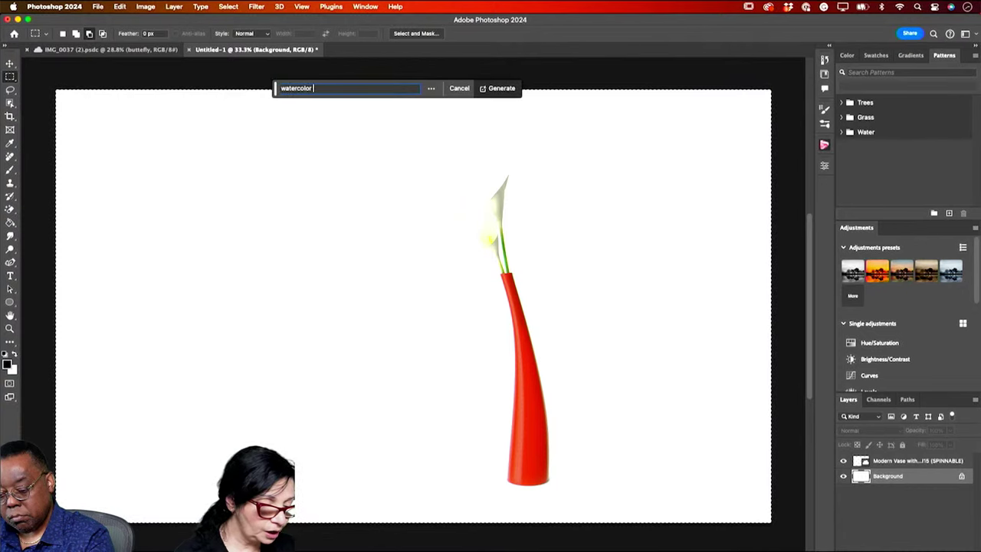
type(" brush")
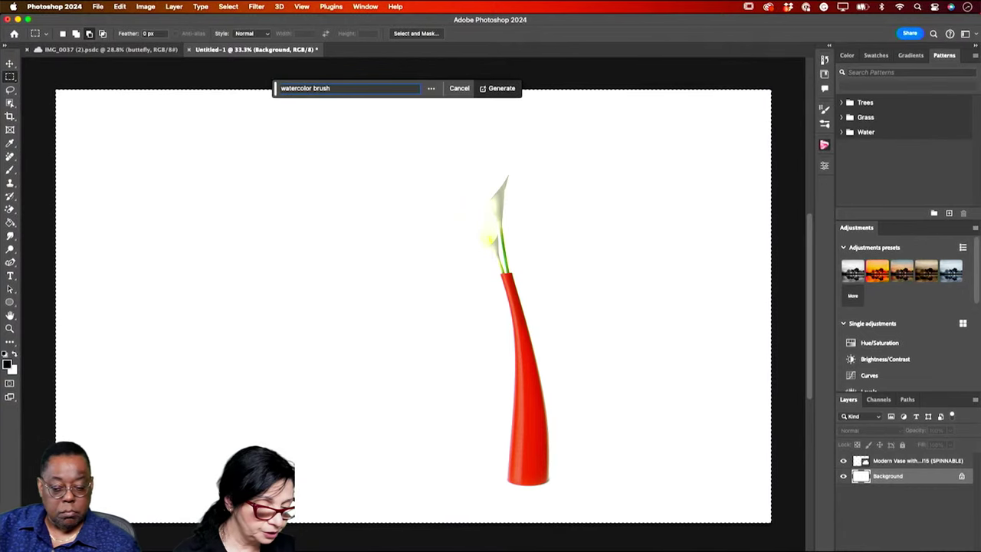
type("strokes, ")
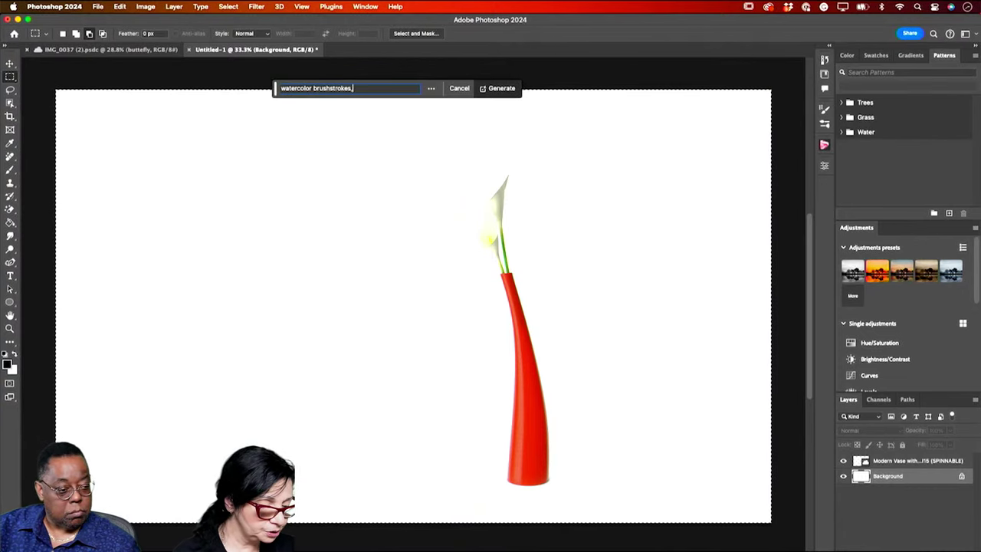
type("past")
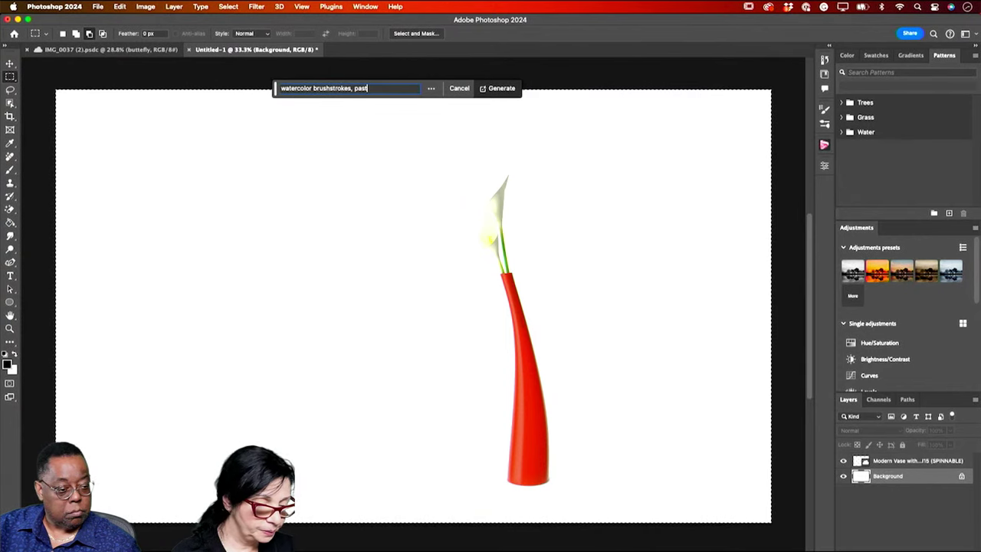
type("el colors")
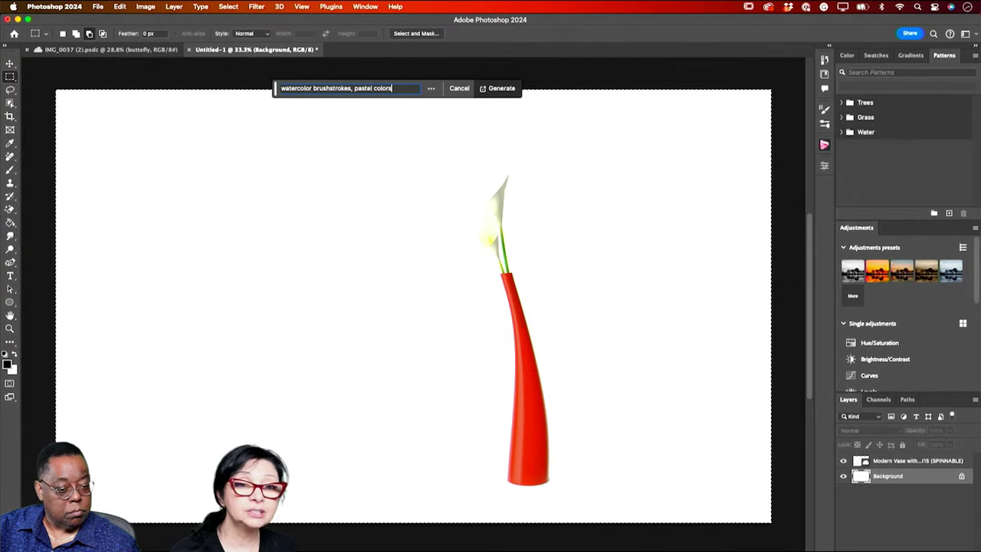
left_click(514, 88)
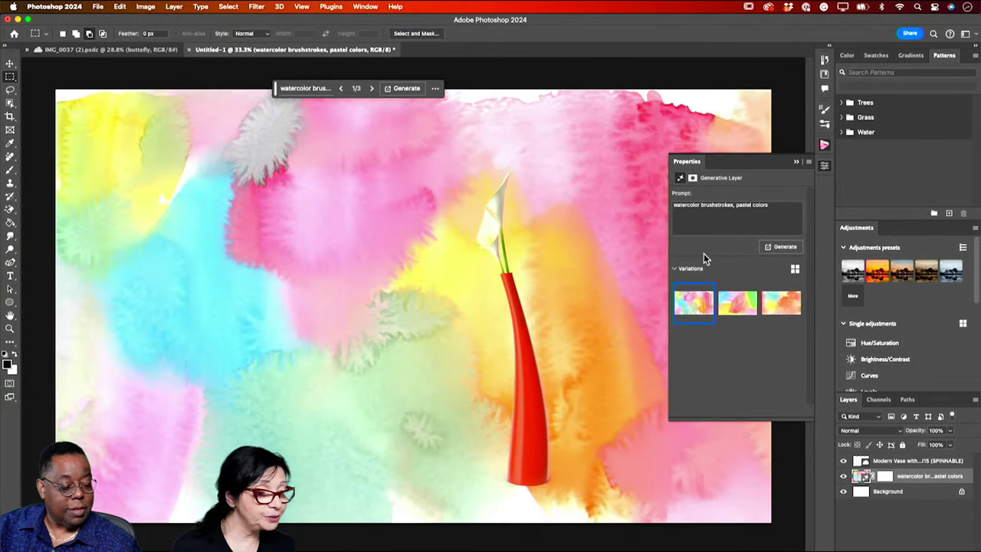
Compare the variations and keep the second, a bold pink-red wash with blue, yellow and green
left_click(782, 305)
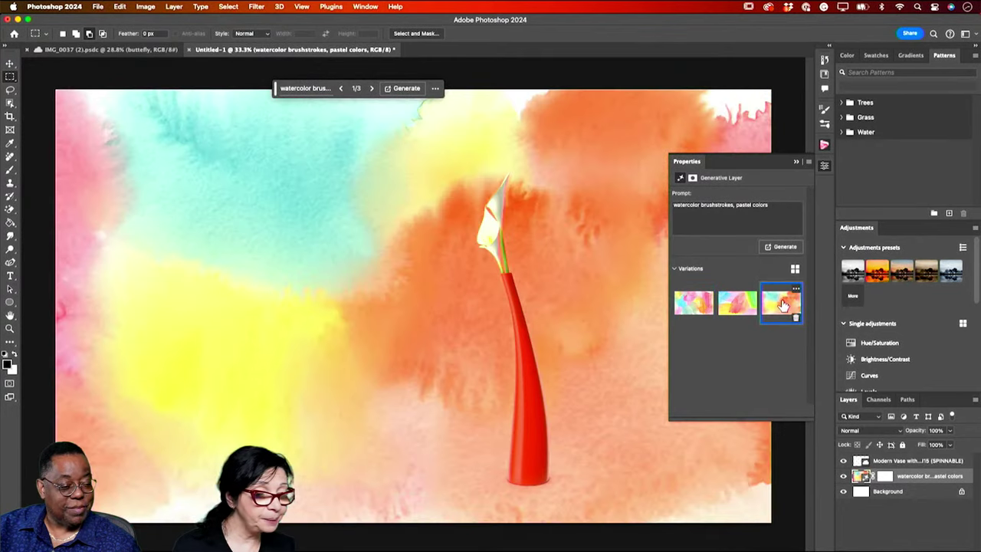
left_click(738, 306)
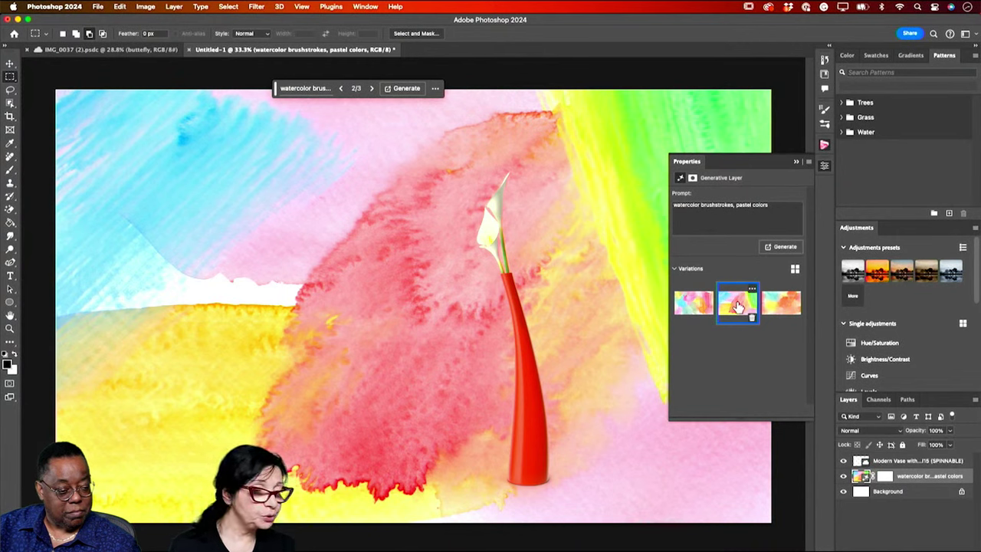
triple_click(699, 205)
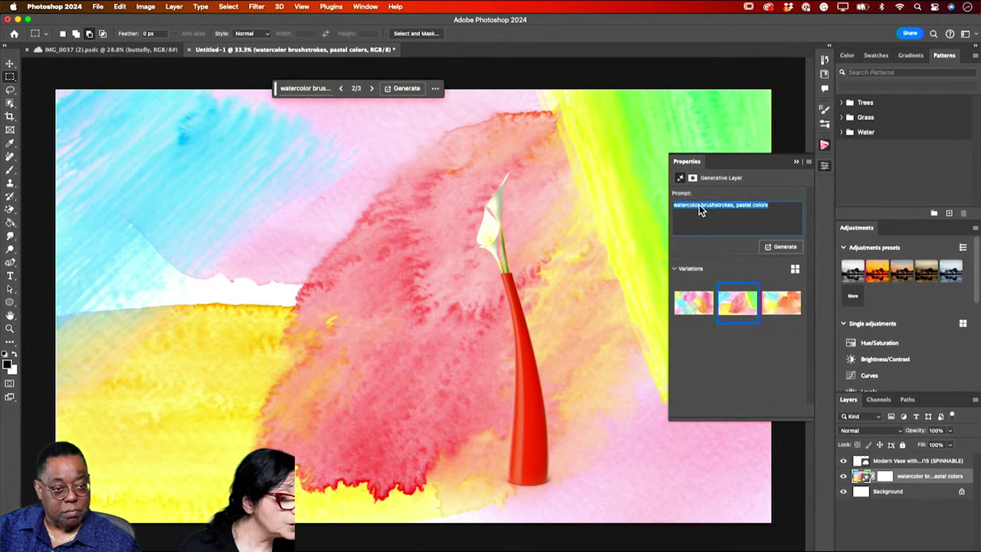
Change the prompt to 'oil paint brushstrokes, pastel colors' and regenerate the background
left_click(700, 207)
double_click(696, 205)
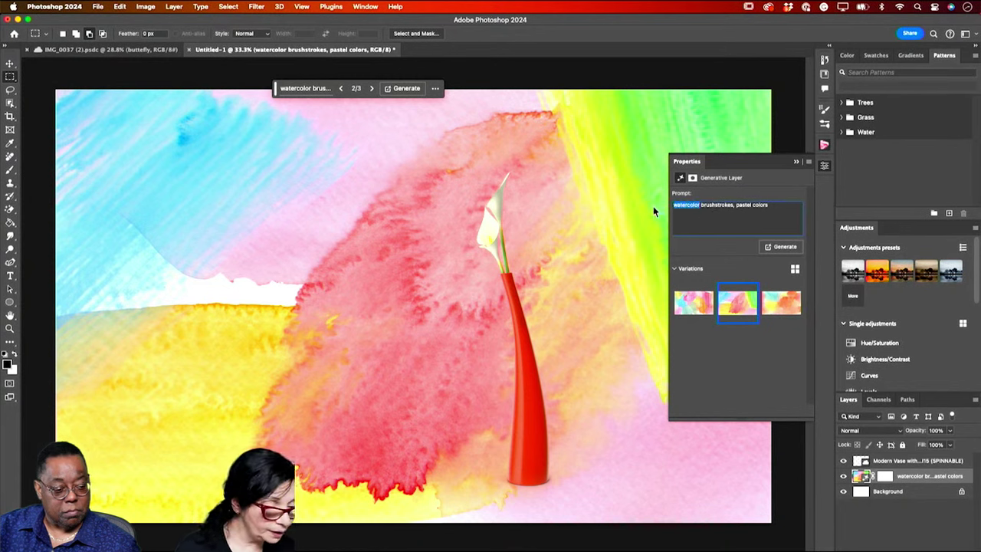
type("oil")
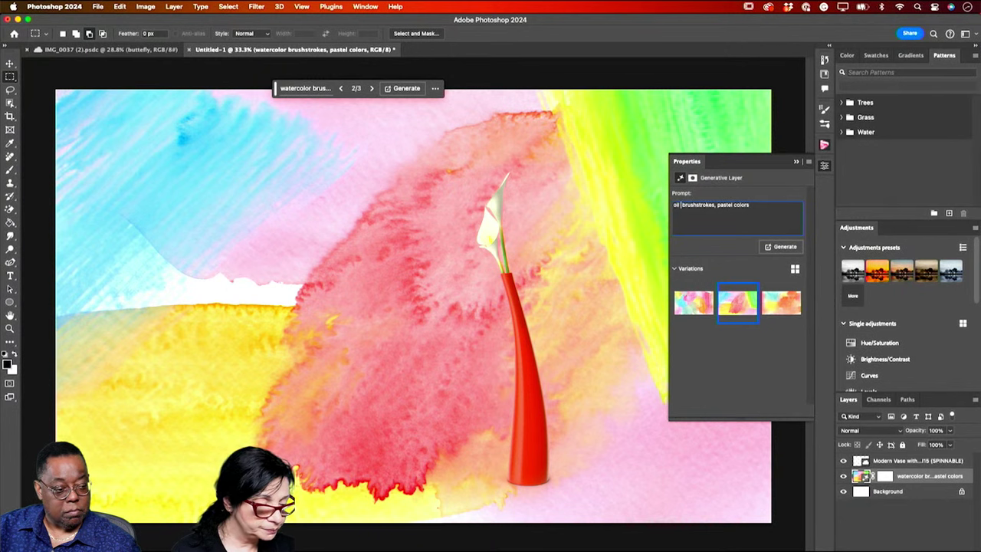
type(" paint")
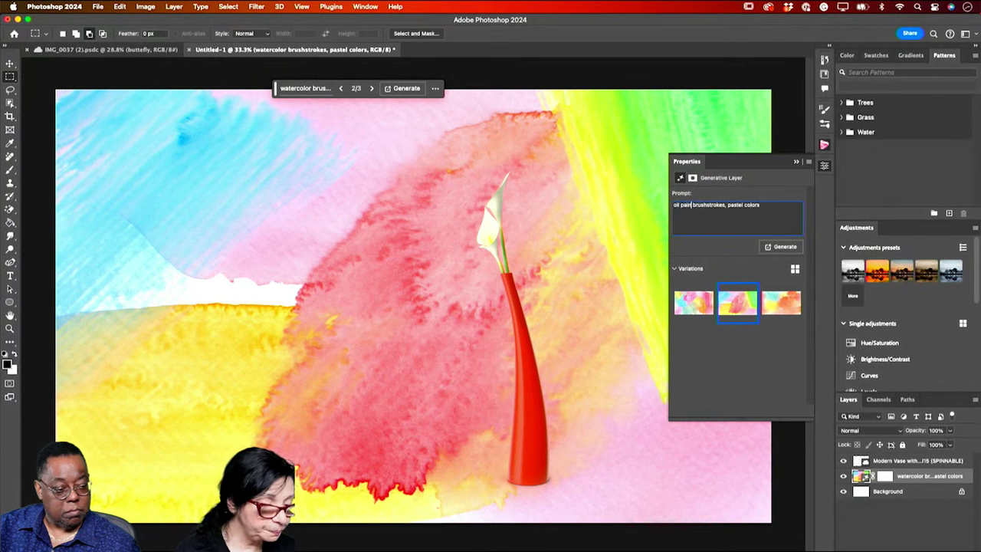
left_click(777, 247)
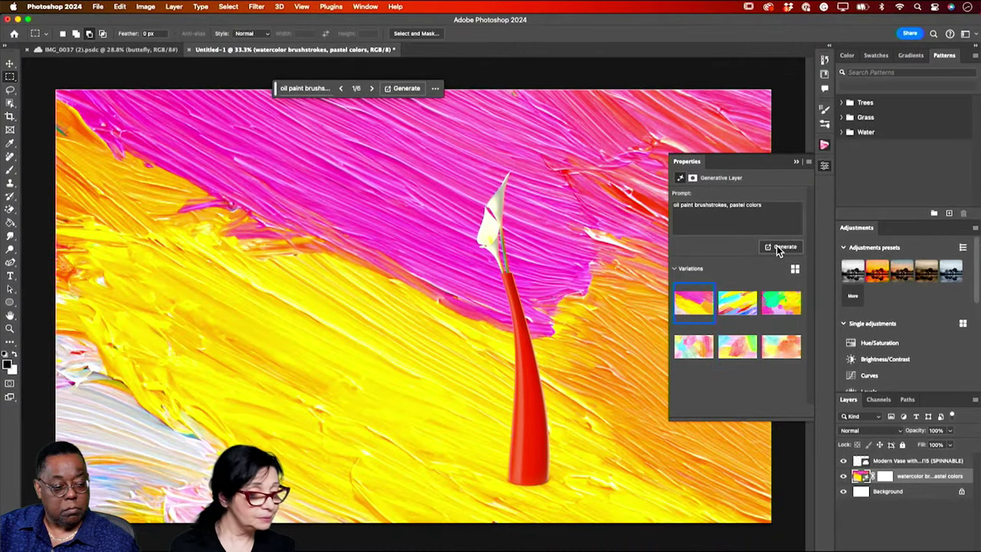
Compare the oil paint variations and keep the first, thick magenta-and-yellow strokes
left_click(738, 313)
left_click(778, 303)
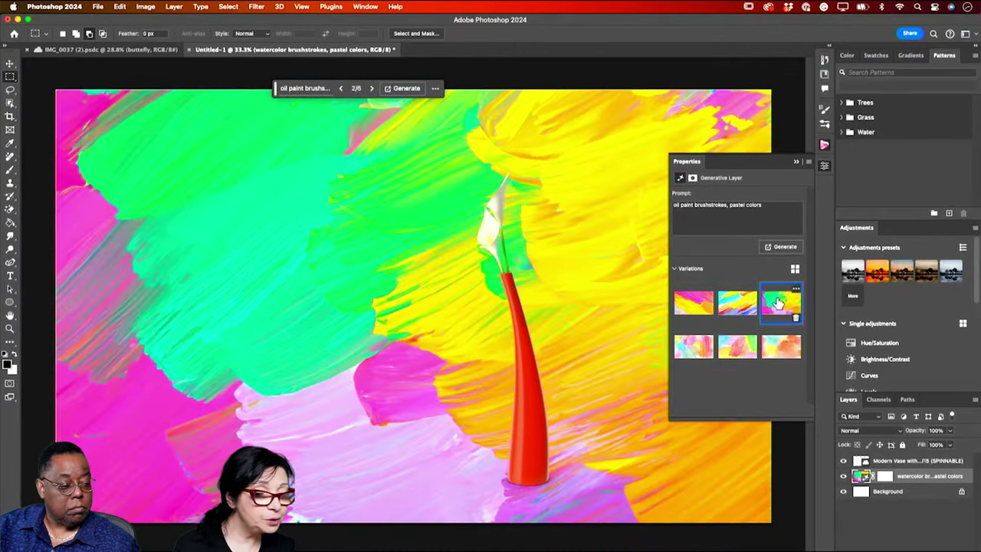
left_click(734, 307)
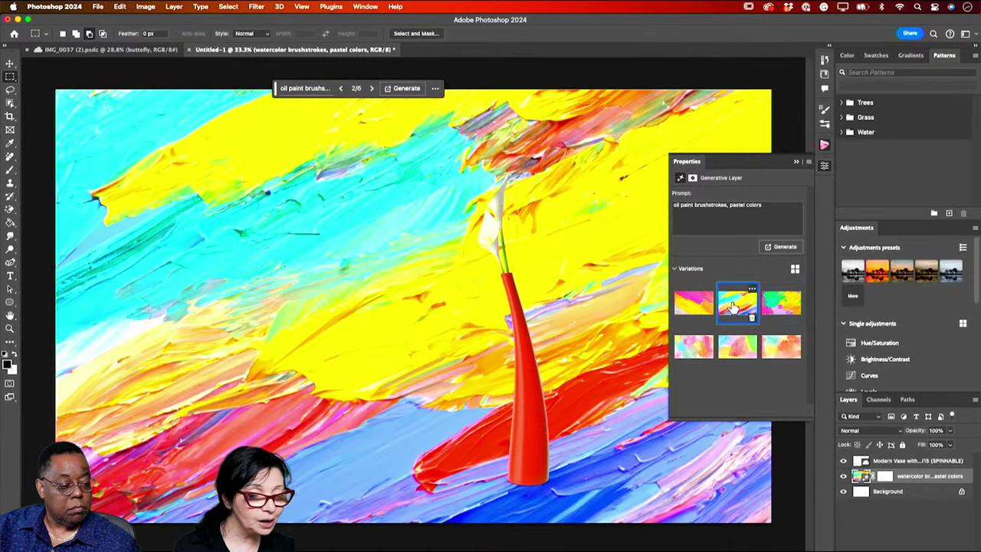
left_click(695, 309)
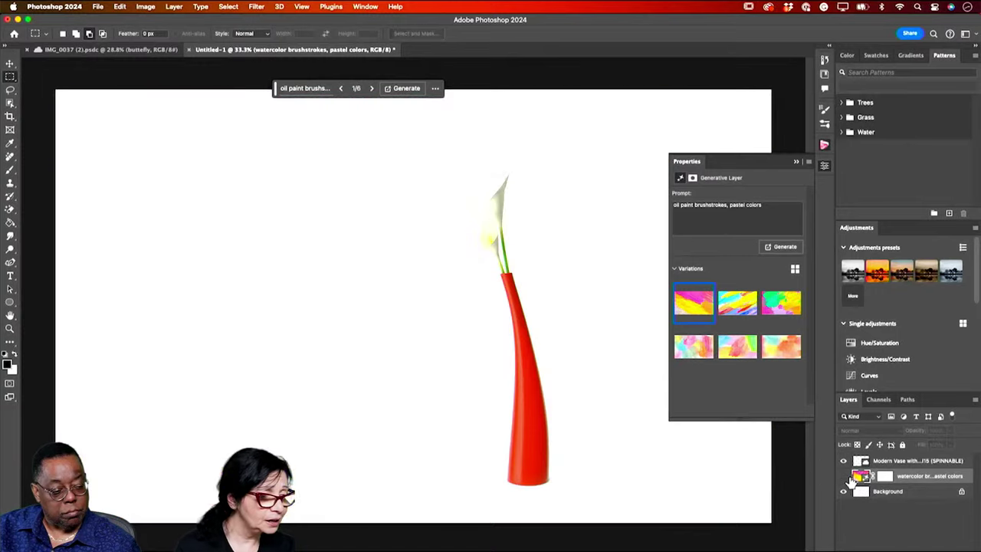
left_click(844, 477)
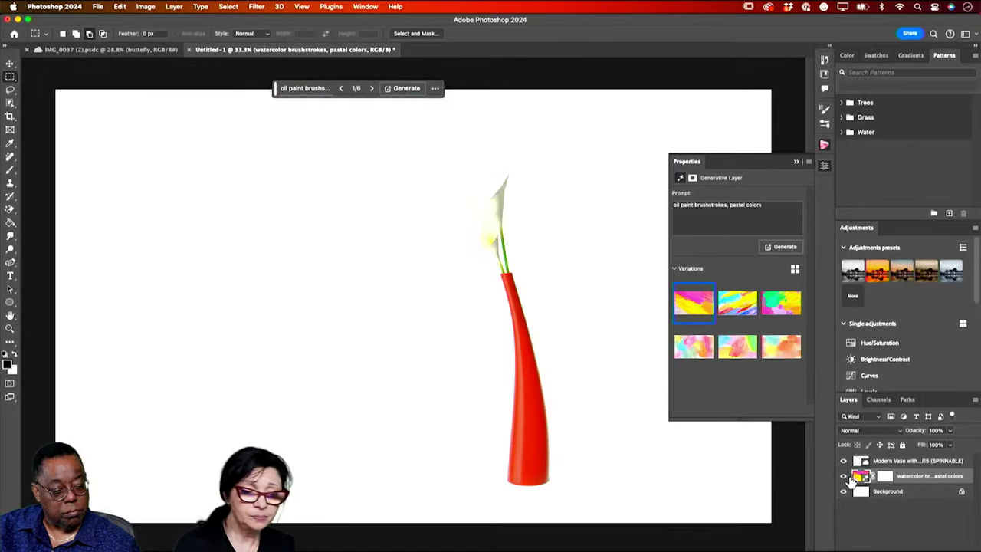
left_click(844, 476)
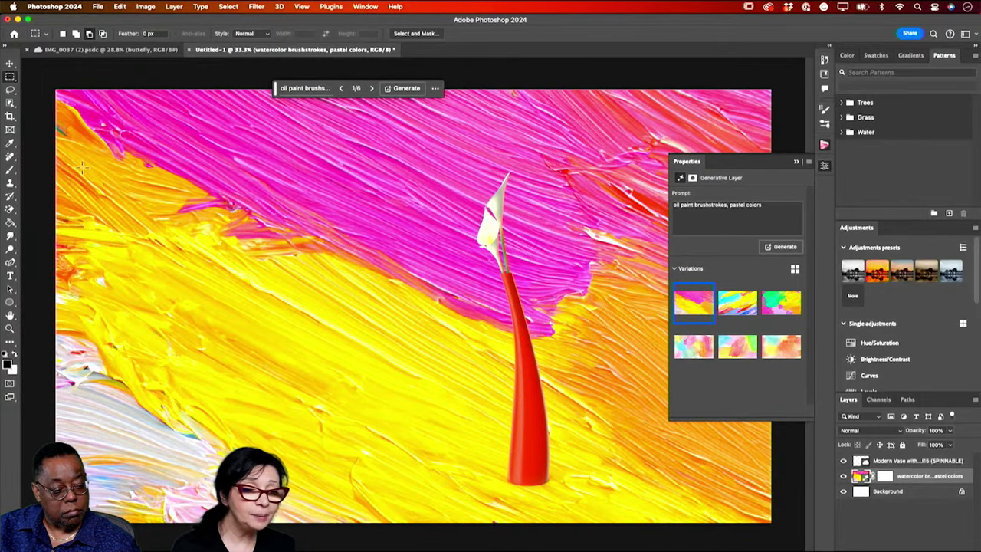
left_click(10, 62)
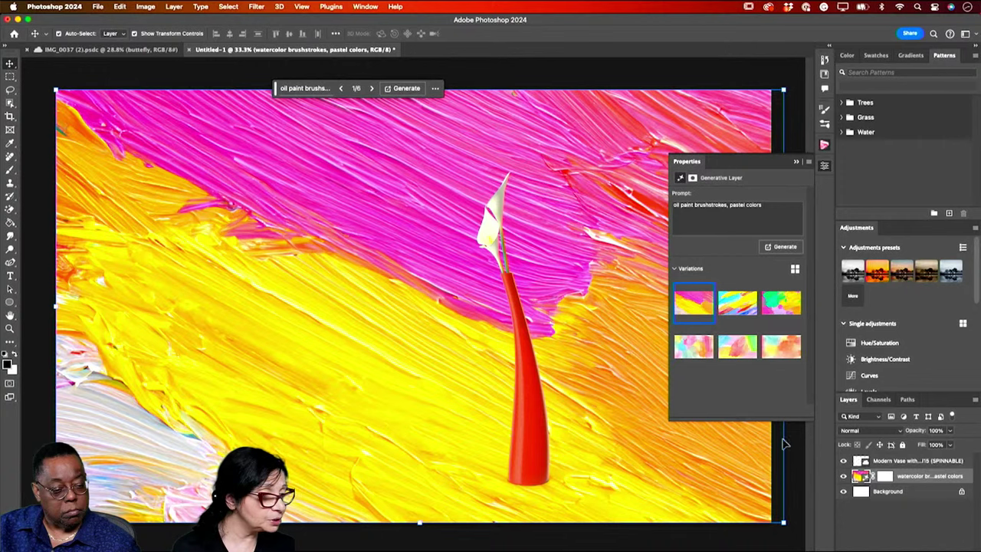
Scale the vase layer up to about 118% (1235 × 2326 px) and adjust its position
left_click(874, 460)
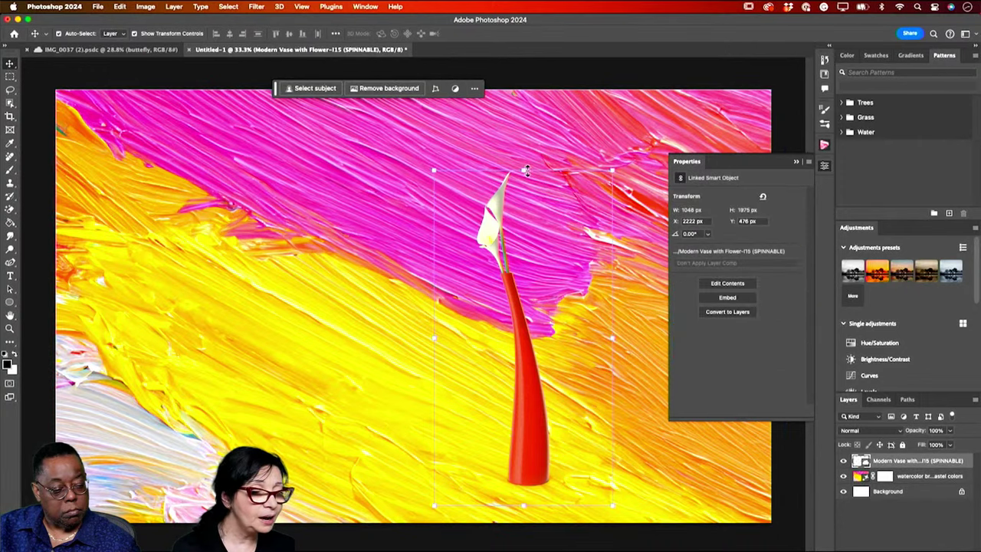
left_click_drag(527, 170, 528, 125)
key("super+t")
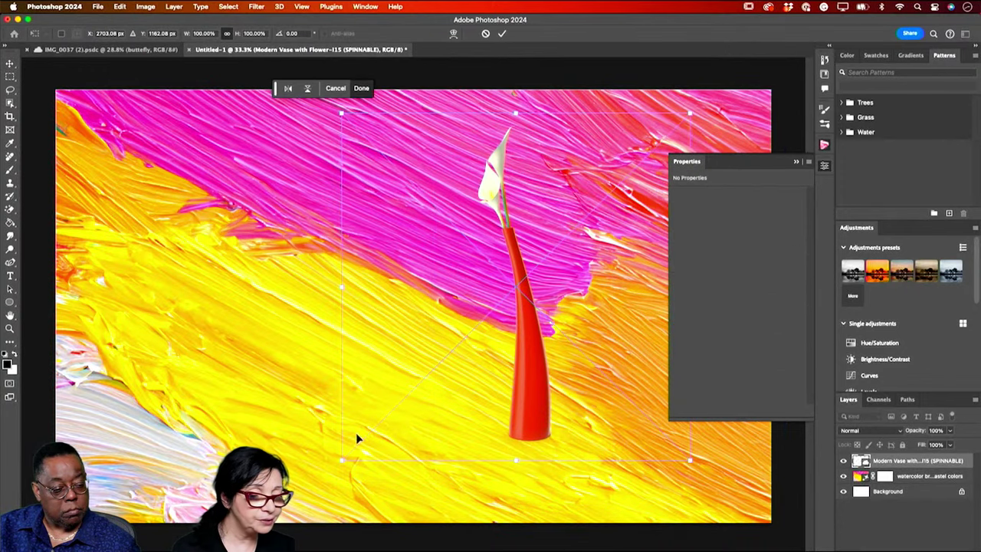
left_click_drag(342, 460, 279, 523)
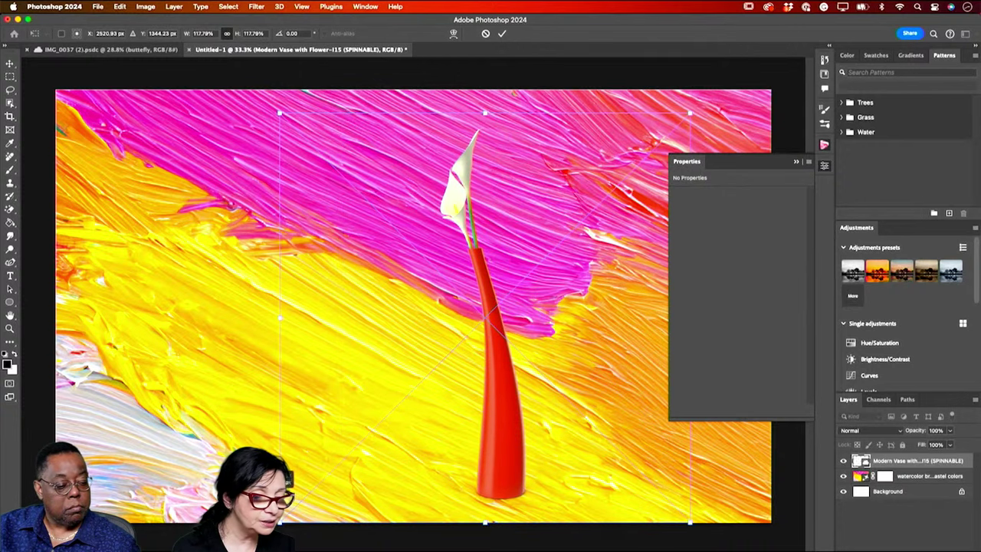
left_click(502, 34)
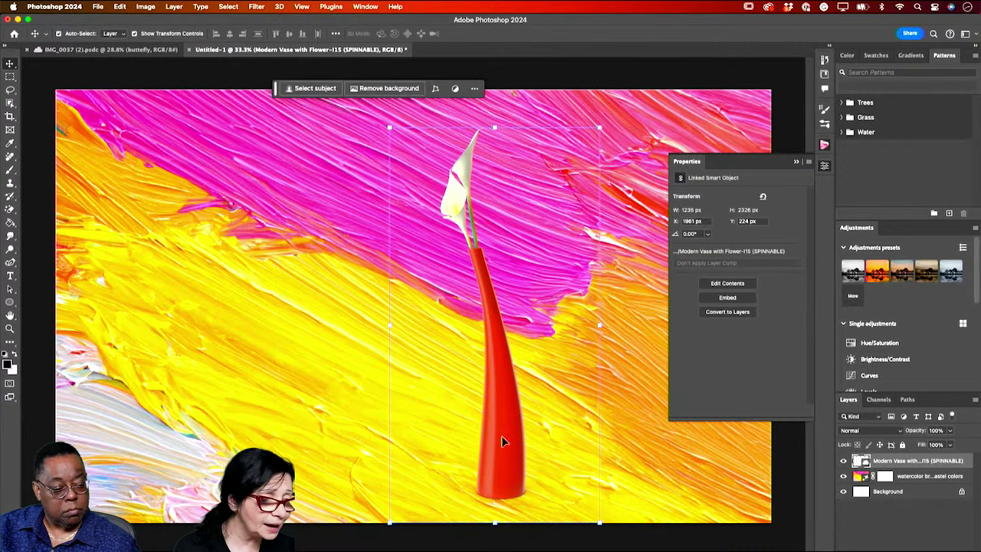
mouse_move(501, 435)
left_mouse_down()
mouse_move(514, 424)
mouse_move(506, 447)
left_mouse_up()
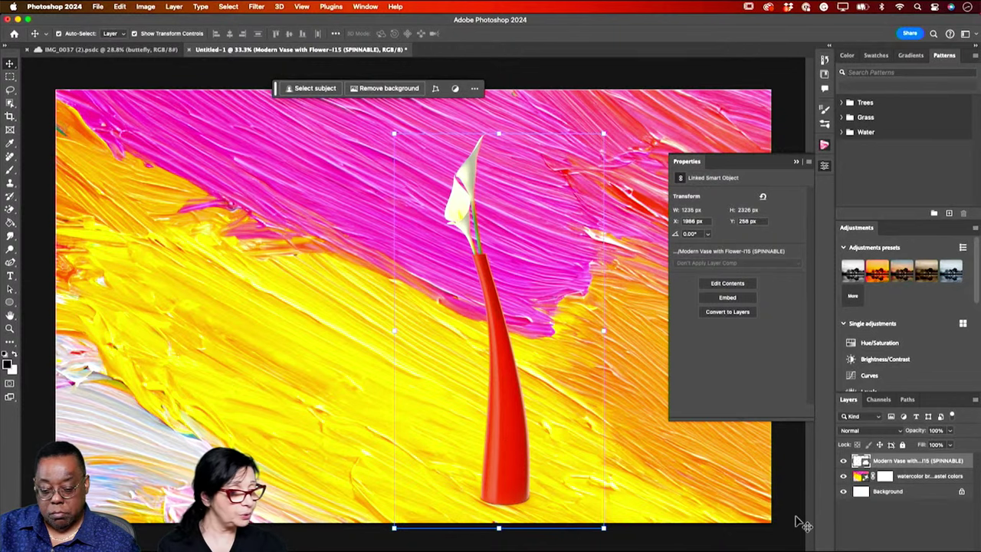
Flatten the image and apply the Oil Paint filter with Stylization lowered to 2.9
left_click(976, 404)
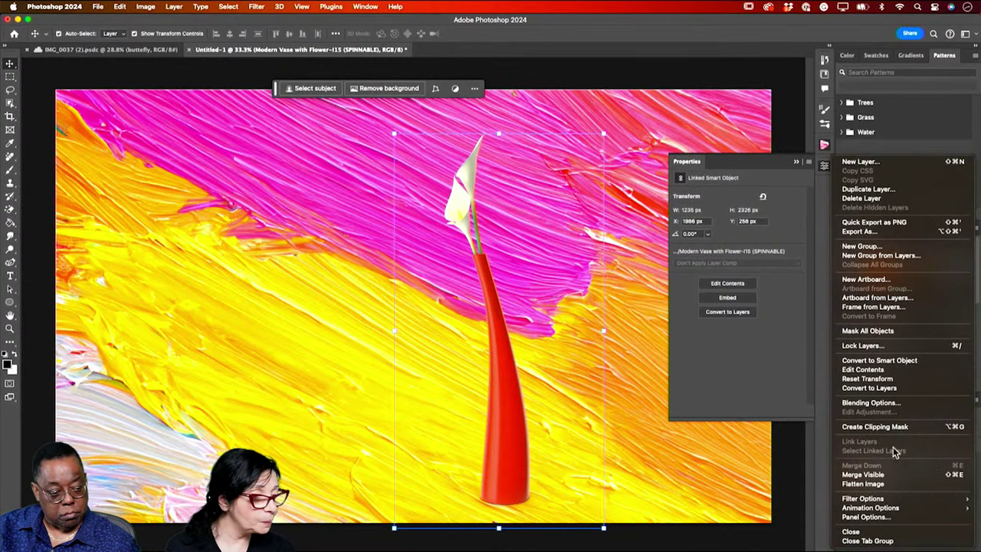
left_click(891, 476)
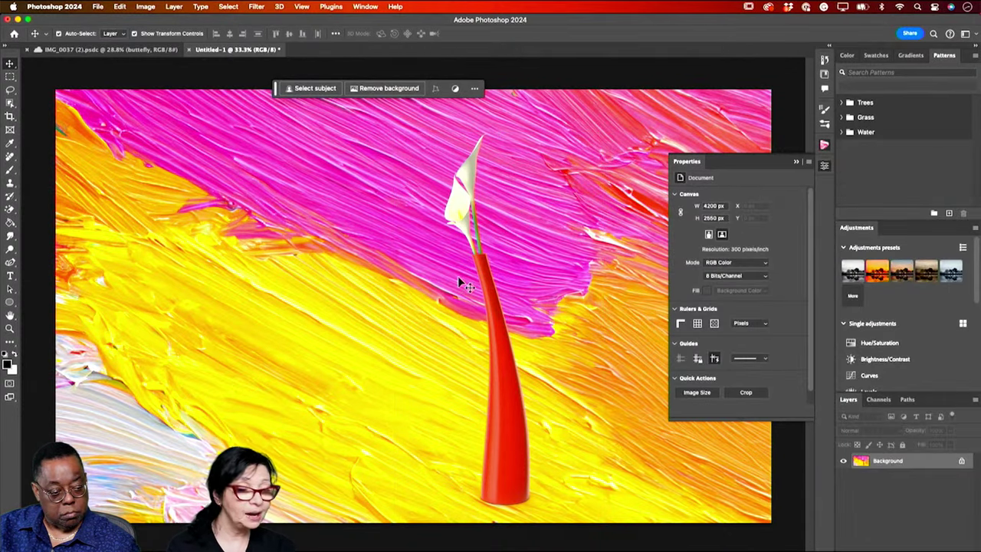
left_click(256, 7)
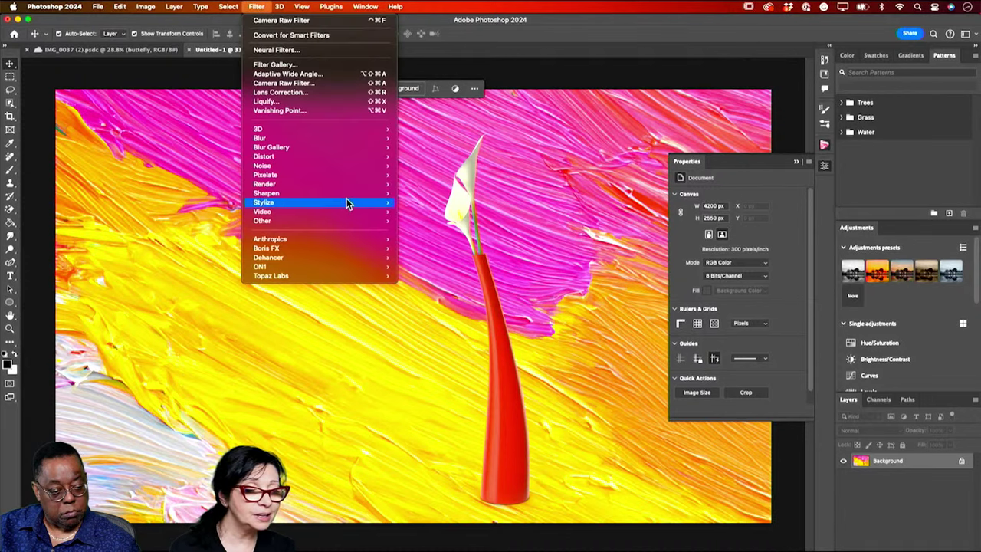
mouse_move(352, 203)
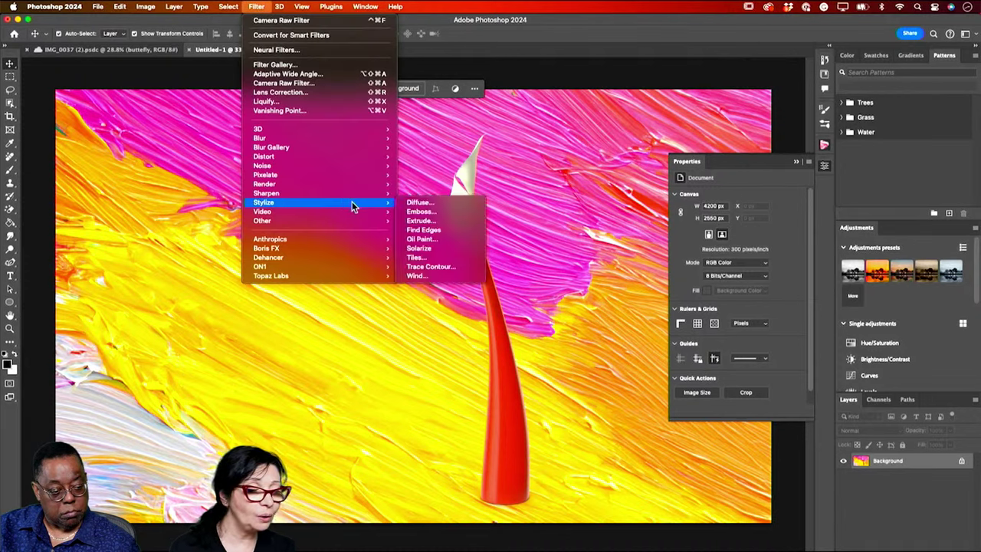
left_click(453, 238)
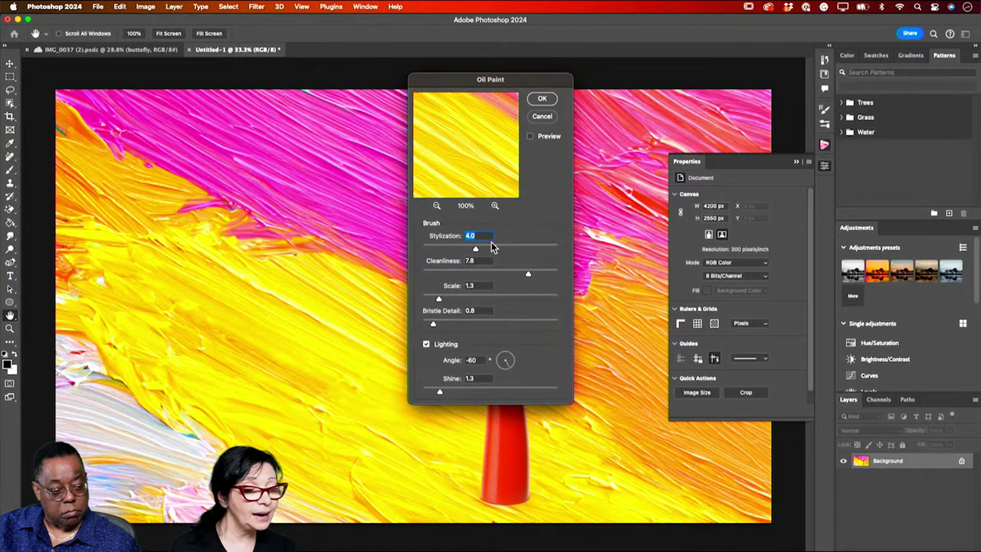
left_click_drag(496, 252, 453, 247)
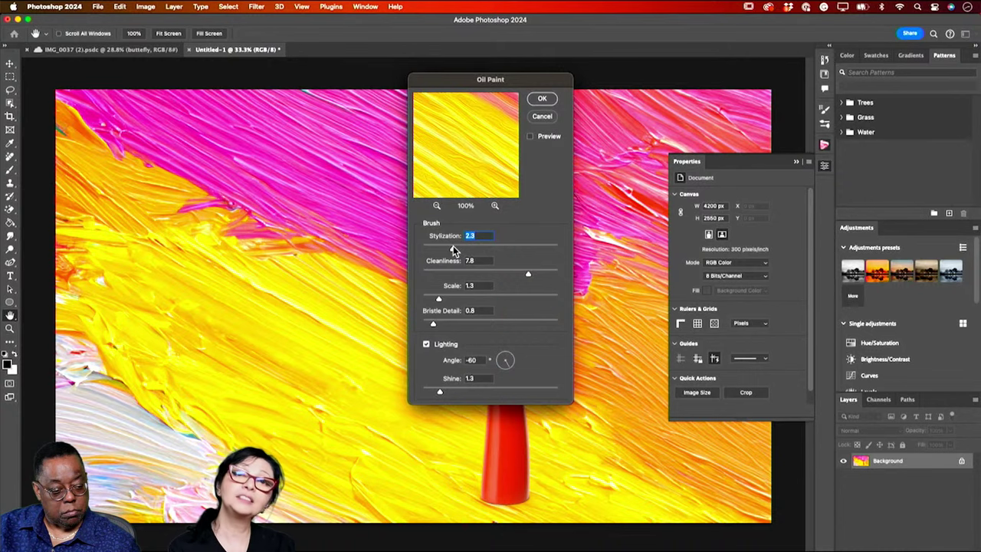
left_click(543, 98)
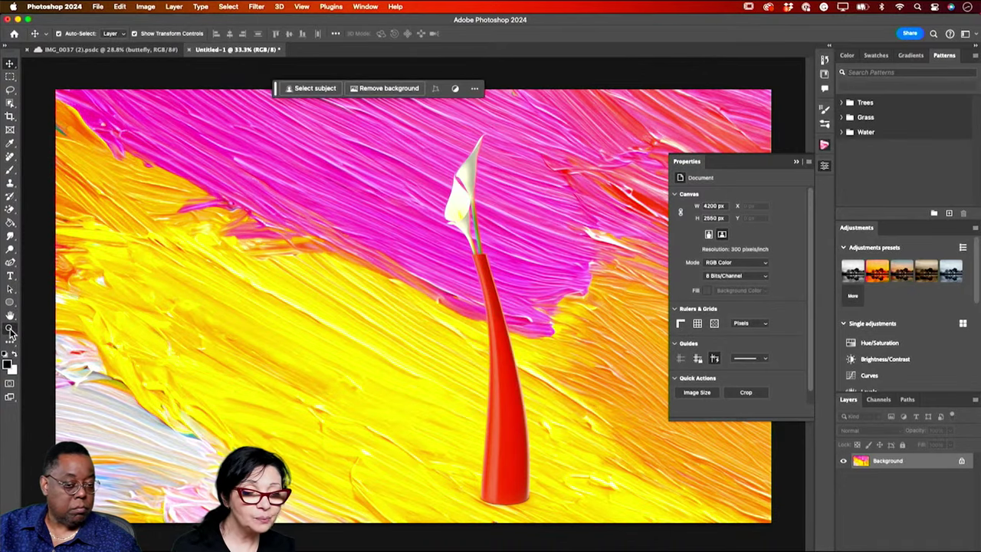
key("z")
left_click_drag(498, 303, 581, 329)
scroll(442, 249, "up", 10)
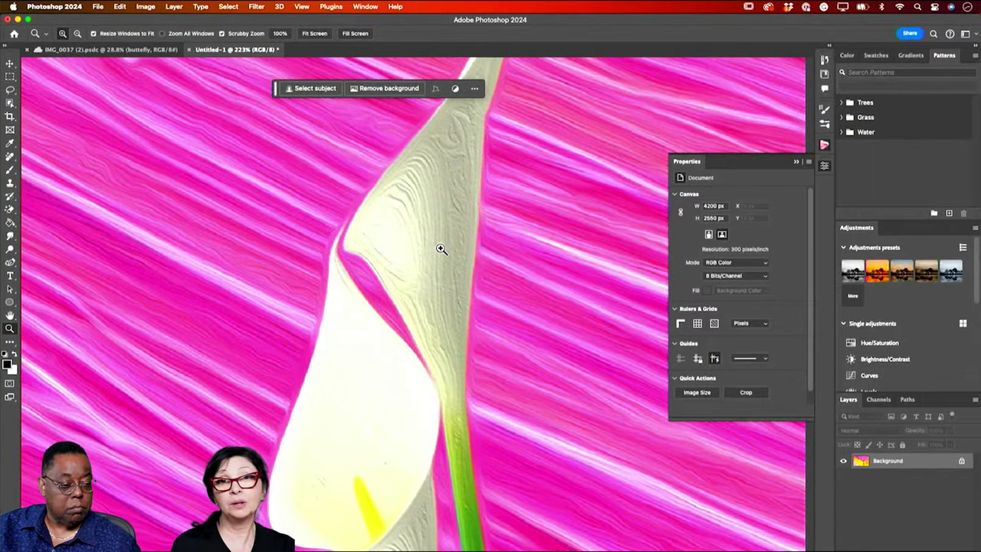
left_click_drag(442, 248, 350, 176)
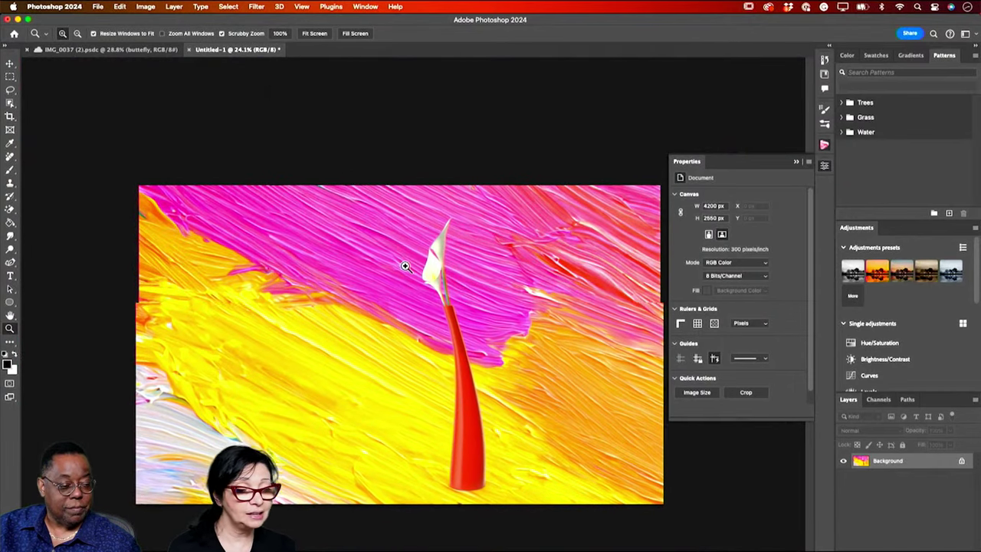
left_click_drag(449, 297, 473, 302)
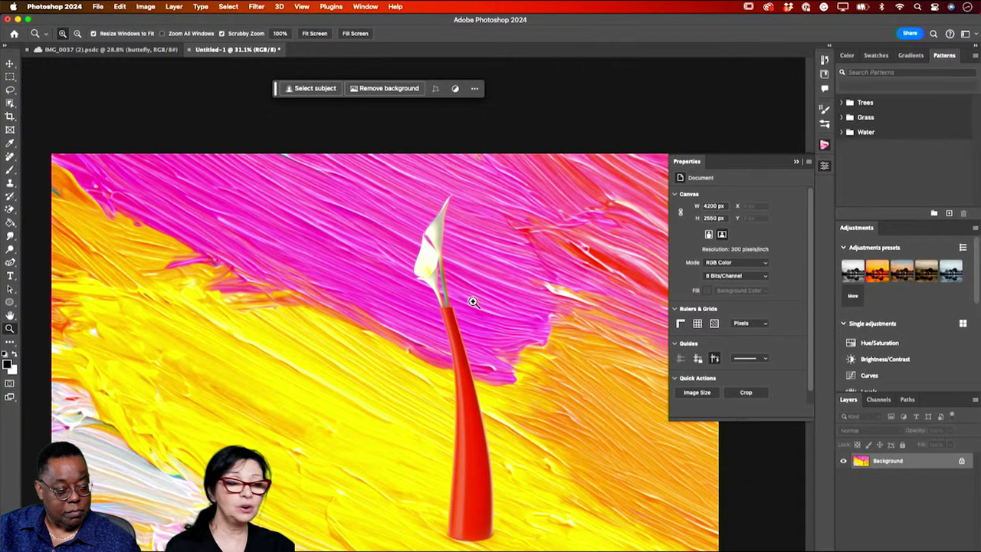
Close the vase painting without saving and create a new 4200 × 2550 px, 300 ppi document
left_click(189, 49)
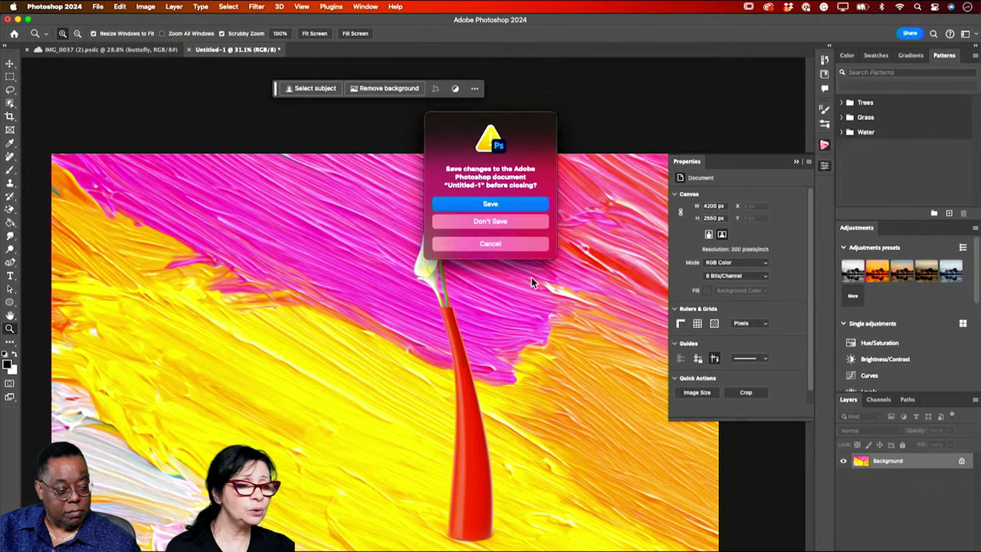
left_click(519, 222)
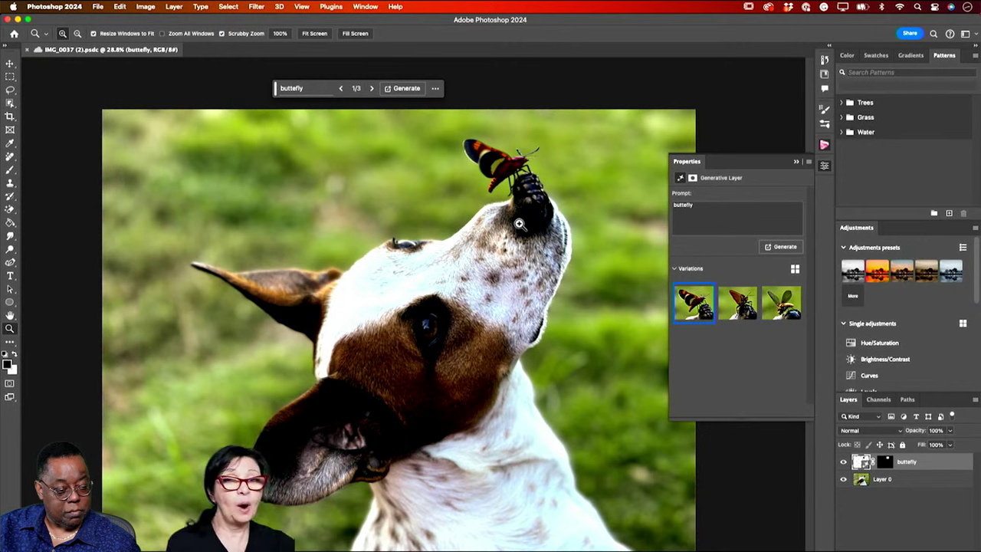
left_click(97, 8)
left_click(107, 24)
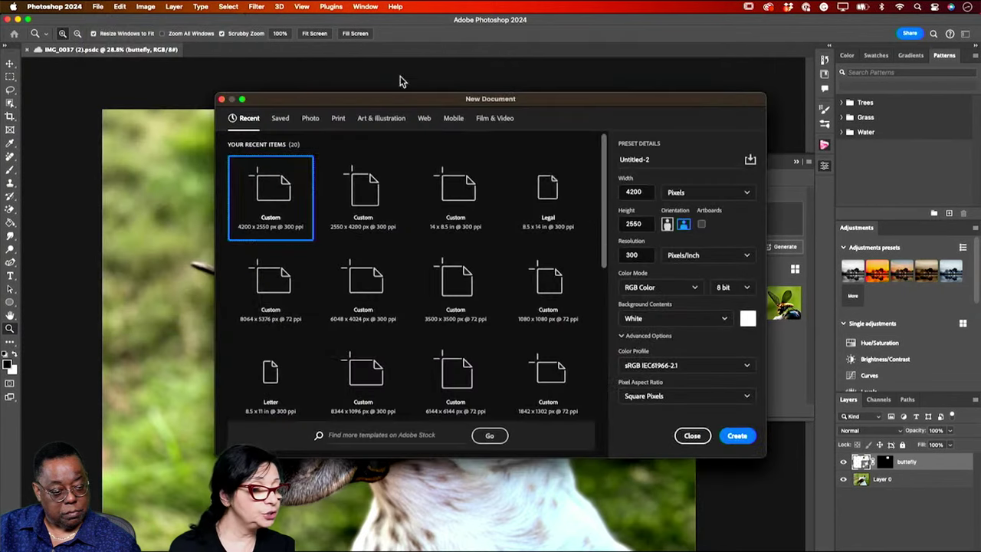
left_click(737, 436)
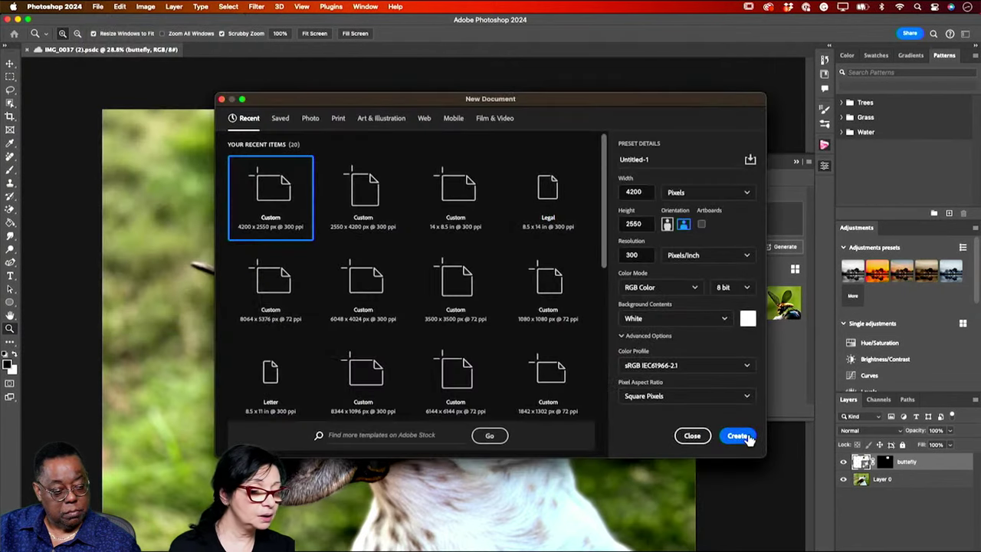
left_click(796, 161)
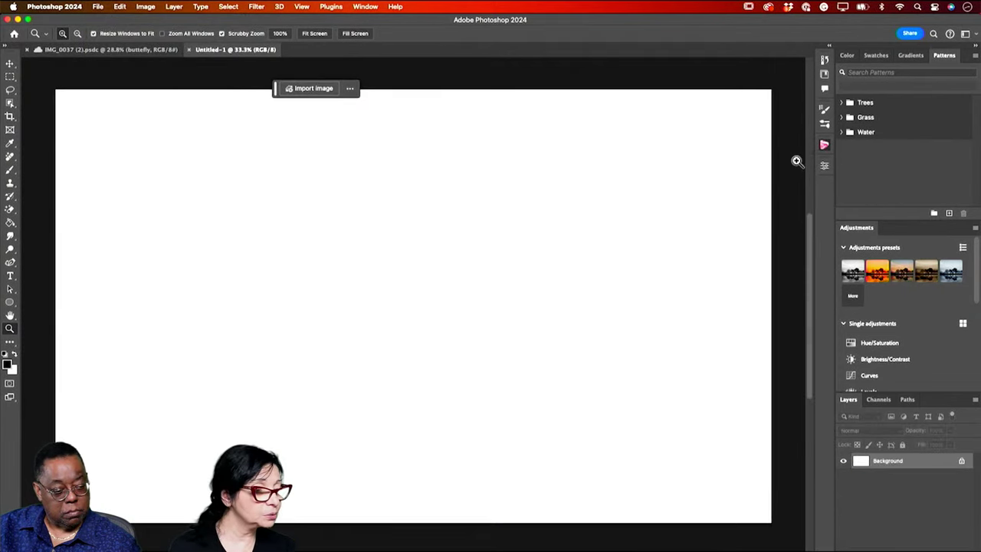
Select the entire canvas and generative-fill it with 'watercolor, autumn scenery'
left_click(10, 77)
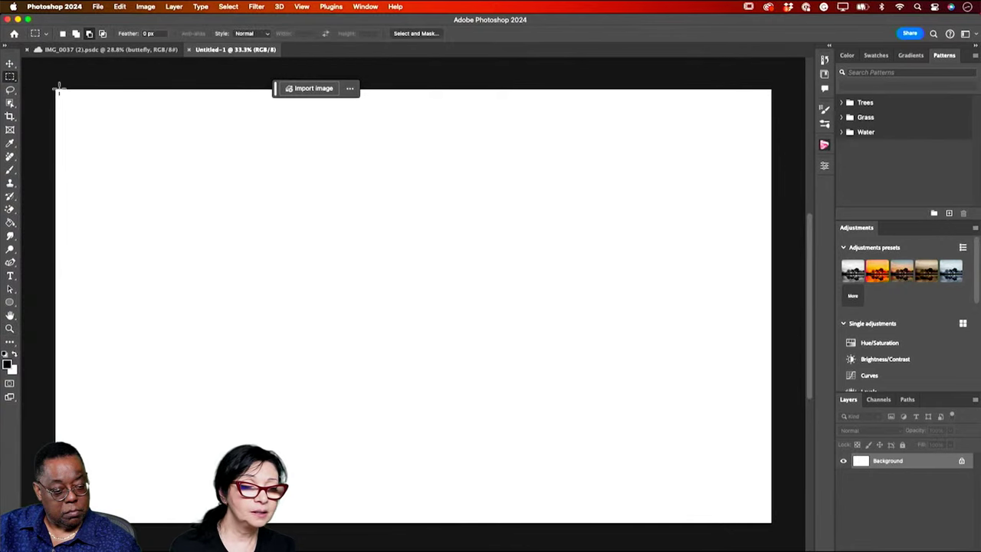
left_click_drag(54, 87, 773, 528)
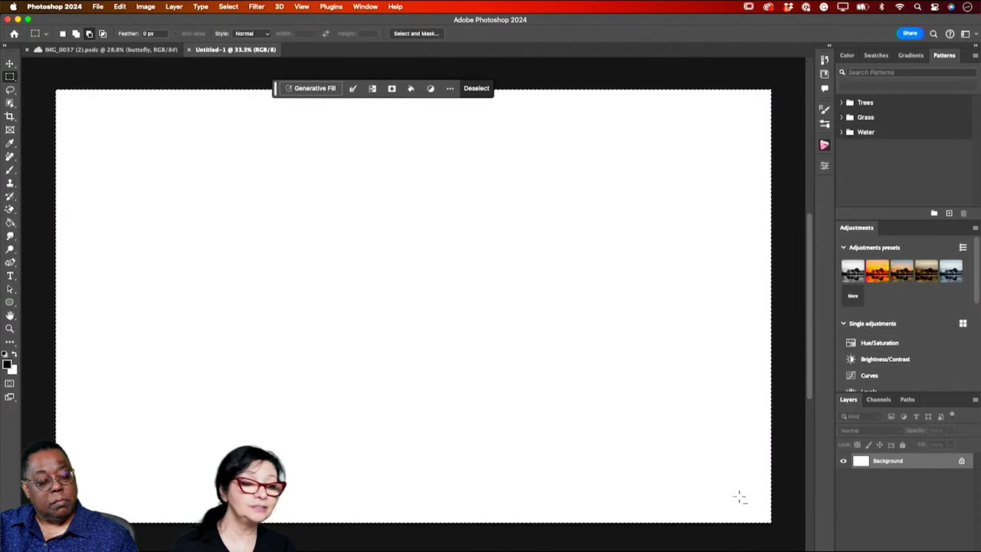
left_click(315, 89)
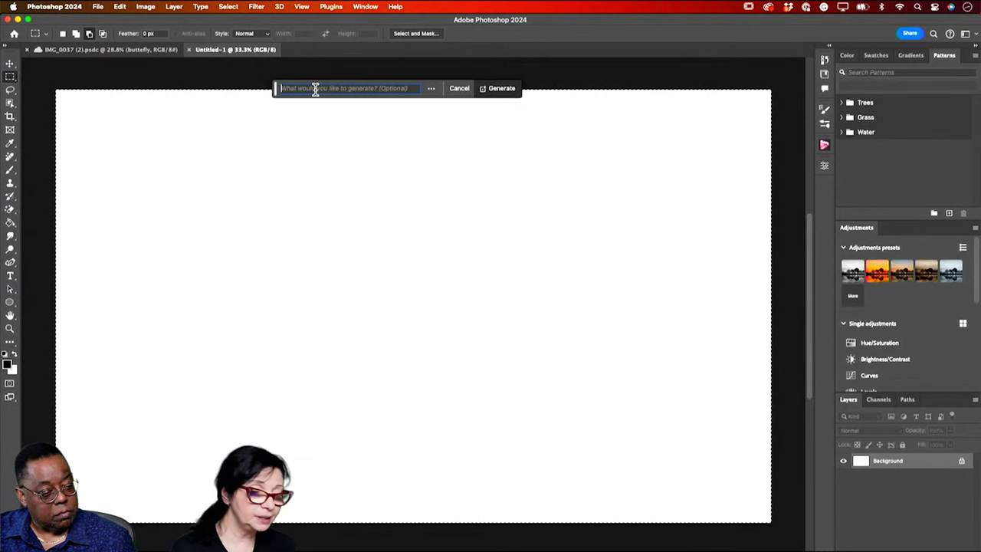
type("watercolor,")
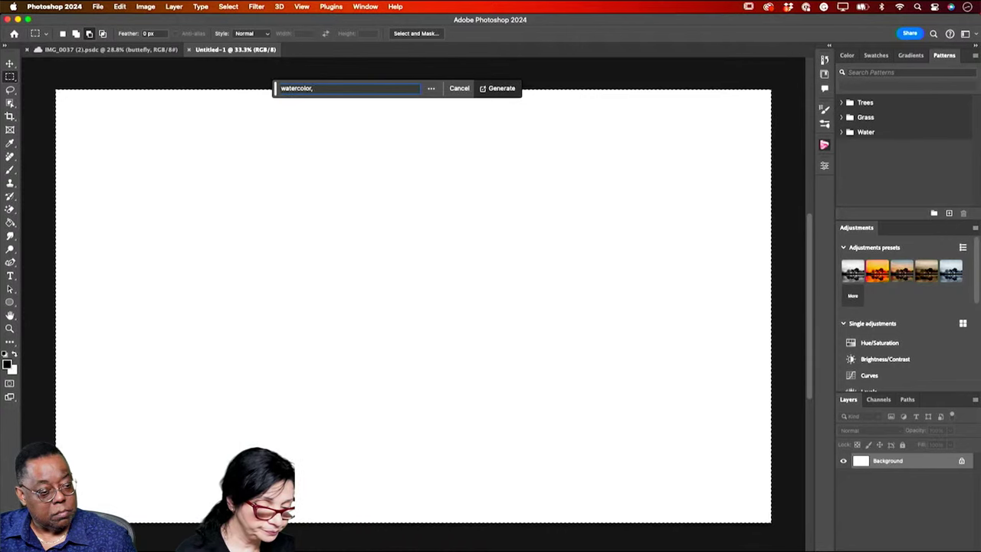
type(" autumn")
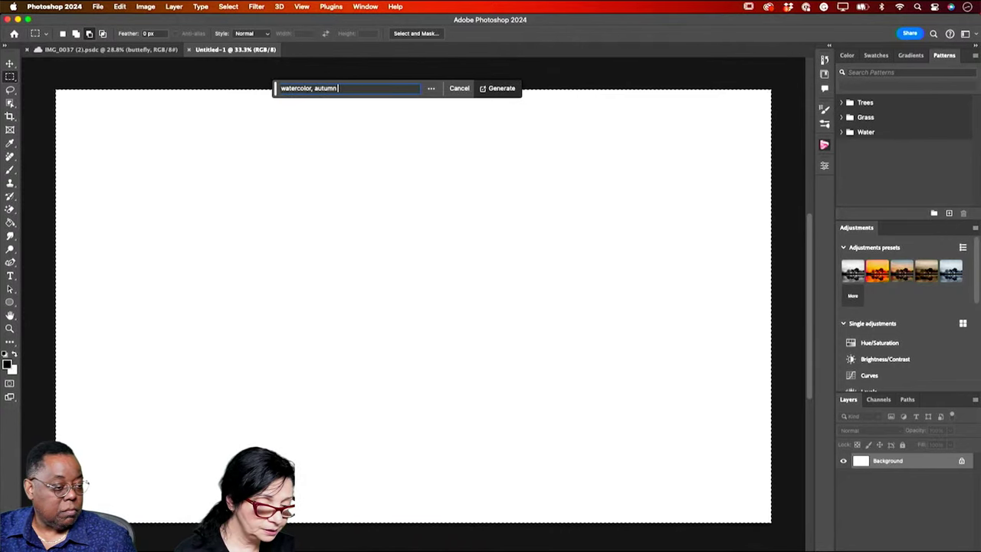
type(" scenery")
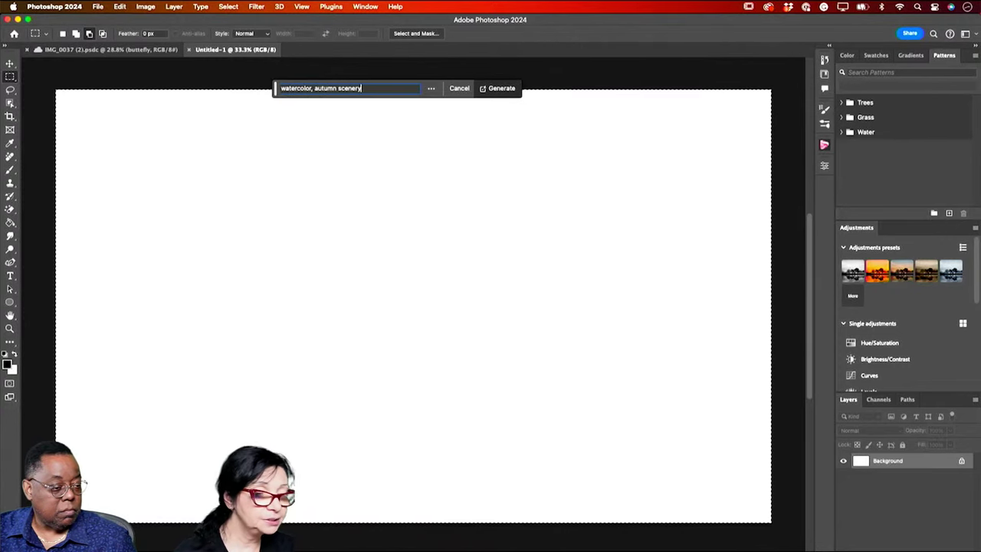
left_click(501, 91)
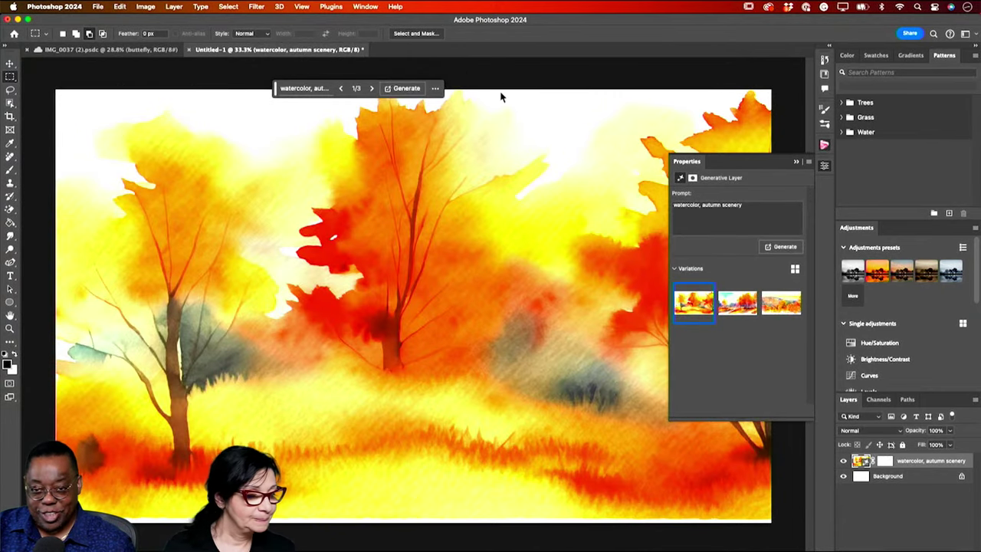
Preview the variations and keep the third, a hazy watercolor of orange hills and trees
left_click(732, 306)
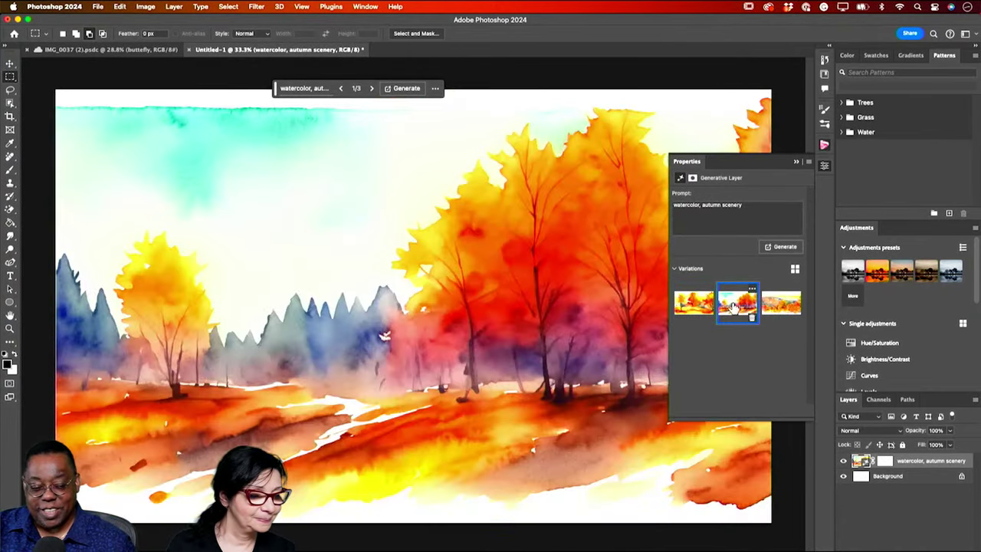
left_click(771, 307)
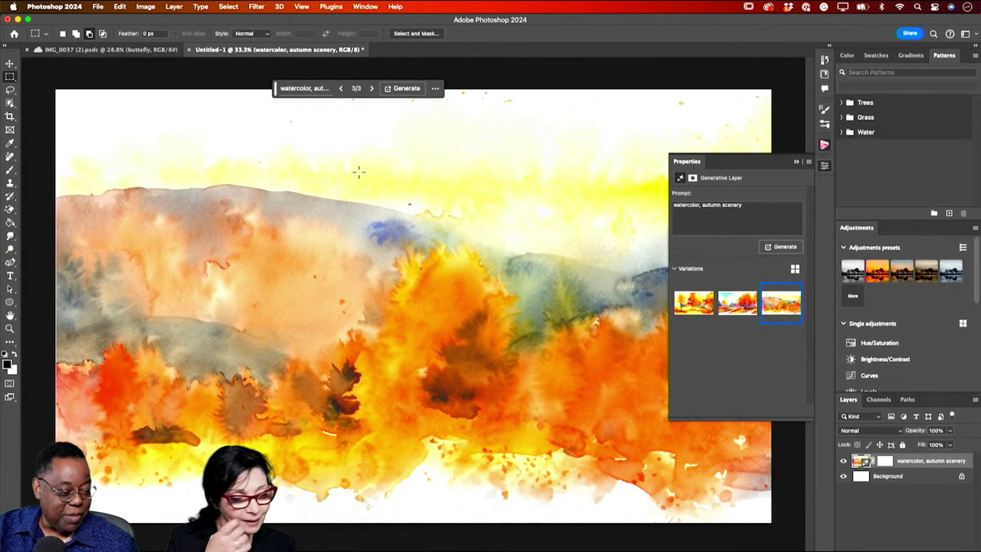
left_click(797, 161)
Draw a rectangular marquee over the pale upper-right sky above the hills
left_click_drag(485, 105, 692, 220)
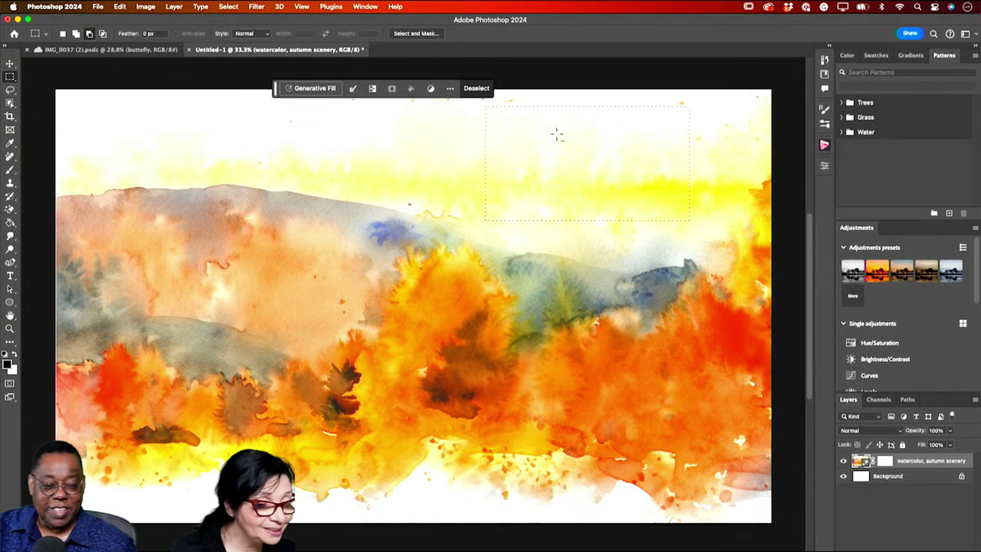
Enter the generative fill prompt 'a distant castle surrounded by clouds' for the sky selection
left_click(320, 91)
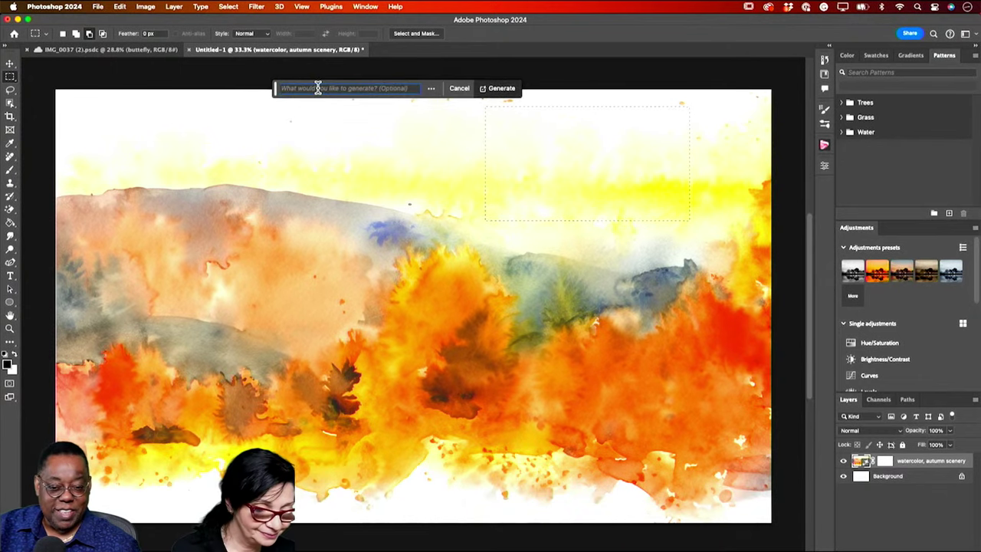
type("a distance")
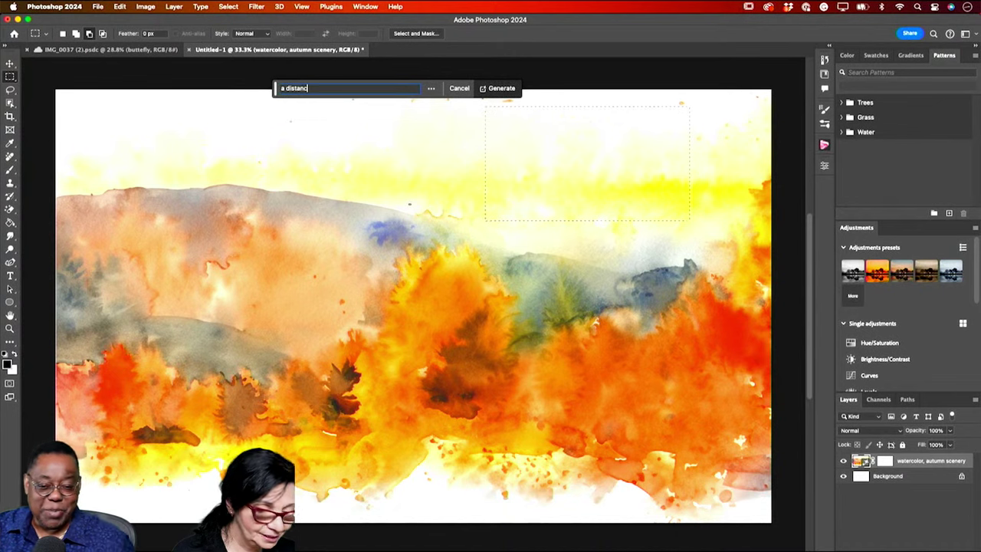
key("BackSpace")
key("BackSpace")
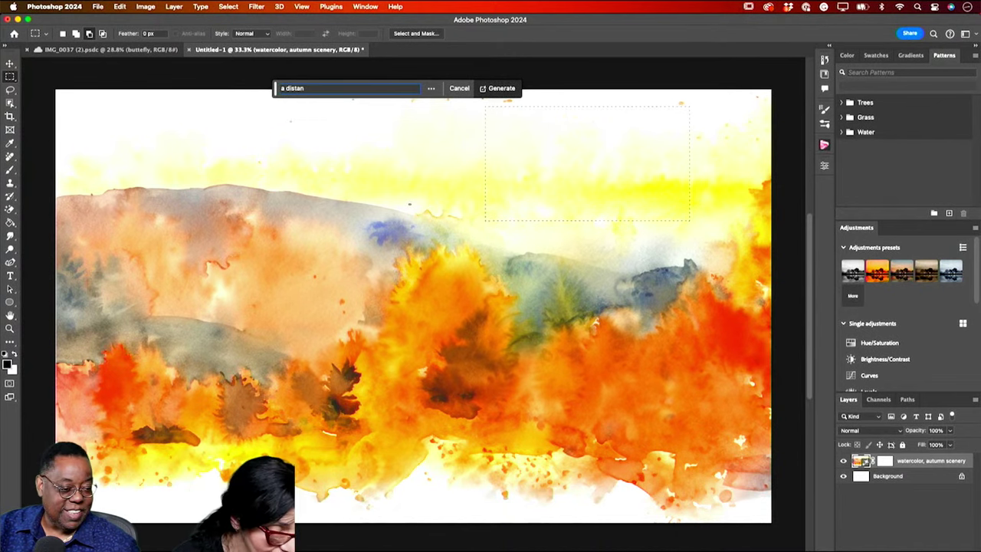
type("t castle ")
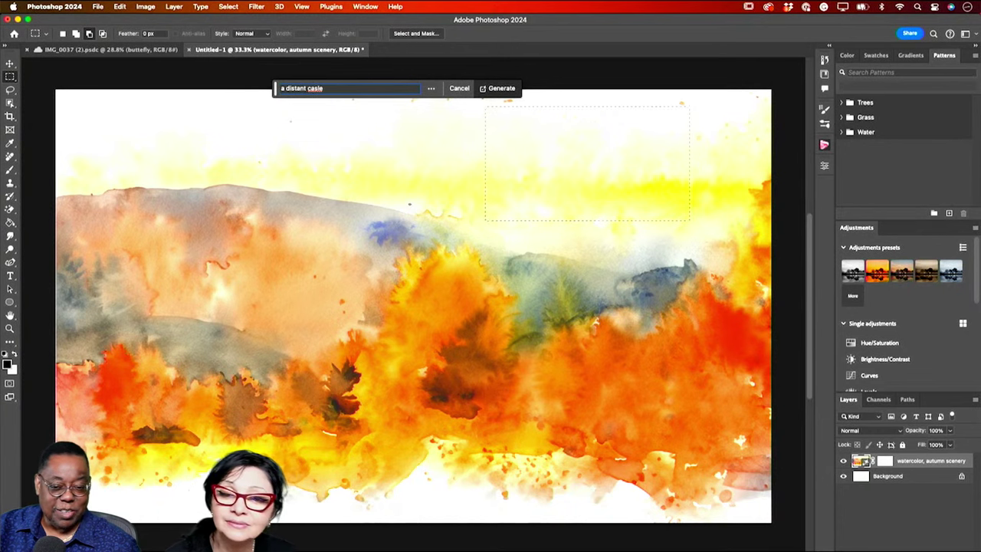
type("surrou")
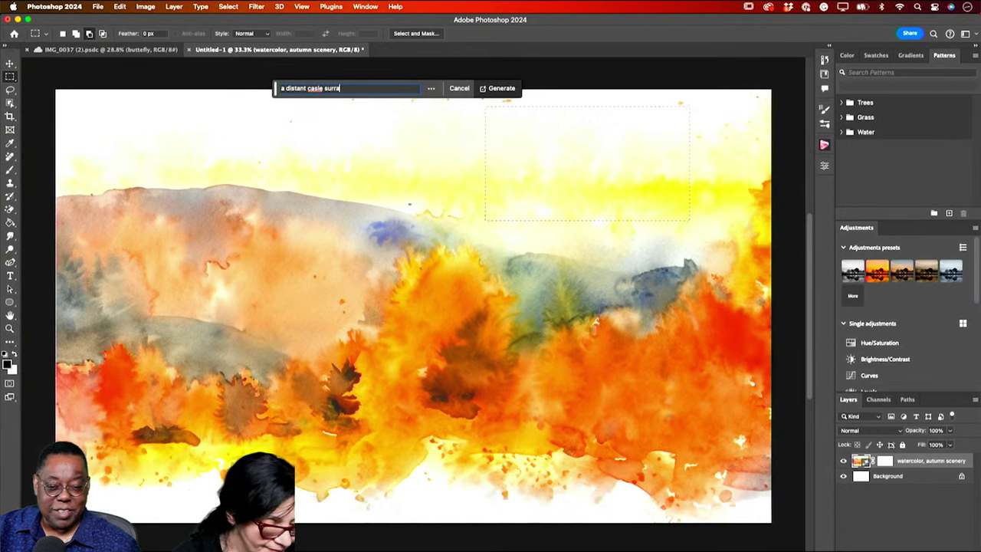
type("nded by")
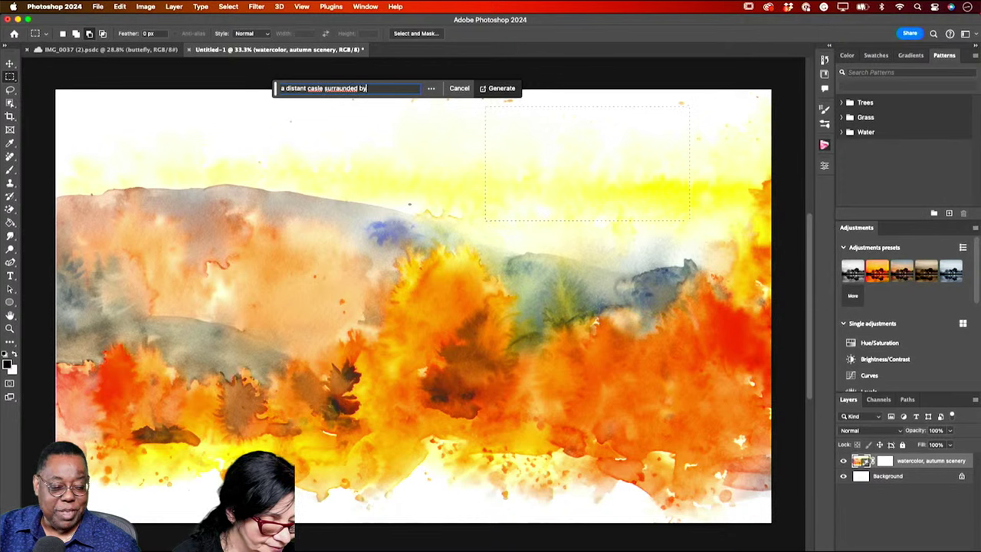
type(" clouds")
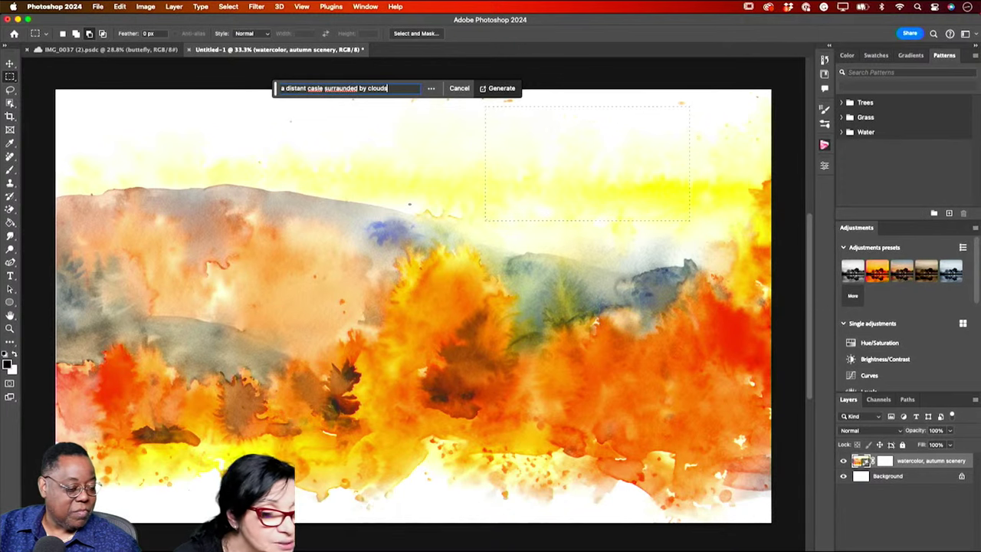
Fix the typos so the prompt correctly spells 'surrounded' and 'castle'
triple_click(344, 86)
left_click(335, 88)
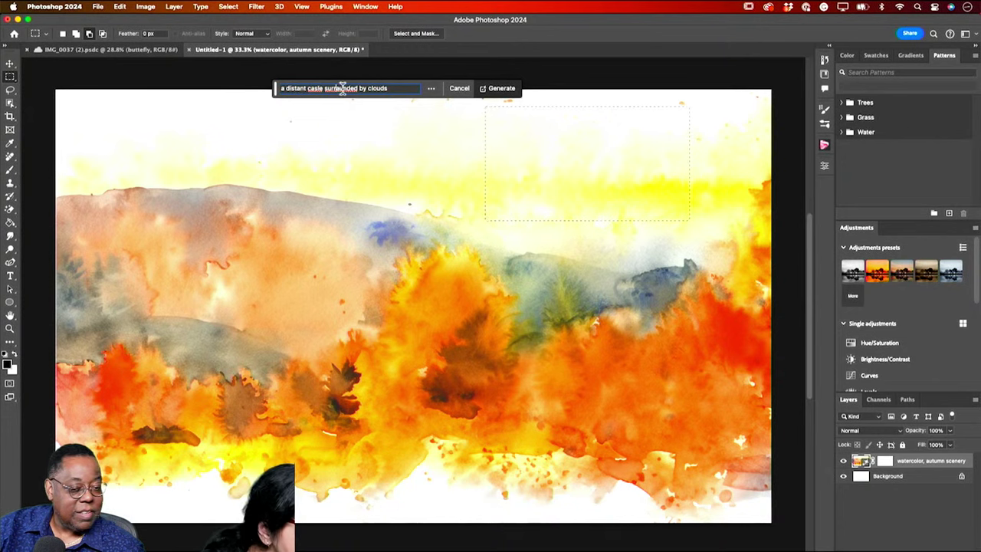
triple_click(339, 87)
left_click(341, 90)
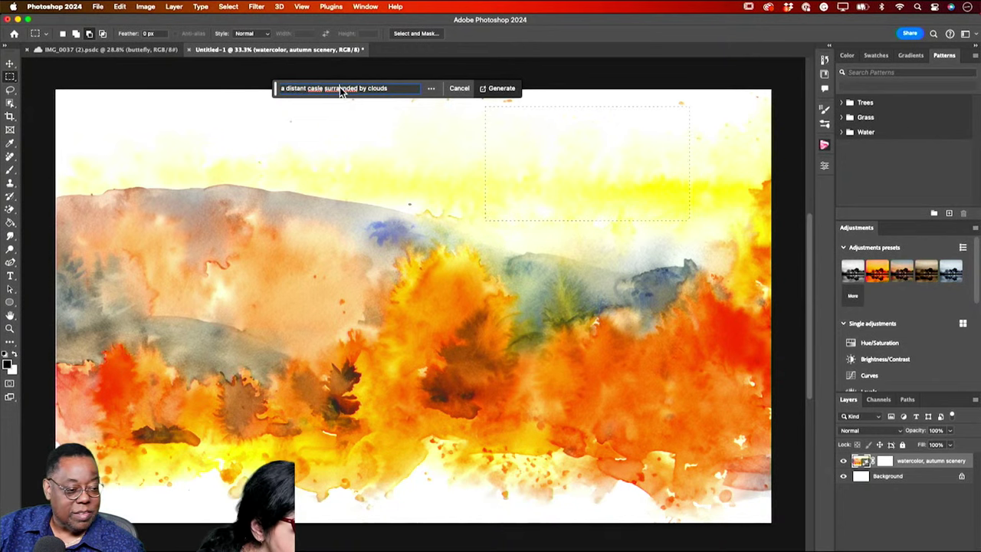
key("BackSpace")
type("o")
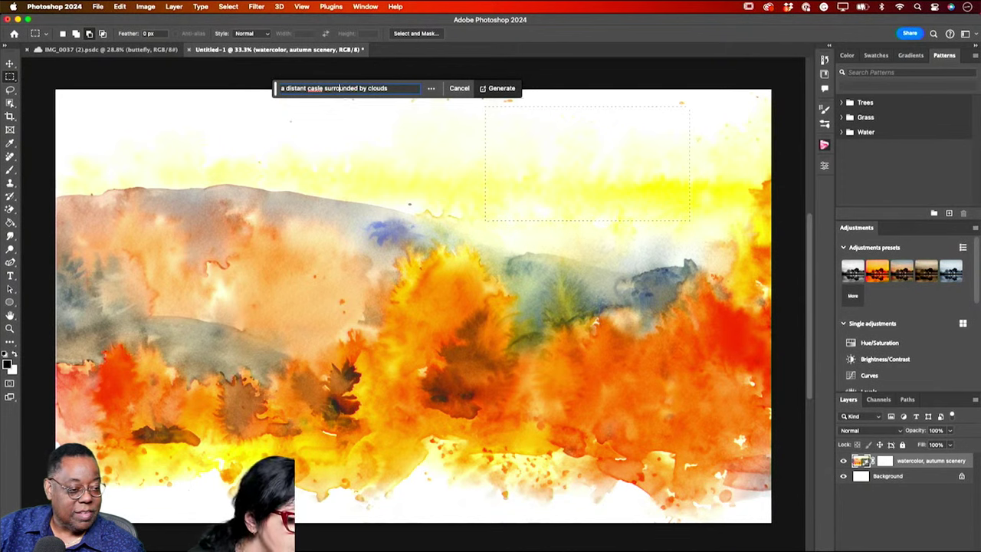
triple_click(320, 87)
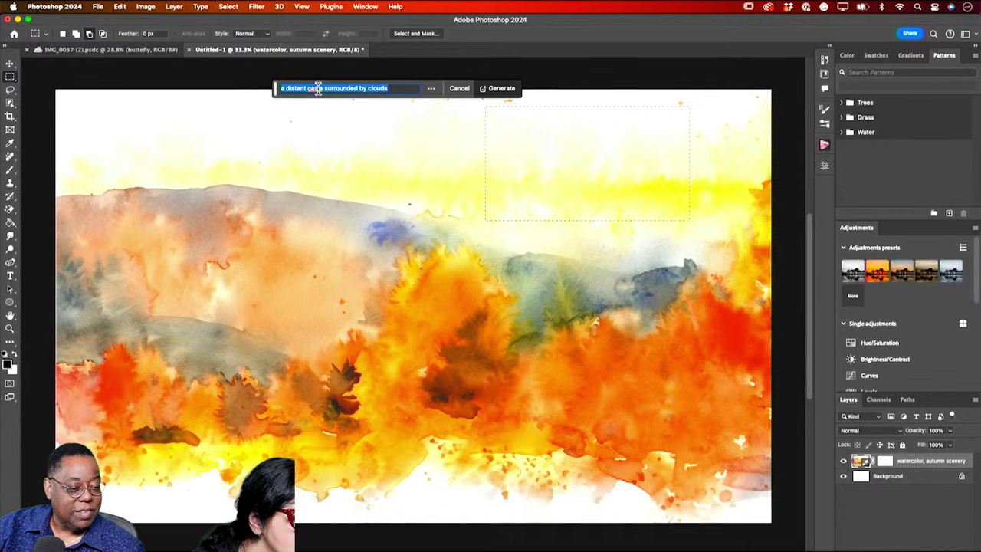
left_click(321, 88)
type("t")
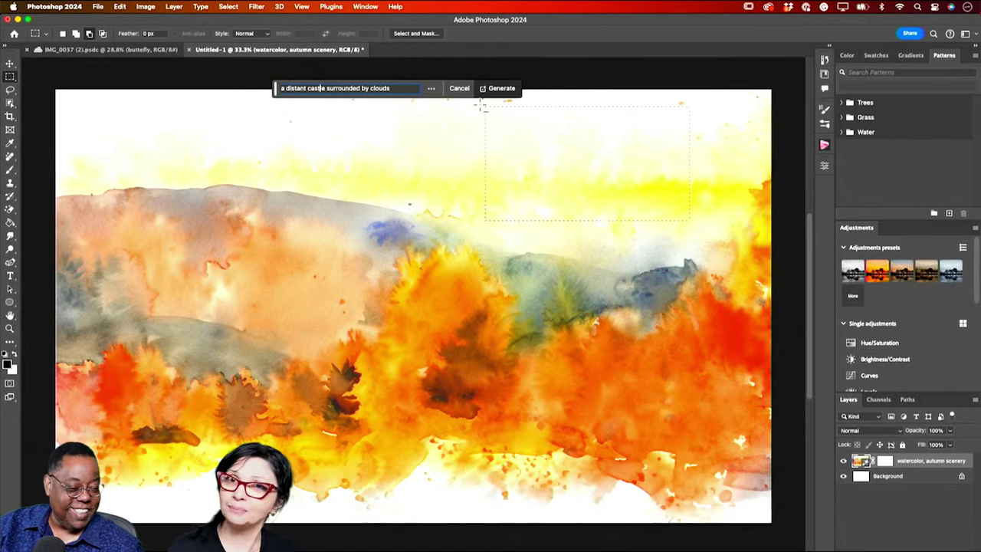
Generate the castle and keep the second of three variations, a pagoda-like tower
left_click(501, 89)
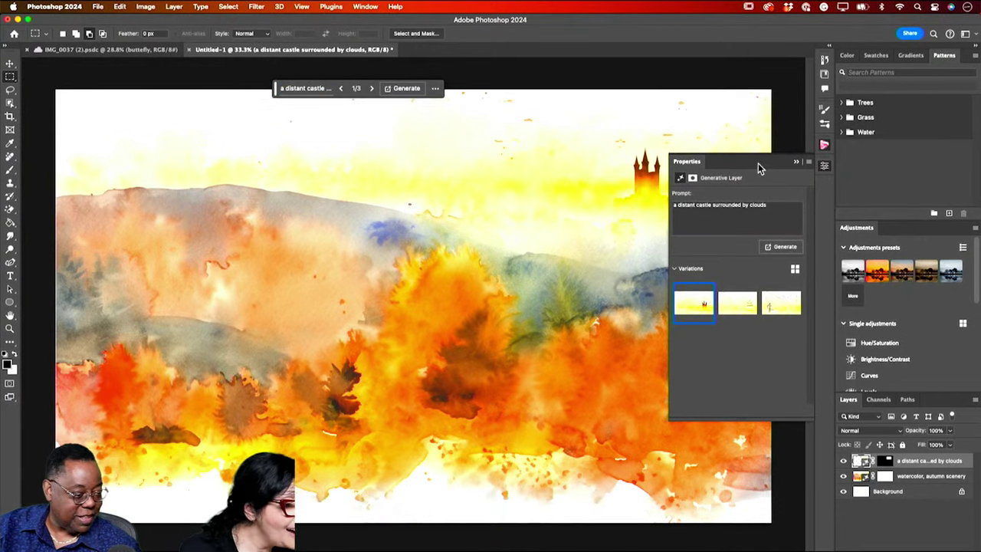
scroll(636, 192, "right", 5)
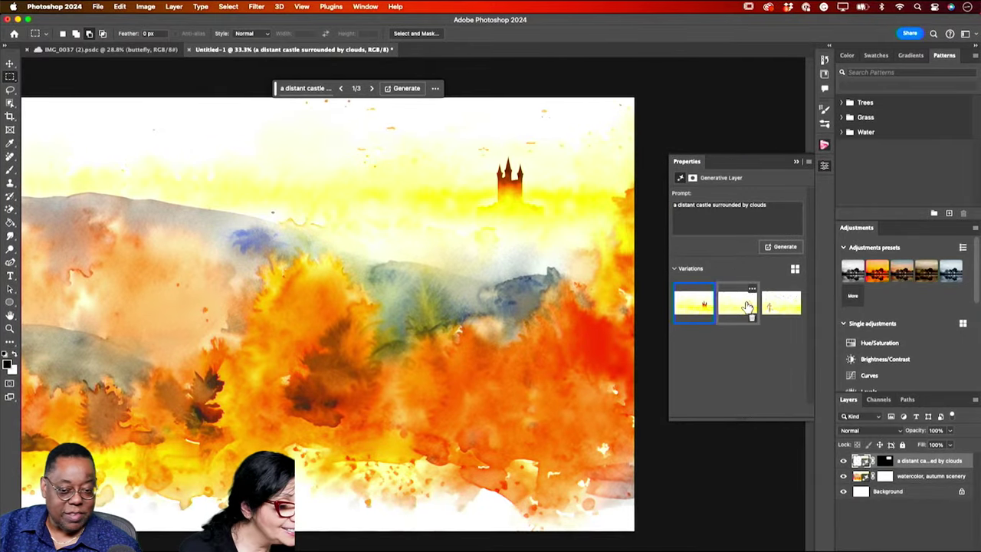
left_click(747, 307)
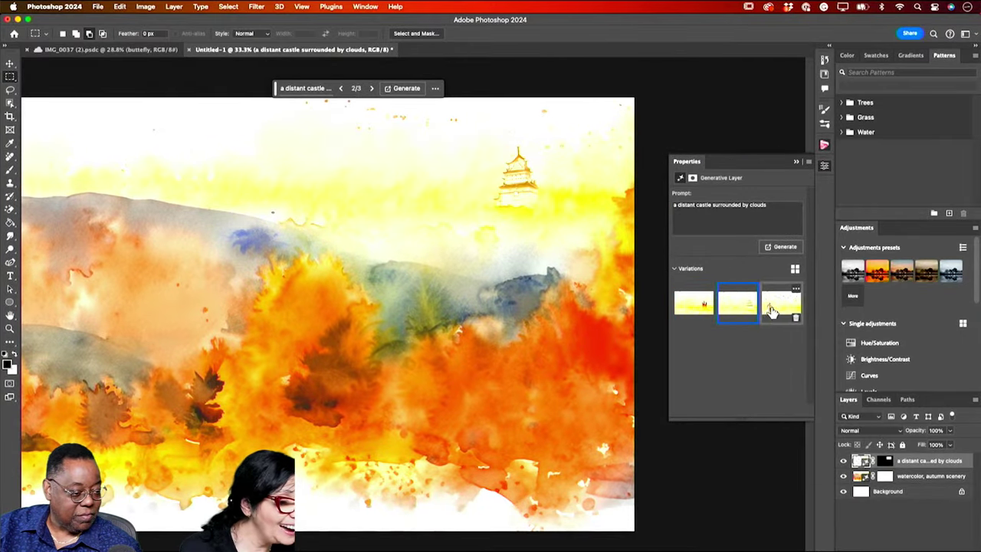
left_click(773, 311)
left_click(732, 308)
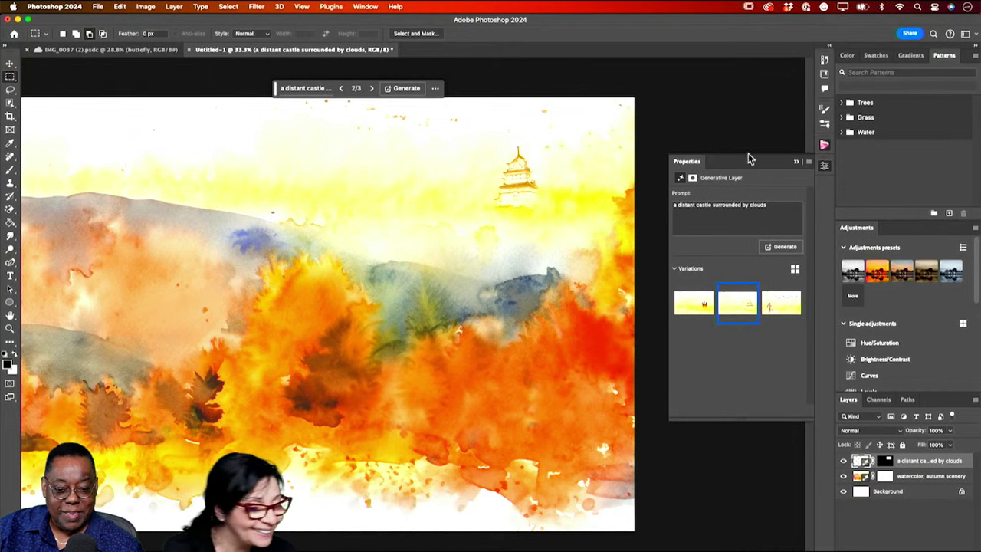
Replace the prompt text with 'a family of mountain goats'
double_click(705, 204)
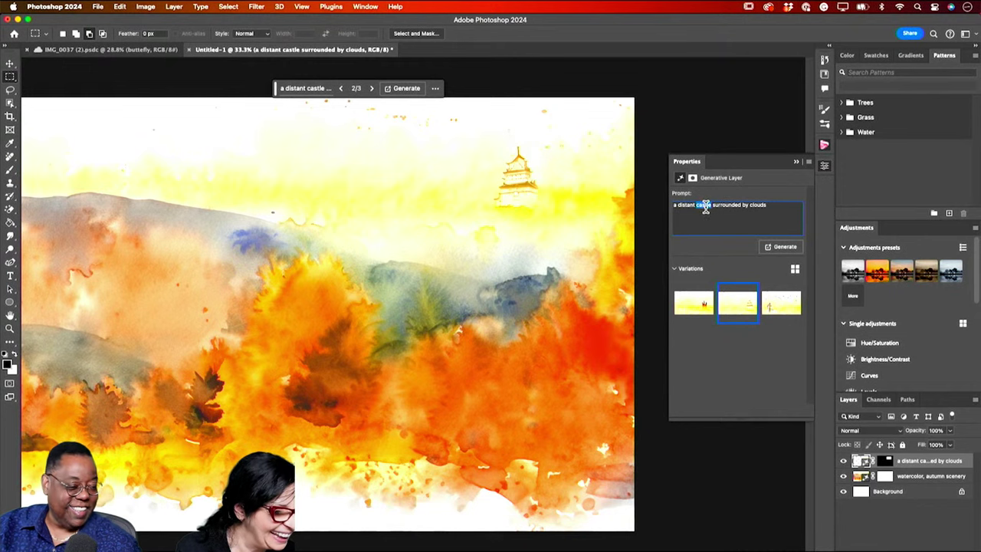
triple_click(705, 205)
type("a family")
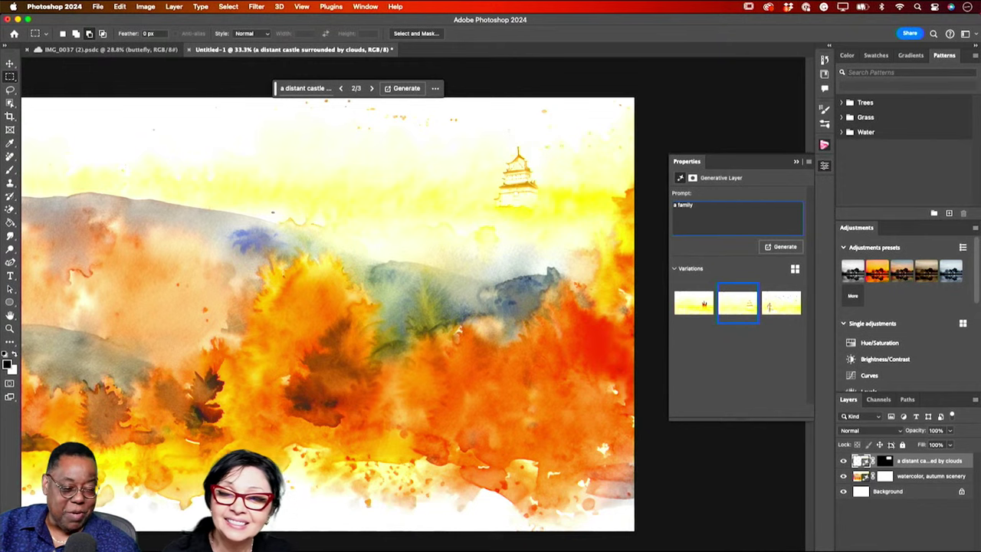
type(" of")
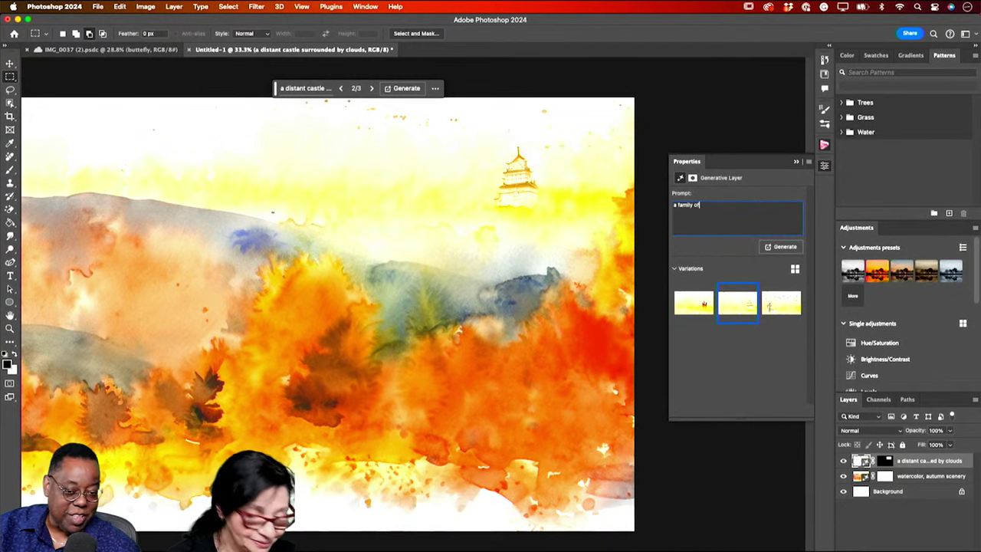
type(" mount")
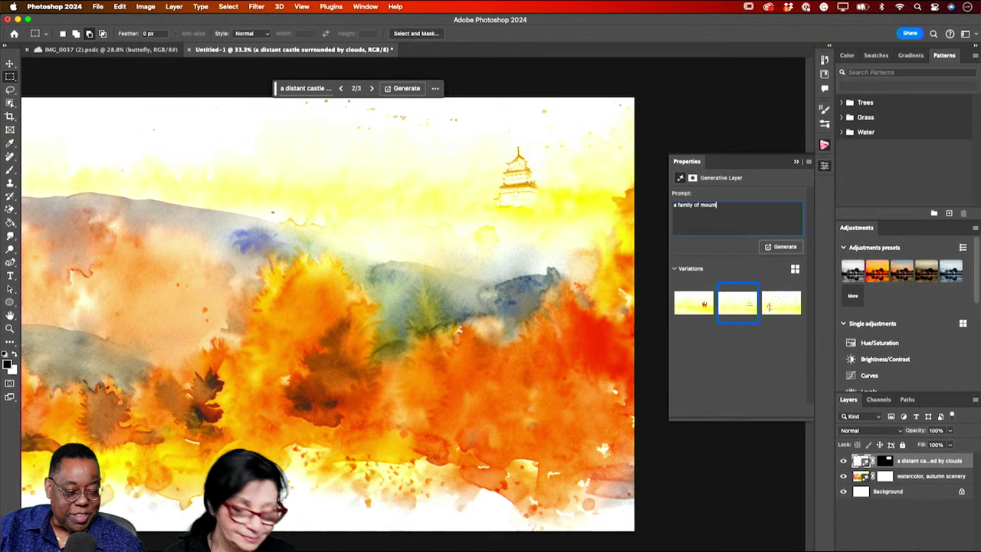
type("ain goats")
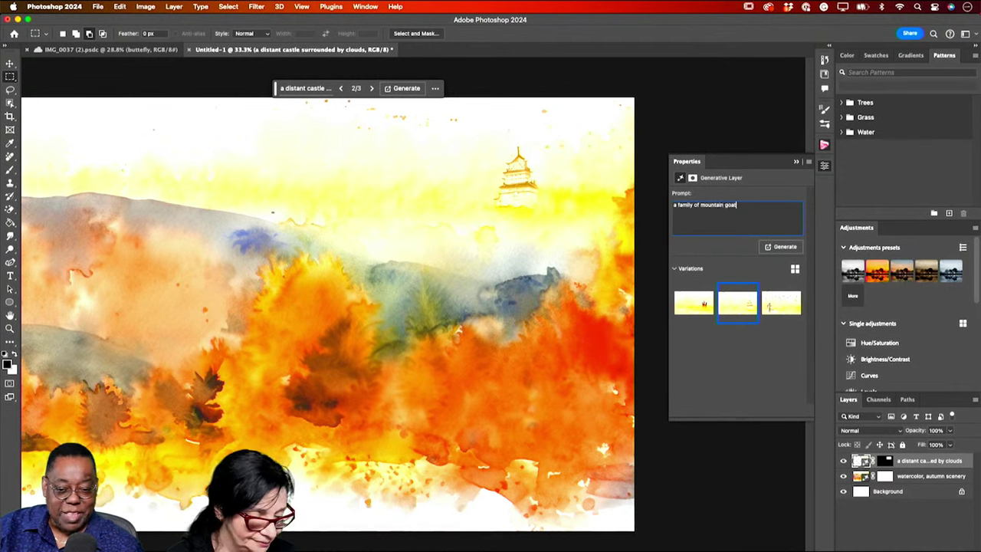
Generate mountain goats twice and keep the third of nine variations, four white goats
left_click(785, 247)
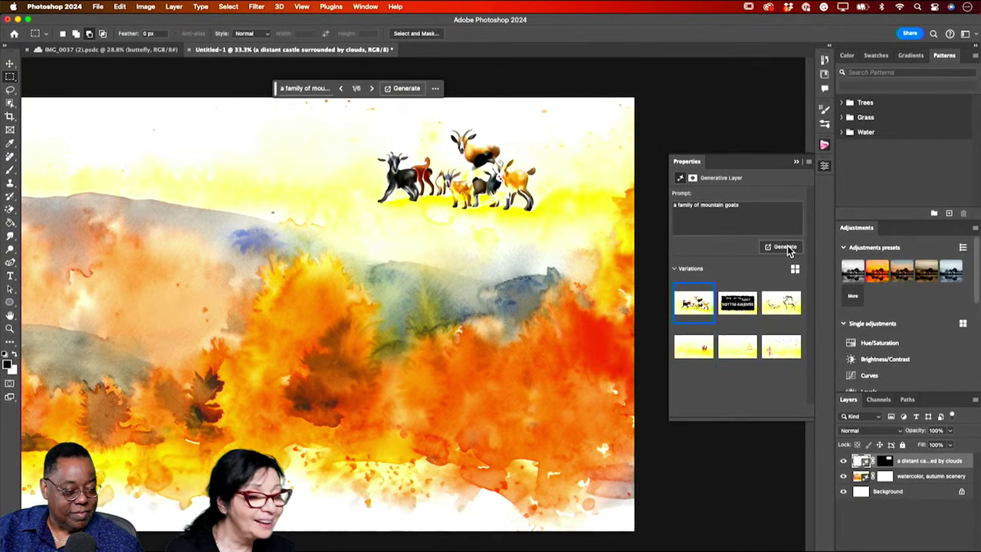
left_click(781, 305)
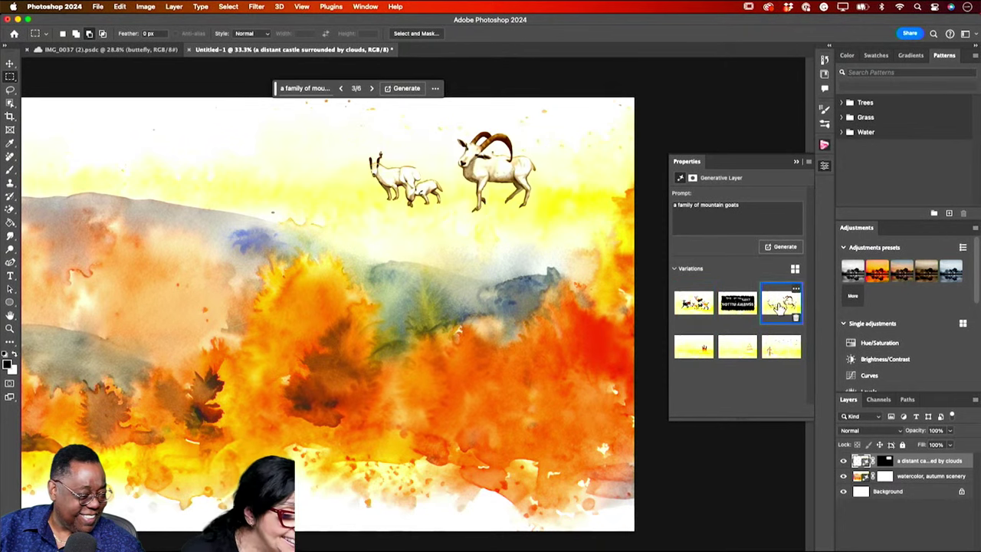
left_click(723, 320)
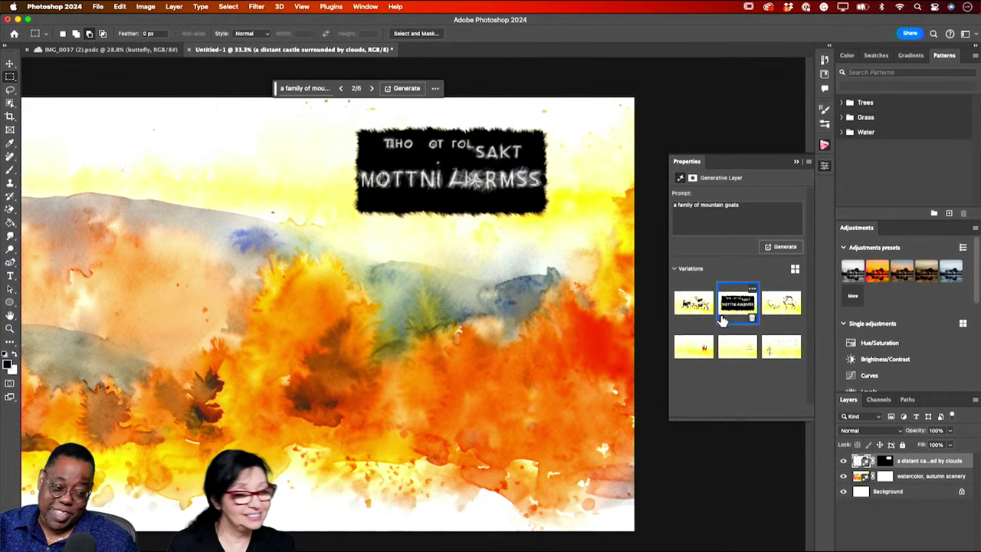
left_click(779, 305)
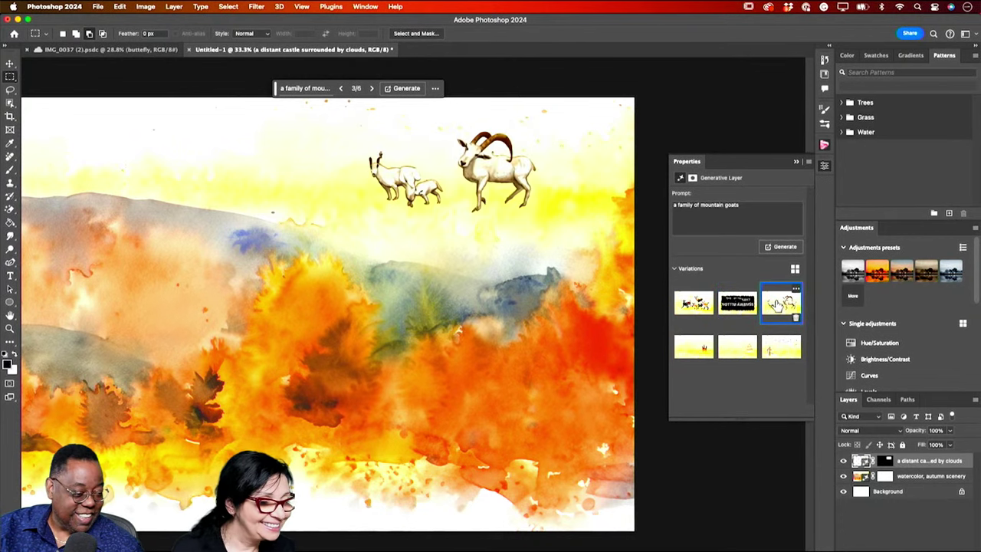
left_click(782, 247)
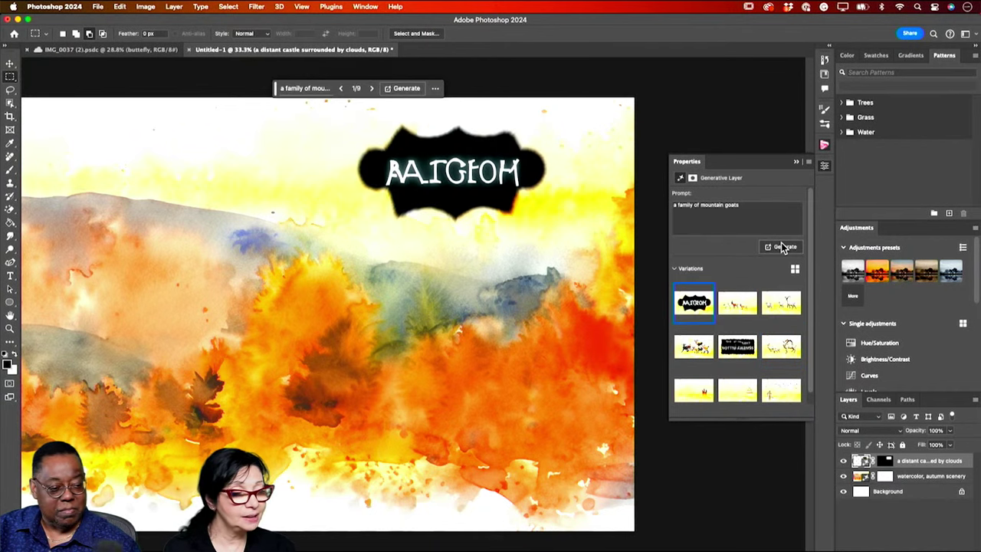
left_click(734, 305)
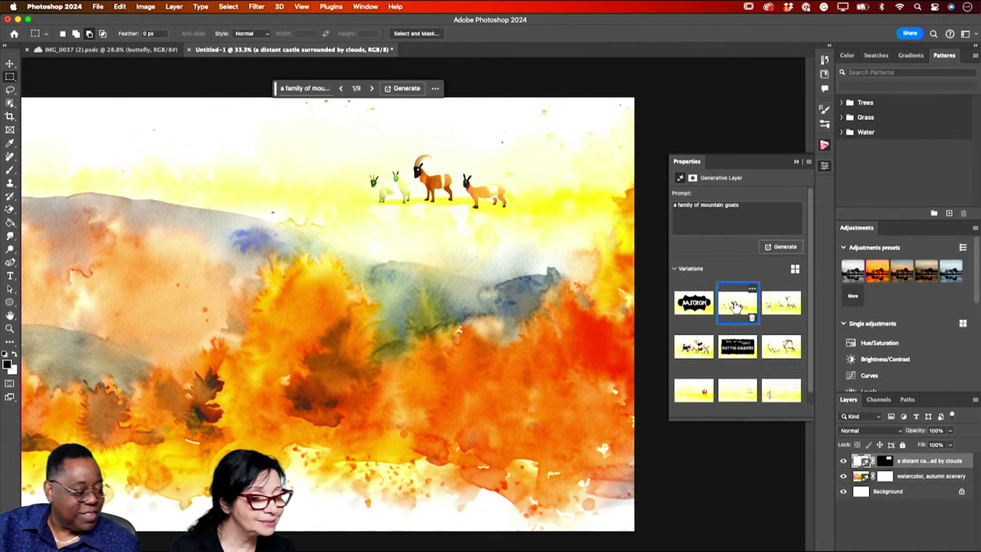
left_click(778, 311)
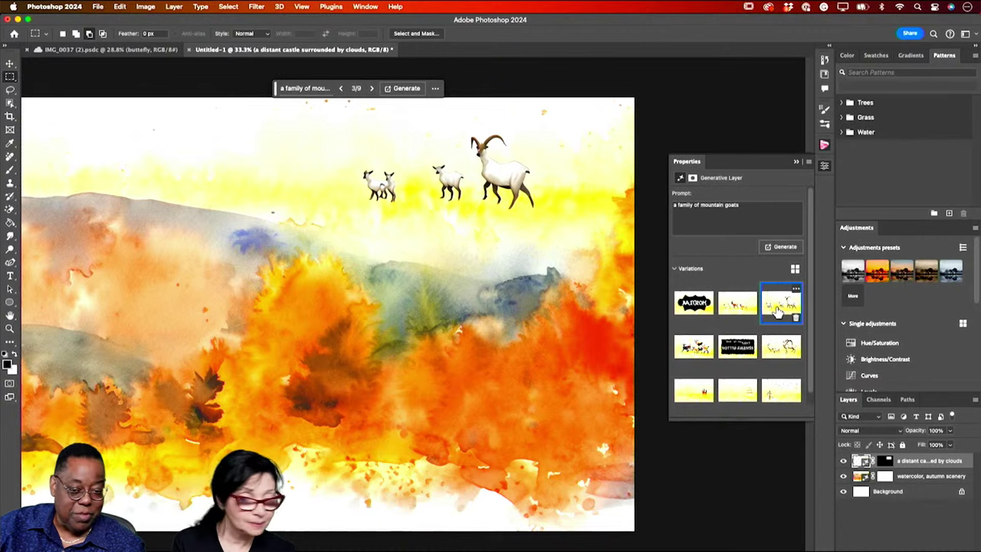
Move the goats layer to the lower-right foreground, regenerate, and keep the black goat herd
left_click(10, 63)
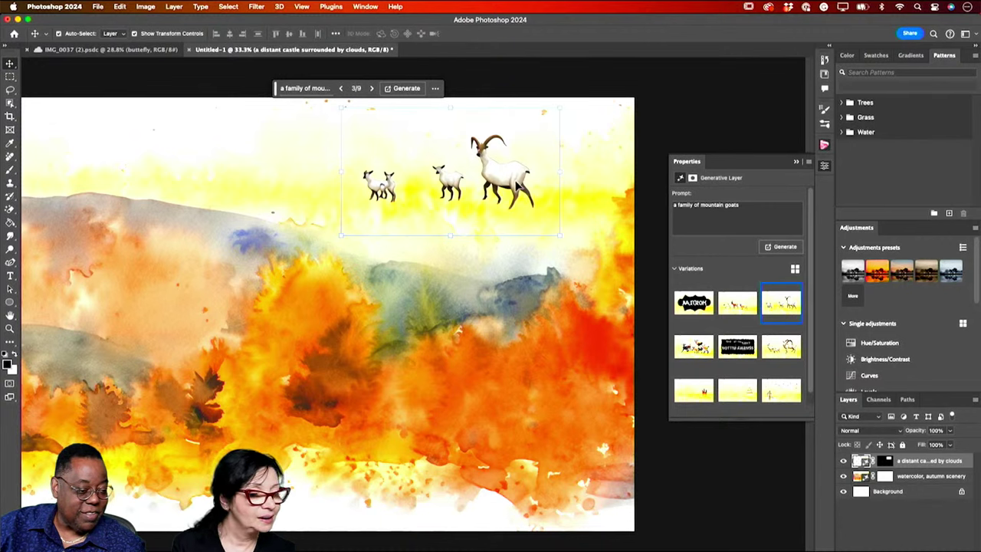
left_click_drag(518, 187, 549, 473)
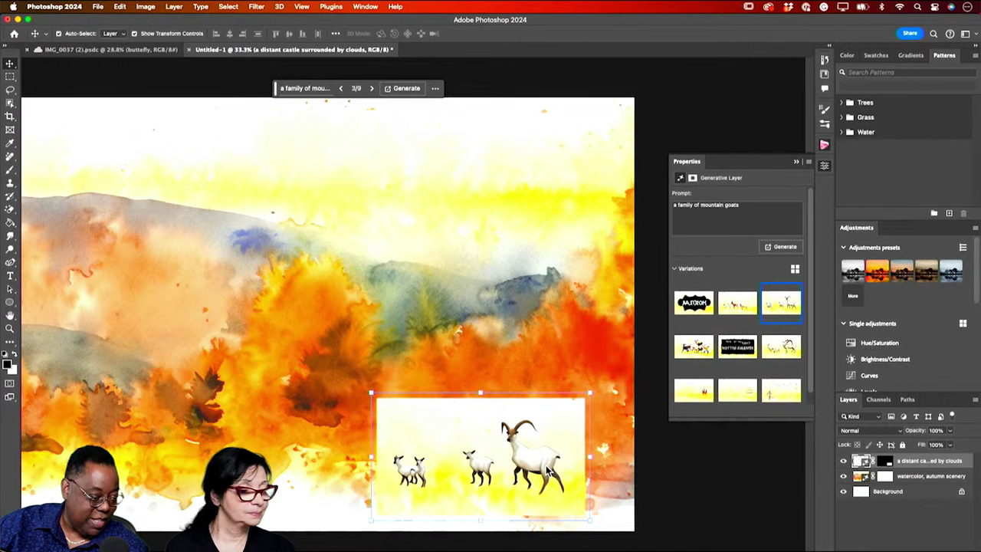
left_click(785, 247)
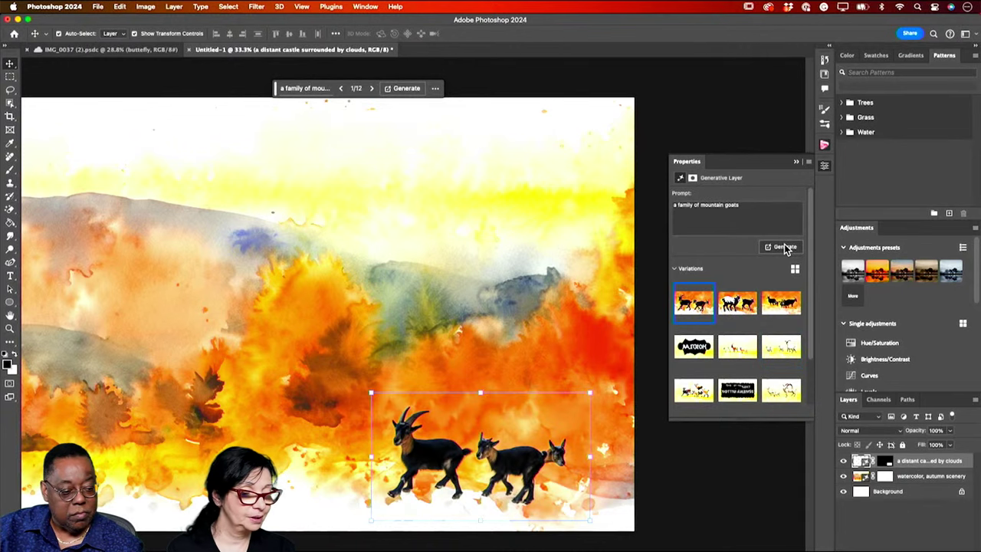
left_click(738, 303)
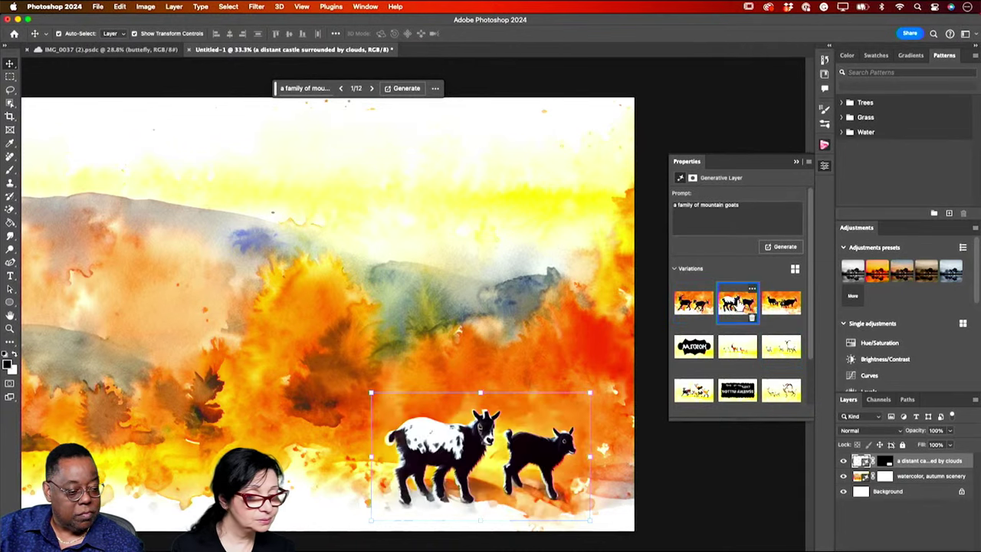
left_click(780, 305)
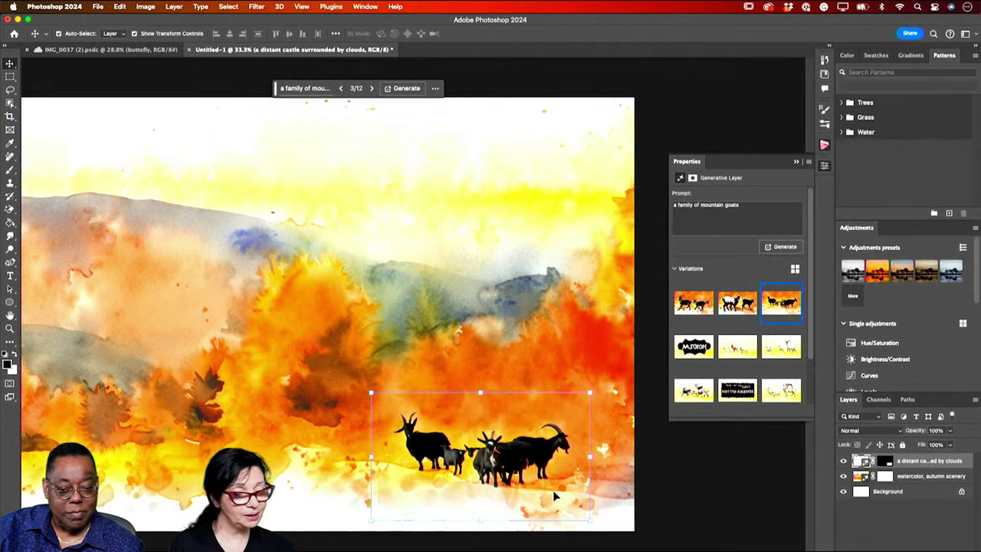
left_click(11, 329)
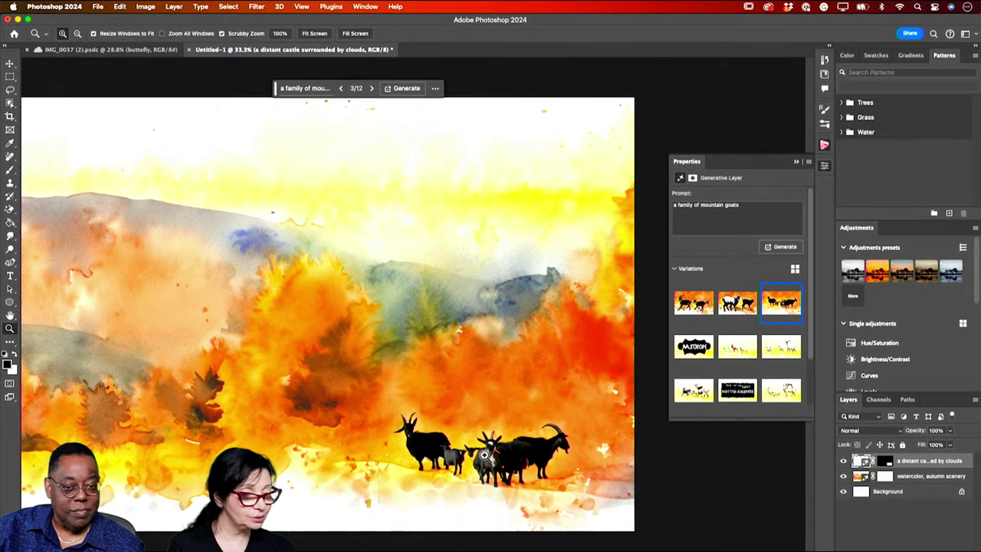
Zoom in to inspect the goats, then widen the view of the scene
left_click(539, 484)
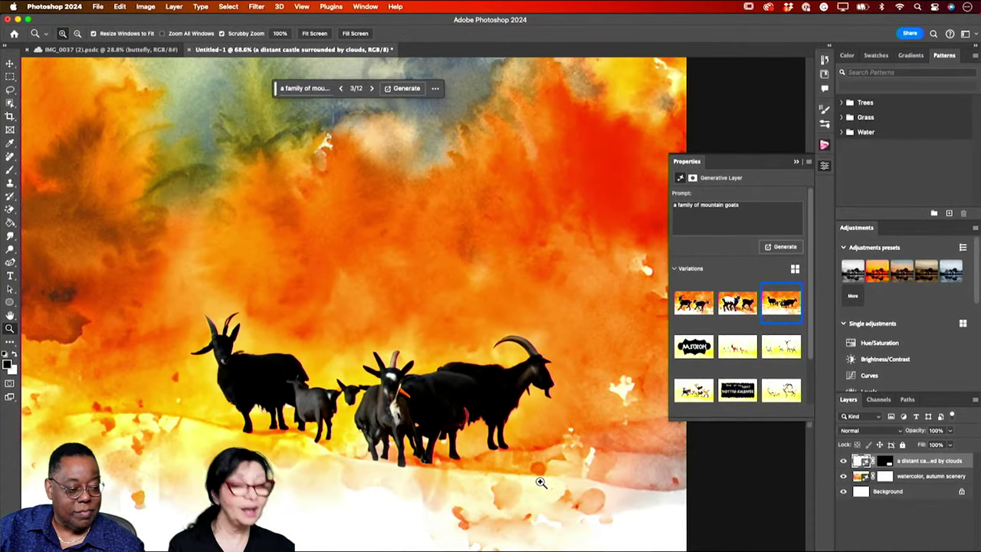
left_click(585, 488)
left_click_drag(585, 488, 506, 461)
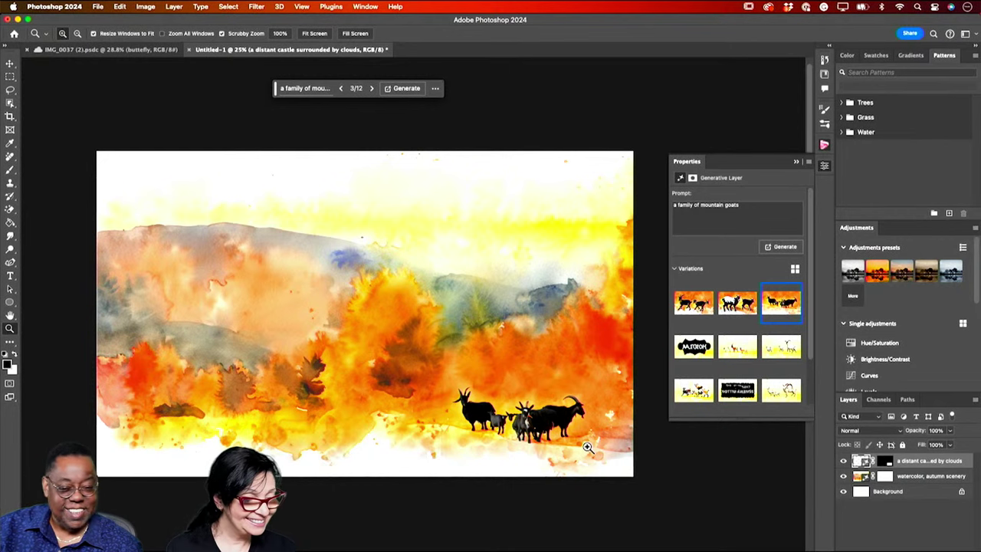
left_click_drag(590, 449, 598, 449)
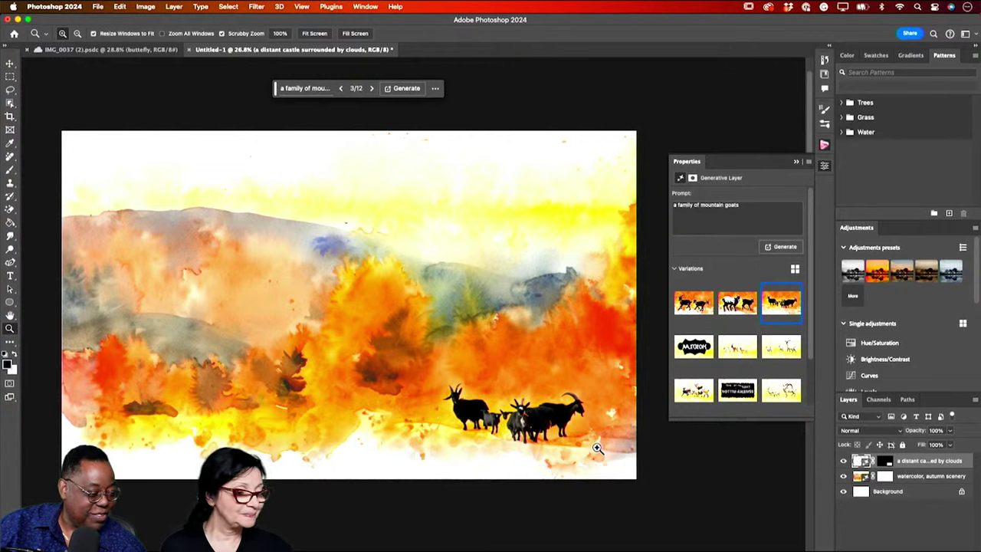
Compare castle variations, reselect goats variation 3 of 12, and show the Libraries panel
scroll(766, 391, "down", 2)
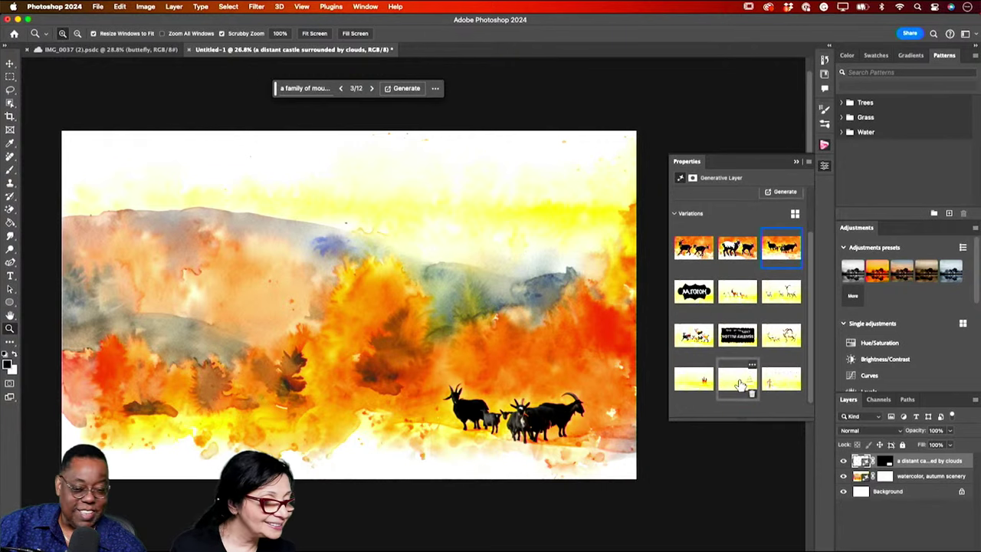
left_click(738, 379)
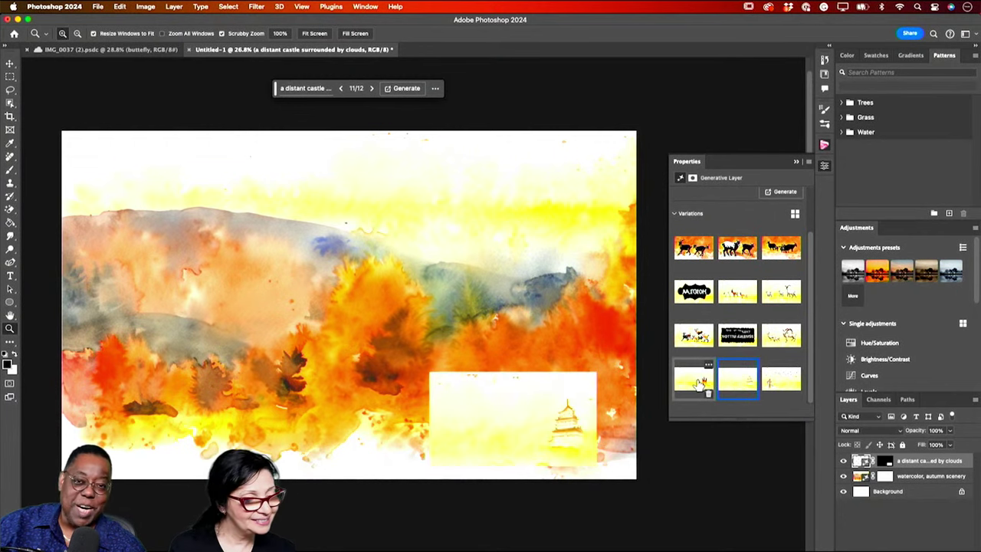
left_click(699, 385)
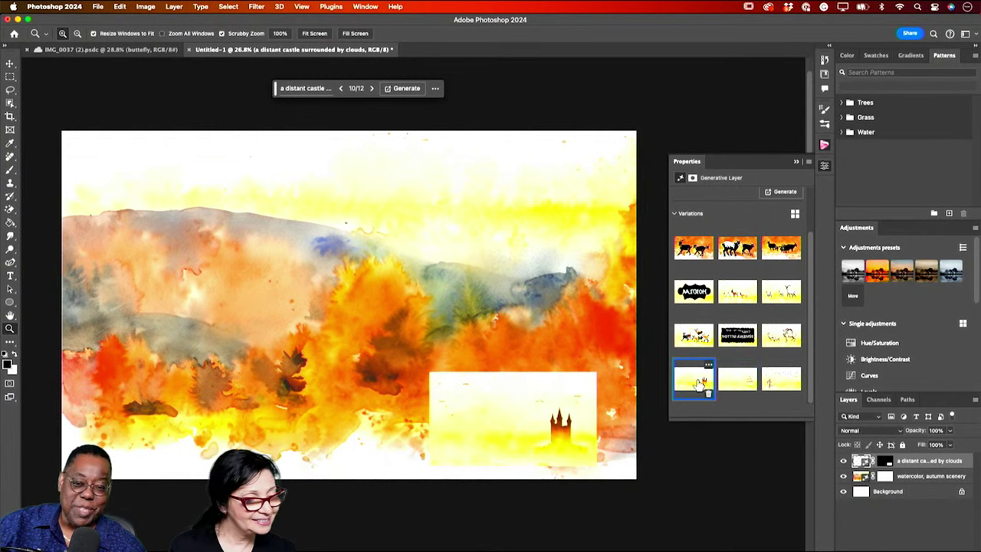
left_click(783, 249)
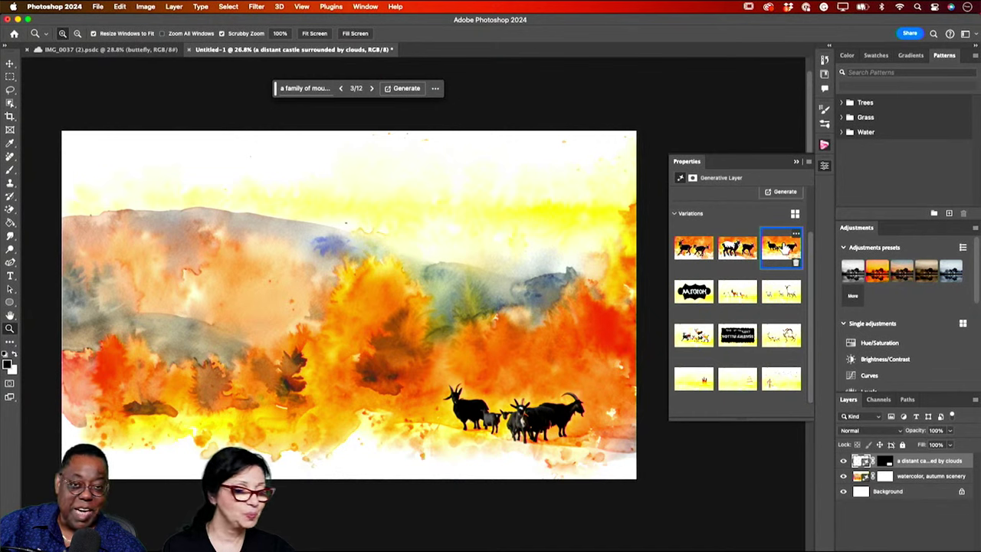
left_click(828, 77)
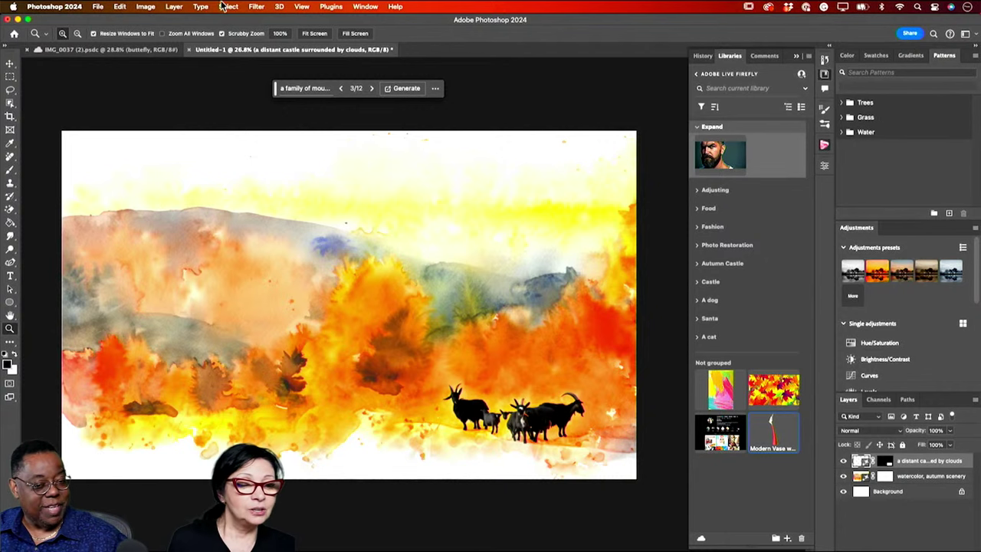
Create a new blank document, Untitled-2, via File > New
left_click(97, 8)
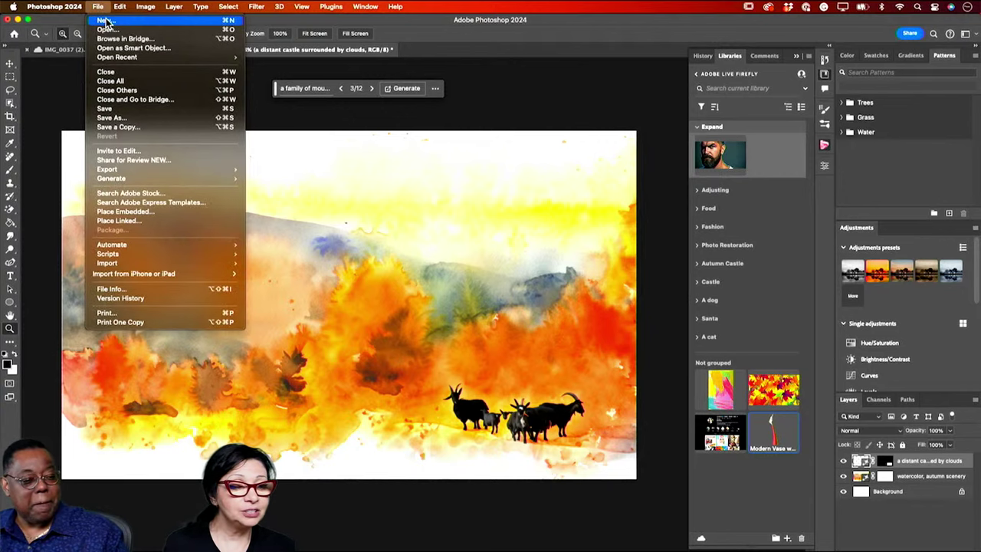
left_click(106, 22)
left_click(736, 436)
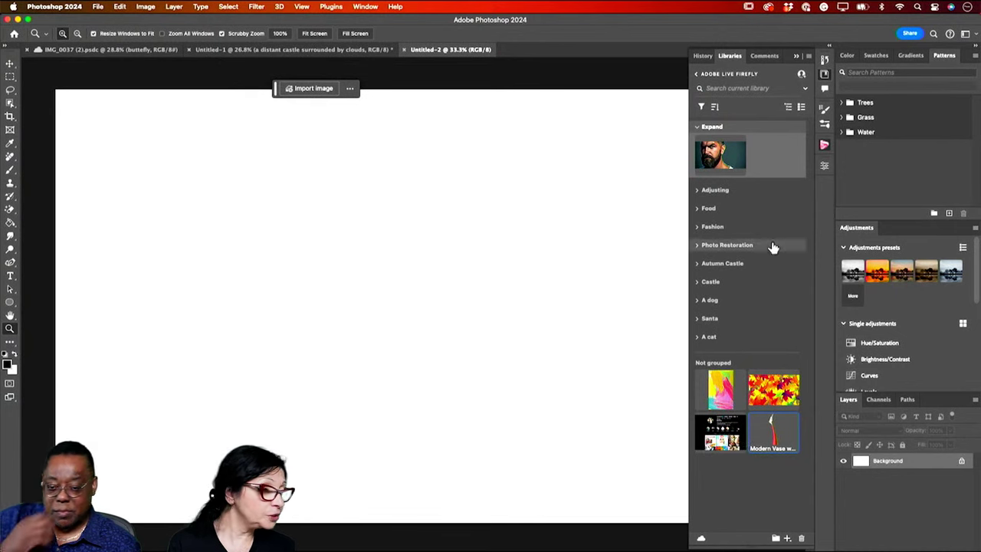
Collapse the side panels and marquee-select the entire canvas
left_click(797, 56)
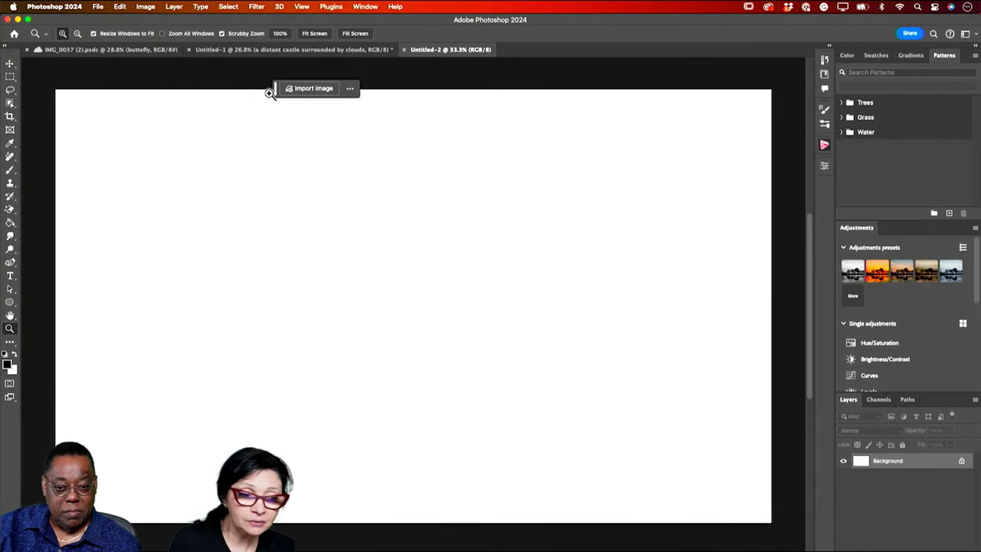
mouse_move(275, 88)
left_mouse_down()
mouse_move(282, 63)
mouse_move(277, 75)
left_mouse_up()
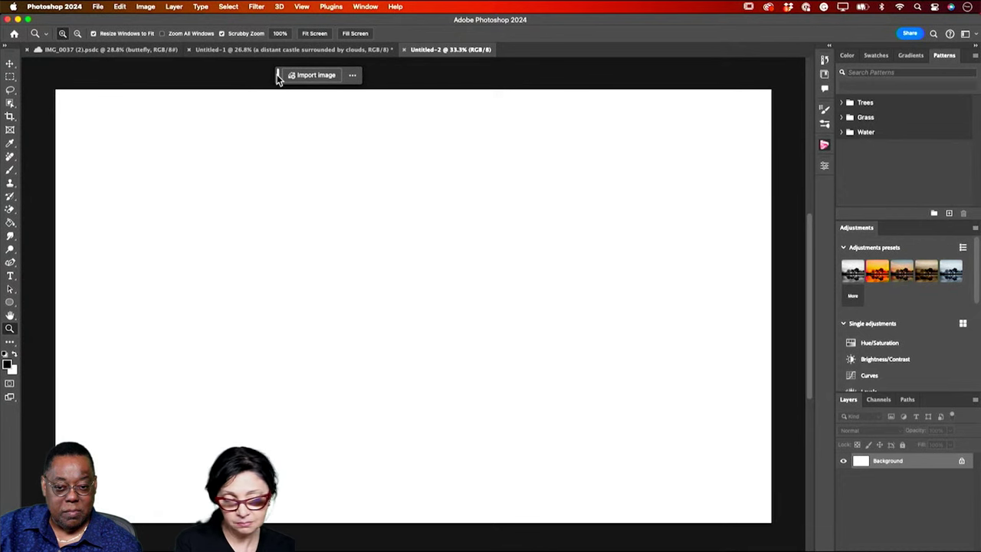
left_click(10, 78)
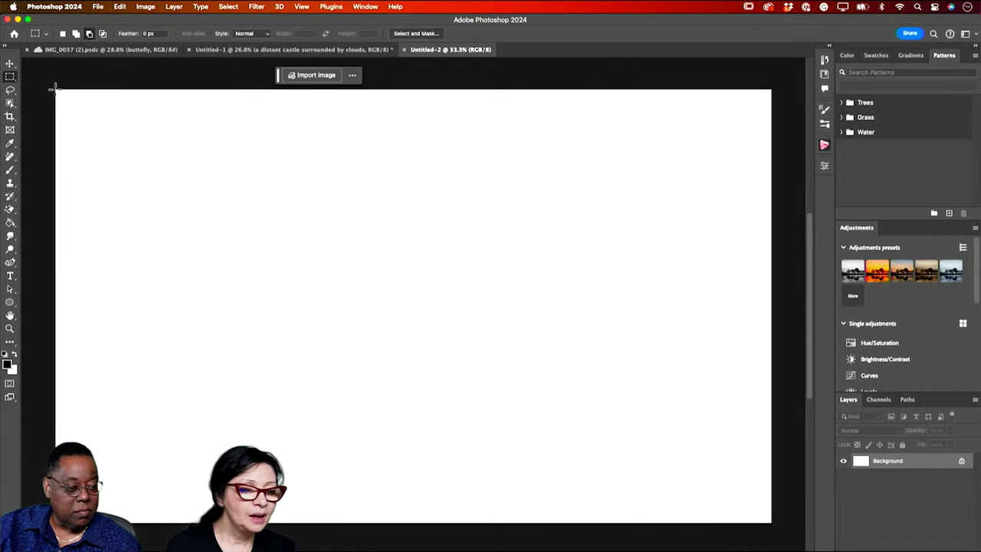
left_click_drag(54, 89, 744, 529)
Generative-fill the canvas with 'autumn, pattern, autumn leaves, autumn colors', producing maple leaves
left_click(316, 75)
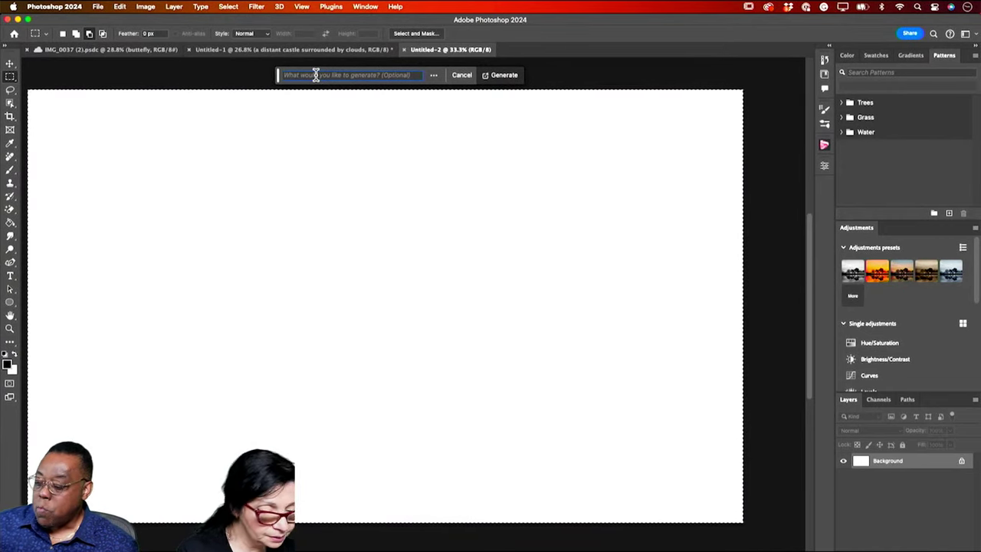
type("autumn ")
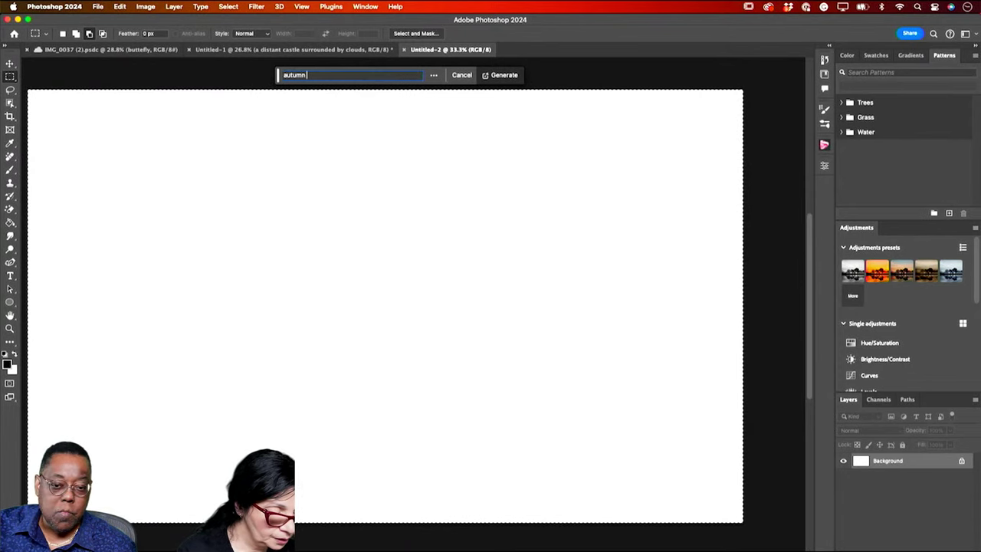
type("leaves, ")
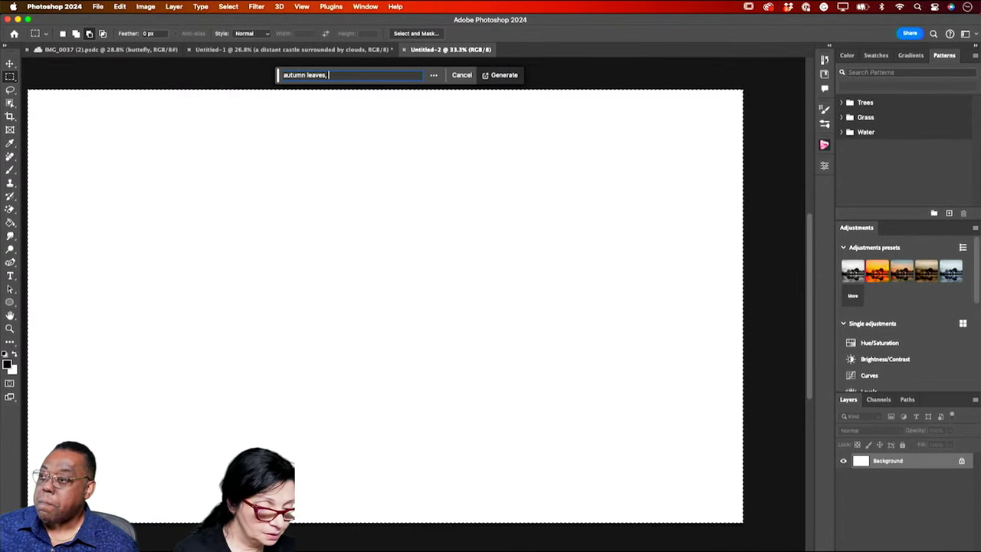
type("fall")
key("BackSpace")
key("BackSpace")
key("BackSpace")
key("BackSpace")
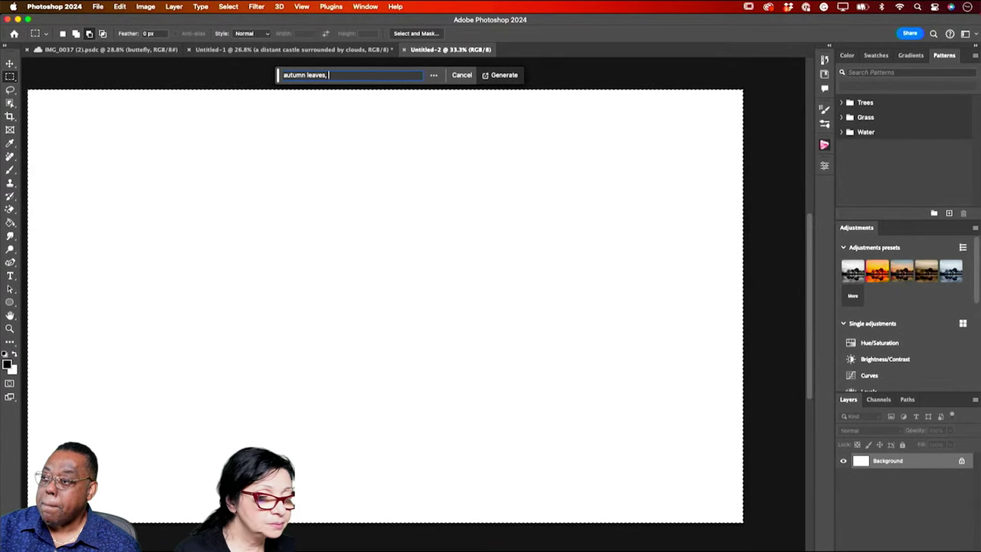
type("pattern,")
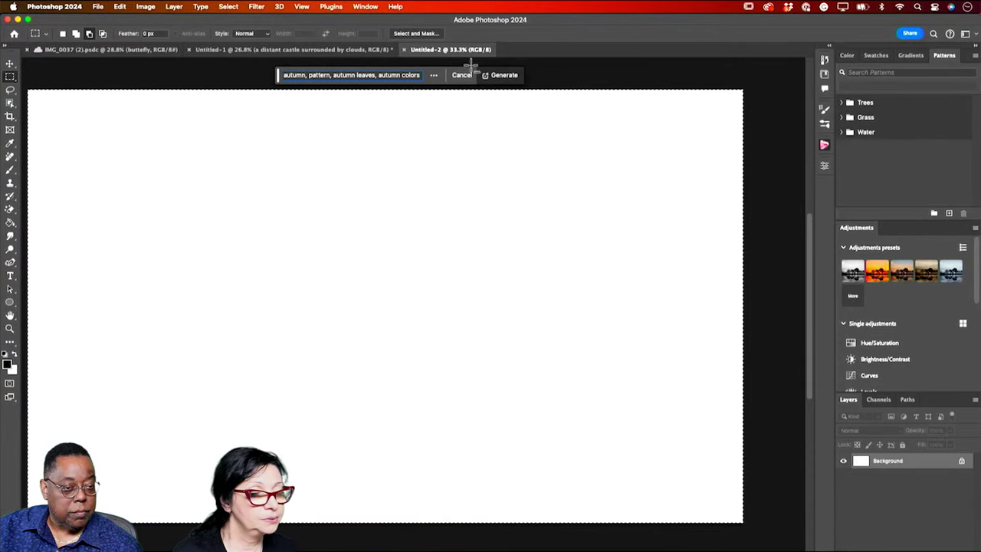
left_click(502, 75)
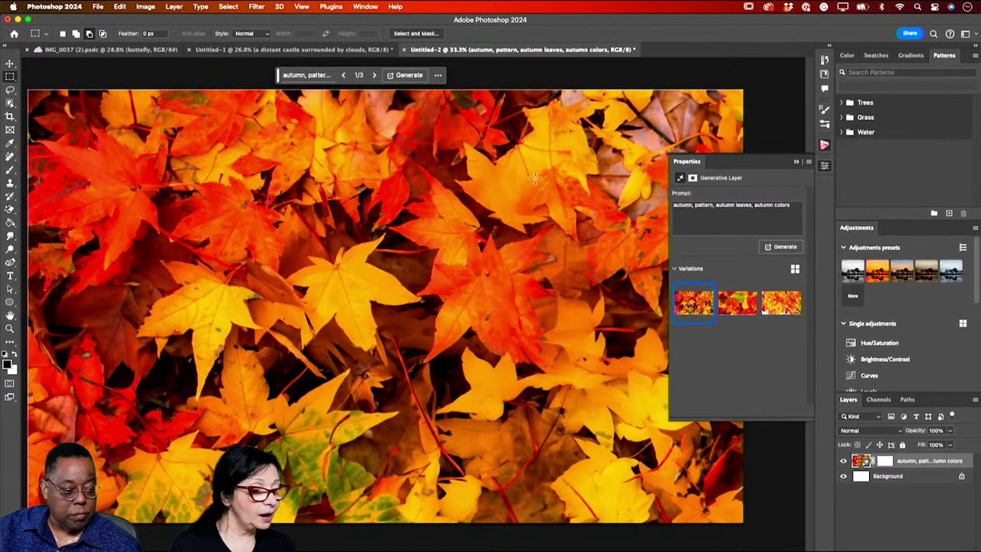
Preview the leaf variations and prefix the prompt with 'painting, '
left_click(732, 303)
left_click(777, 307)
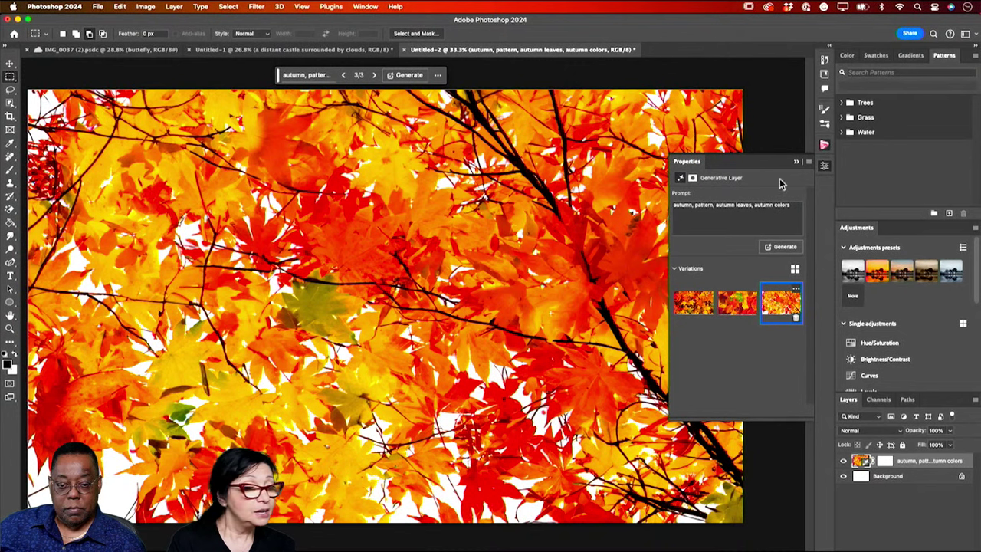
triple_click(672, 205)
left_click(674, 209)
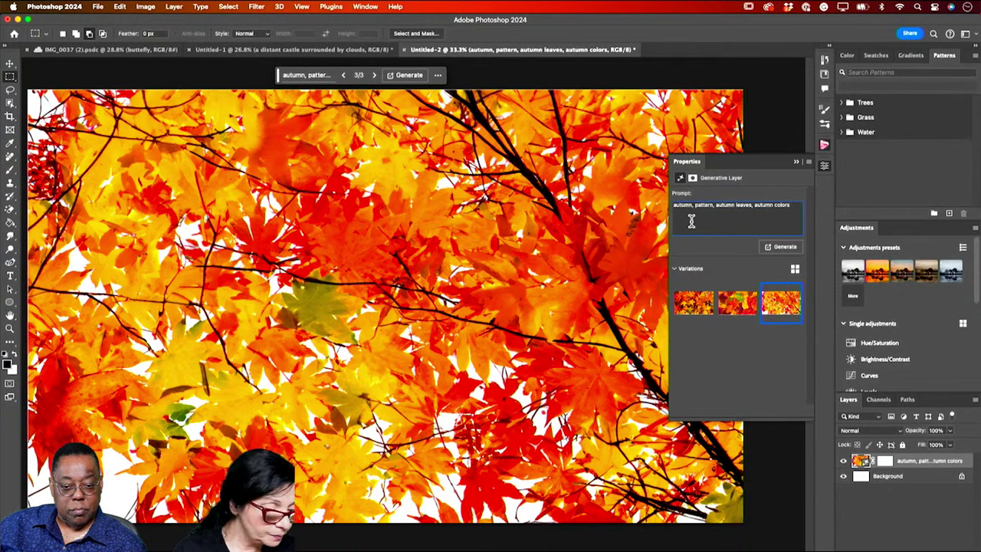
type("painting,")
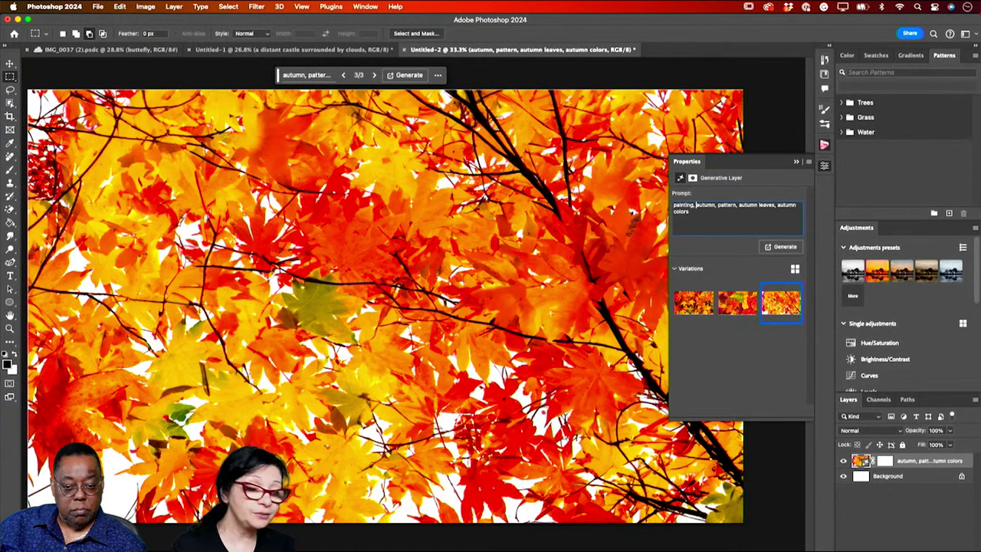
Regenerate the leaves and keep the first of six watercolor variations
left_click(786, 247)
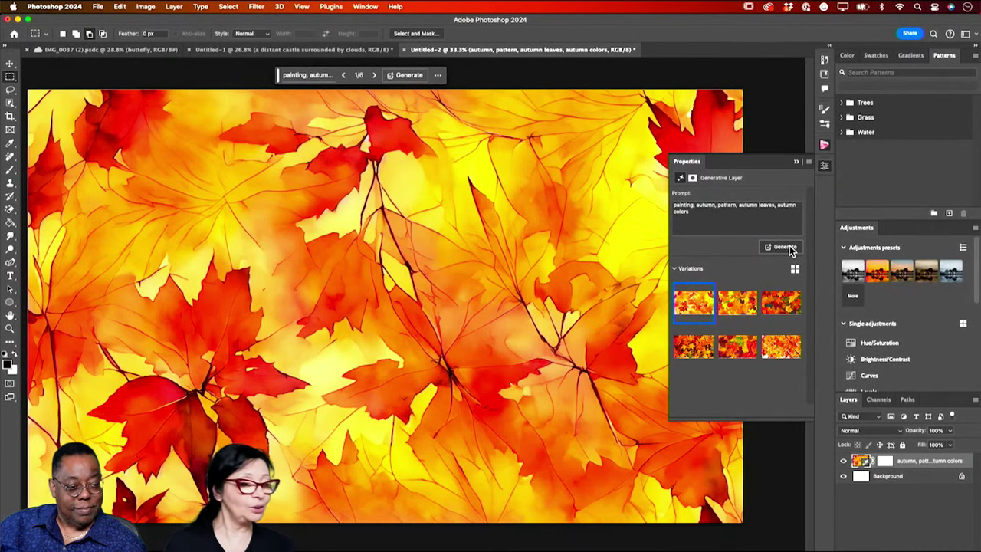
left_click(740, 304)
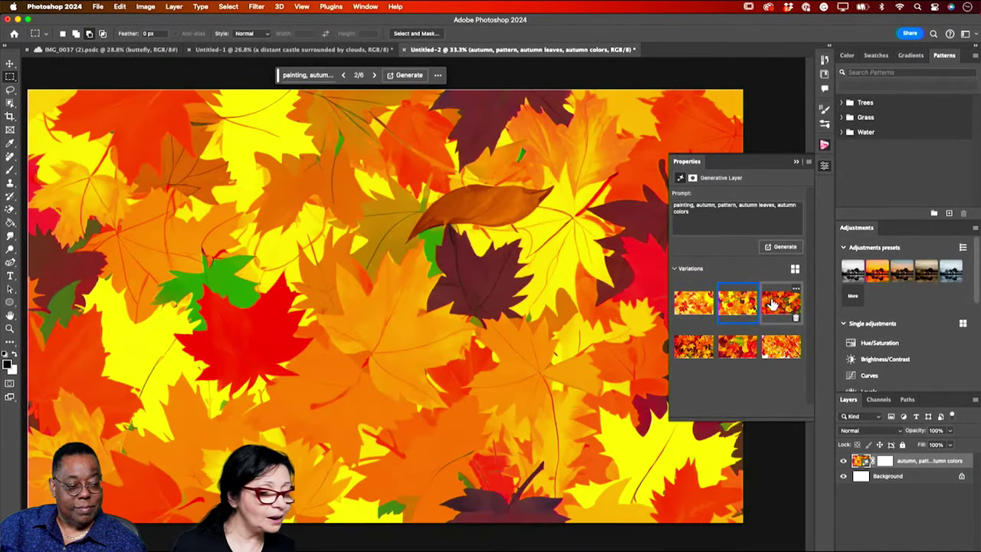
left_click(772, 305)
left_click(738, 303)
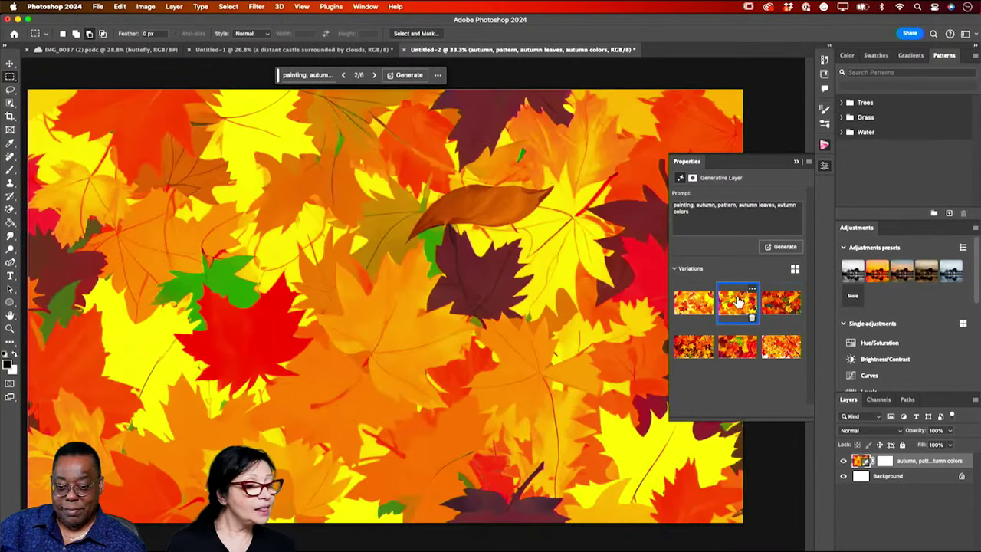
left_click(700, 304)
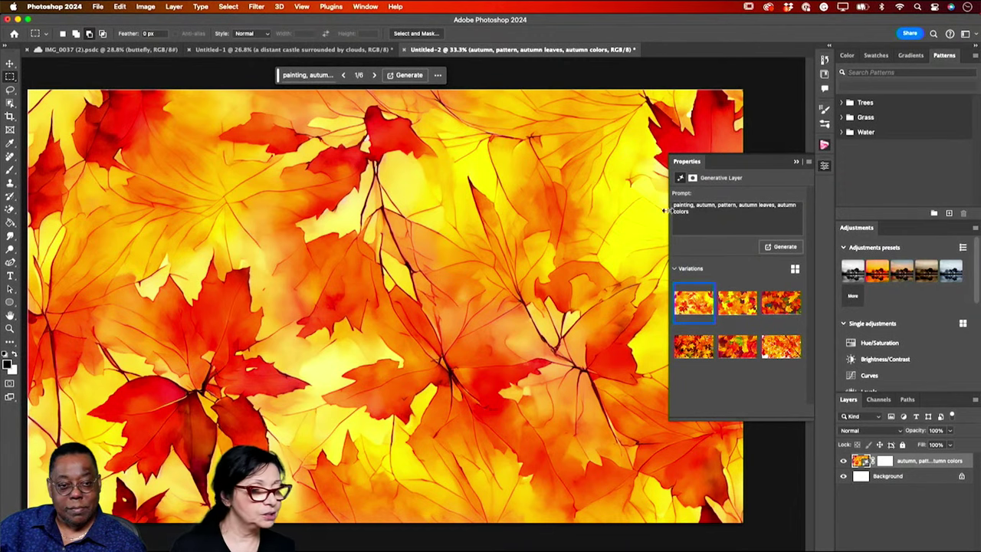
mouse_move(230, 546)
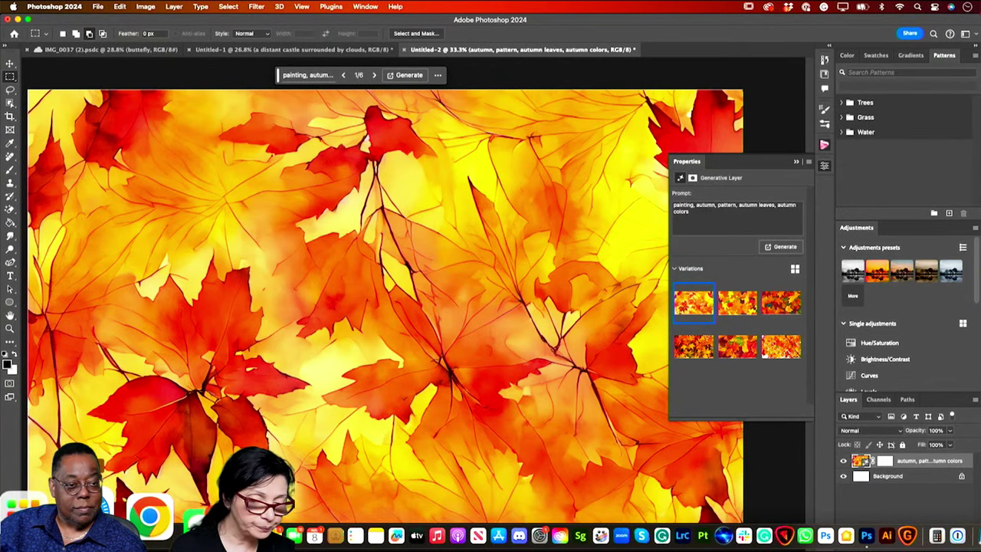
In Safari, return from Generative fill to Firefly home, then show the Prompts doc at prompts 6–7
key("super+Tab")
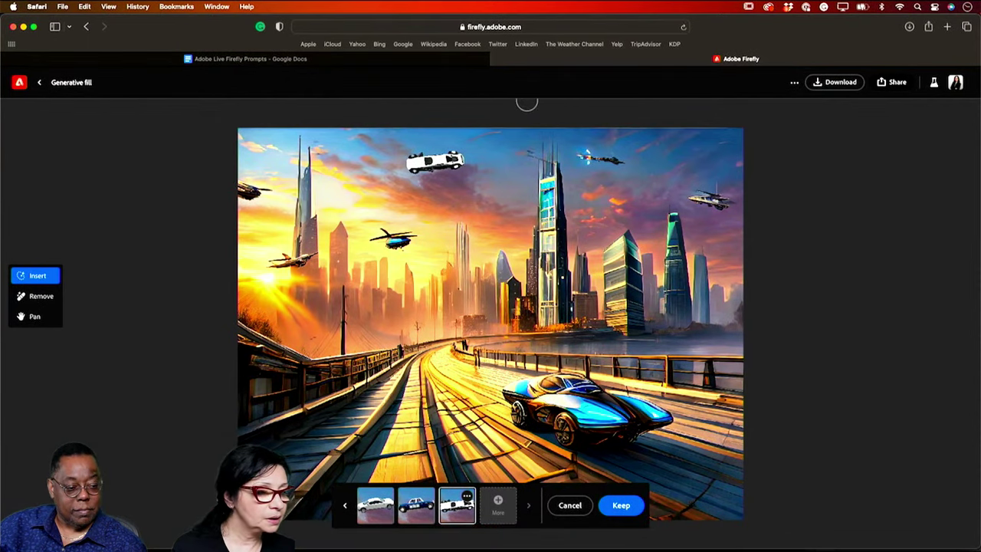
left_click(39, 83)
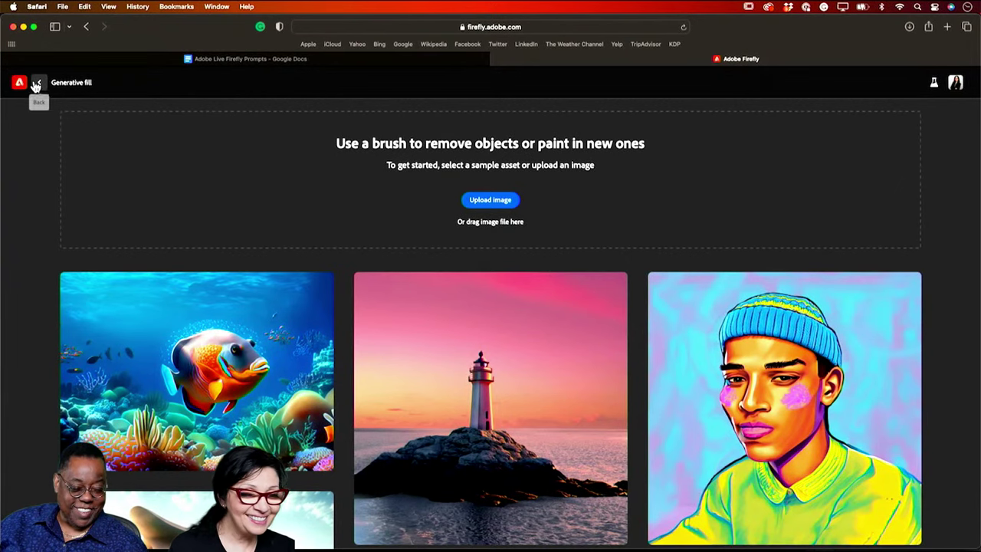
left_click(38, 83)
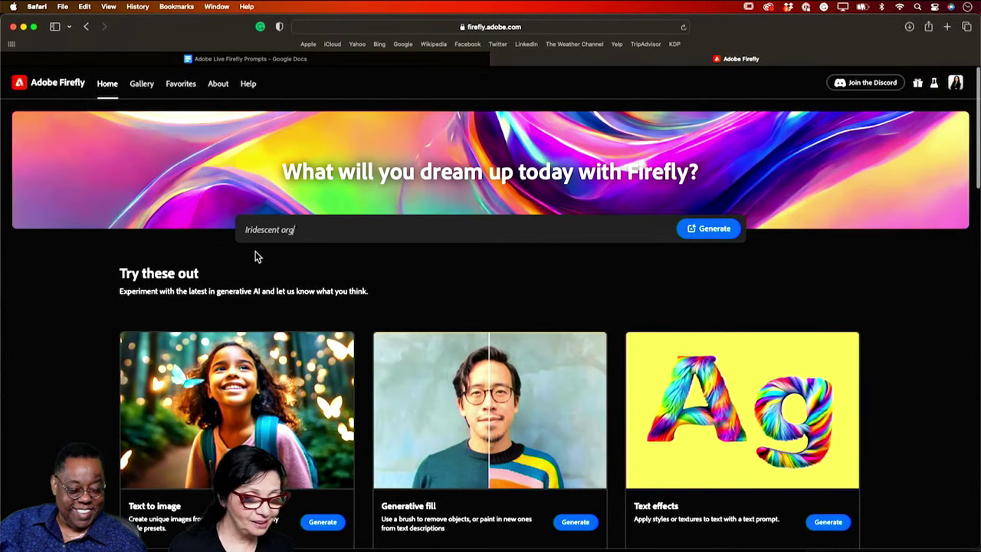
left_click(357, 59)
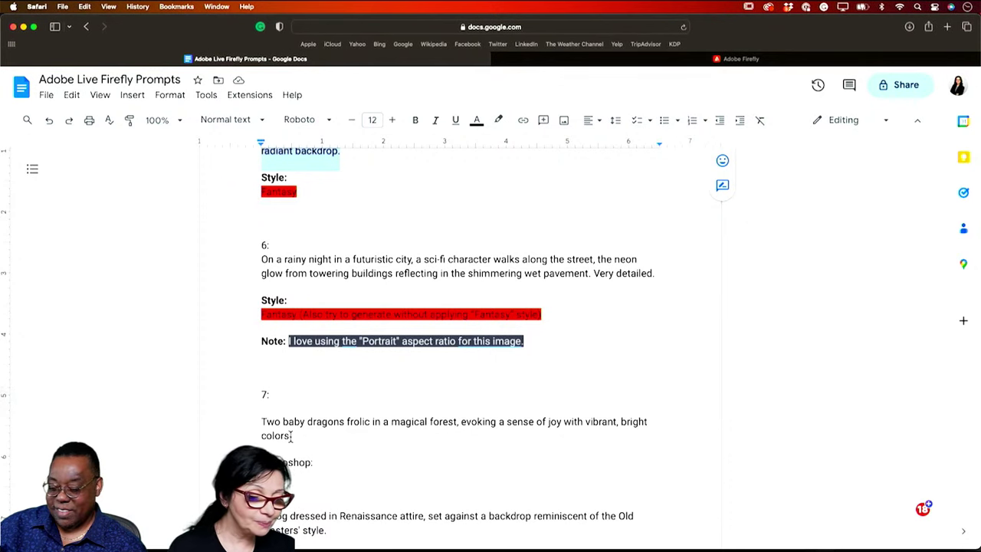
Copy the two-baby-dragons magical forest prompt sentence from Google Docs and return to Firefly
left_click_drag(290, 435, 264, 426)
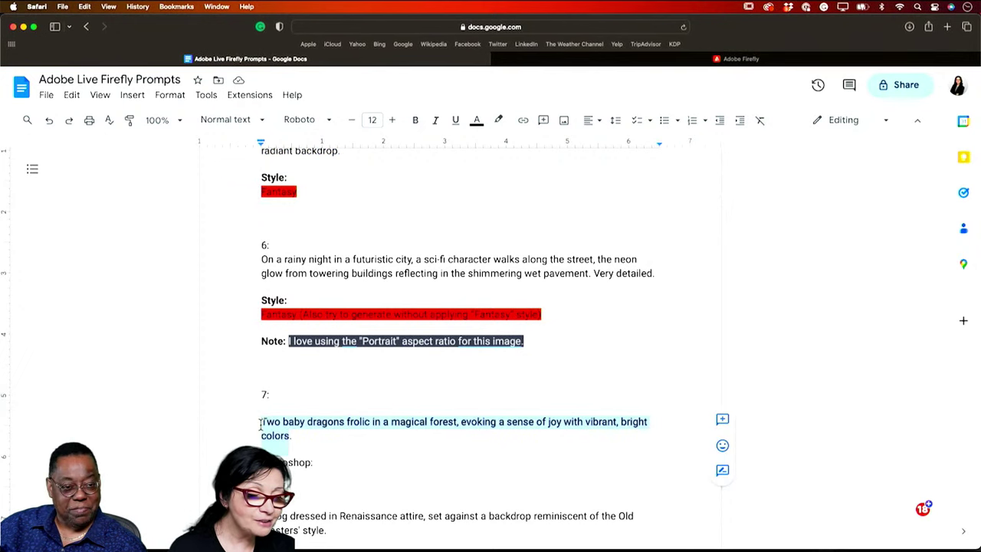
right_click(264, 427)
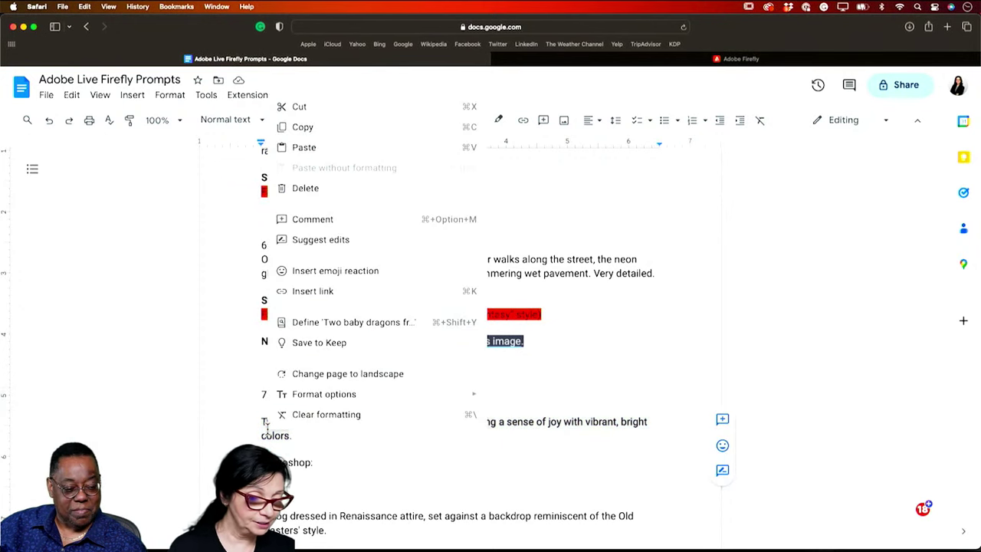
left_click(313, 128)
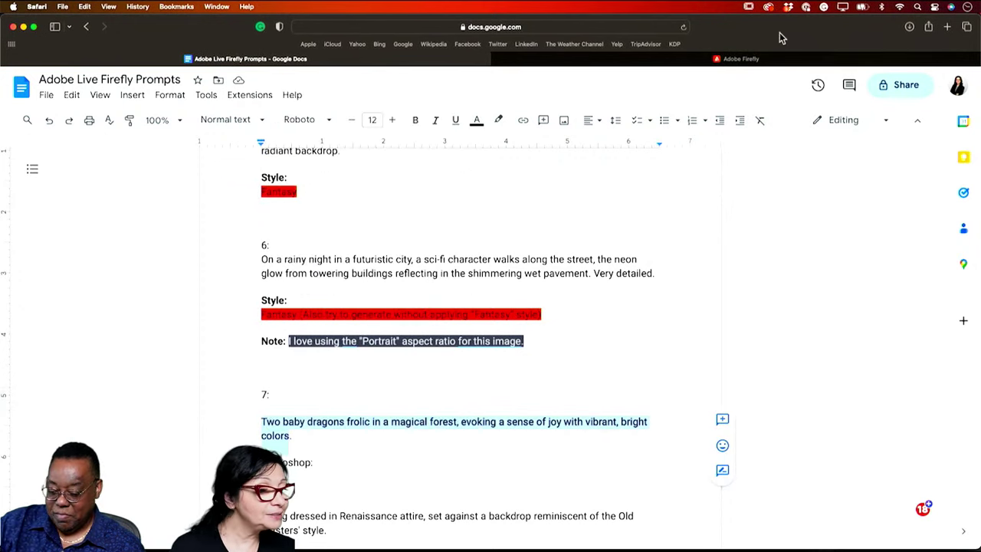
left_click(789, 58)
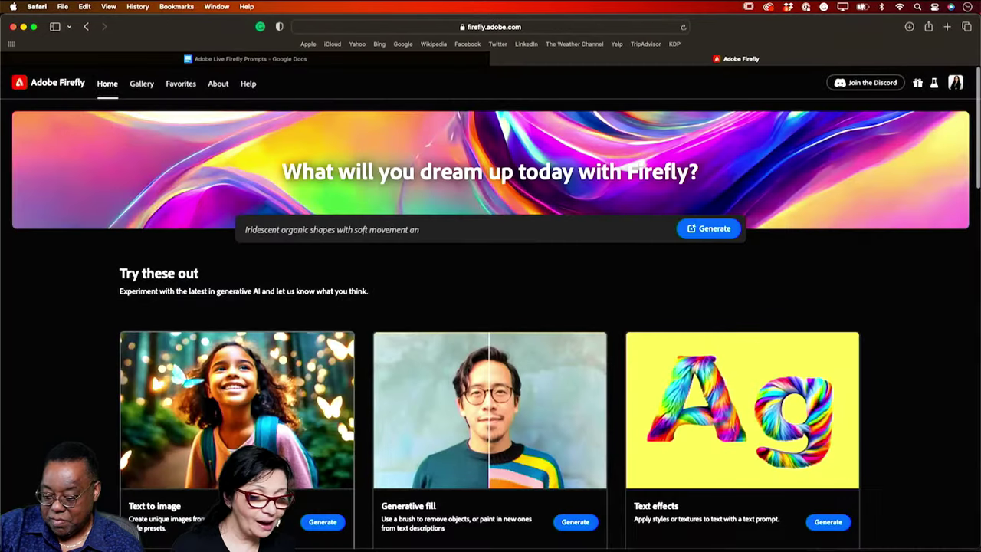
Paste the baby dragons prompt into Text to image and generate four images
left_click(323, 522)
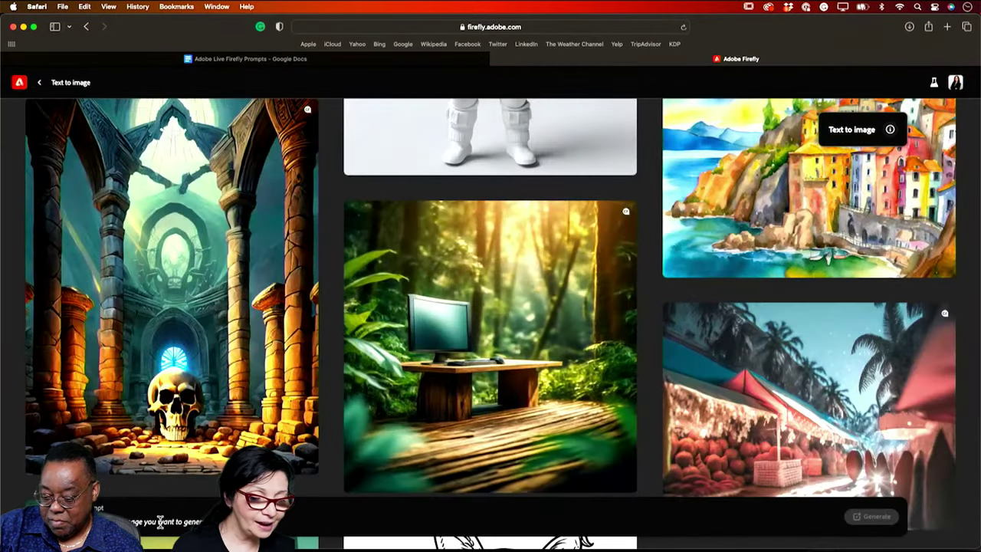
right_click(160, 522)
left_click(184, 468)
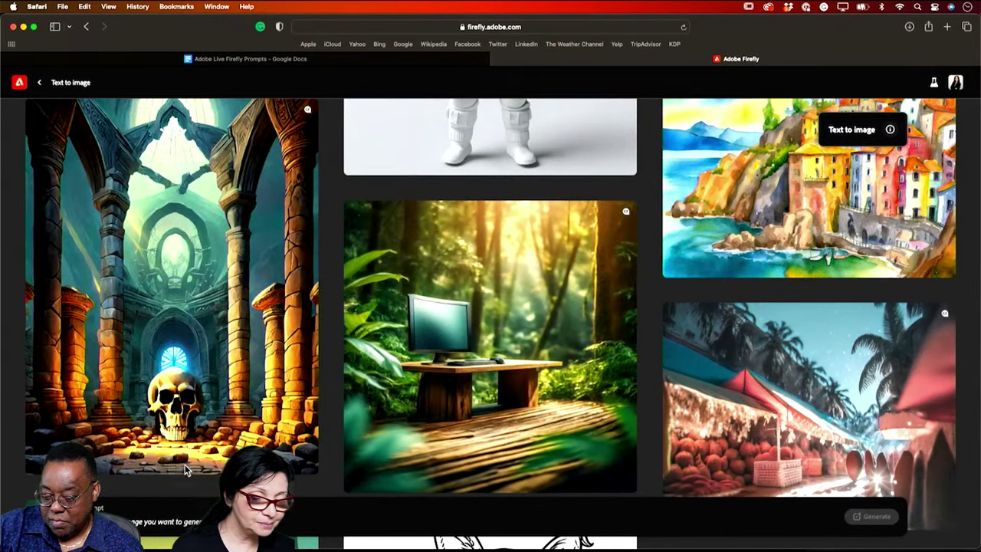
left_click(860, 519)
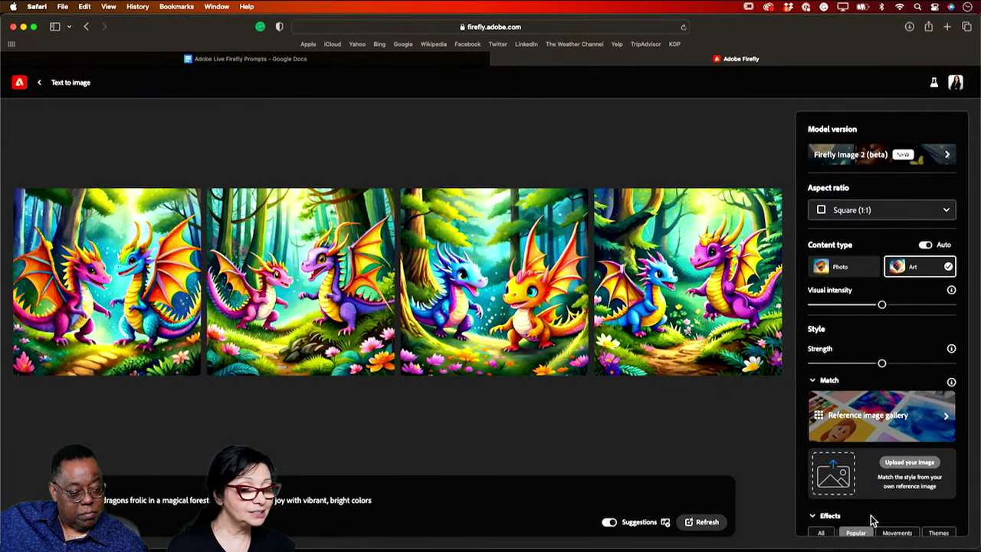
Preview the first three generated dragon images enlarged, then return to the results
left_click(161, 296)
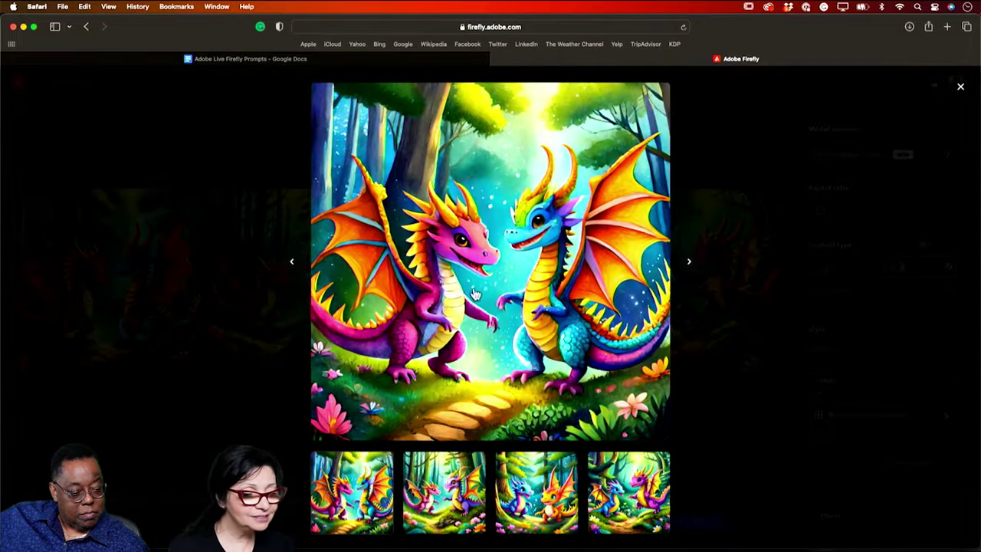
left_click(687, 265)
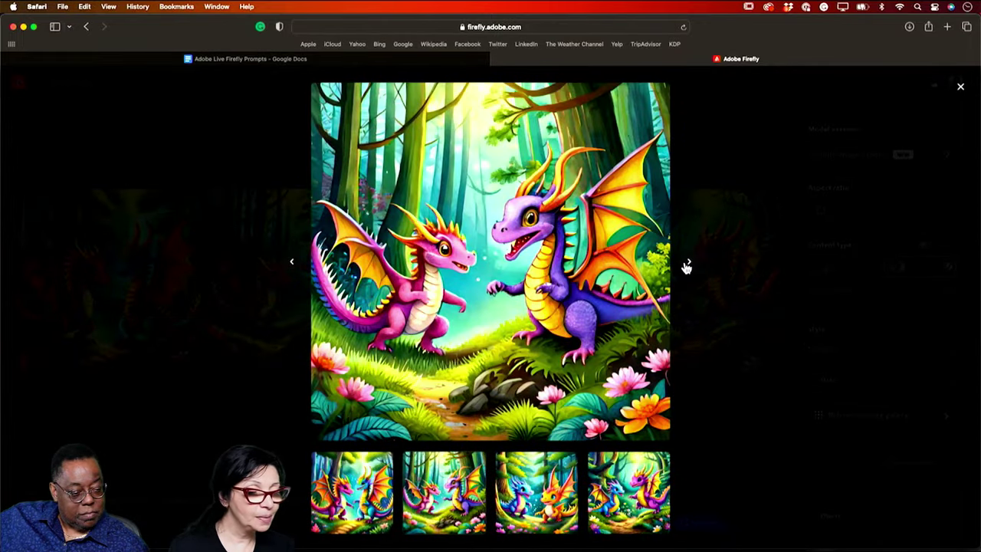
left_click(687, 265)
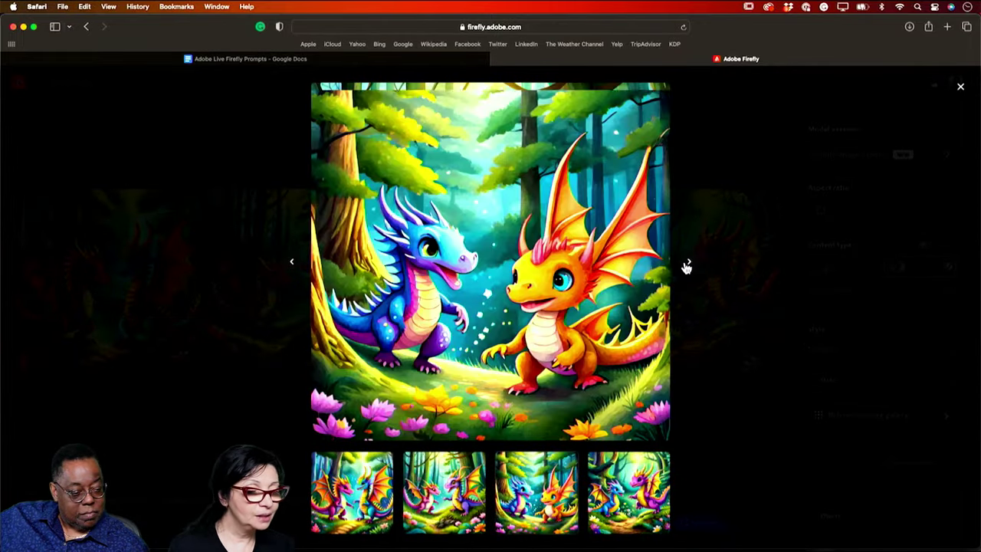
left_click(258, 124)
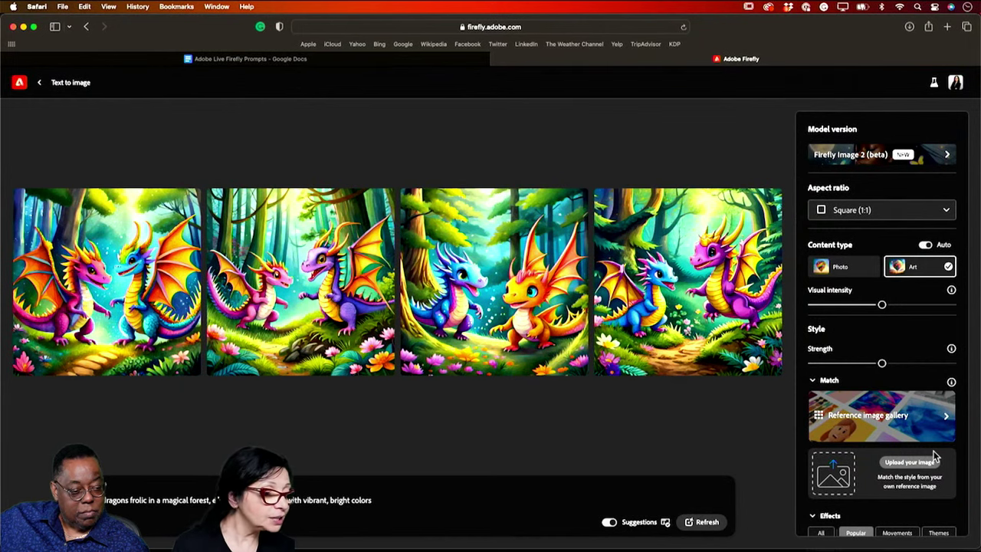
Use the sketch-style Reference image gallery thumbnail as style reference and regenerate the dragons
scroll(934, 457, "down", 3)
scroll(934, 457, "down", 1)
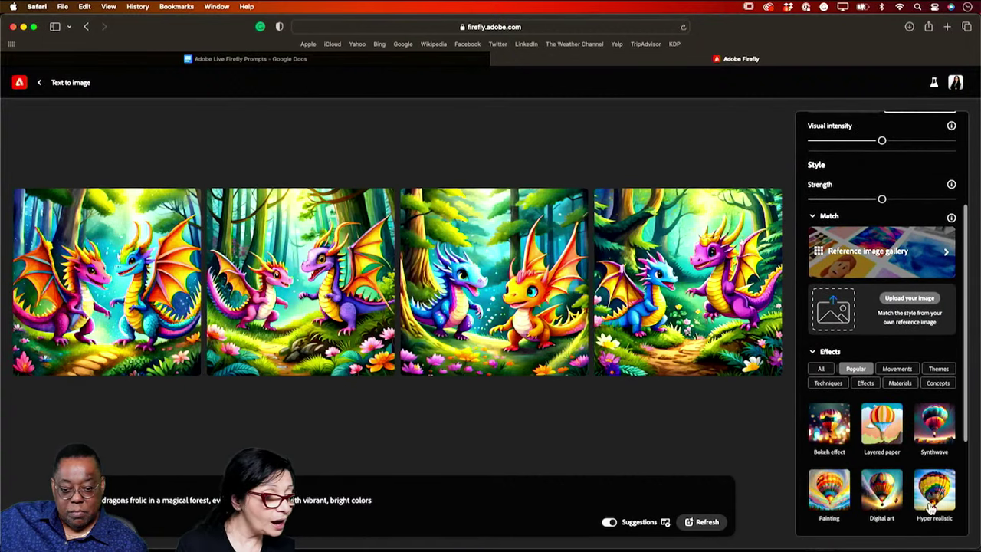
scroll(838, 430, "up", 1)
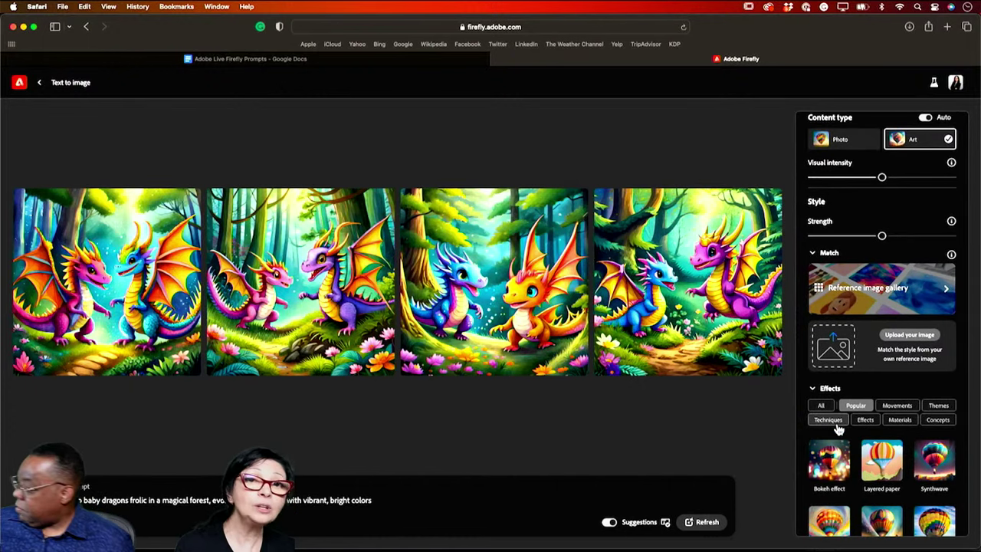
left_click(890, 294)
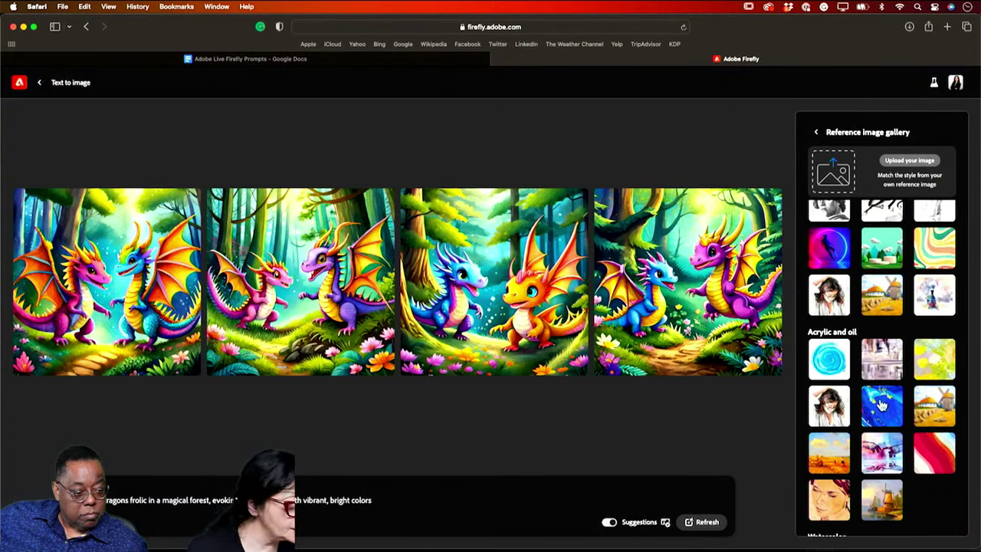
scroll(861, 257, "up", 3)
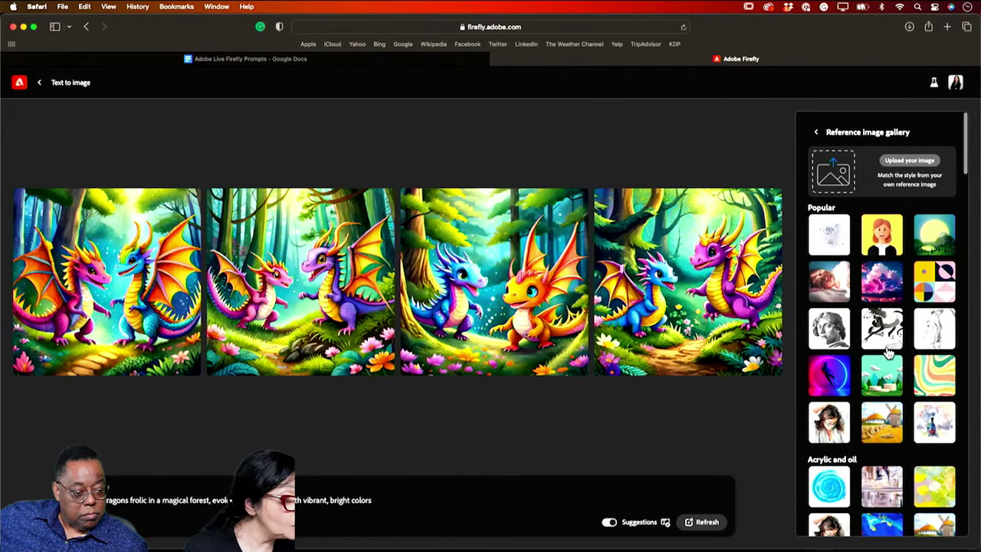
scroll(889, 349, "down", 1)
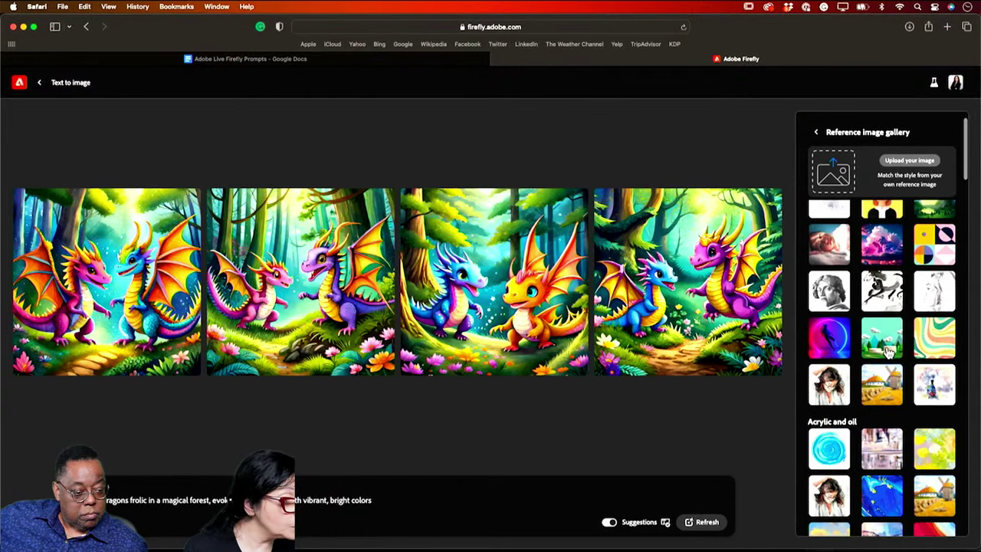
left_click(934, 390)
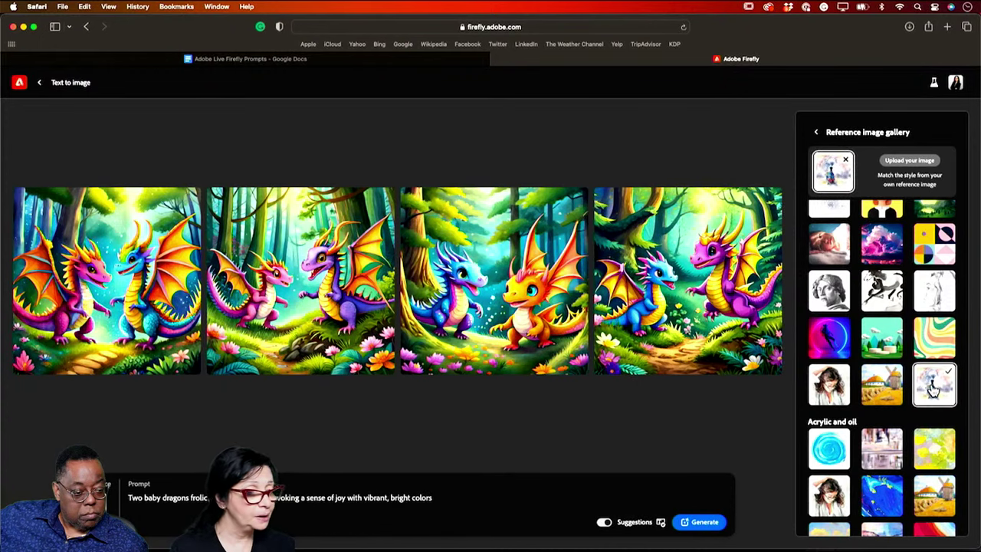
left_click(701, 523)
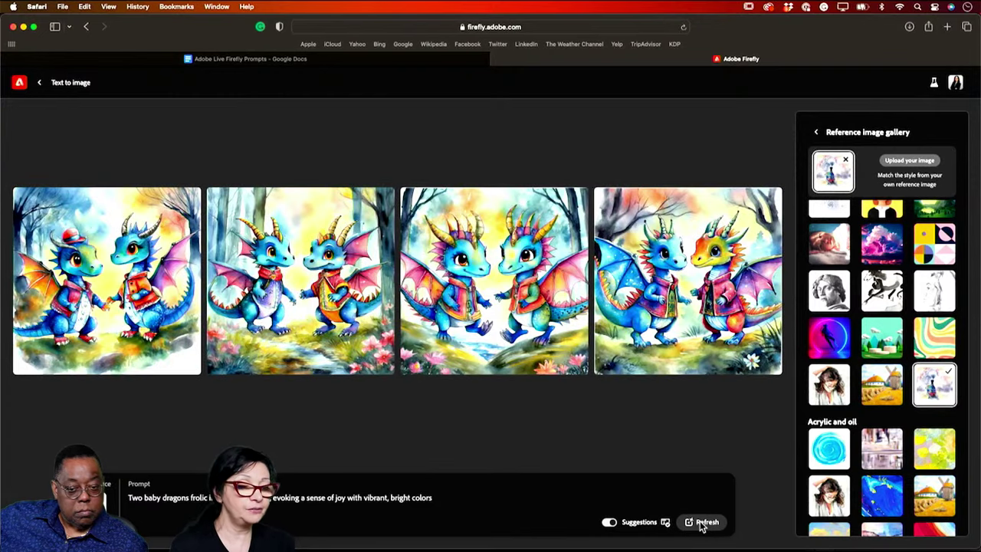
left_click(74, 264)
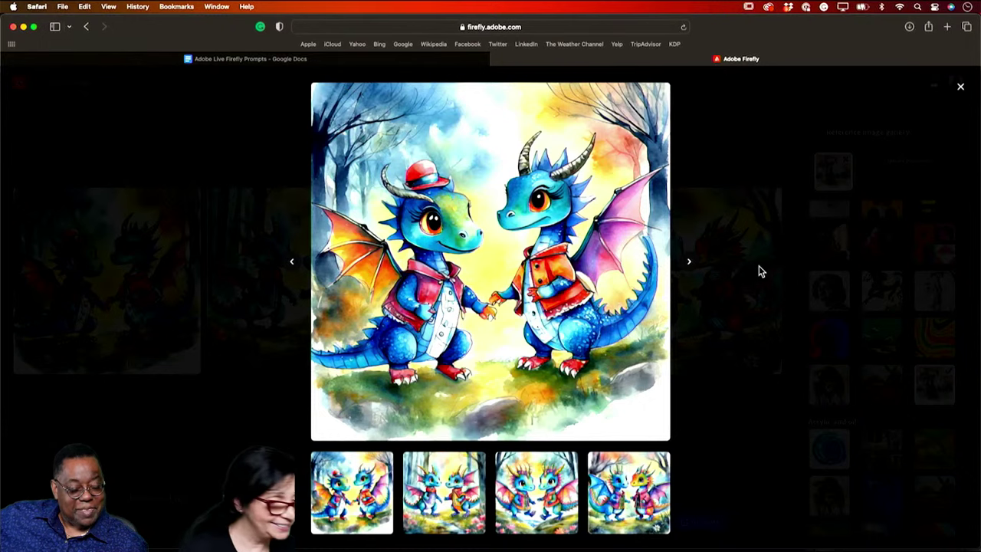
left_click(689, 264)
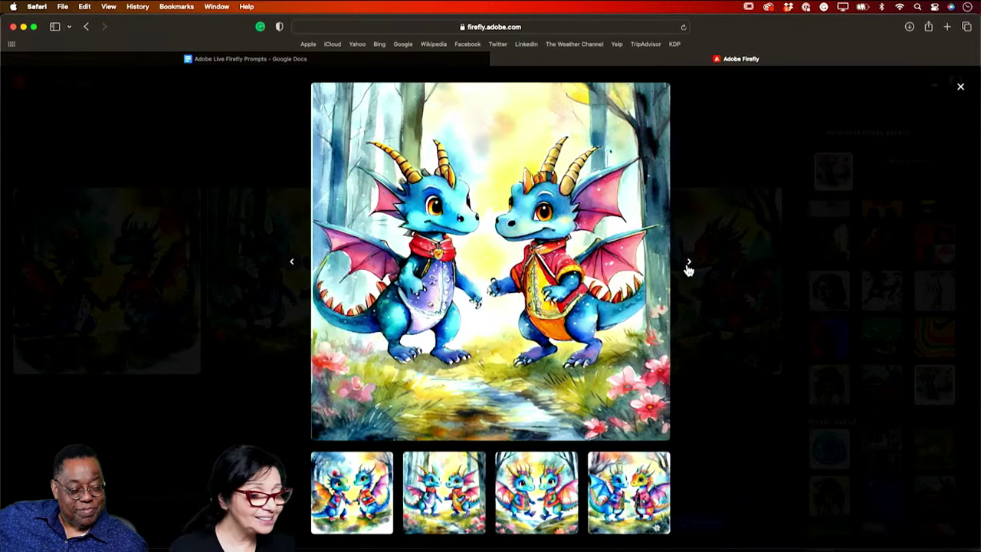
left_click(689, 265)
left_click(688, 264)
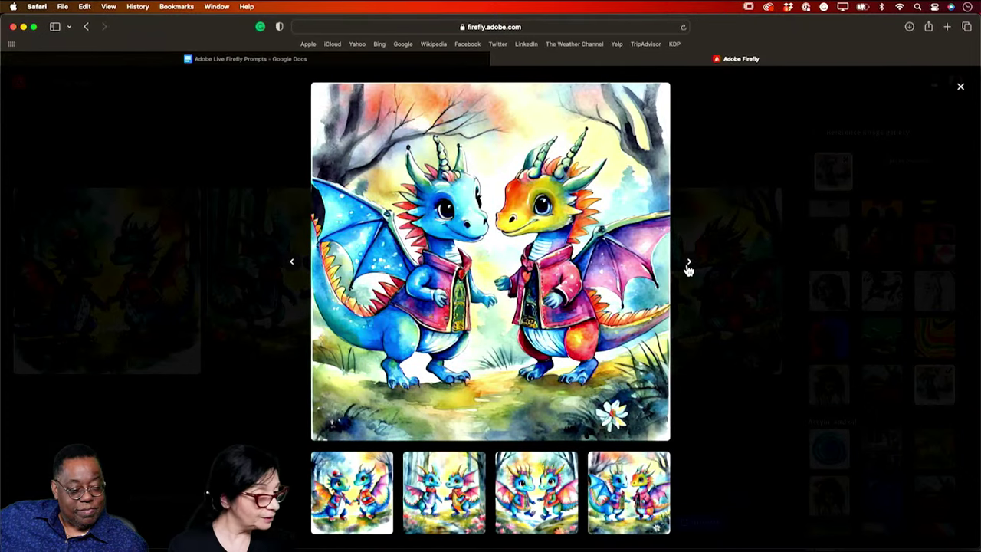
left_click(689, 267)
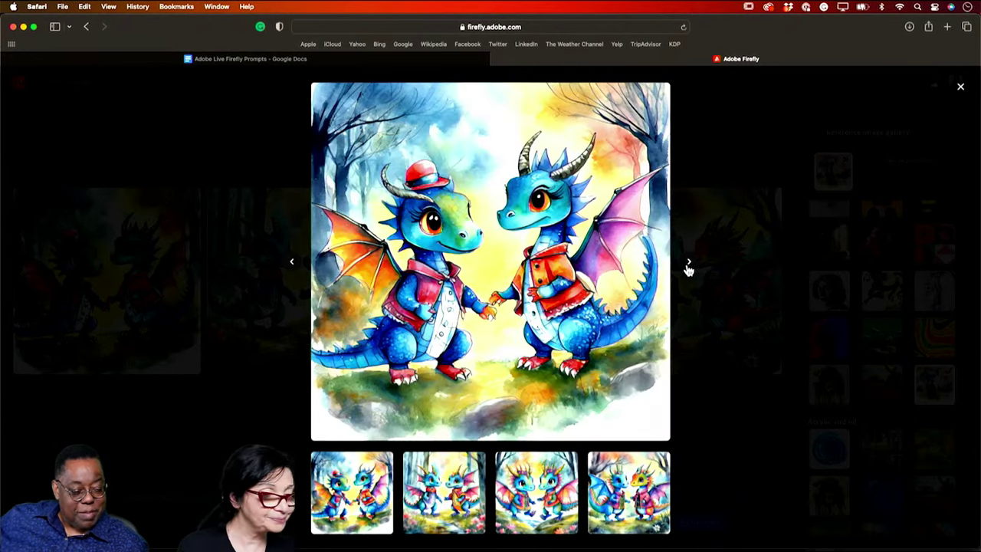
left_click(193, 399)
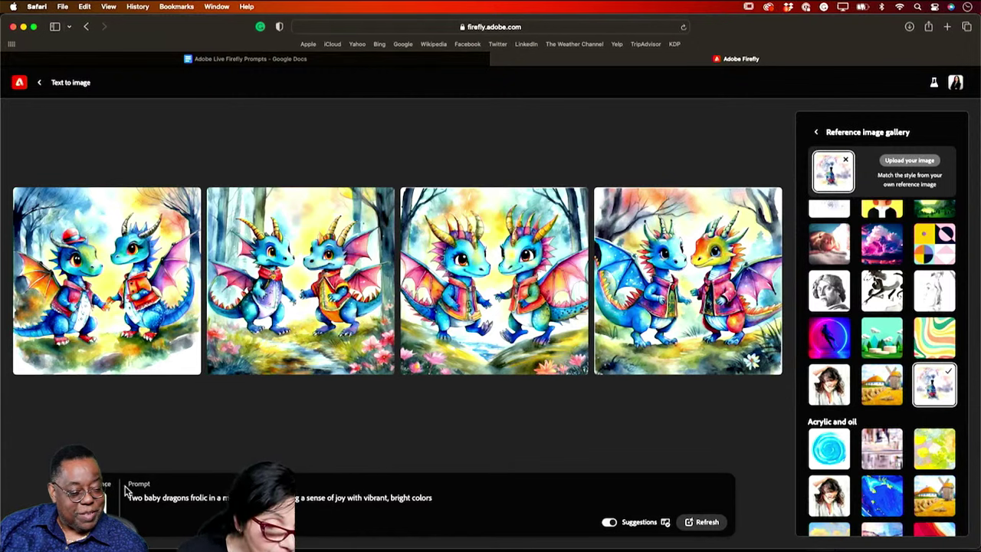
Replace 'Two' with 'three' in the prompt and generate three-baby-dragon images
left_click_drag(142, 497, 123, 496)
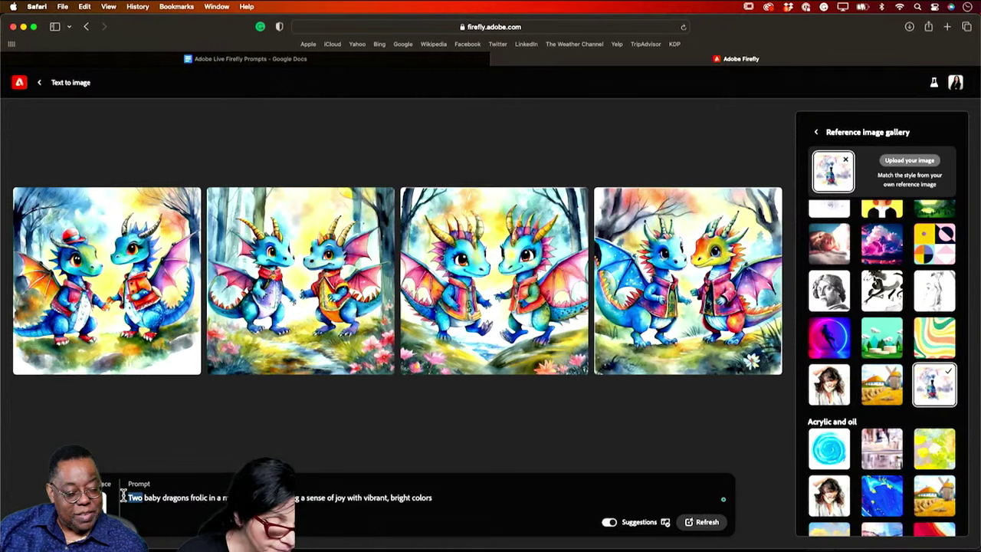
type("tree")
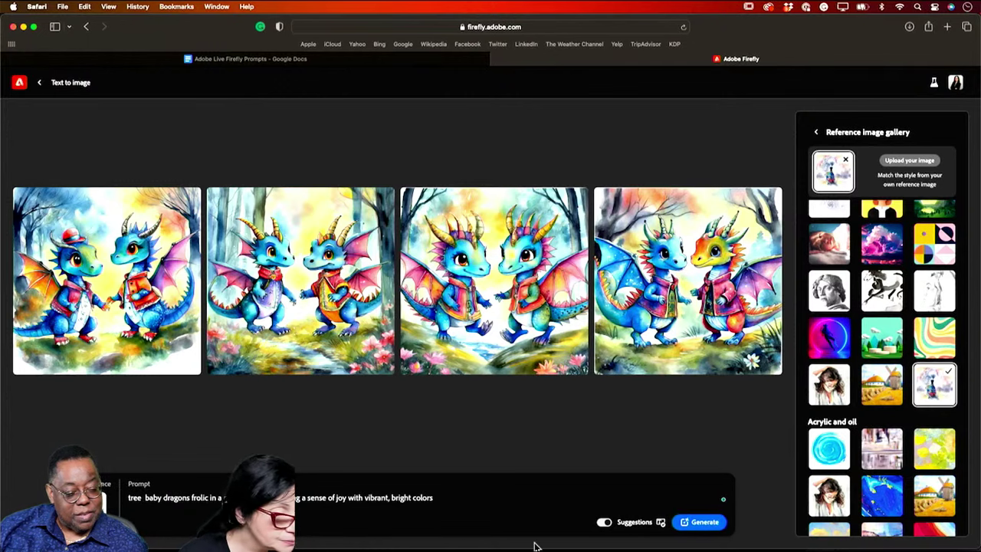
key("BackSpace")
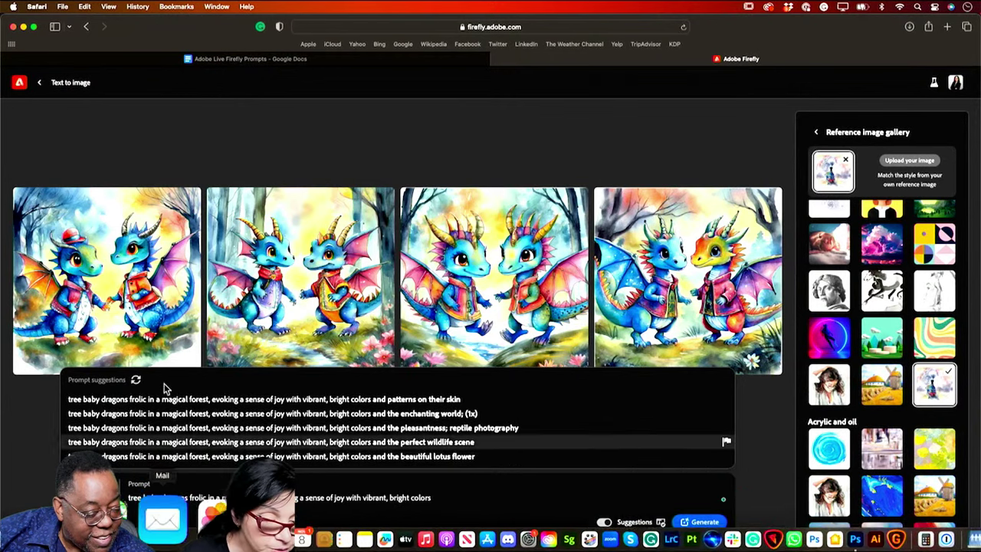
key("BackSpace")
key("BackSpace")
key("BackSpace")
key("BackSpace")
key("BackSpace")
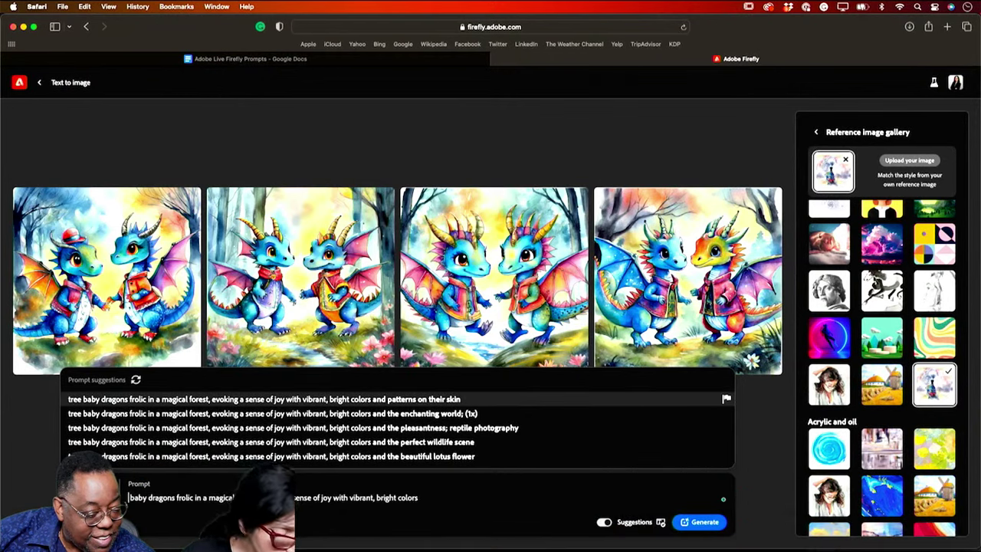
type("three")
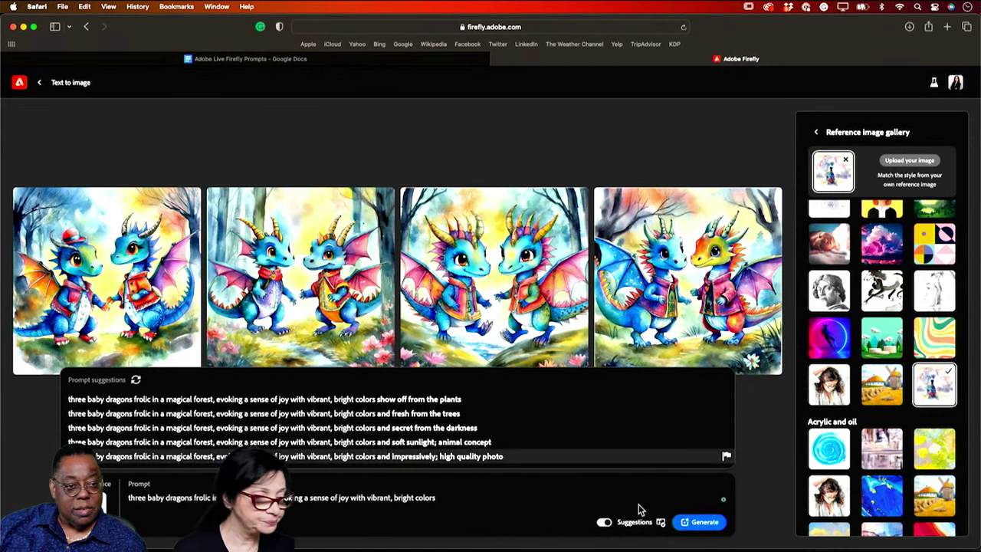
left_click(708, 524)
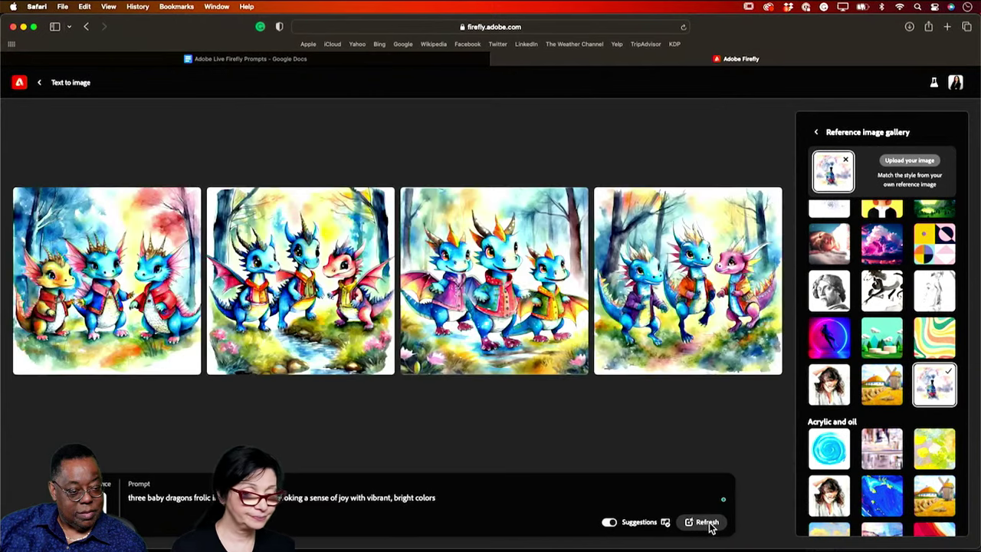
Browse through all four new three-dragon images in the enlarged view
left_click(137, 276)
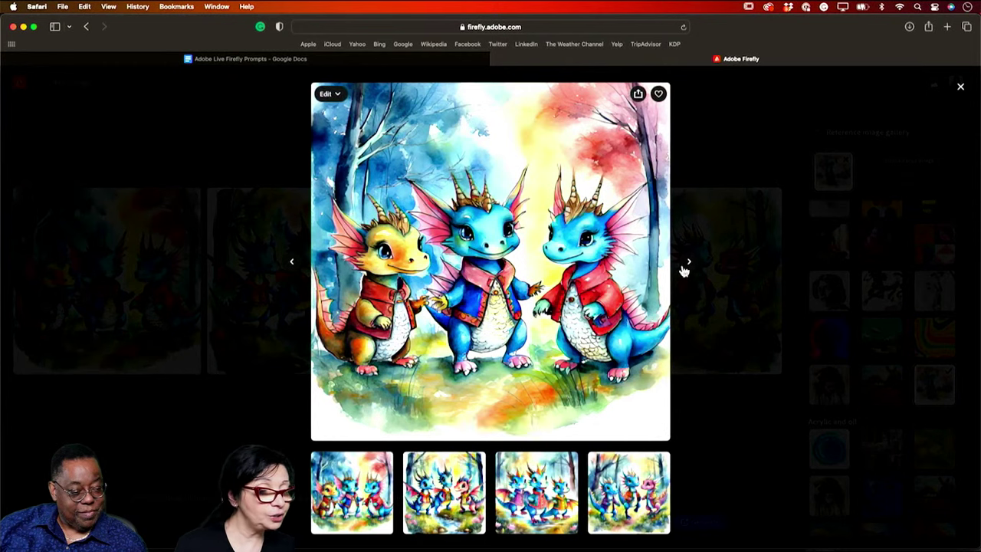
left_click(688, 265)
left_click(688, 265)
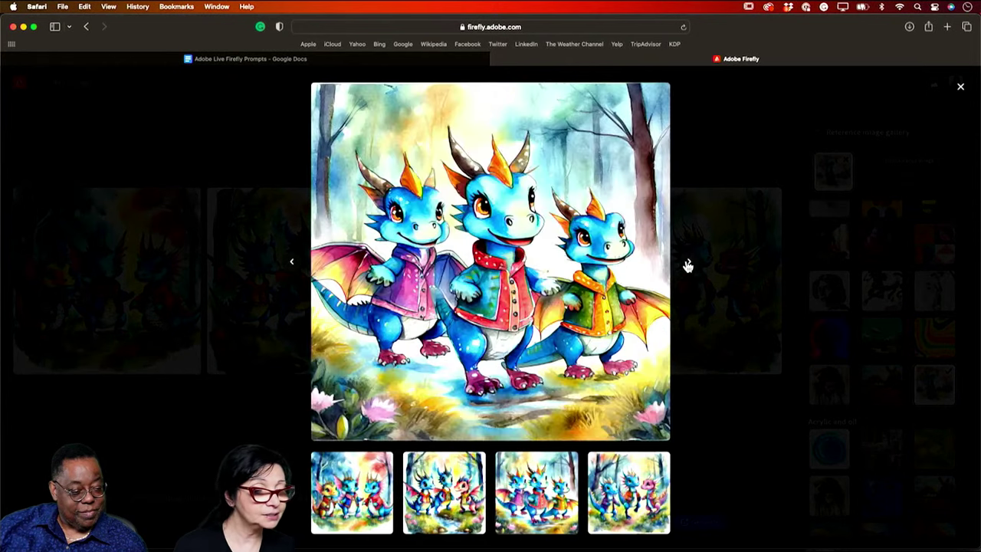
left_click(688, 265)
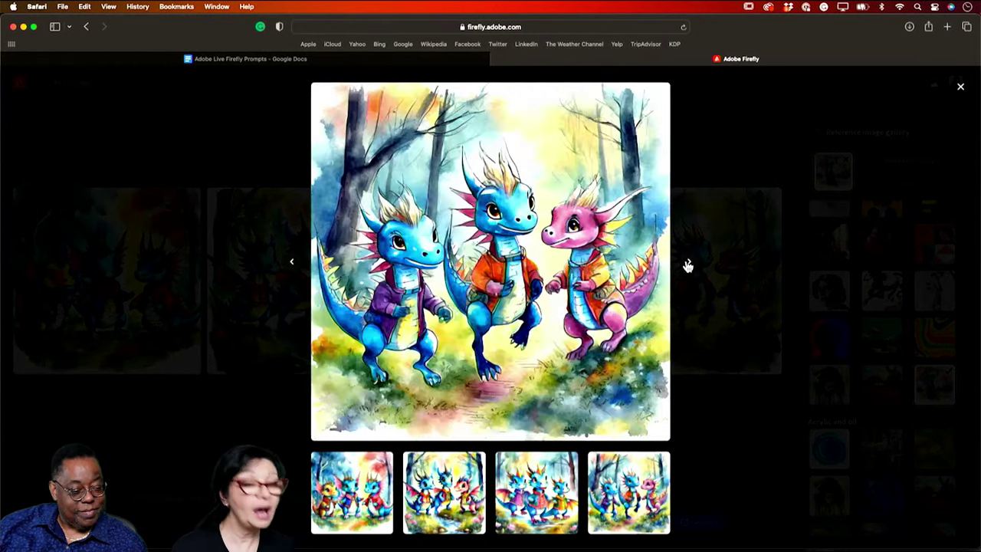